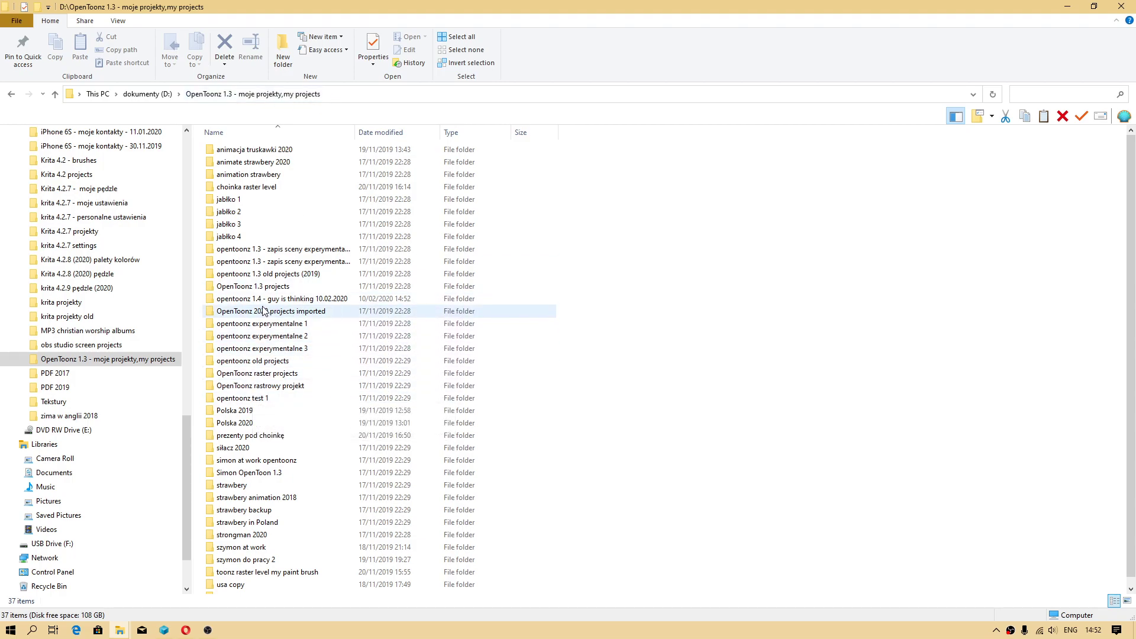
- Copy the name of the folder "opentoonz 1.4 - guy is thinking 10.02.2020"
{"action": "left_click", "coordinate": [263, 300]}
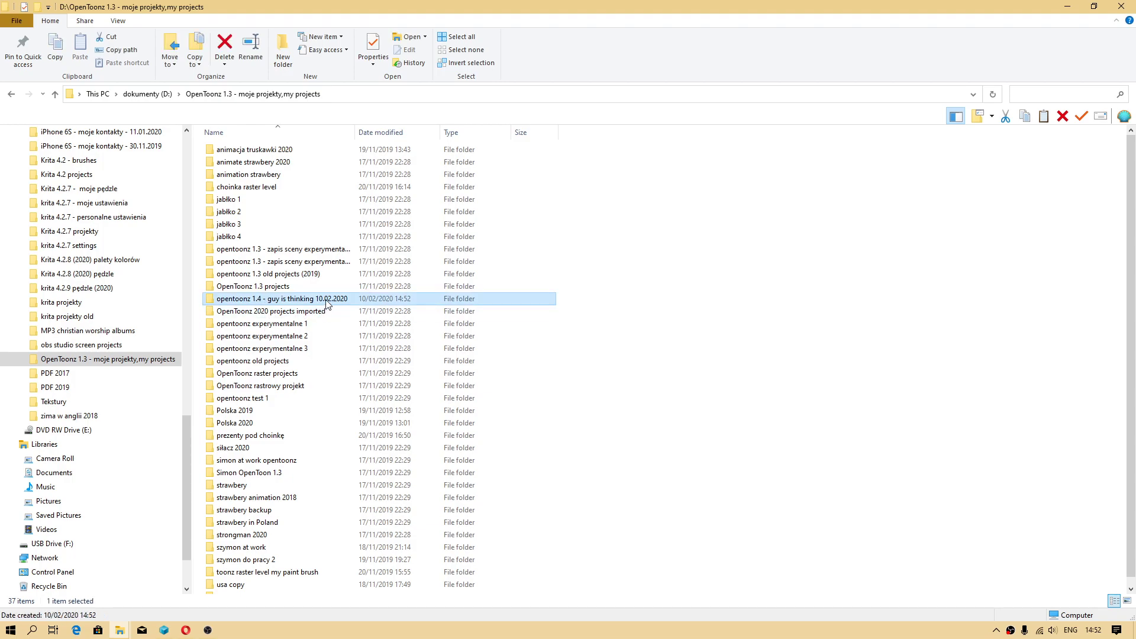
{"action": "left_click", "coordinate": [326, 301]}
{"action": "right_click", "coordinate": [339, 298]}
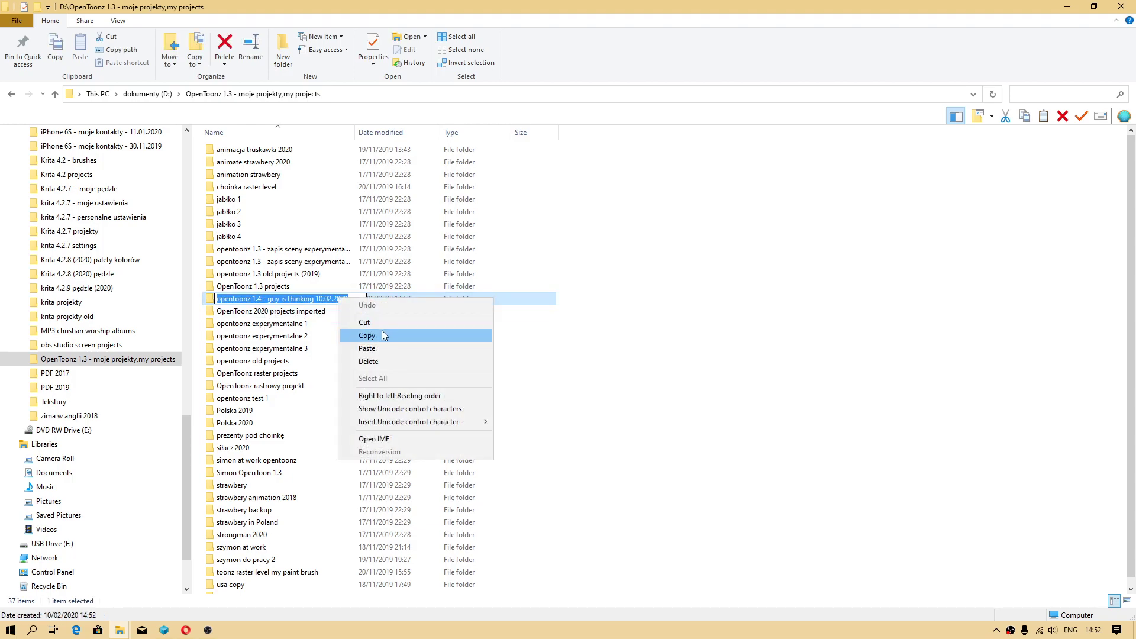
{"action": "left_click", "coordinate": [383, 334]}
{"action": "left_click", "coordinate": [683, 397]}
- Launch OpenToonz and dismiss its startup dialog
{"action": "key", "text": "super"}
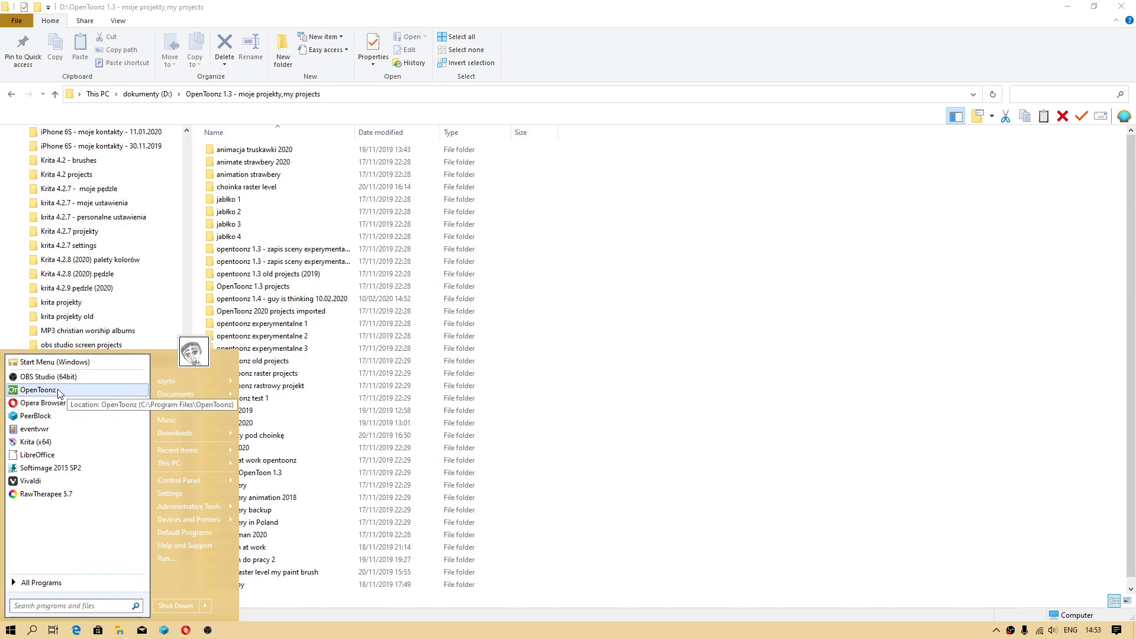
{"action": "left_click", "coordinate": [59, 391]}
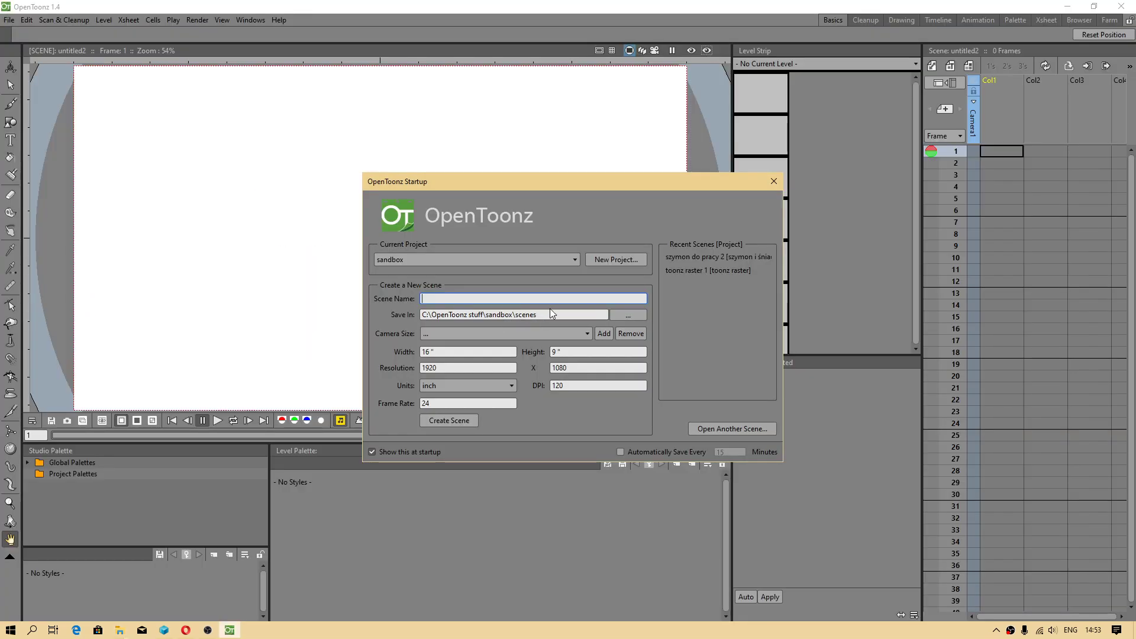
{"action": "left_click", "coordinate": [772, 182]}
- Set the default drawing level type to Raster Level in the preferences and go back to the general settings
{"action": "left_click", "coordinate": [11, 20]}
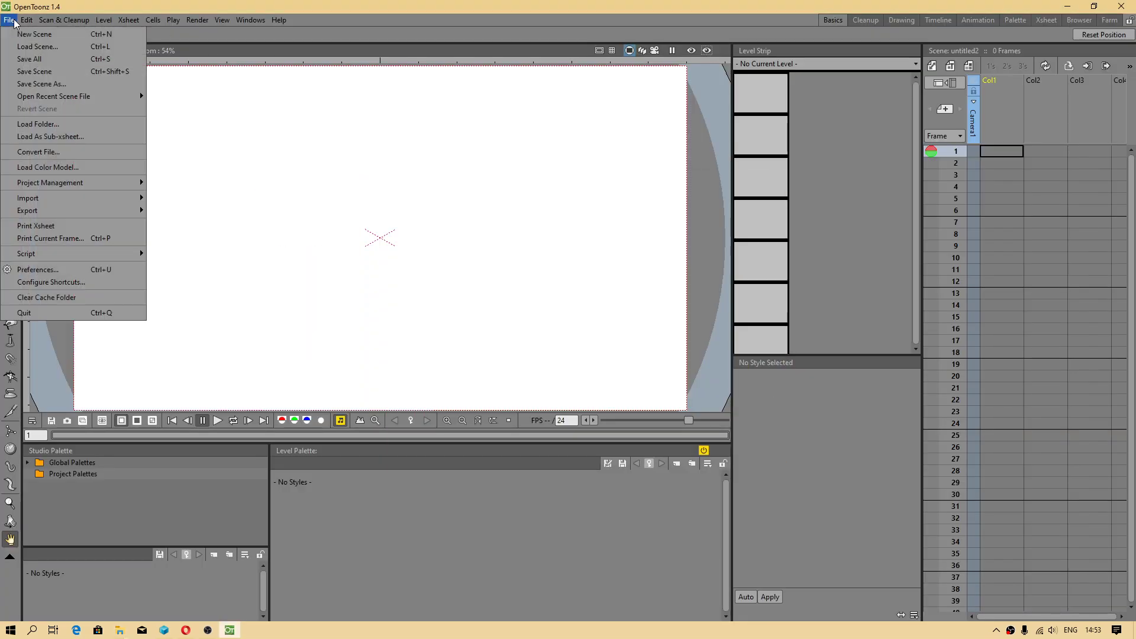
{"action": "left_click", "coordinate": [43, 270]}
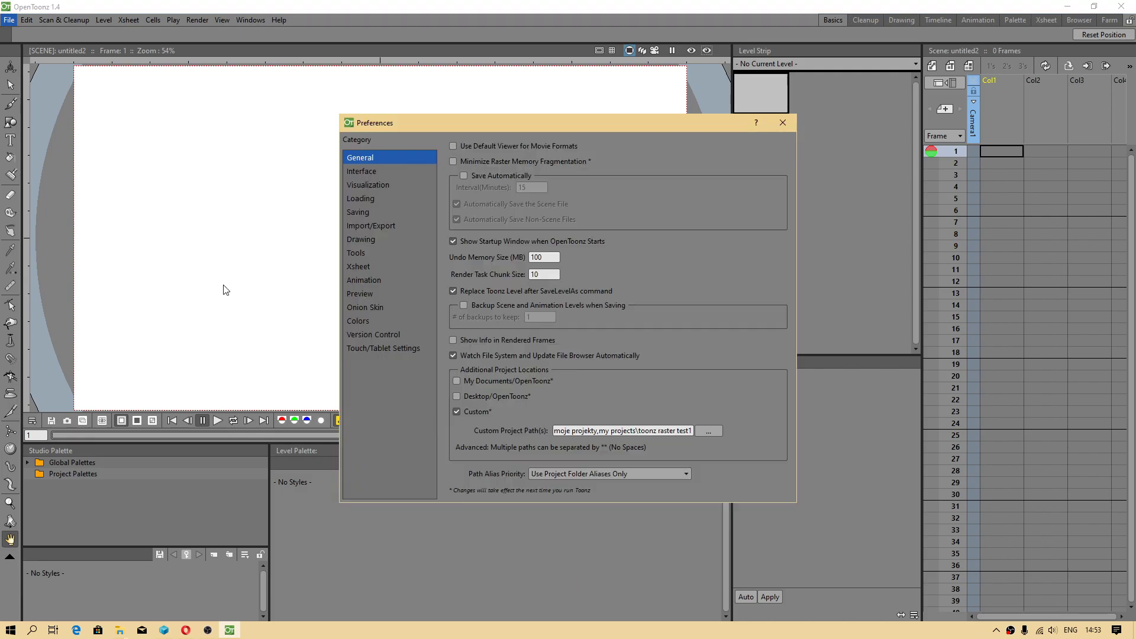
{"action": "left_click", "coordinate": [362, 254]}
{"action": "left_click", "coordinate": [370, 239]}
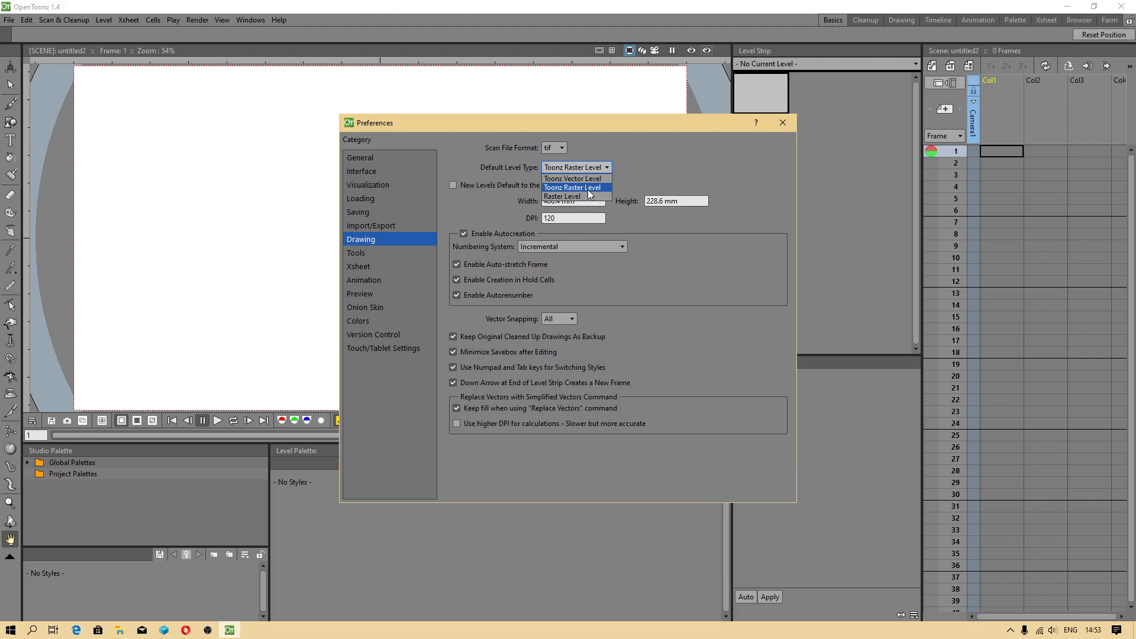
{"action": "left_click", "coordinate": [572, 196]}
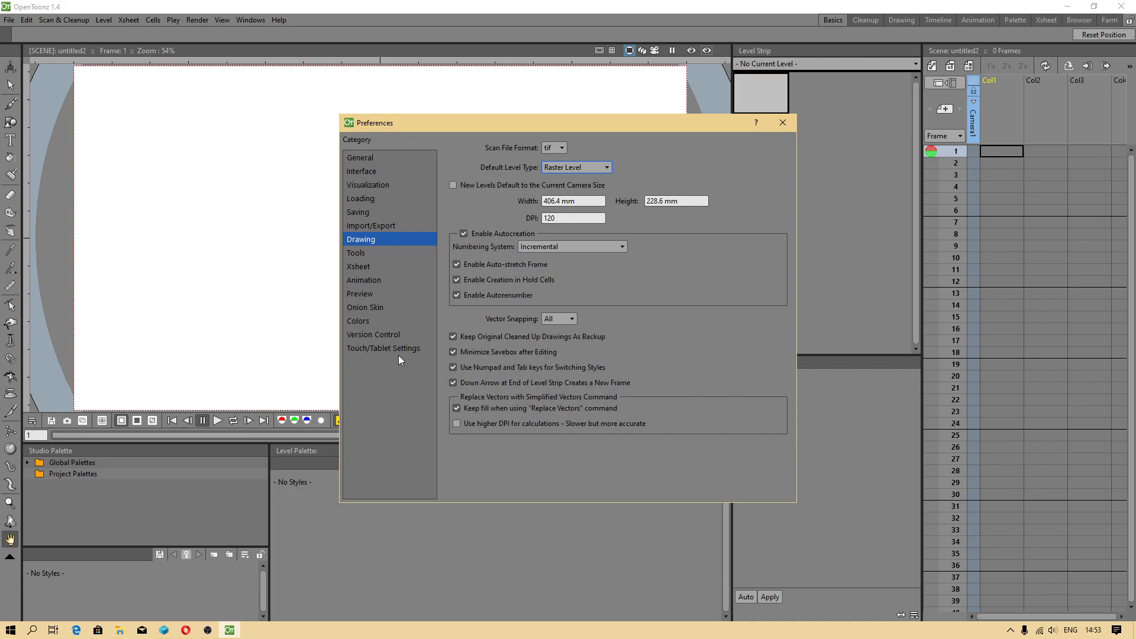
{"action": "left_click", "coordinate": [374, 158]}
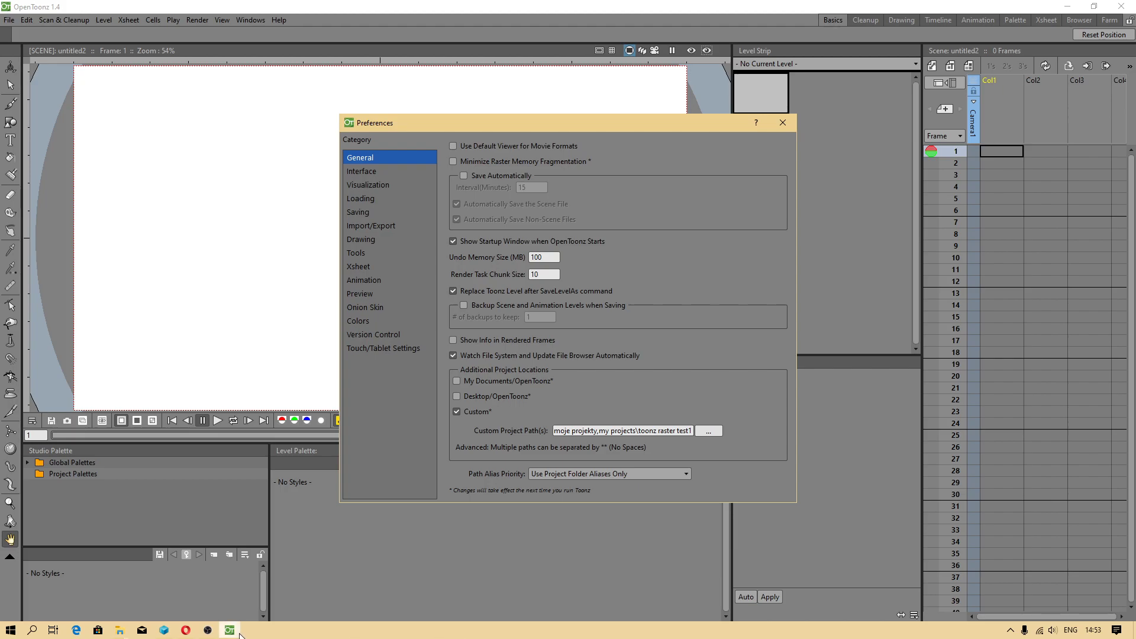
- Switch to Process Hacker, look through the running processes and put its window away
{"action": "right_click", "coordinate": [445, 633]}
{"action": "left_click", "coordinate": [496, 570]}
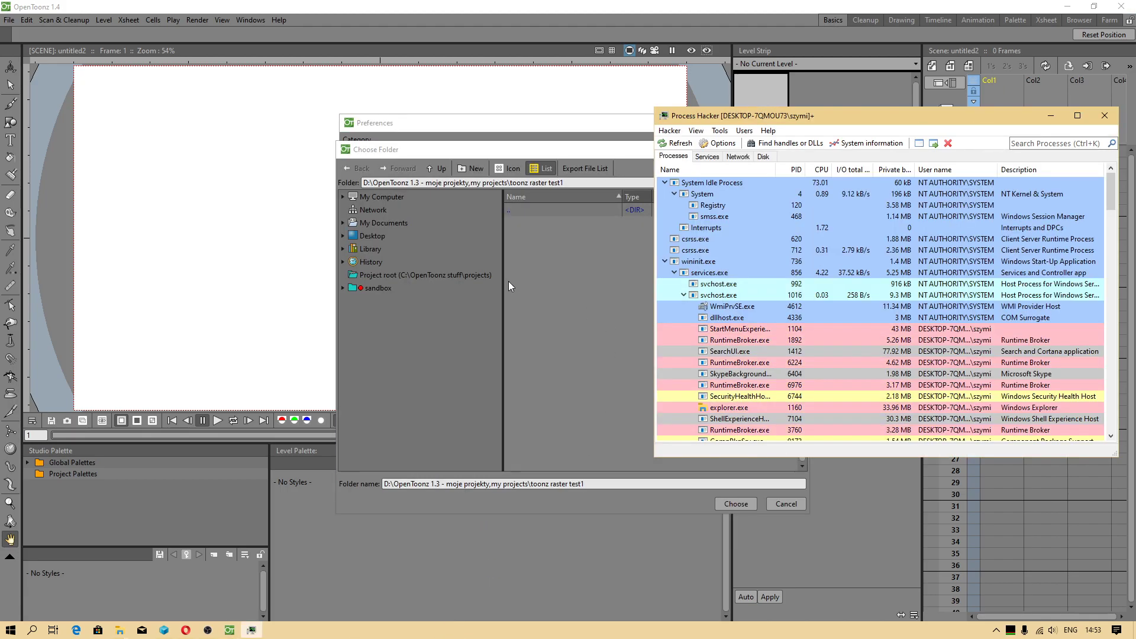
{"action": "scroll", "coordinate": [712, 212], "scroll_direction": "down", "scroll_amount": 6}
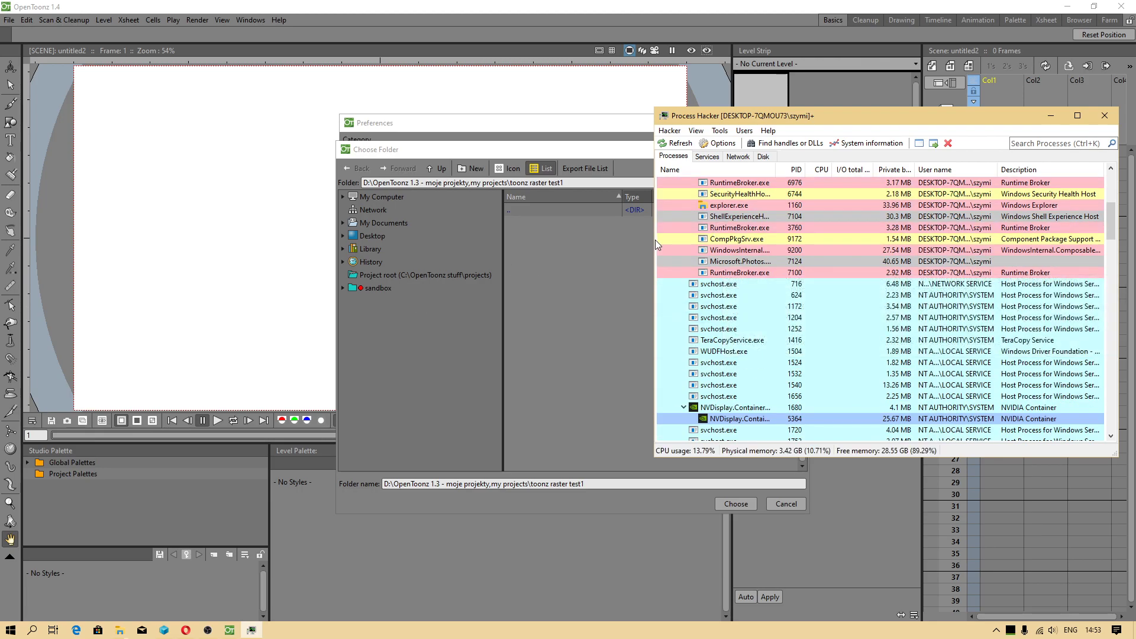
{"action": "left_click", "coordinate": [1050, 115]}
- Choose the D: drive folder "opentoonz 1.4 - guy is thinking 10.02.2020" inside "OpenToonz 1.3 - moje projekty,my projects" as the custom project path
{"action": "left_click", "coordinate": [342, 196]}
{"action": "left_click", "coordinate": [352, 222]}
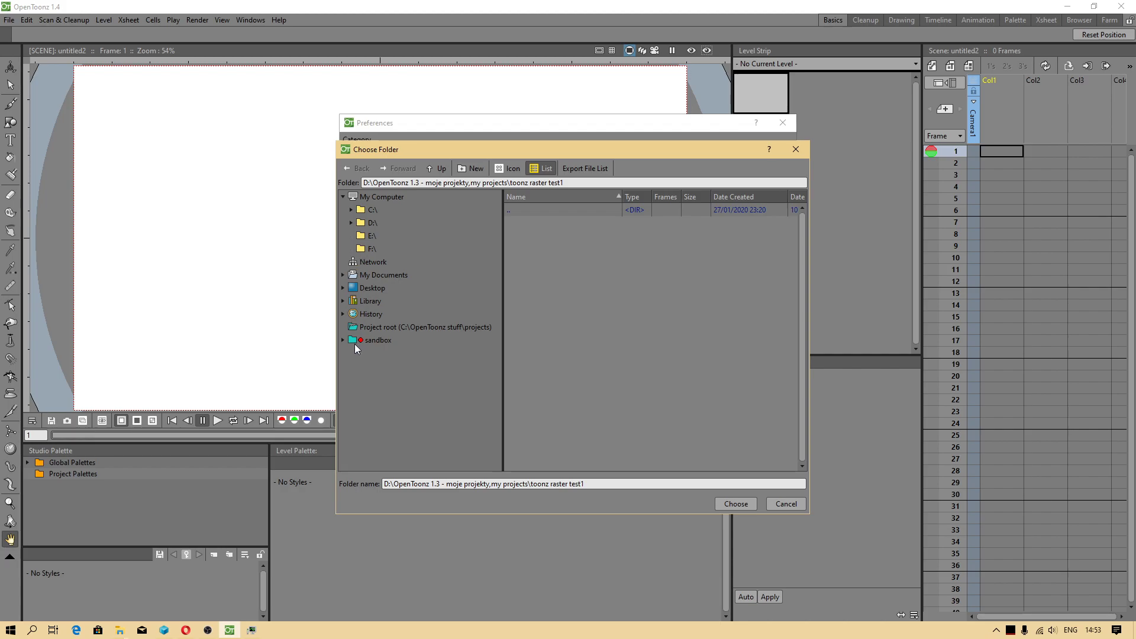
{"action": "scroll", "coordinate": [492, 314], "scroll_direction": "down", "scroll_amount": 15}
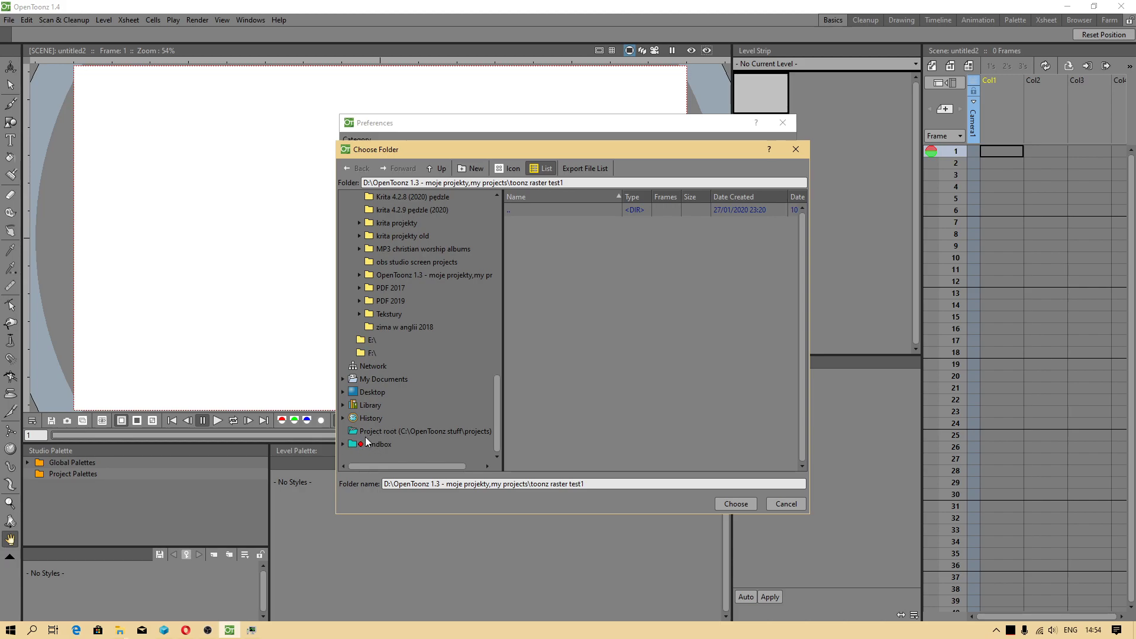
{"action": "left_click", "coordinate": [359, 275]}
{"action": "left_click_drag", "start_coordinate": [500, 328], "coordinate": [462, 353]}
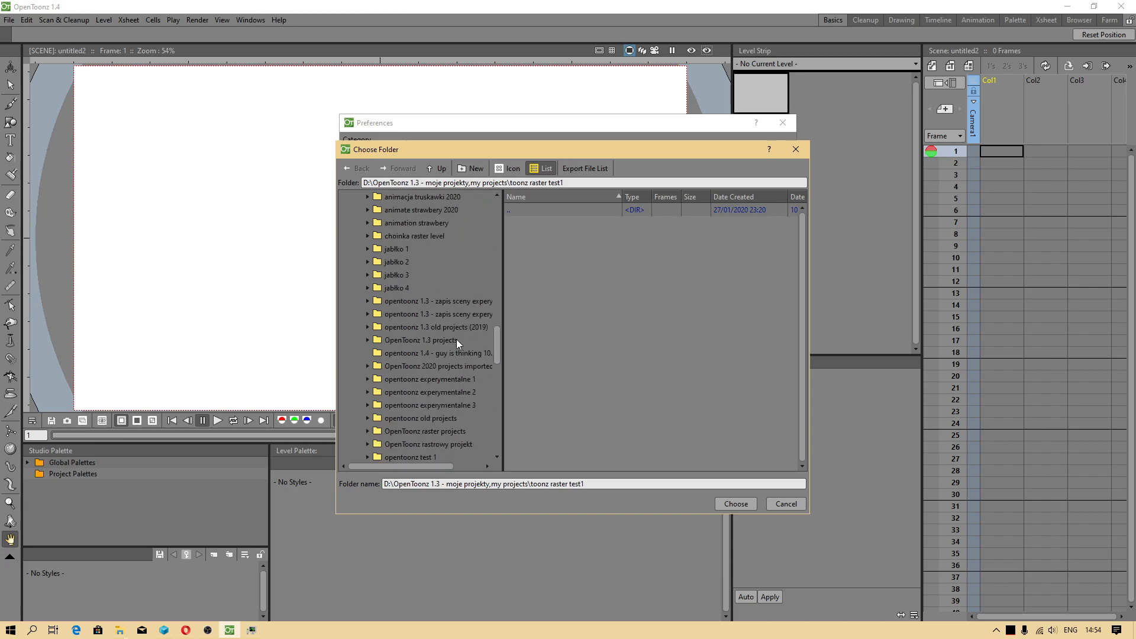
{"action": "left_click_drag", "start_coordinate": [502, 371], "coordinate": [614, 368]}
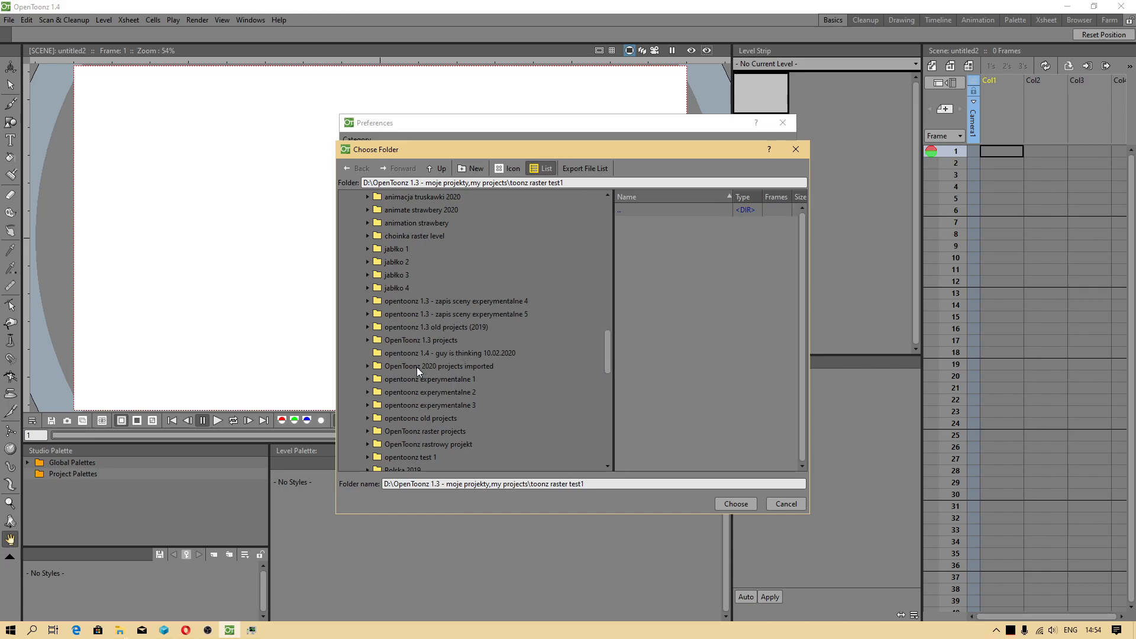
{"action": "left_click", "coordinate": [435, 354]}
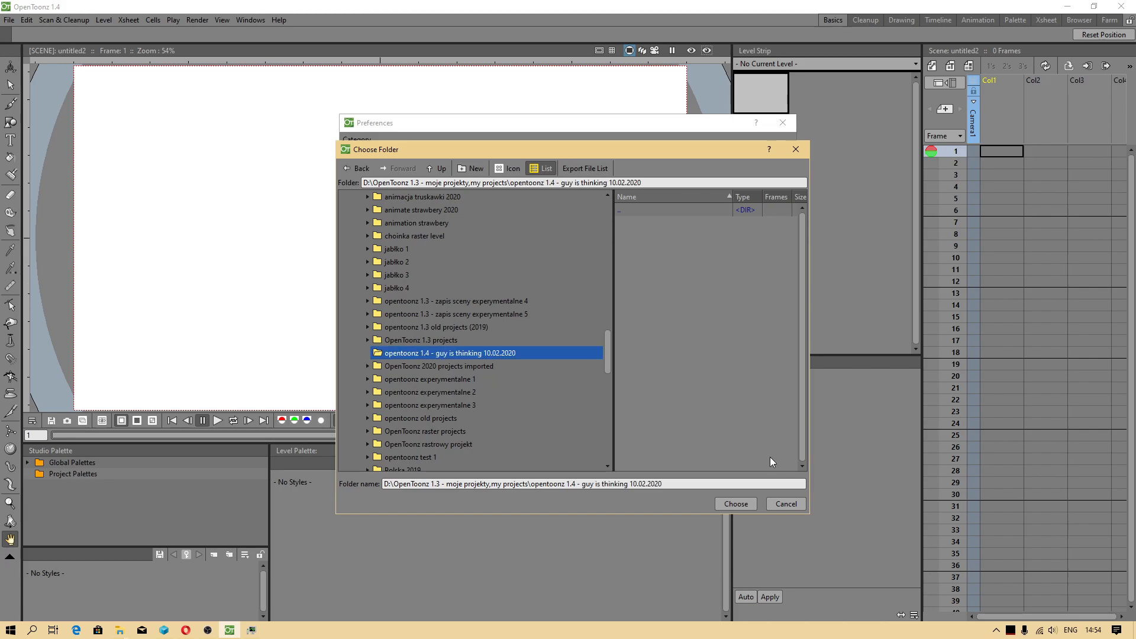
{"action": "left_click", "coordinate": [736, 504]}
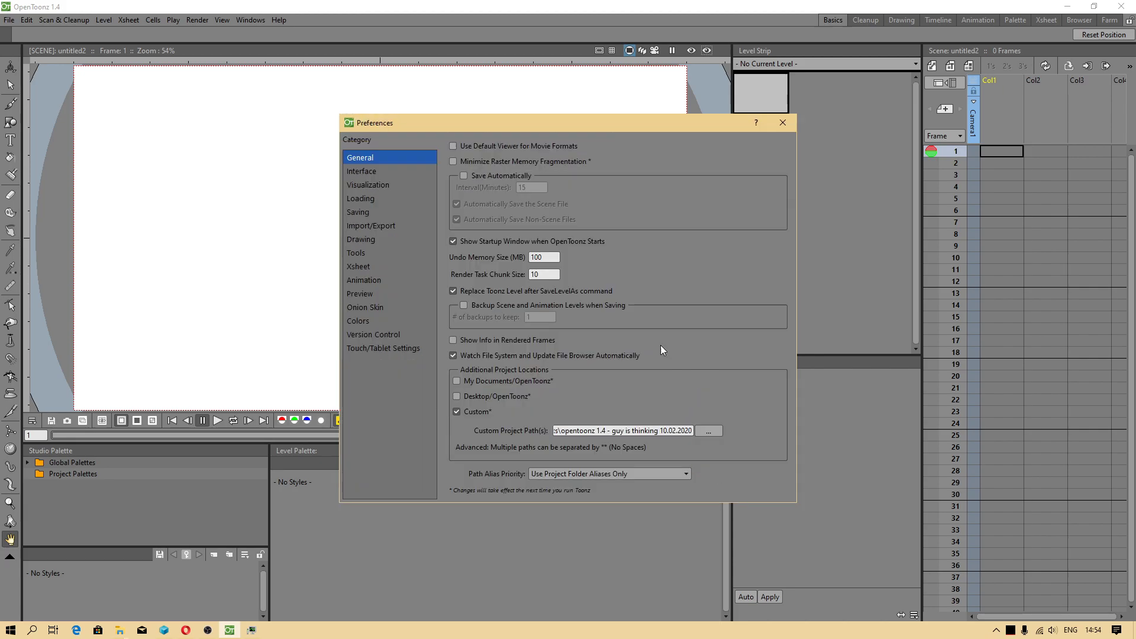
- Close the preferences and restart OpenToonz, dismissing the startup dialog
{"action": "left_click", "coordinate": [781, 123]}
{"action": "left_click", "coordinate": [9, 20]}
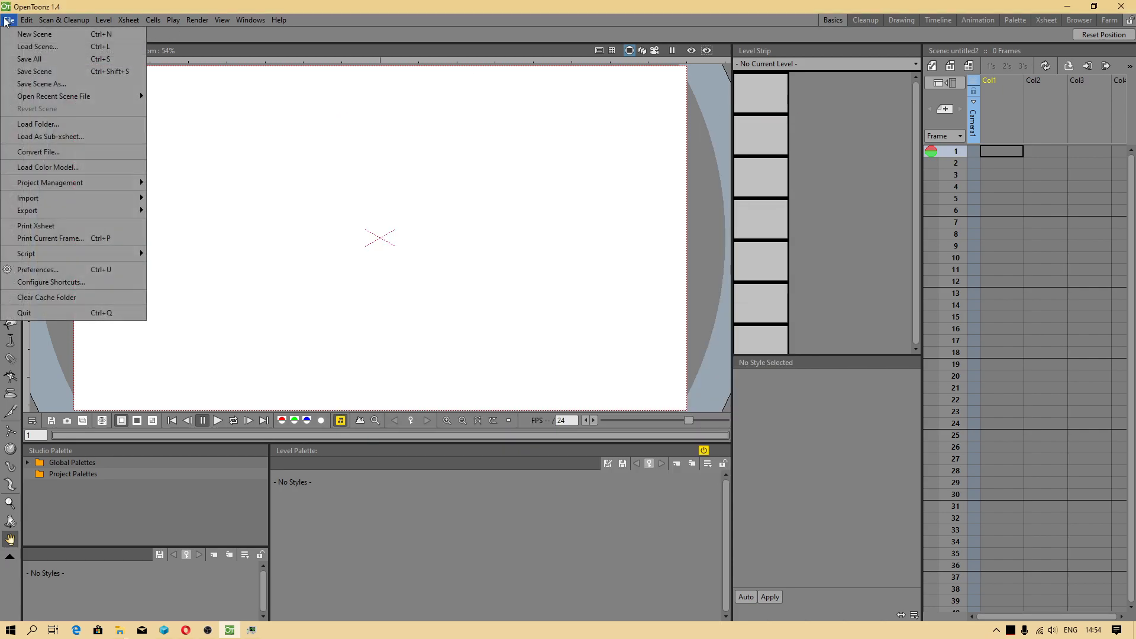
{"action": "left_click", "coordinate": [27, 313]}
{"action": "left_click", "coordinate": [11, 630]}
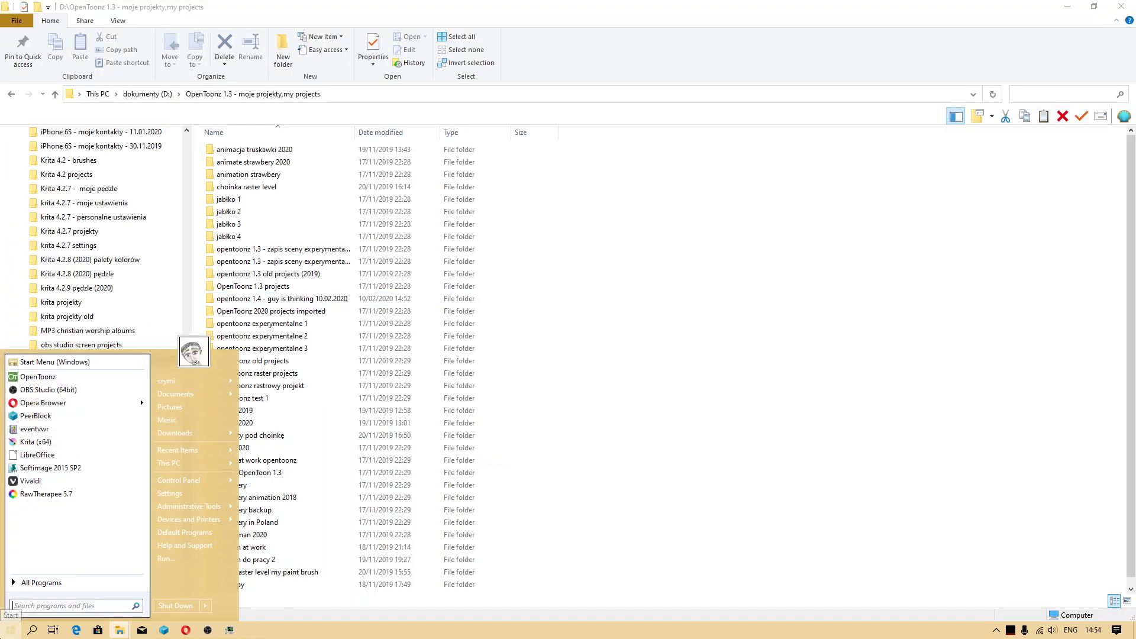
{"action": "left_click", "coordinate": [23, 376]}
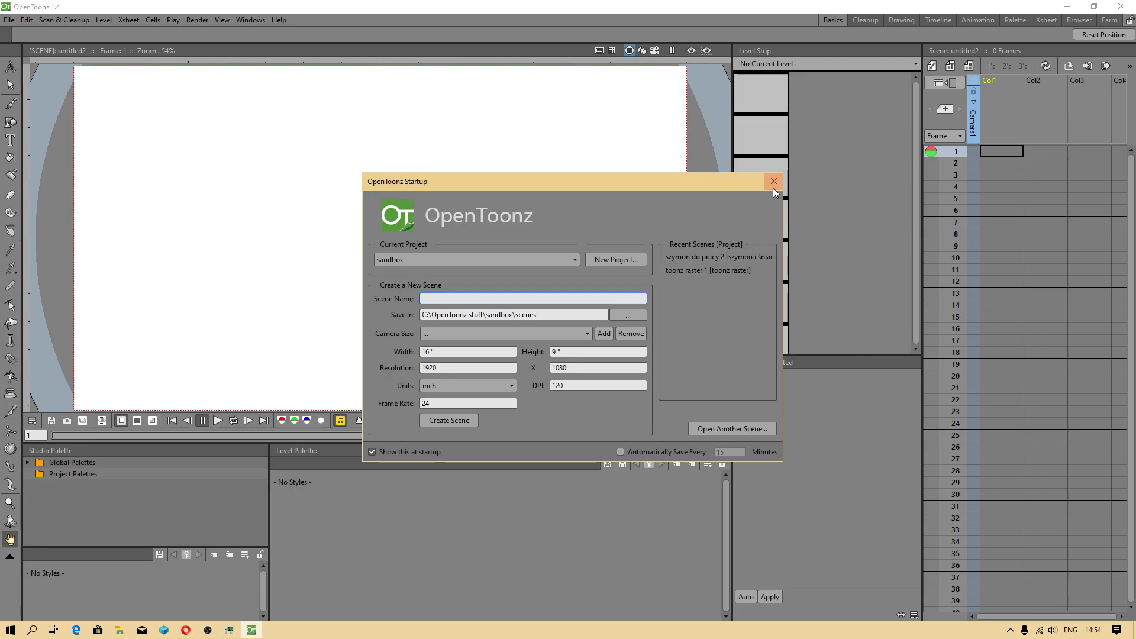
{"action": "left_click", "coordinate": [772, 183]}
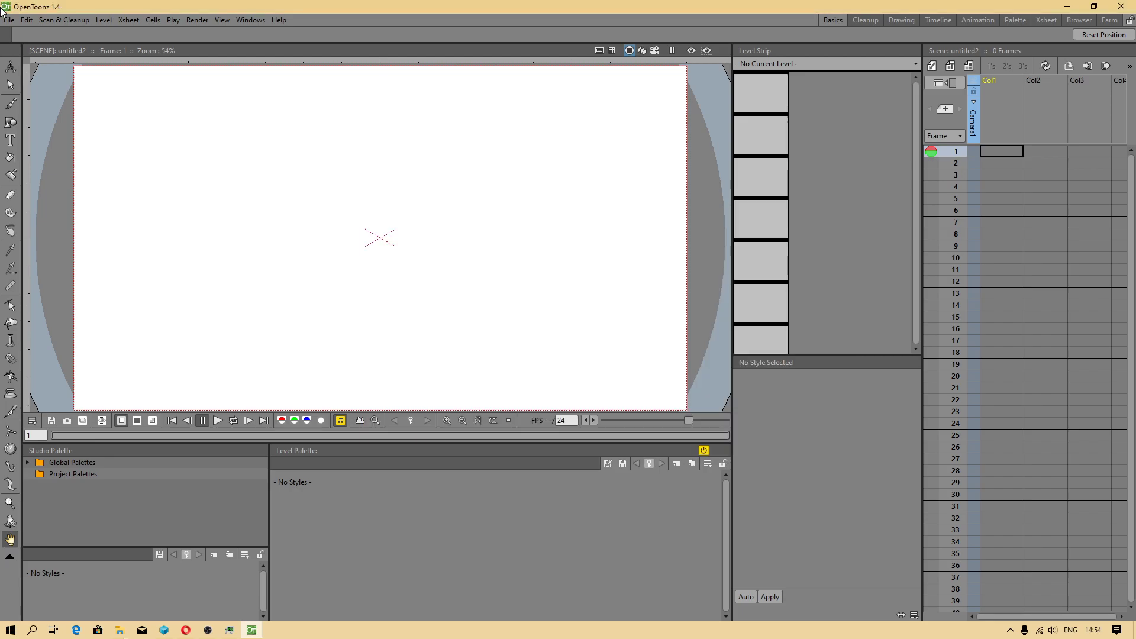
- Examine the project roots and the sandbox subfolders in the custom project path's folder browser, then leave the preferences
{"action": "left_click", "coordinate": [9, 19]}
{"action": "left_click", "coordinate": [57, 264]}
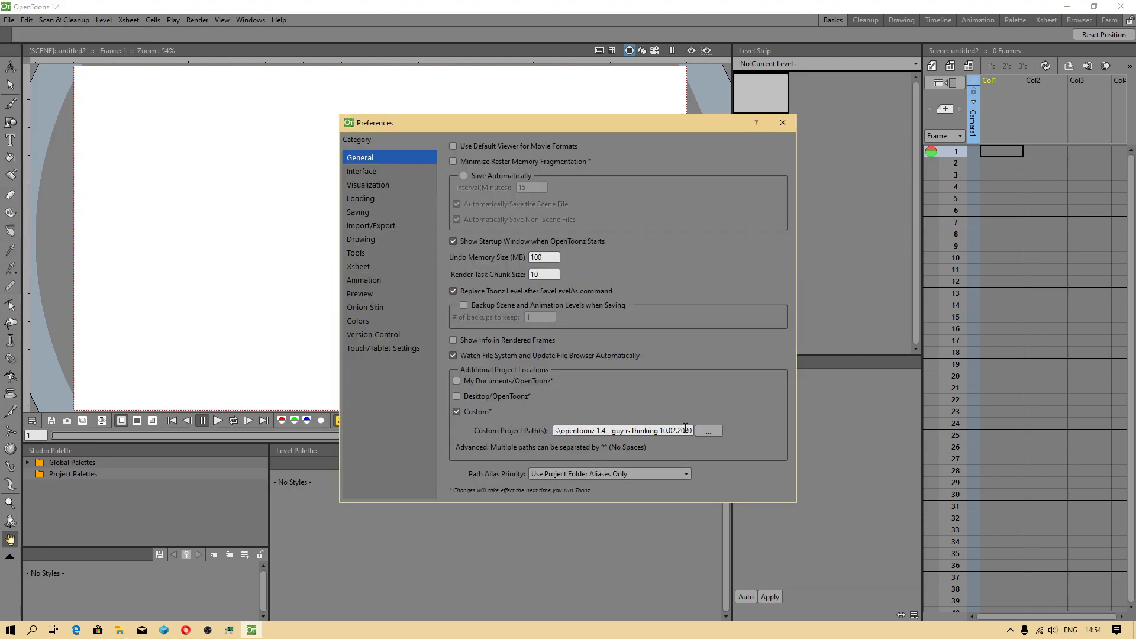
{"action": "left_click", "coordinate": [707, 431]}
{"action": "left_click_drag", "start_coordinate": [498, 338], "coordinate": [527, 423]}
{"action": "scroll", "coordinate": [437, 393], "scroll_direction": "up", "scroll_amount": 2}
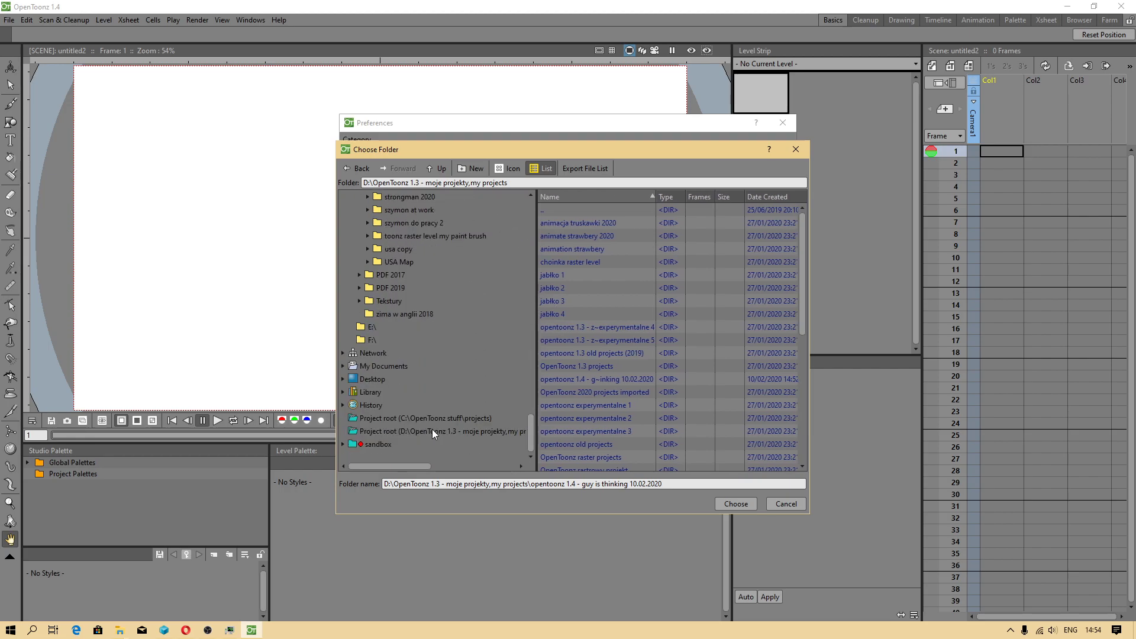
{"action": "left_click", "coordinate": [343, 444]}
{"action": "left_click_drag", "start_coordinate": [533, 401], "coordinate": [713, 397]}
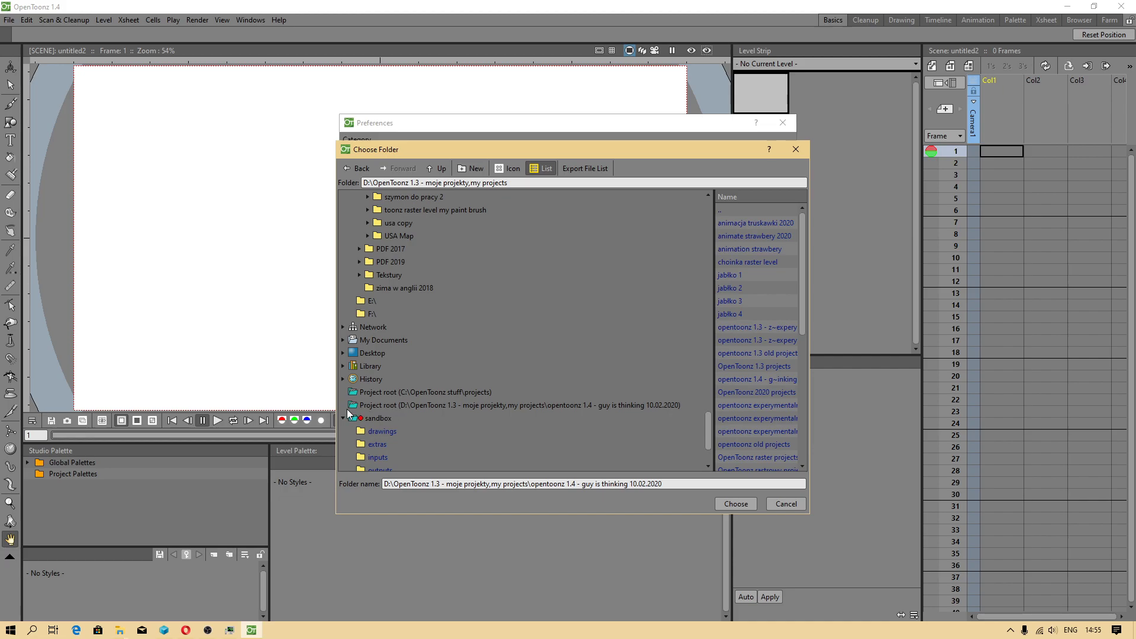
{"action": "left_click", "coordinate": [794, 149]}
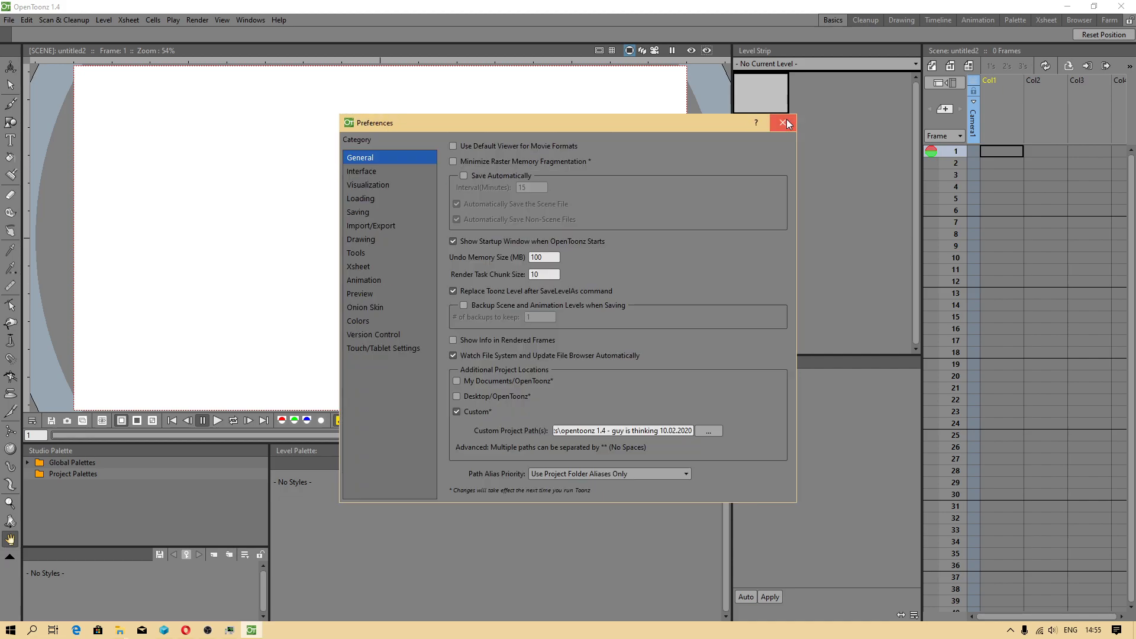
{"action": "left_click", "coordinate": [787, 122]}
- Start a new project and select the "opentoonz 1.4 - guy is thinking 10.02.2020" project root for it
{"action": "left_click", "coordinate": [9, 19]}
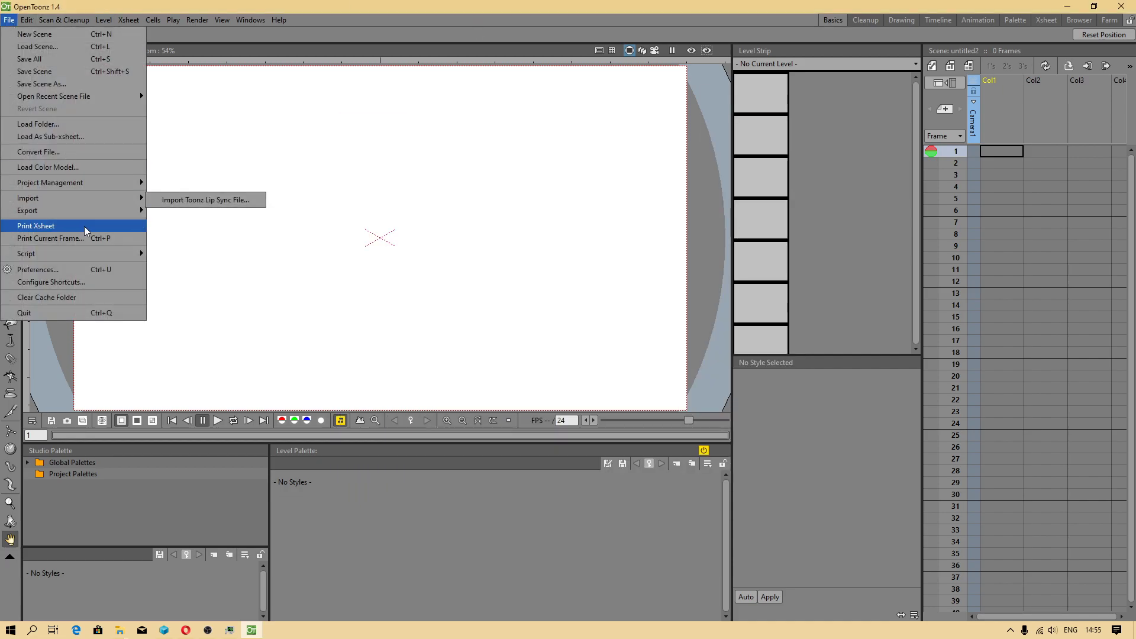
{"action": "mouse_move", "coordinate": [77, 193]}
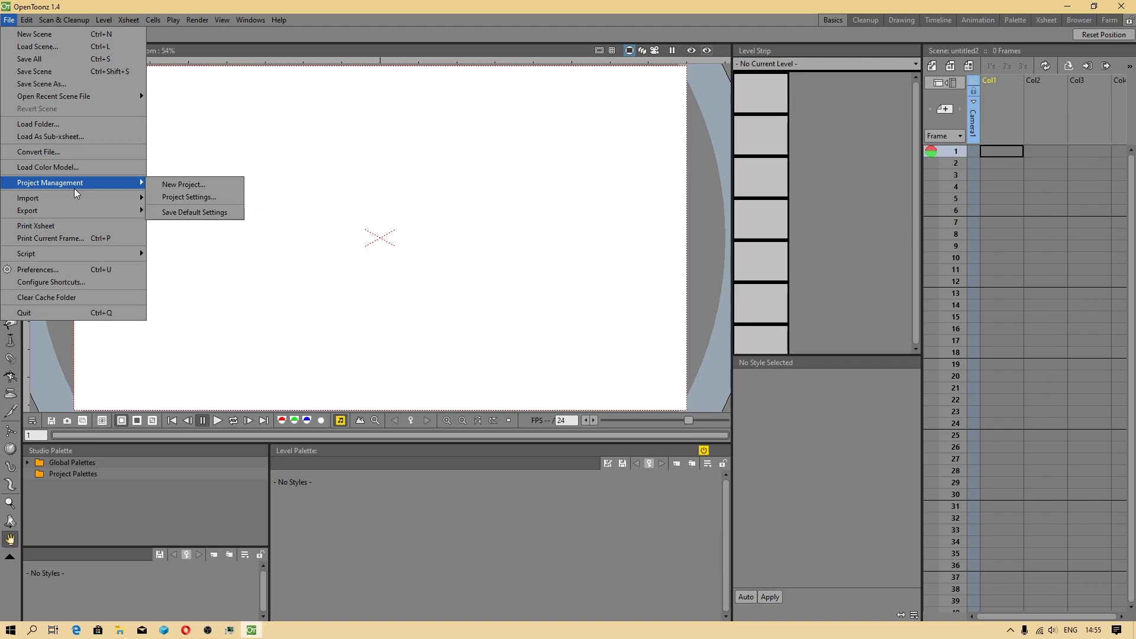
{"action": "left_click", "coordinate": [183, 186]}
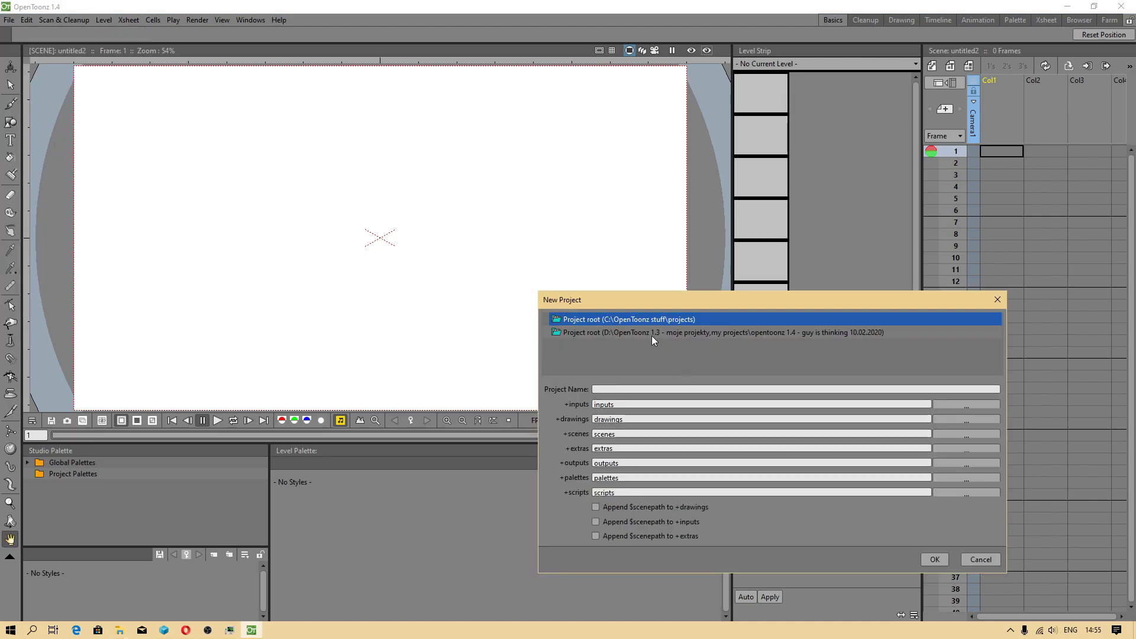
{"action": "left_click", "coordinate": [651, 333]}
{"action": "left_click_drag", "start_coordinate": [773, 306], "coordinate": [528, 258]}
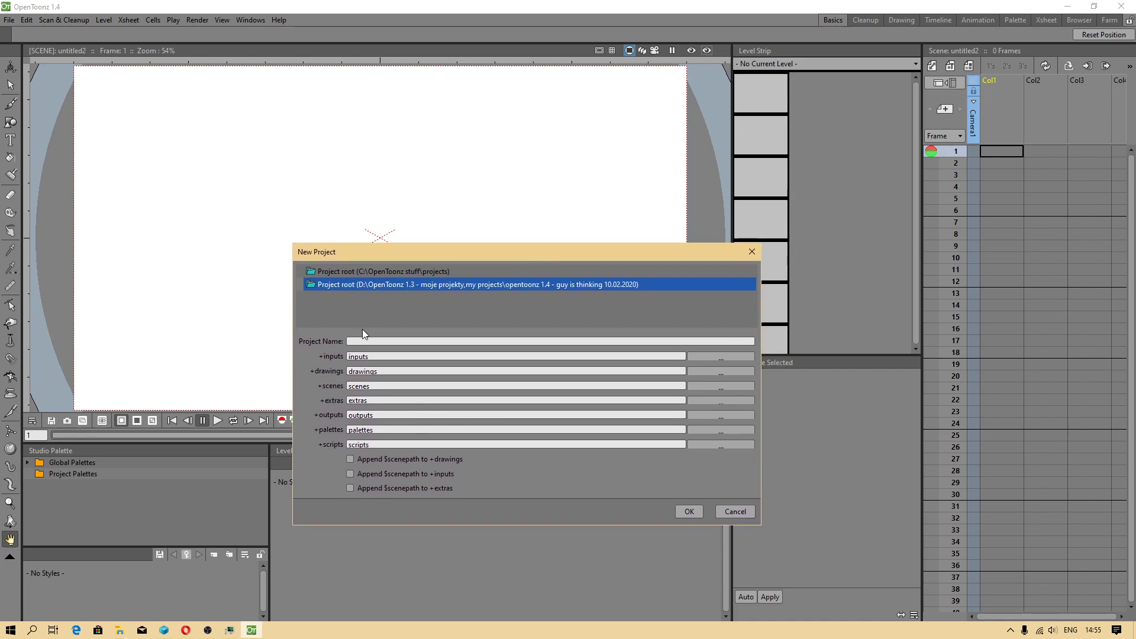
- Enable appending $scenepath to drawings, inputs and extras, and name the project "guy is thinking"
{"action": "left_click", "coordinate": [361, 459]}
{"action": "left_click", "coordinate": [361, 473]}
{"action": "left_click", "coordinate": [362, 488]}
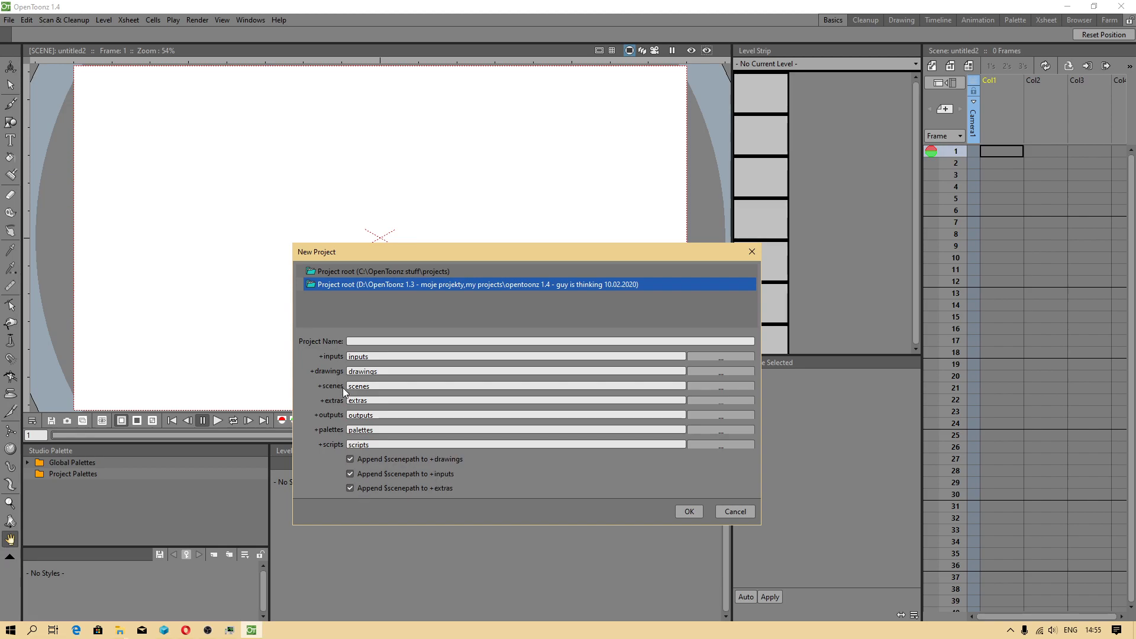
{"action": "left_click", "coordinate": [361, 341]}
{"action": "type", "text": "guy is thinking"}
{"action": "left_click_drag", "start_coordinate": [418, 341], "coordinate": [347, 342]}
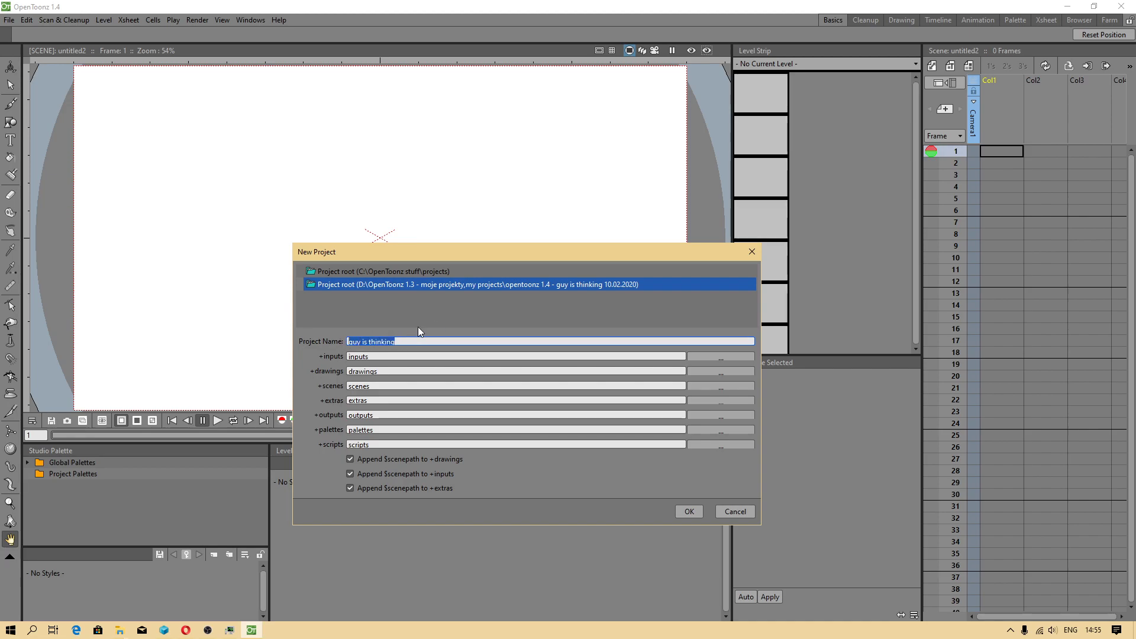
- Set the new project's inputs and drawings folders to the "opentoonz 1.4 - guy is thinking 10.02.2020" project root
{"action": "left_click", "coordinate": [726, 356]}
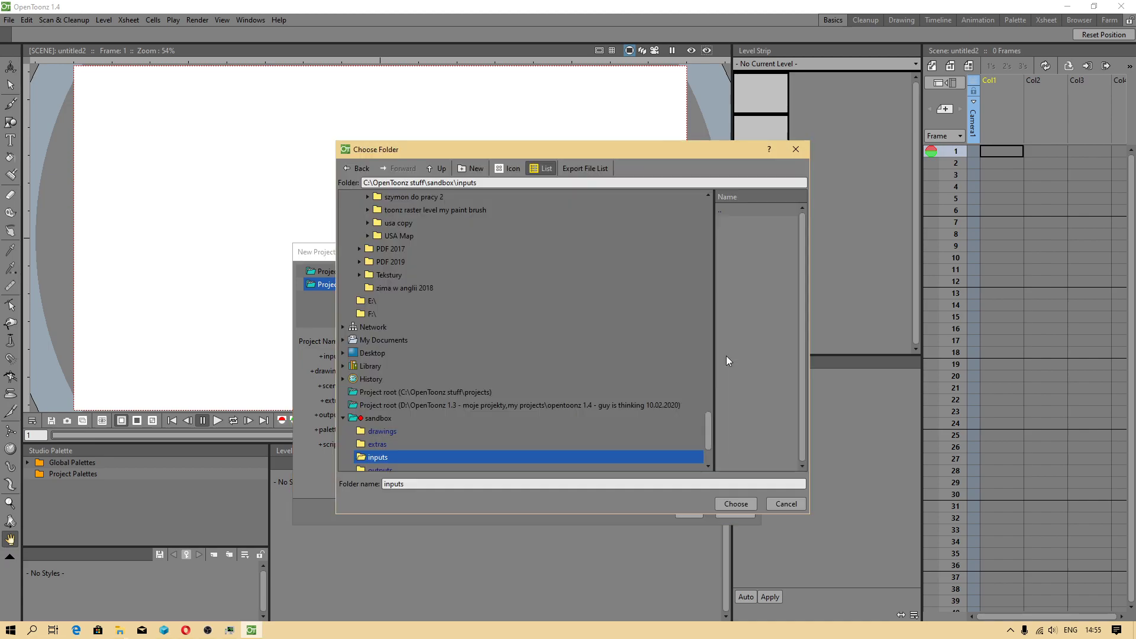
{"action": "left_click", "coordinate": [485, 405]}
{"action": "left_click", "coordinate": [736, 504]}
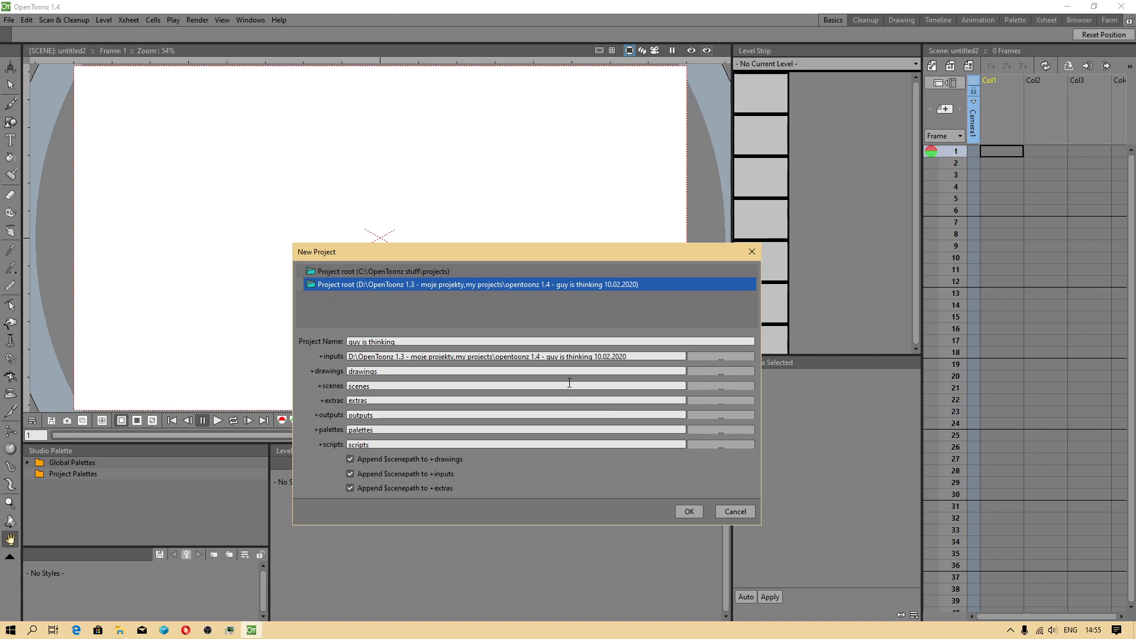
{"action": "left_click", "coordinate": [705, 372]}
{"action": "left_click", "coordinate": [545, 405]}
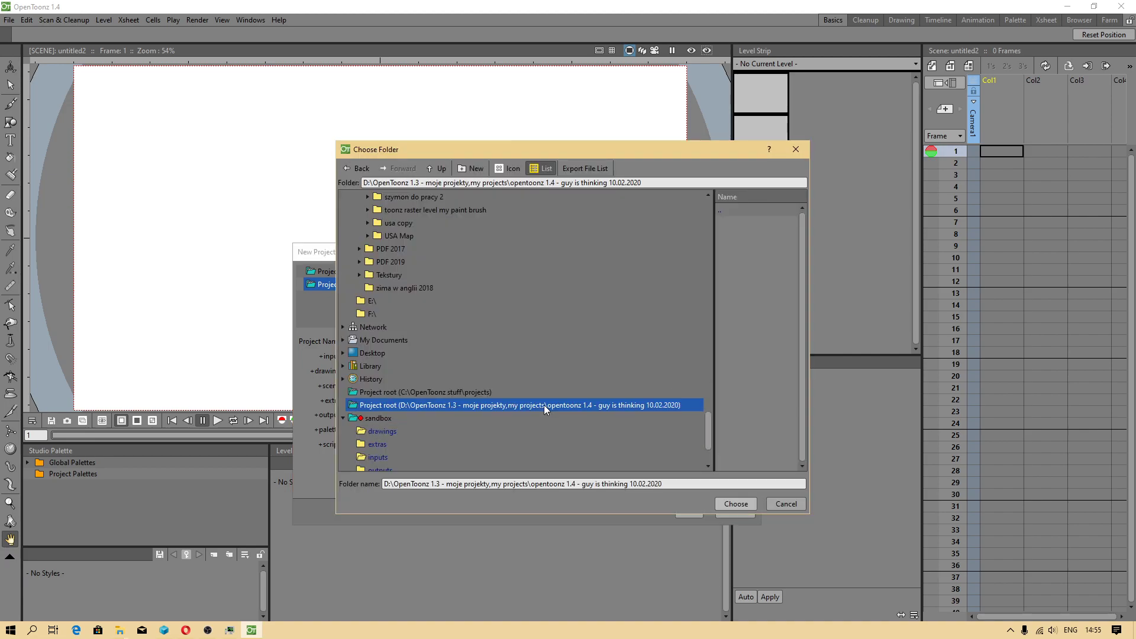
{"action": "left_click", "coordinate": [736, 503]}
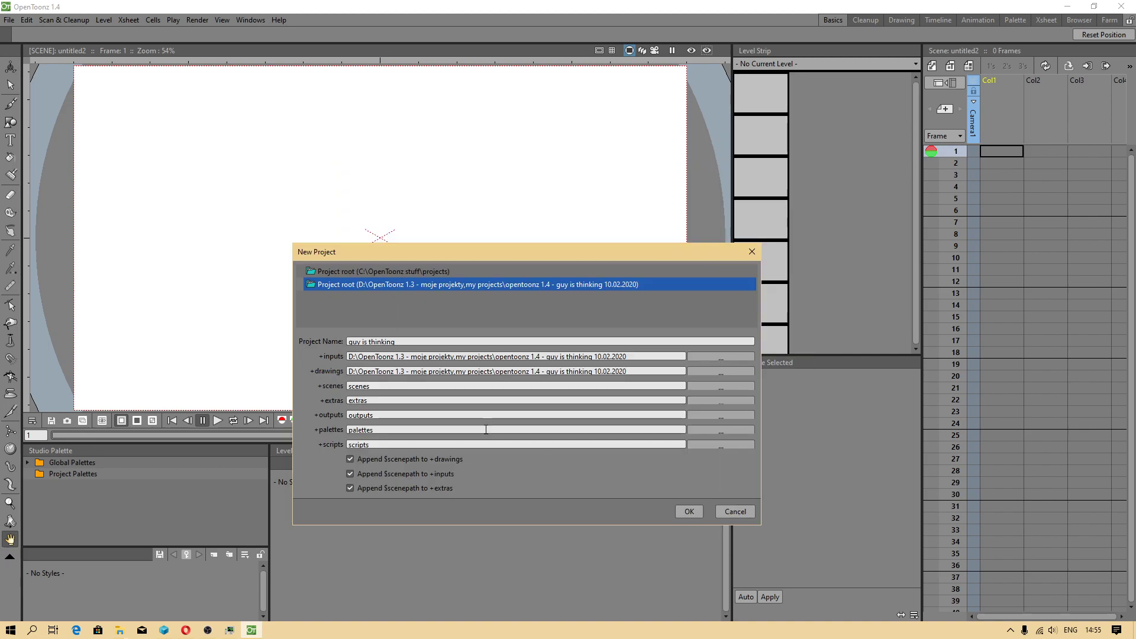
- Set the new project's scenes and extras folders to the "opentoonz 1.4 - guy is thinking 10.02.2020" project root
{"action": "left_click", "coordinate": [705, 385]}
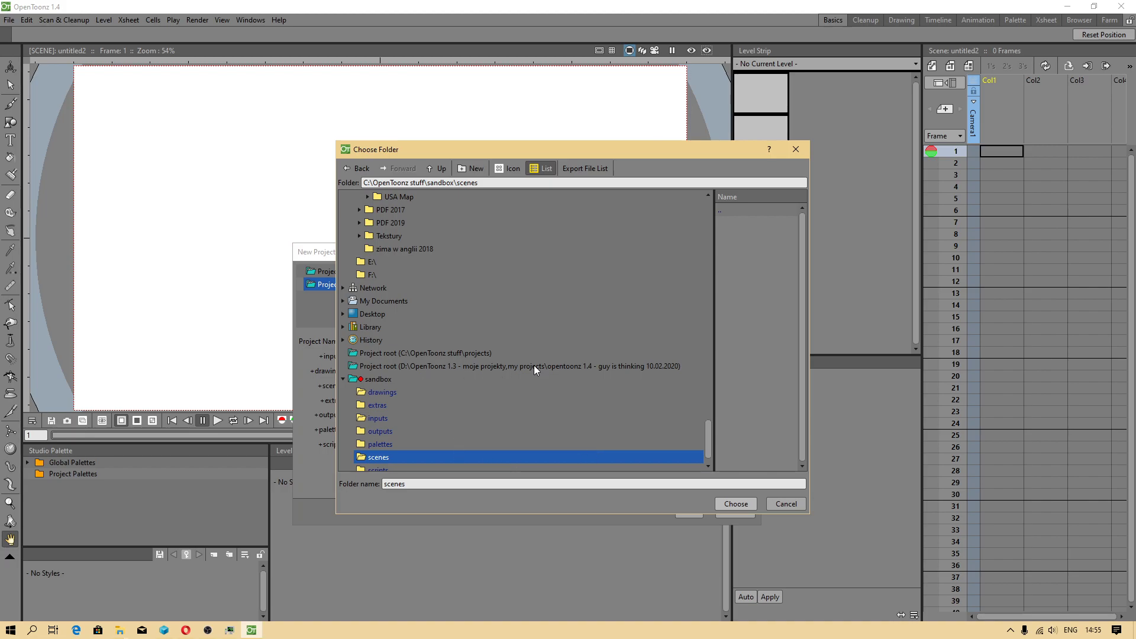
{"action": "left_click", "coordinate": [600, 367]}
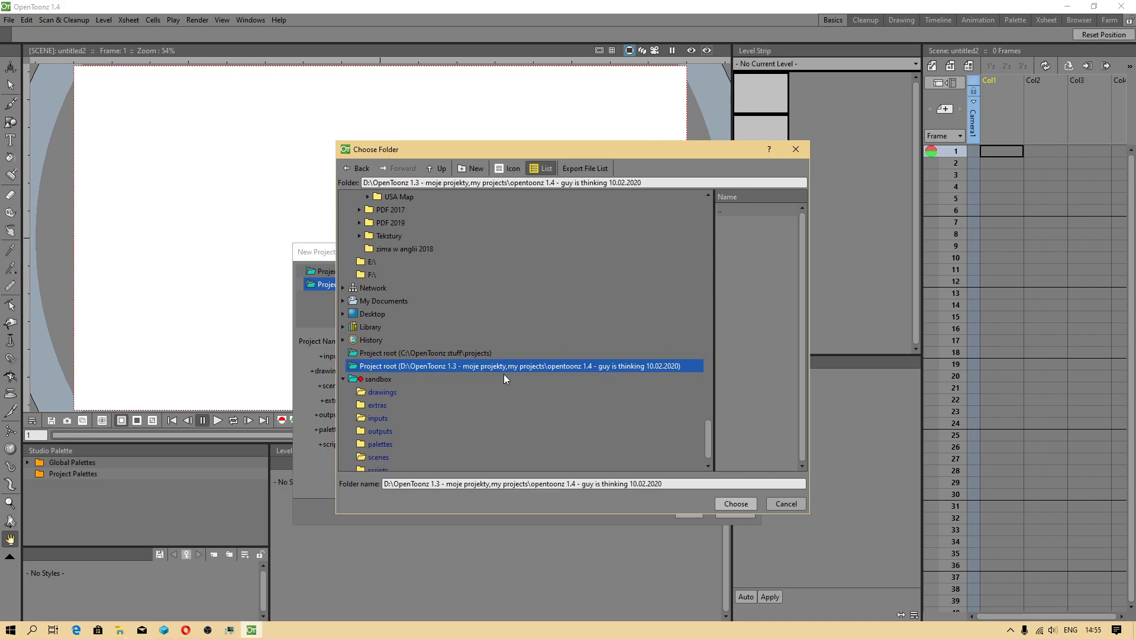
{"action": "left_click", "coordinate": [736, 504]}
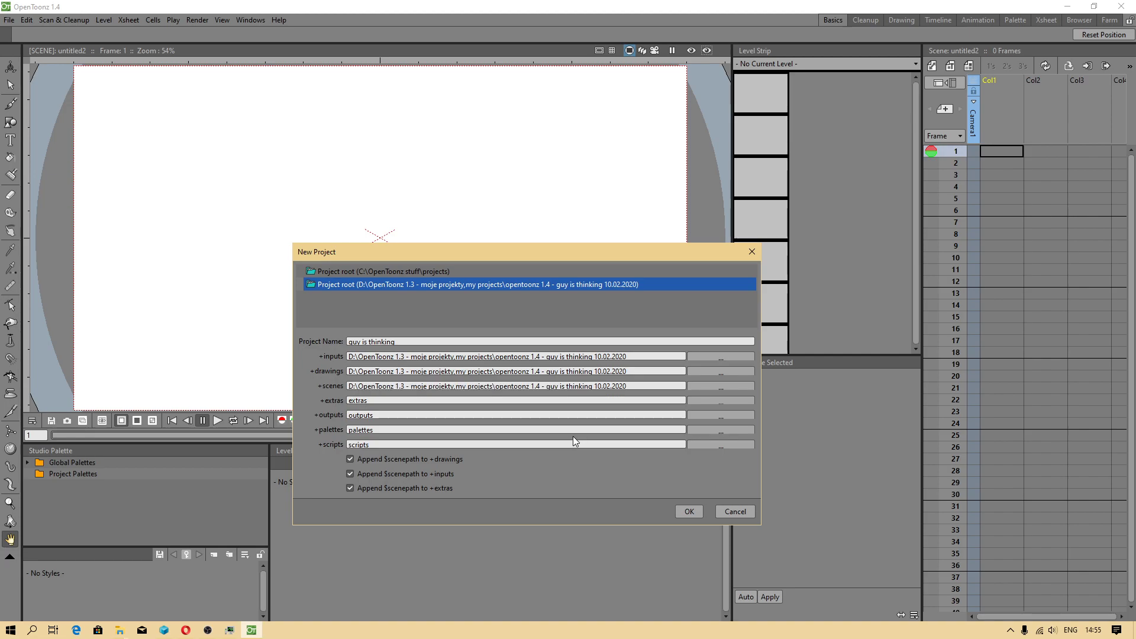
{"action": "left_click", "coordinate": [739, 401]}
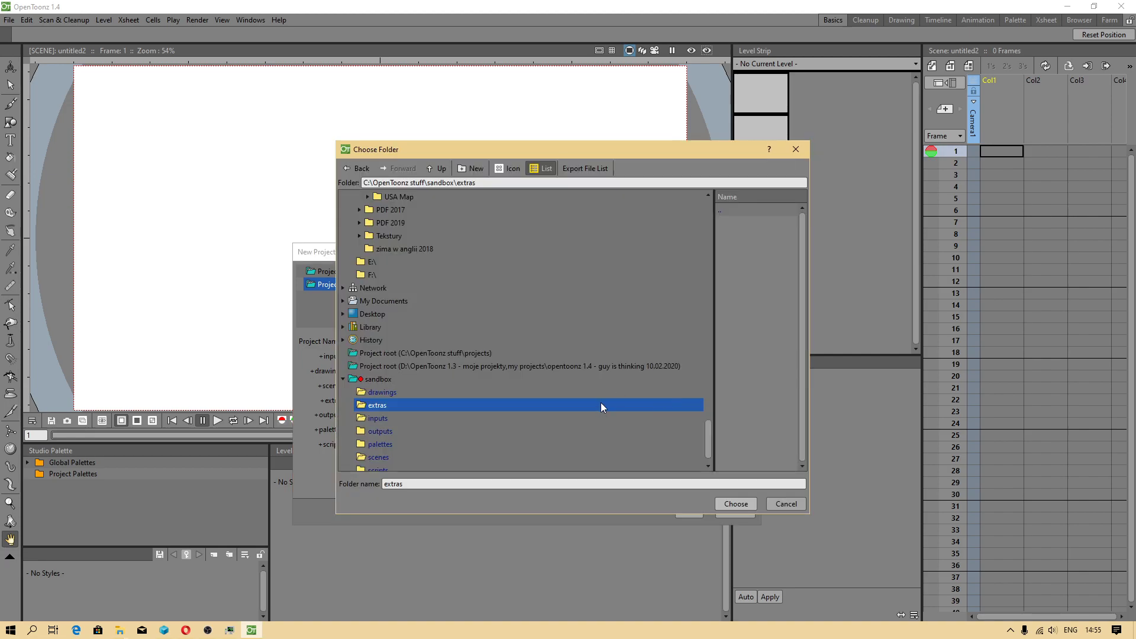
{"action": "left_click", "coordinate": [551, 367]}
{"action": "left_click", "coordinate": [736, 504]}
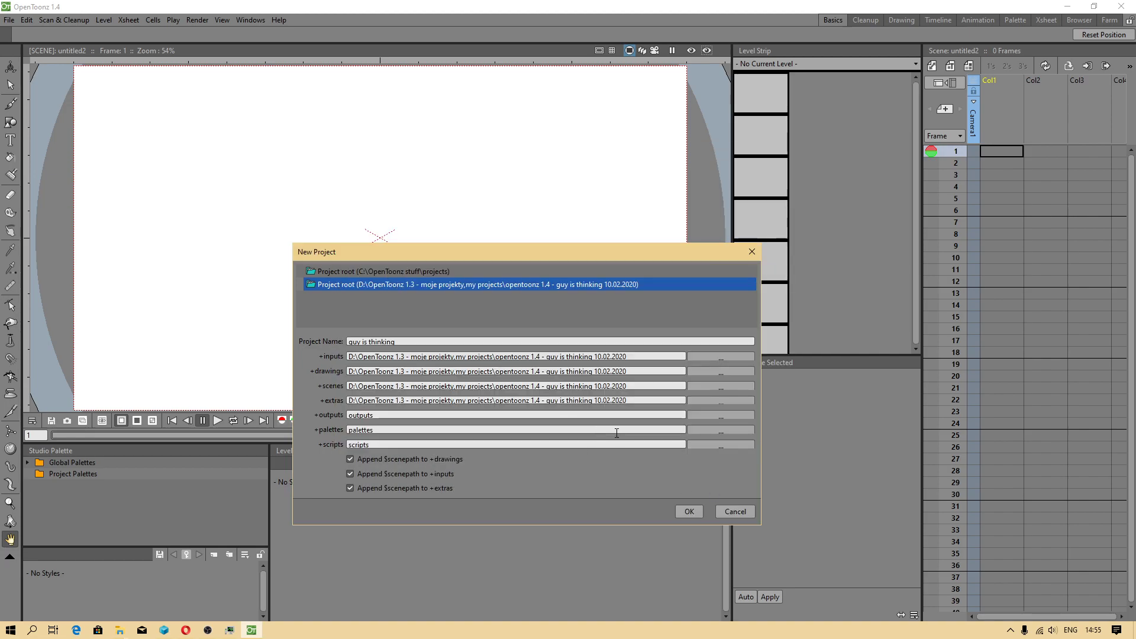
- Set the new project's outputs and palettes folders to the "opentoonz 1.4 - guy is thinking 10.02.2020" project root
{"action": "left_click", "coordinate": [690, 416]}
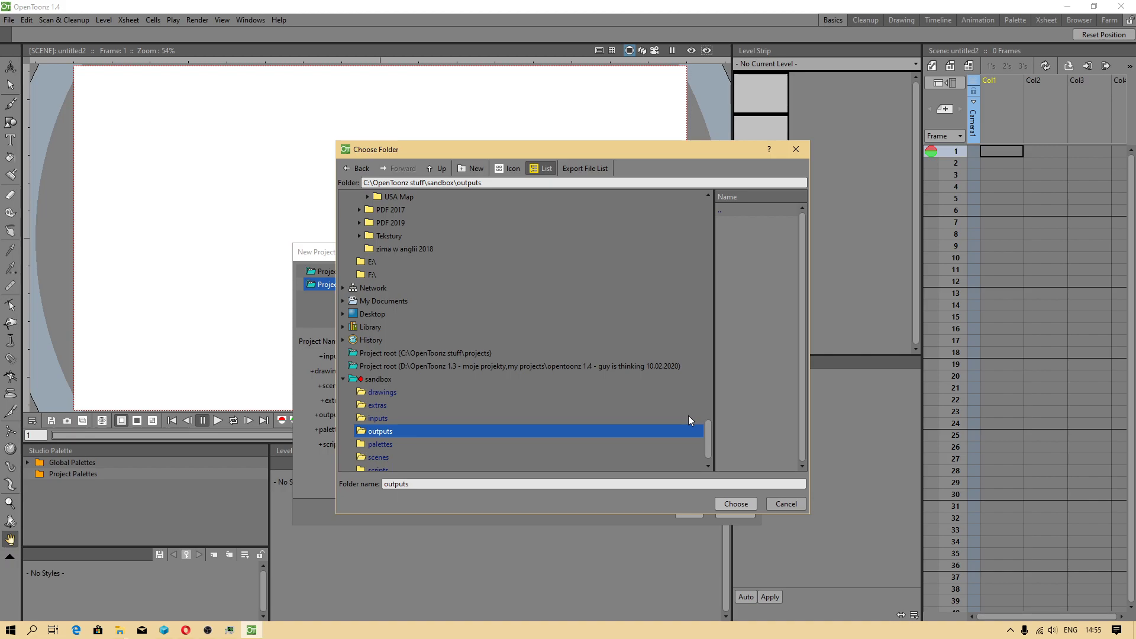
{"action": "left_click", "coordinate": [495, 366]}
{"action": "left_click", "coordinate": [731, 504]}
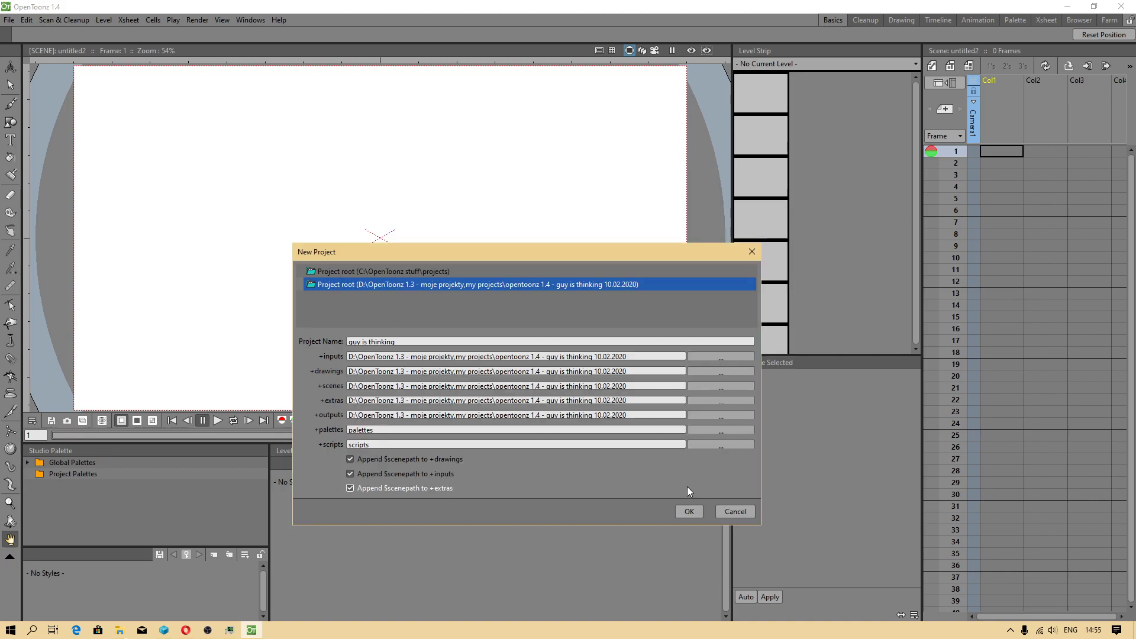
{"action": "left_click", "coordinate": [698, 430]}
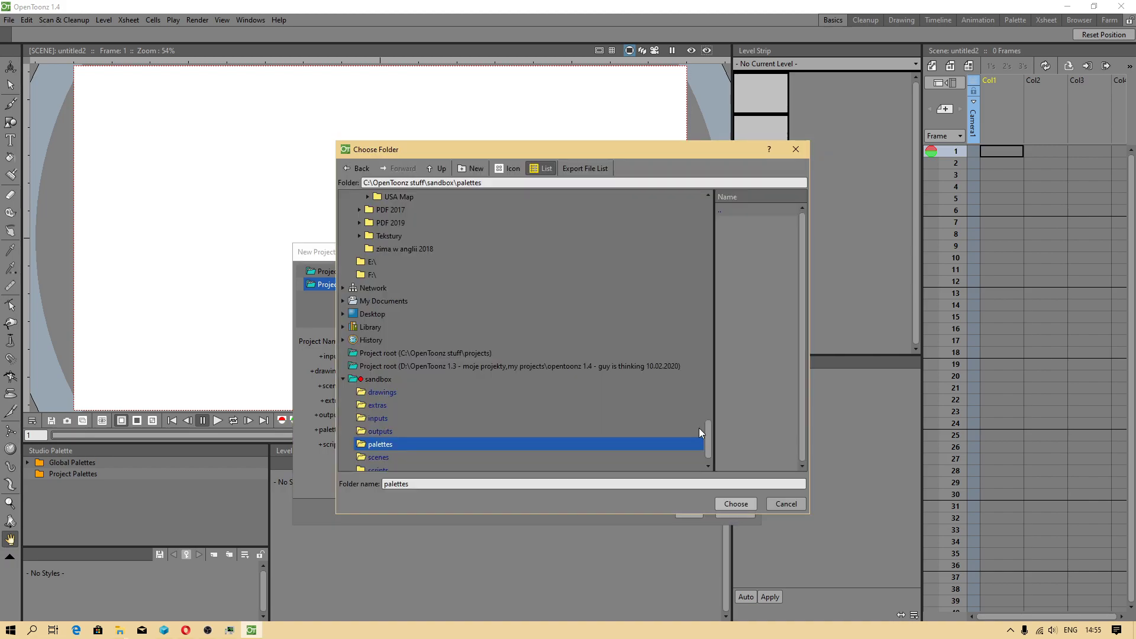
{"action": "left_click", "coordinate": [590, 368]}
{"action": "left_click", "coordinate": [737, 504]}
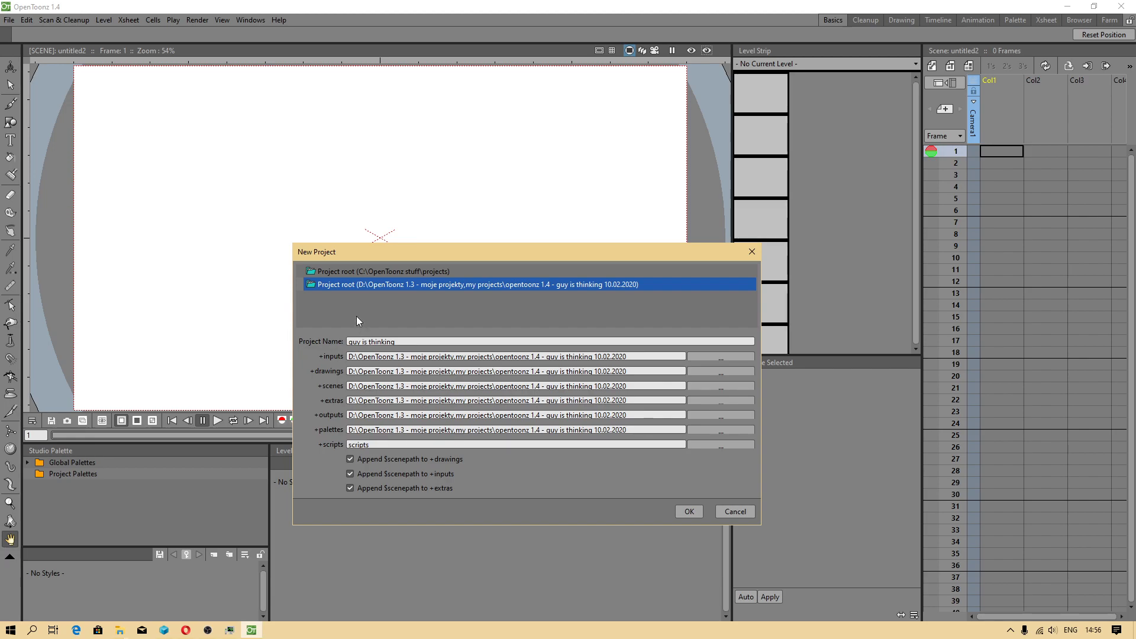
- Set the scripts folder to the "opentoonz 1.4 - guy is thinking 10.02.2020" project root and create the project
{"action": "left_click", "coordinate": [705, 446]}
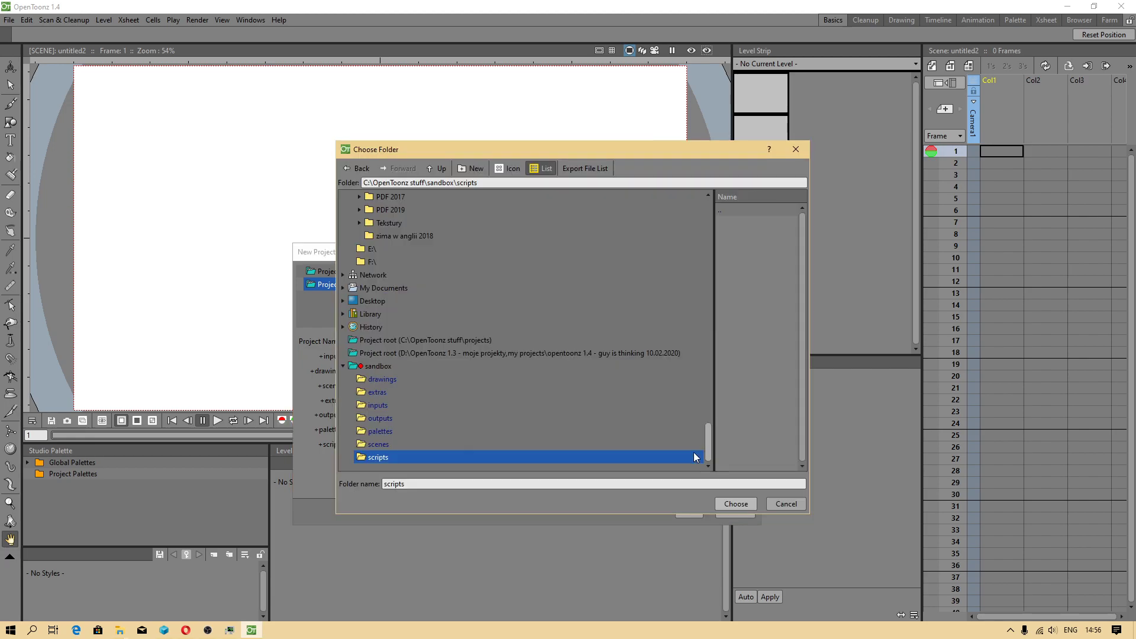
{"action": "left_click", "coordinate": [431, 354]}
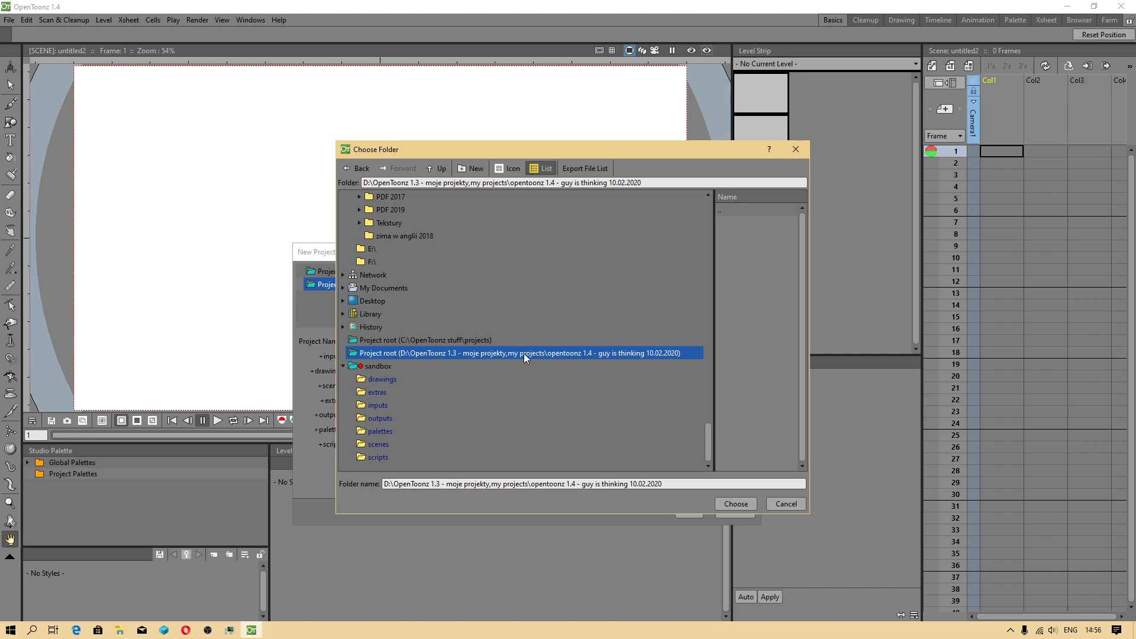
{"action": "left_click", "coordinate": [724, 507]}
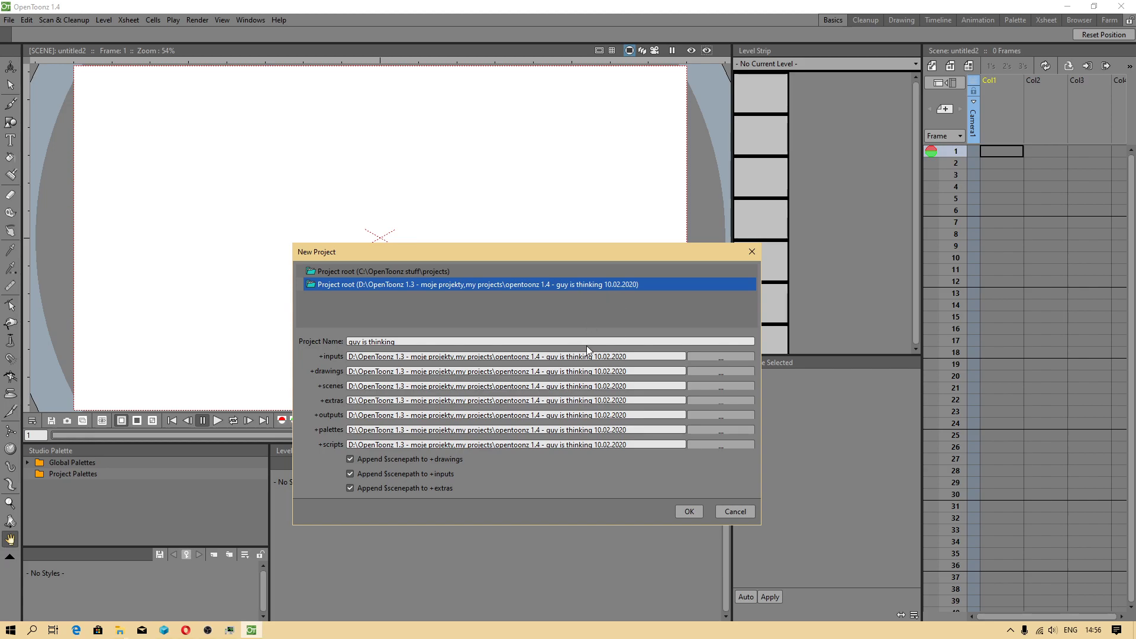
{"action": "left_click", "coordinate": [689, 511]}
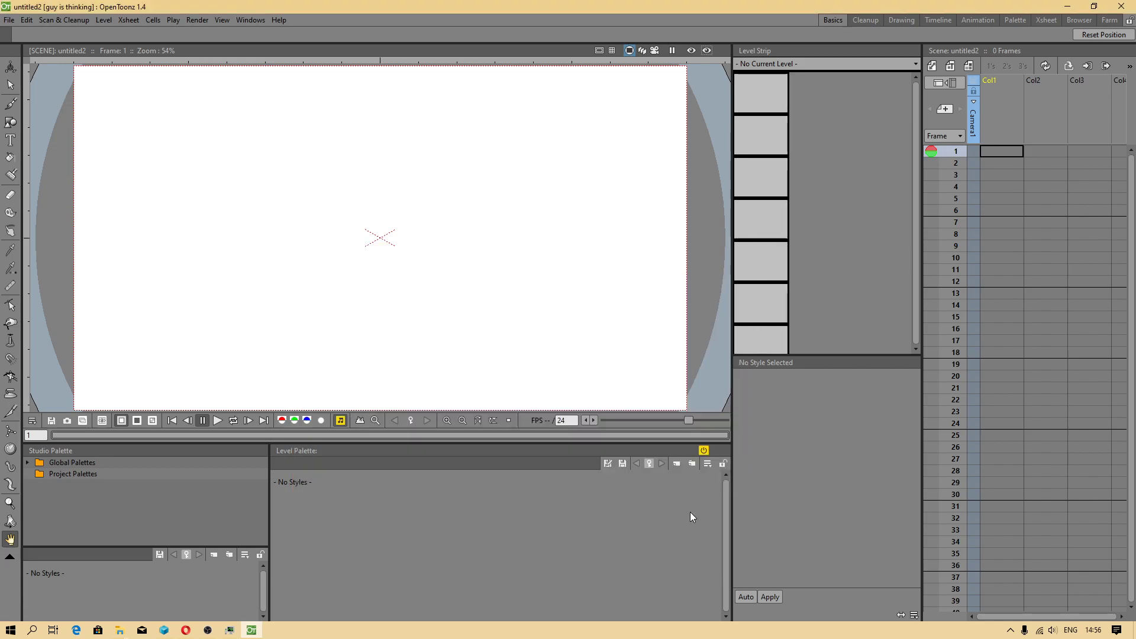
- Draw a curved brush stroke around the canvas centre for the face's left side and chin on frame 1
{"action": "left_click", "coordinate": [10, 104]}
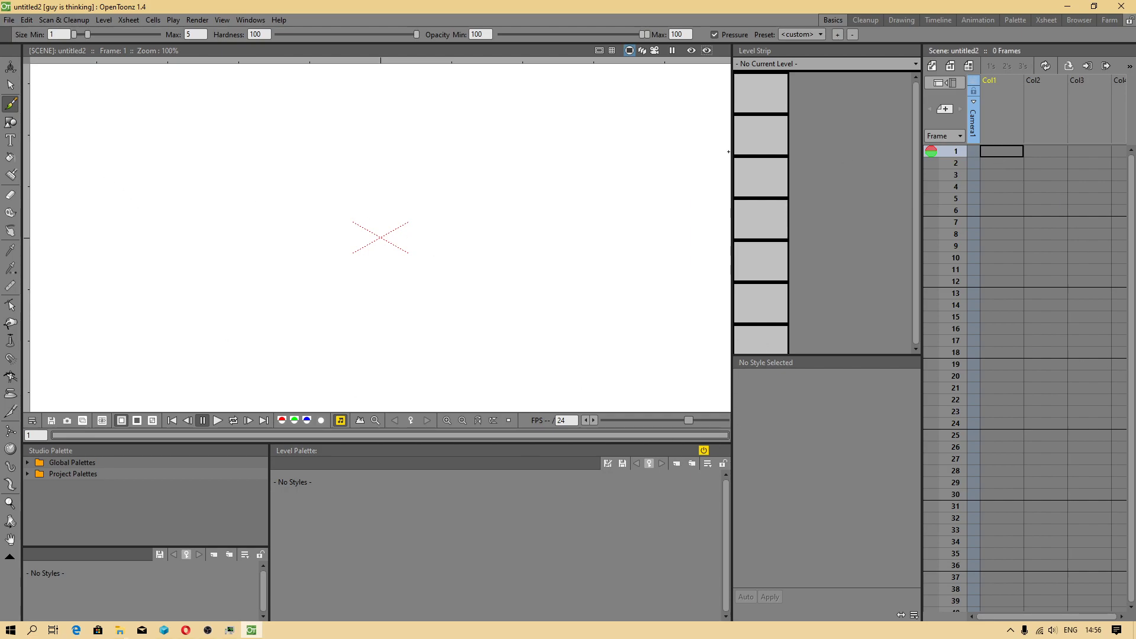
{"action": "mouse_move", "coordinate": [267, 145]}
{"action": "left_mouse_down"}
{"action": "mouse_move", "coordinate": [288, 207]}
{"action": "mouse_move", "coordinate": [351, 259]}
{"action": "mouse_move", "coordinate": [420, 266]}
{"action": "mouse_move", "coordinate": [459, 245]}
{"action": "left_mouse_up"}
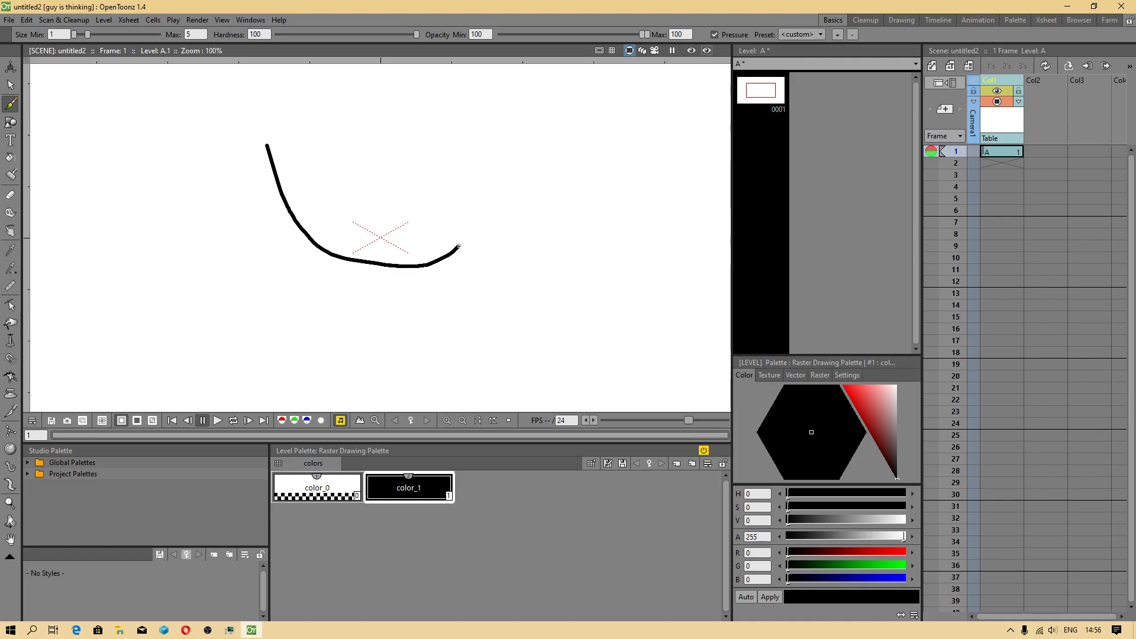
{"action": "right_click", "coordinate": [999, 151]}
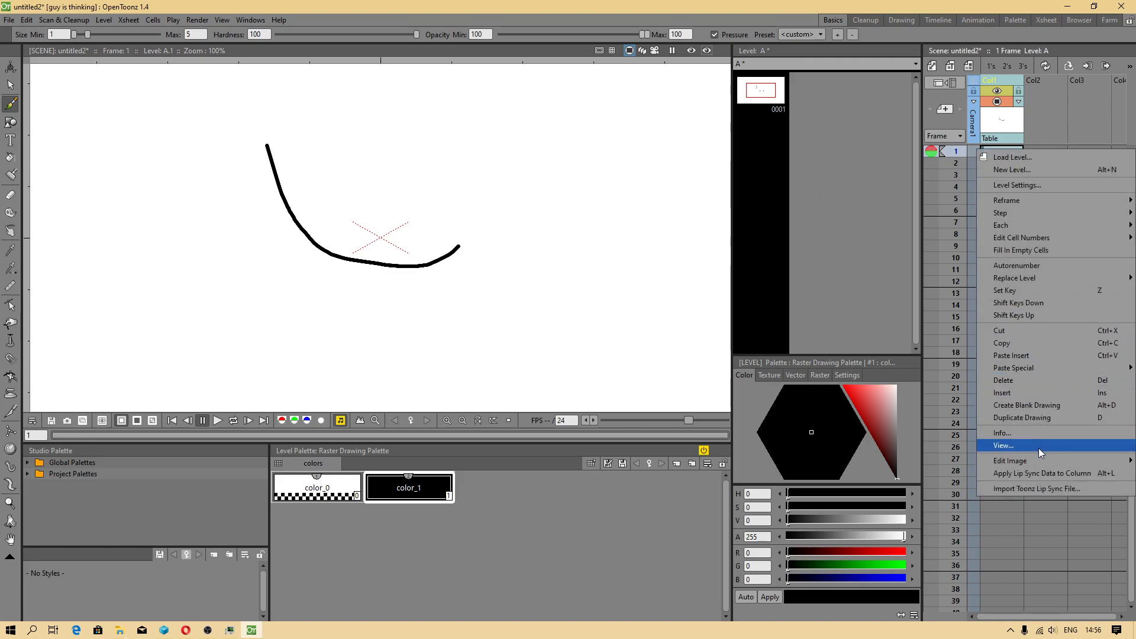
{"action": "mouse_move", "coordinate": [1049, 462]}
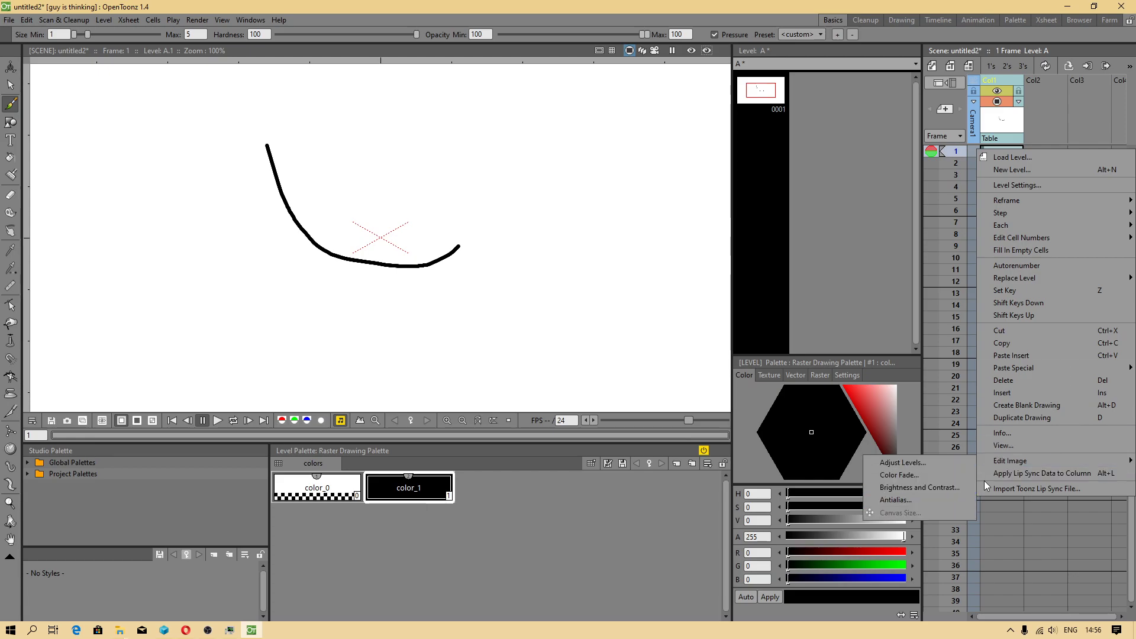
{"action": "left_click", "coordinate": [998, 153]}
- Resize the canvas of the frame 1 drawing to 2570 by 1714 pixels, using the Selection tool
{"action": "key", "text": "s"}
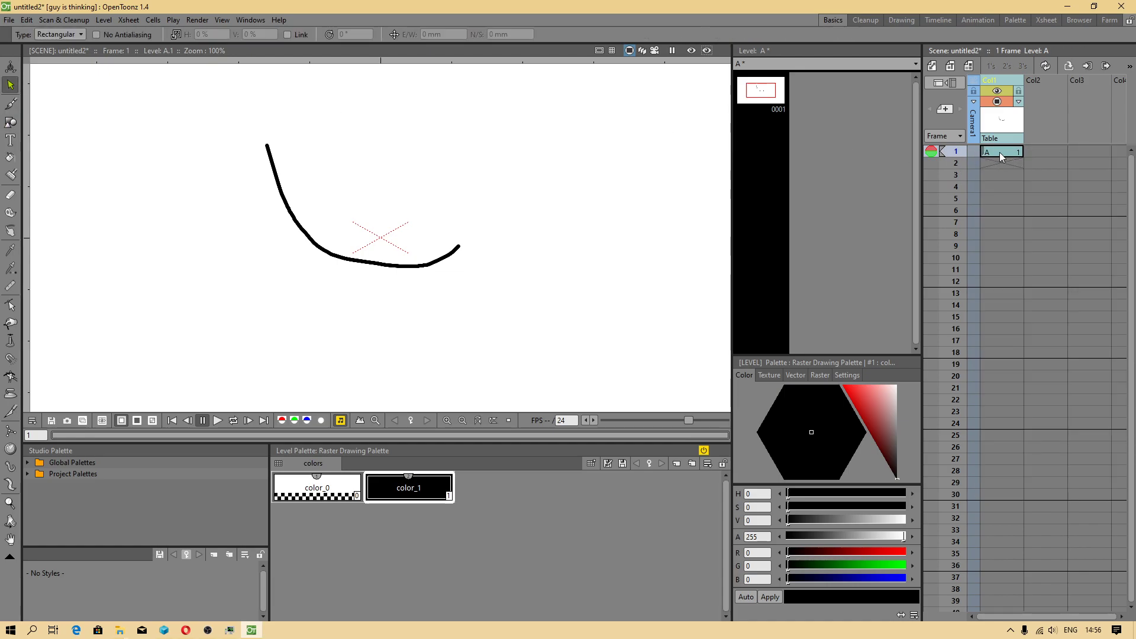
{"action": "right_click", "coordinate": [999, 152]}
{"action": "mouse_move", "coordinate": [1049, 463]}
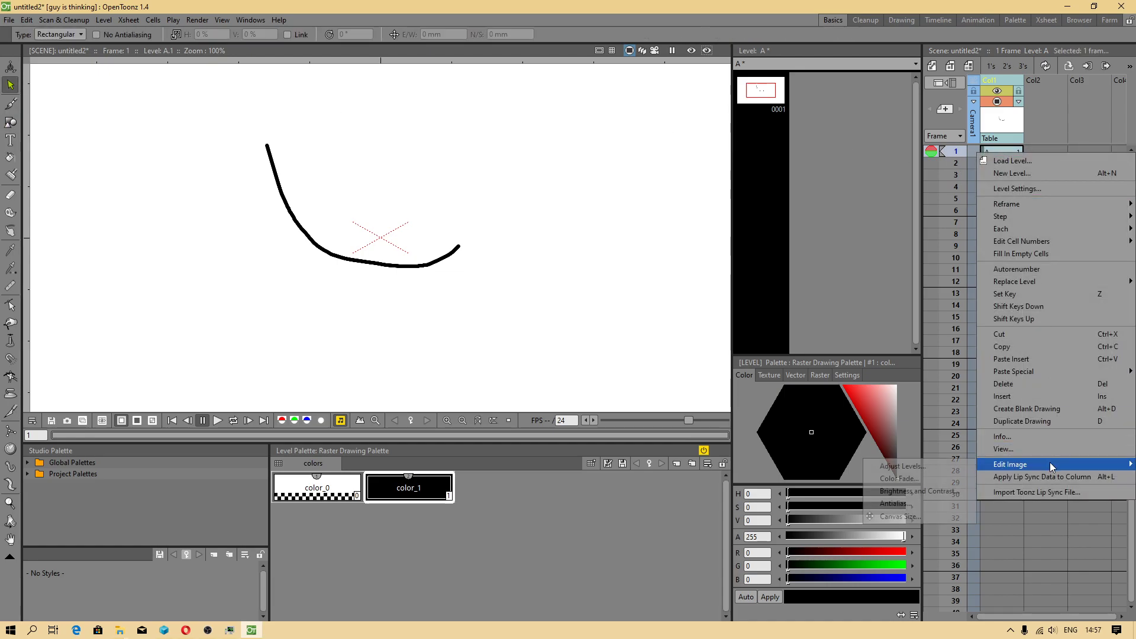
{"action": "left_click", "coordinate": [915, 514]}
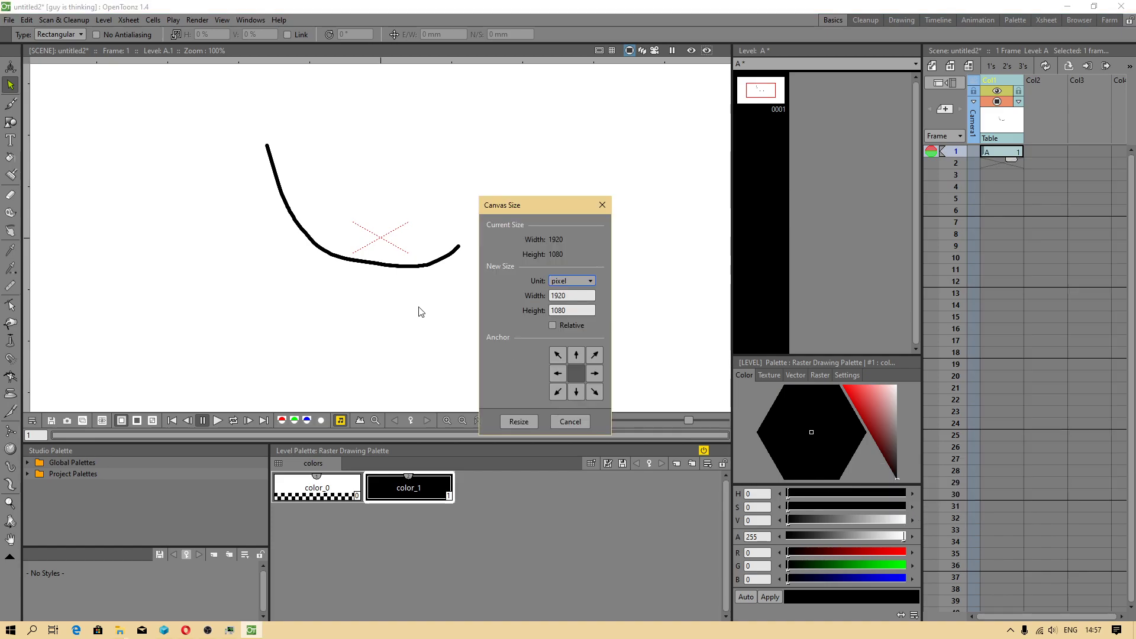
{"action": "double_click", "coordinate": [575, 296]}
{"action": "type", "text": "2570"}
{"action": "double_click", "coordinate": [580, 310]}
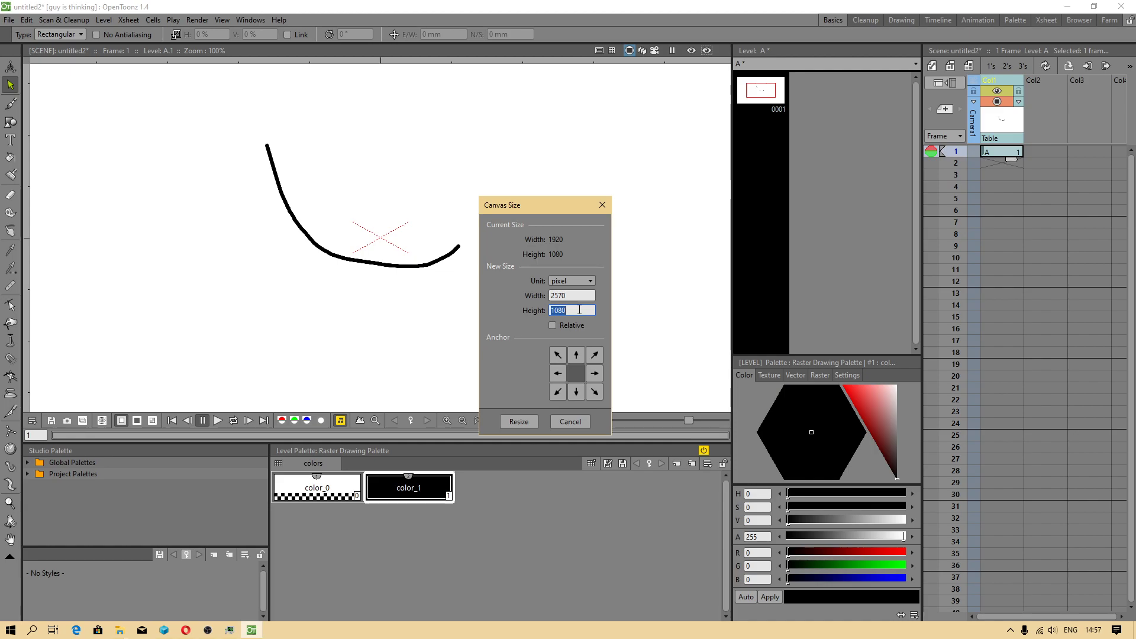
{"action": "type", "text": "1714"}
{"action": "left_click", "coordinate": [521, 422]}
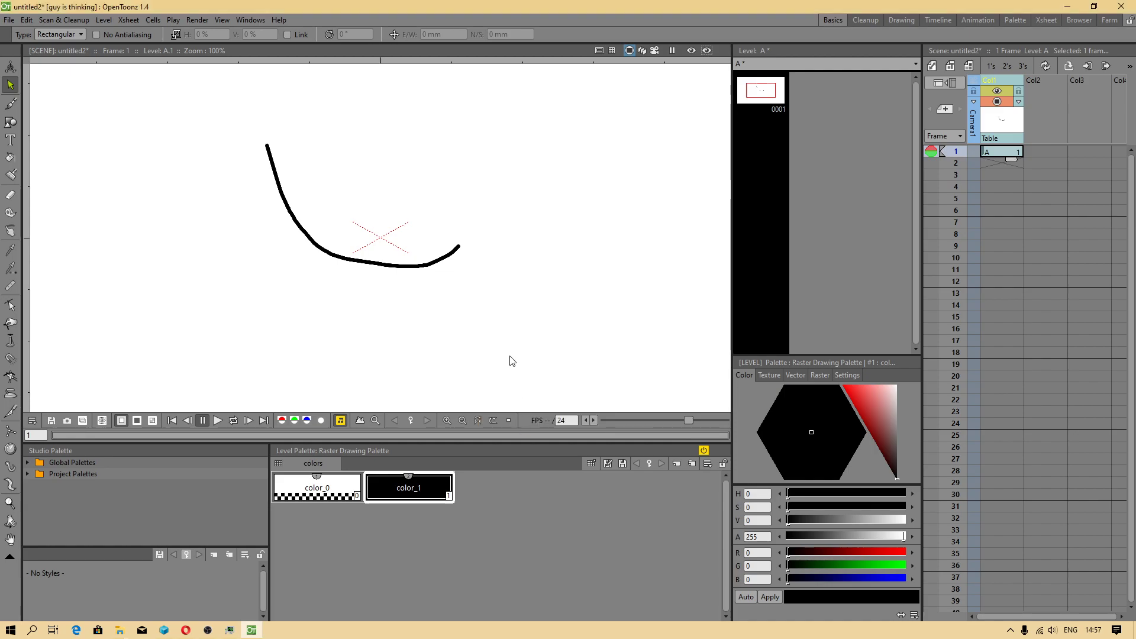
- Extend the chin line up the right side of the face and draw the closed left eye with the brush
{"action": "scroll", "coordinate": [477, 294], "scroll_direction": "down", "scroll_amount": 5}
{"action": "scroll", "coordinate": [508, 327], "scroll_direction": "up", "scroll_amount": 5}
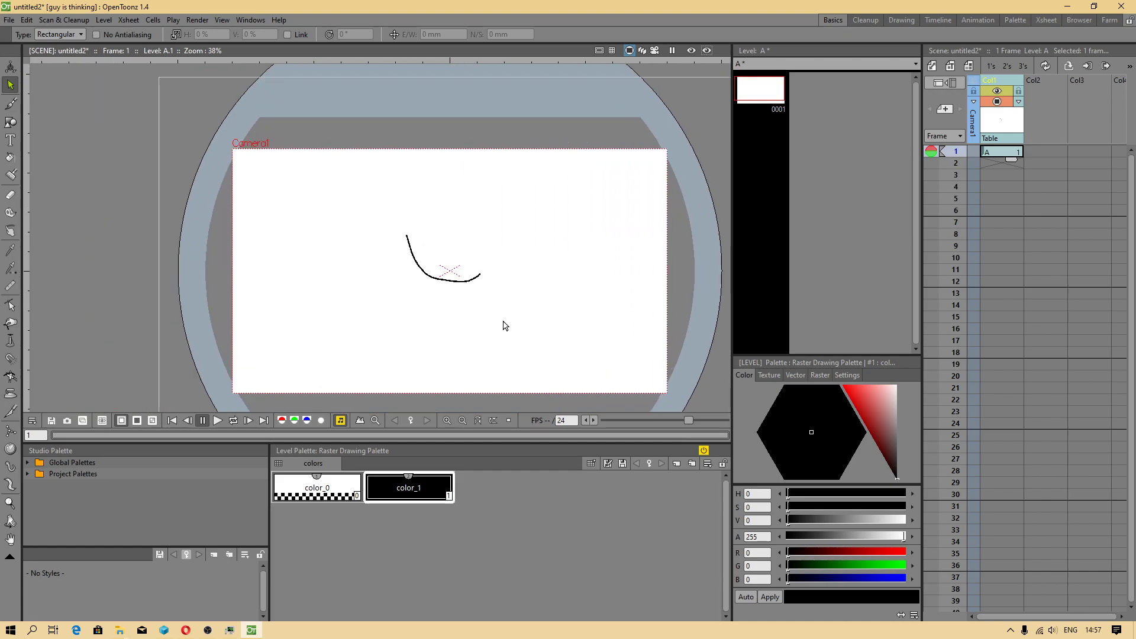
{"action": "left_click", "coordinate": [10, 103]}
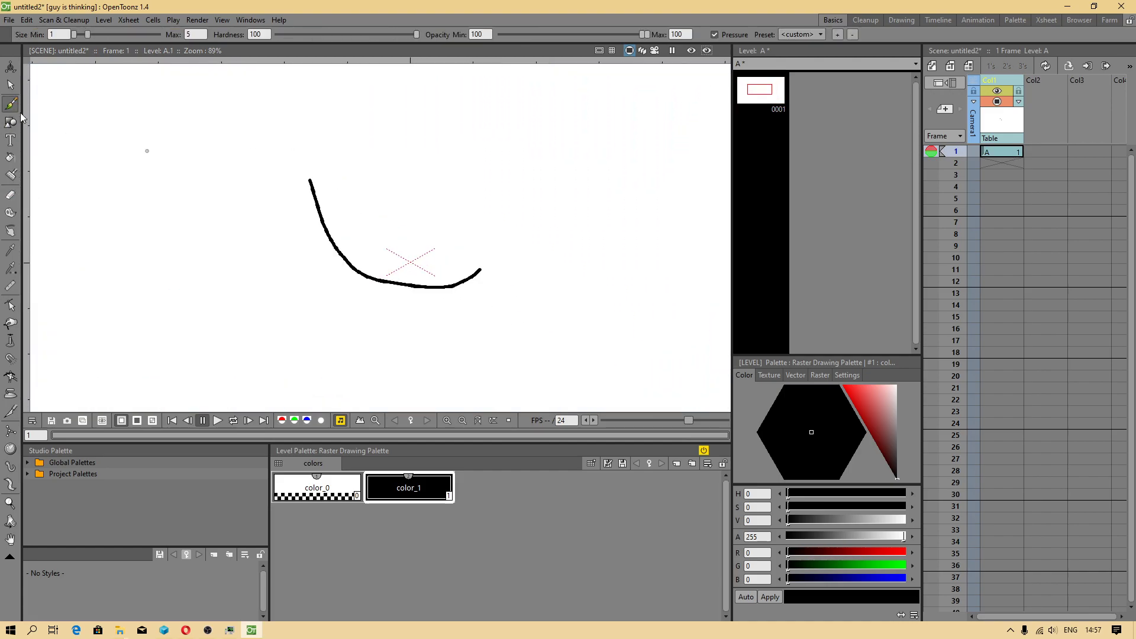
{"action": "left_click_drag", "start_coordinate": [479, 270], "coordinate": [509, 153]}
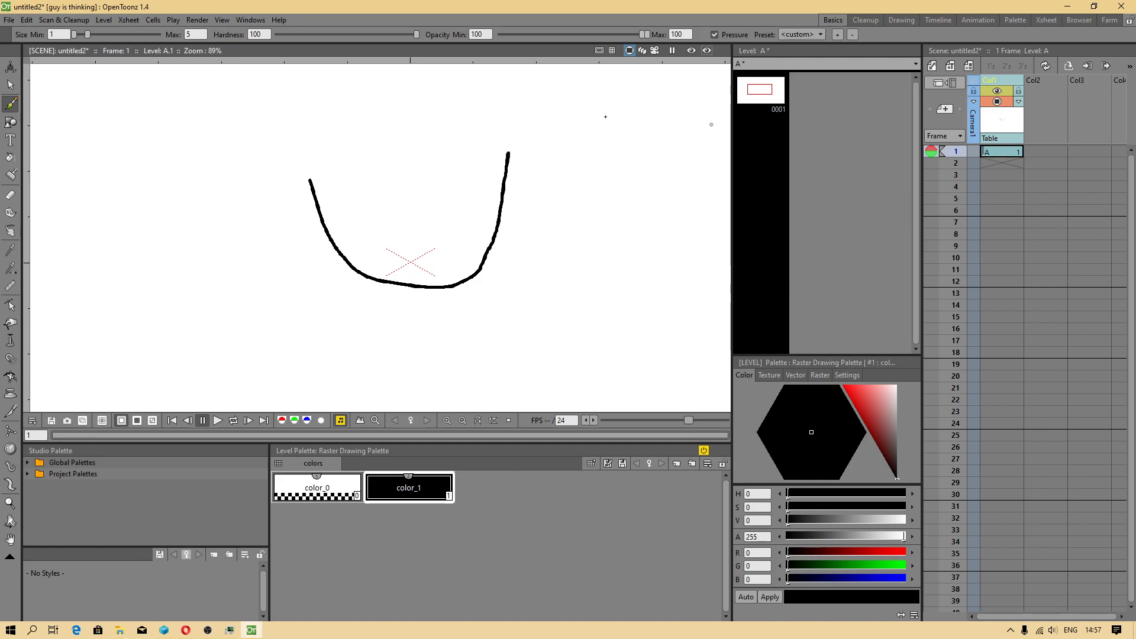
{"action": "mouse_move", "coordinate": [334, 197]}
{"action": "left_mouse_down"}
{"action": "mouse_move", "coordinate": [384, 188]}
{"action": "mouse_move", "coordinate": [370, 195]}
{"action": "left_mouse_up"}
- Reduce the brush's maximum size to 4, extend the left end of the face outline upward and outline the left eyebrow
{"action": "left_click_drag", "start_coordinate": [90, 35], "coordinate": [88, 34]}
{"action": "scroll", "coordinate": [423, 178], "scroll_direction": "up", "scroll_amount": 2}
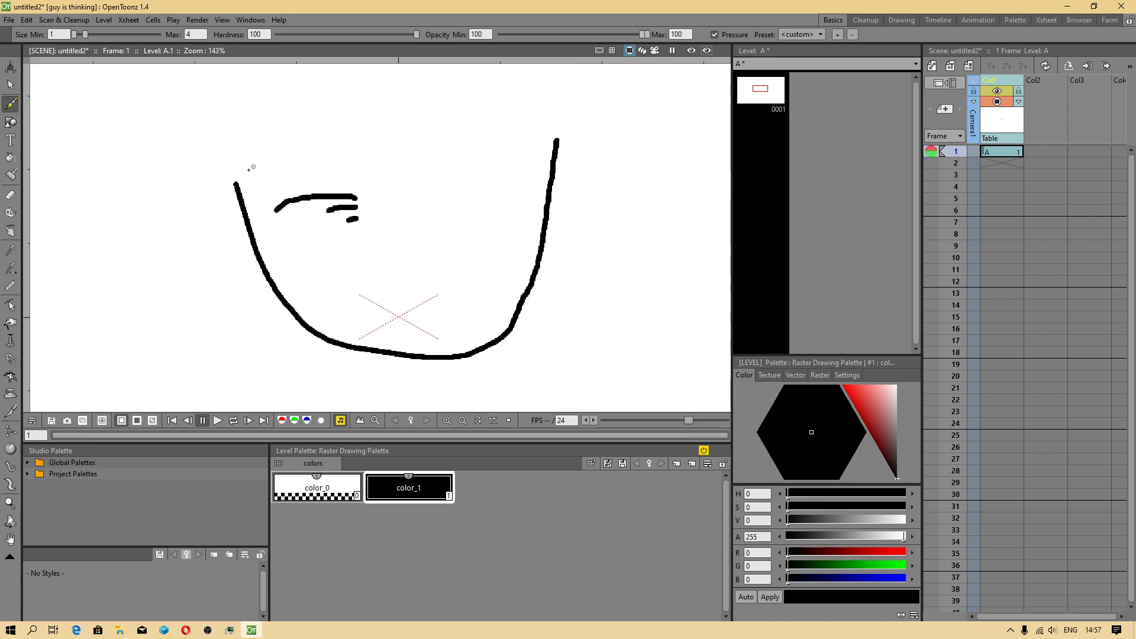
{"action": "mouse_move", "coordinate": [236, 185]}
{"action": "left_mouse_down"}
{"action": "mouse_move", "coordinate": [223, 152]}
{"action": "mouse_move", "coordinate": [334, 125]}
{"action": "mouse_move", "coordinate": [352, 145]}
{"action": "mouse_move", "coordinate": [278, 147]}
{"action": "mouse_move", "coordinate": [354, 109]}
{"action": "mouse_move", "coordinate": [359, 131]}
{"action": "mouse_move", "coordinate": [260, 171]}
{"action": "left_mouse_up"}
{"action": "key", "text": "ctrl+z"}
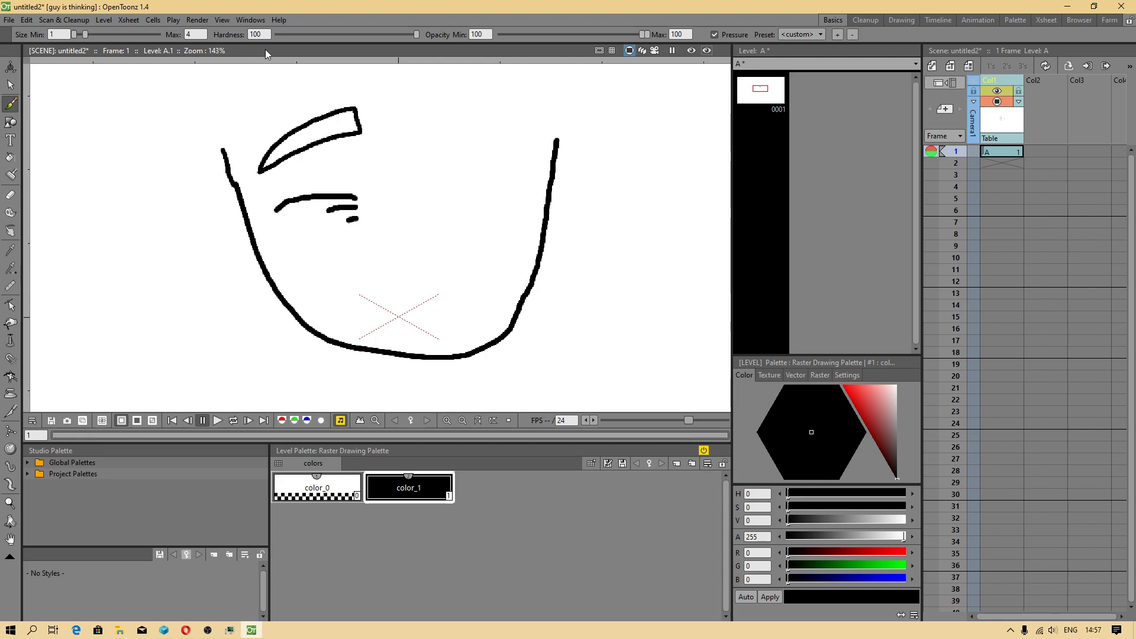
- Try the Visualize Vector As Raster display option and switch it back off
{"action": "left_click", "coordinate": [222, 21]}
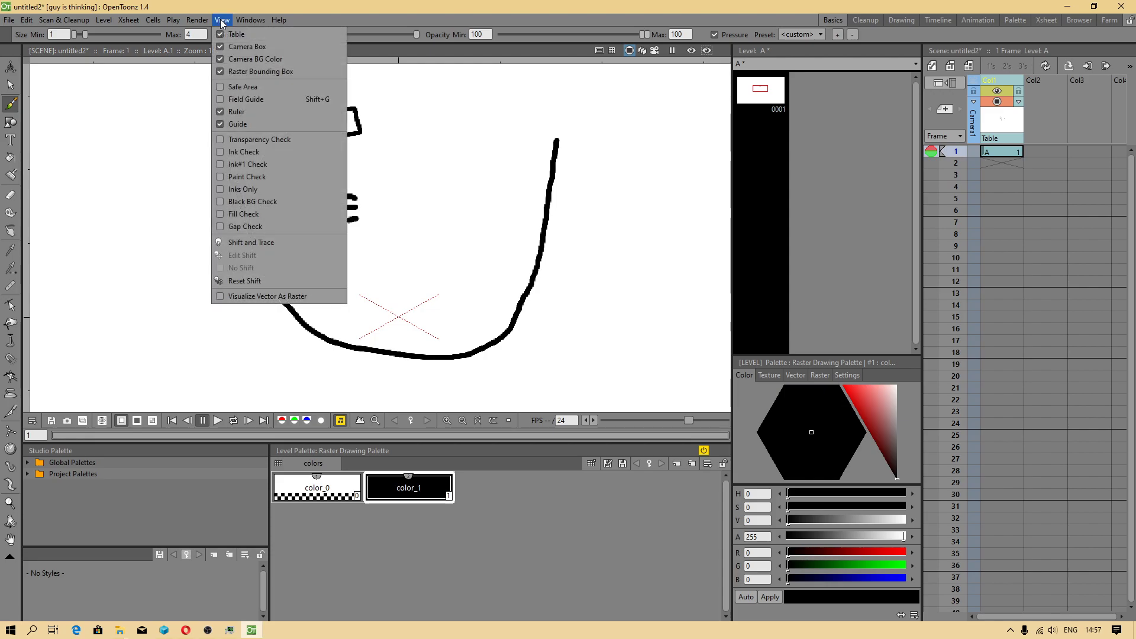
{"action": "left_click", "coordinate": [222, 295]}
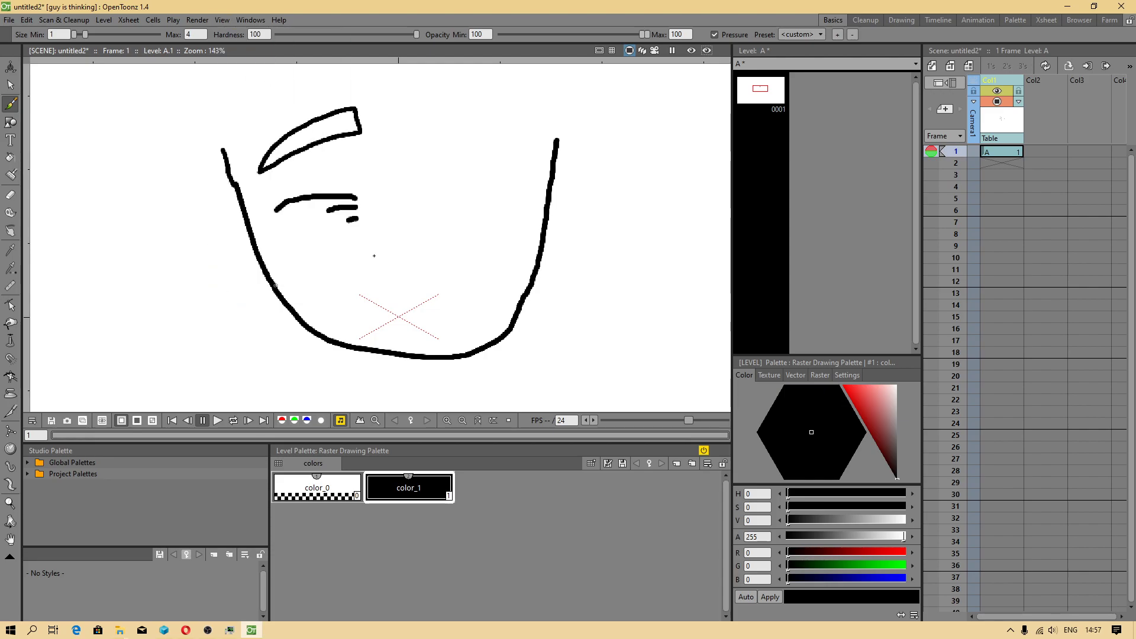
{"action": "left_click", "coordinate": [222, 20]}
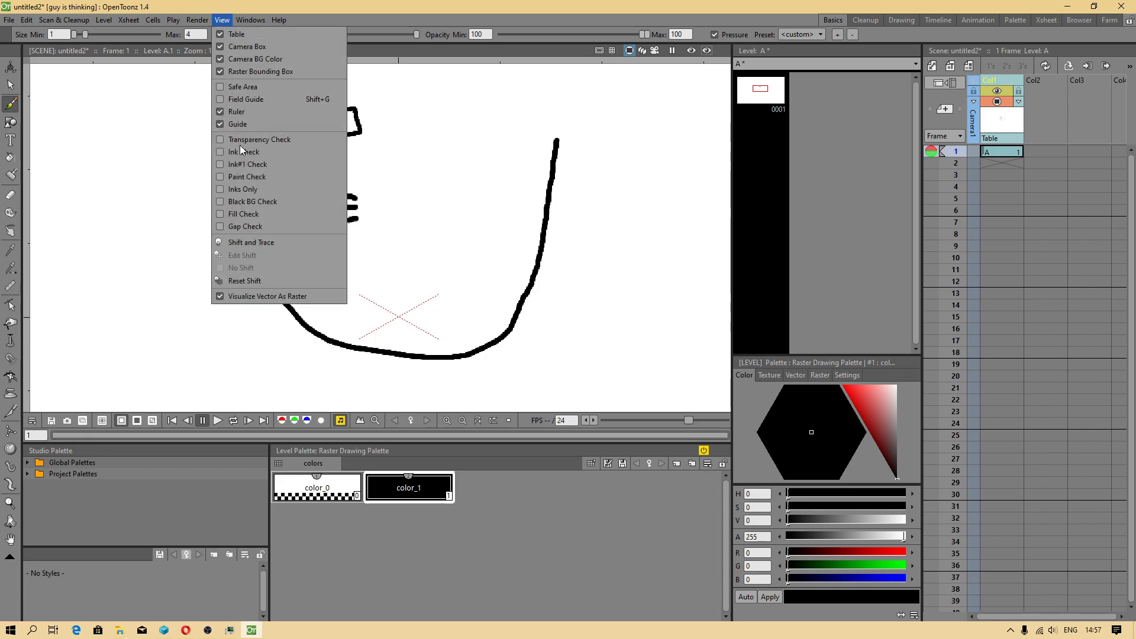
{"action": "left_click", "coordinate": [224, 293]}
- Draw the right eyebrow and the open right eye with its eyelid crease, iris and pupil
{"action": "scroll", "coordinate": [436, 101], "scroll_direction": "down", "scroll_amount": 4}
{"action": "scroll", "coordinate": [428, 105], "scroll_direction": "up", "scroll_amount": 6}
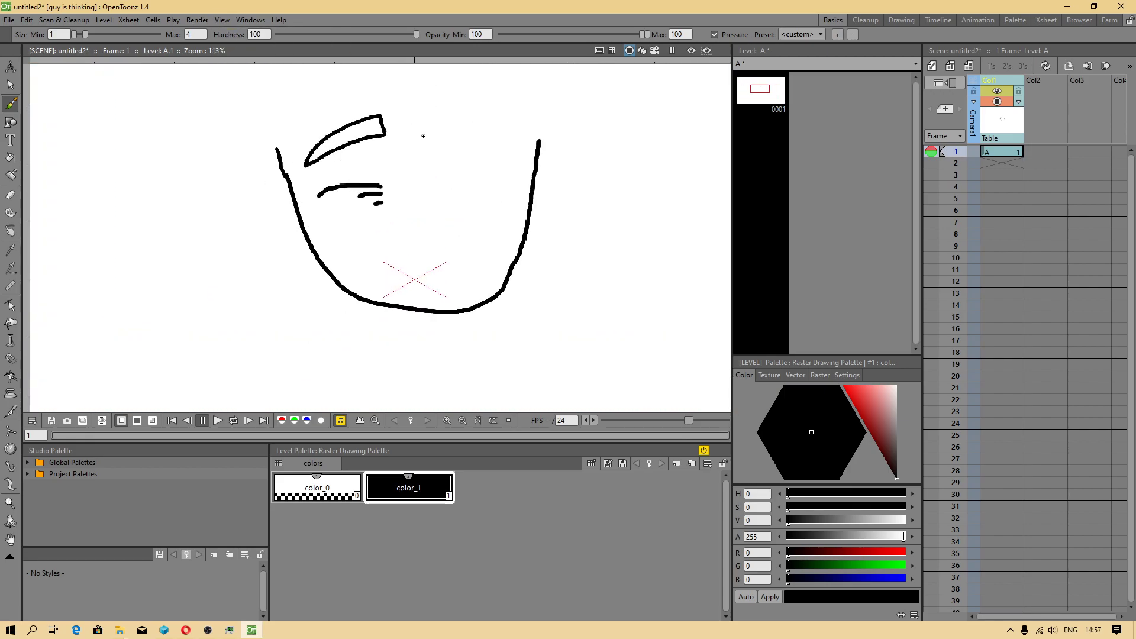
{"action": "mouse_move", "coordinate": [431, 87]}
{"action": "left_mouse_down"}
{"action": "mouse_move", "coordinate": [440, 114]}
{"action": "mouse_move", "coordinate": [565, 111]}
{"action": "mouse_move", "coordinate": [538, 93]}
{"action": "mouse_move", "coordinate": [450, 76]}
{"action": "mouse_move", "coordinate": [433, 89]}
{"action": "left_mouse_up"}
{"action": "mouse_move", "coordinate": [454, 221]}
{"action": "left_mouse_down"}
{"action": "mouse_move", "coordinate": [452, 175]}
{"action": "mouse_move", "coordinate": [487, 154]}
{"action": "mouse_move", "coordinate": [522, 175]}
{"action": "mouse_move", "coordinate": [539, 217]}
{"action": "left_mouse_up"}
{"action": "left_click_drag", "start_coordinate": [540, 226], "coordinate": [465, 245]}
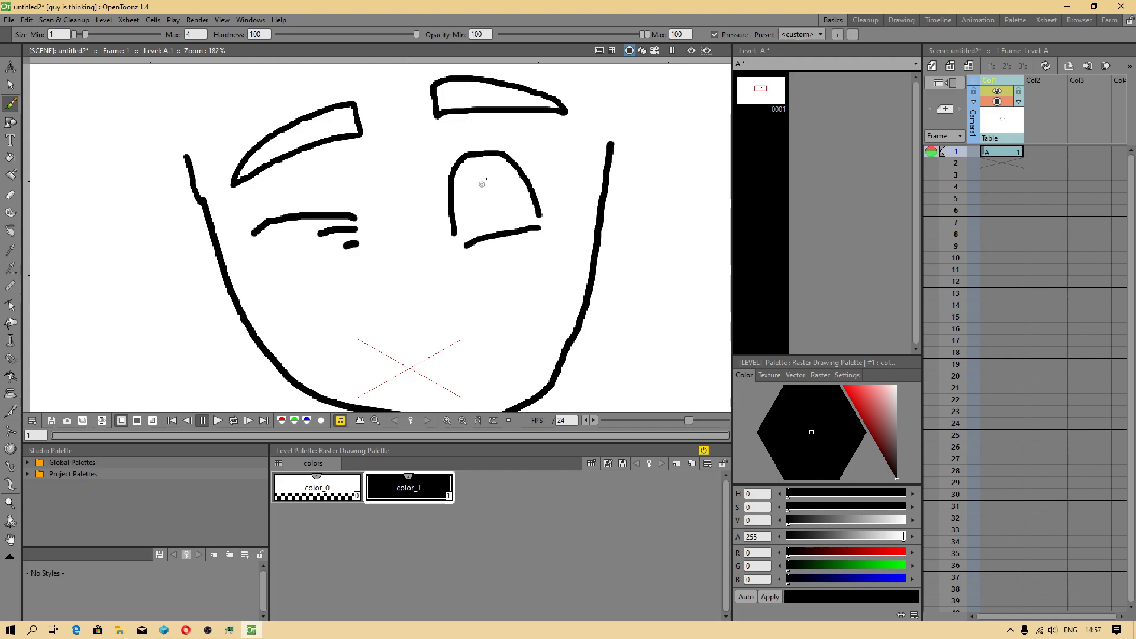
{"action": "mouse_move", "coordinate": [454, 191]}
{"action": "left_mouse_down"}
{"action": "mouse_move", "coordinate": [473, 165]}
{"action": "mouse_move", "coordinate": [506, 161]}
{"action": "left_mouse_up"}
{"action": "key", "text": "ctrl+z"}
{"action": "mouse_move", "coordinate": [452, 191]}
{"action": "left_mouse_down"}
{"action": "mouse_move", "coordinate": [507, 164]}
{"action": "mouse_move", "coordinate": [491, 208]}
{"action": "mouse_move", "coordinate": [509, 184]}
{"action": "mouse_move", "coordinate": [497, 186]}
{"action": "left_mouse_up"}
- Draw a small angled nose and a downturned mouth with short strokes at both corners
{"action": "mouse_move", "coordinate": [410, 261]}
{"action": "left_mouse_down"}
{"action": "mouse_move", "coordinate": [437, 285]}
{"action": "mouse_move", "coordinate": [419, 291]}
{"action": "left_mouse_up"}
{"action": "mouse_move", "coordinate": [311, 345]}
{"action": "left_mouse_down"}
{"action": "mouse_move", "coordinate": [353, 343]}
{"action": "mouse_move", "coordinate": [413, 371]}
{"action": "left_mouse_up"}
{"action": "left_click_drag", "start_coordinate": [304, 338], "coordinate": [308, 357]}
{"action": "left_click_drag", "start_coordinate": [408, 378], "coordinate": [423, 373]}
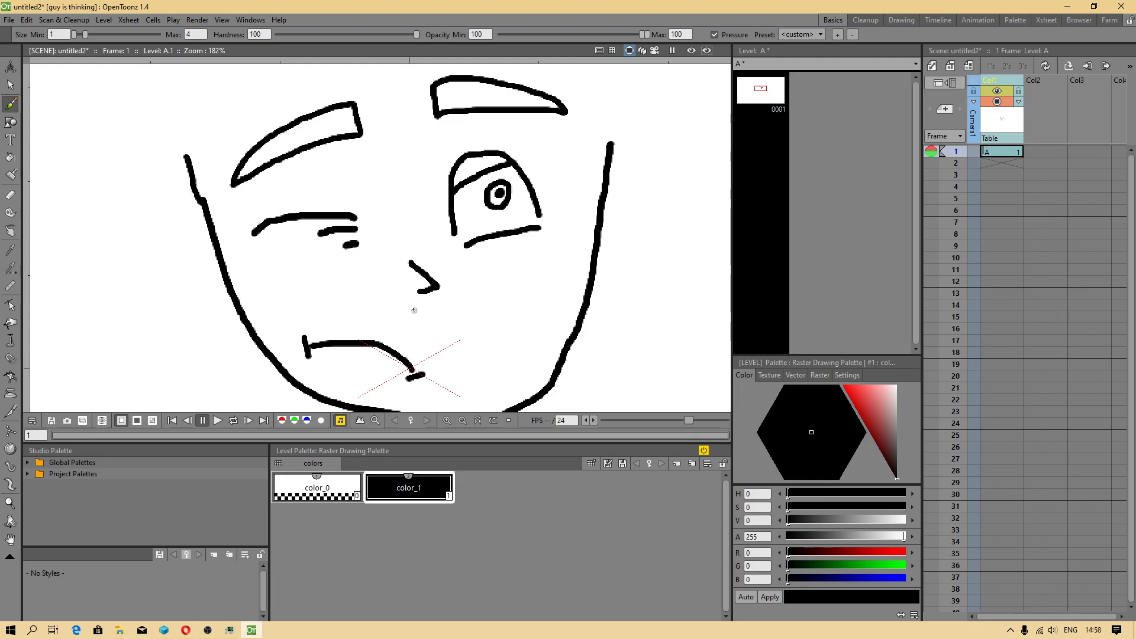
- Close the top of the head with a jagged hairline and draw an ear on each side of the face
{"action": "scroll", "coordinate": [414, 310], "scroll_direction": "down", "scroll_amount": 3}
{"action": "scroll", "coordinate": [441, 234], "scroll_direction": "down", "scroll_amount": 2}
{"action": "scroll", "coordinate": [328, 233], "scroll_direction": "up", "scroll_amount": 3}
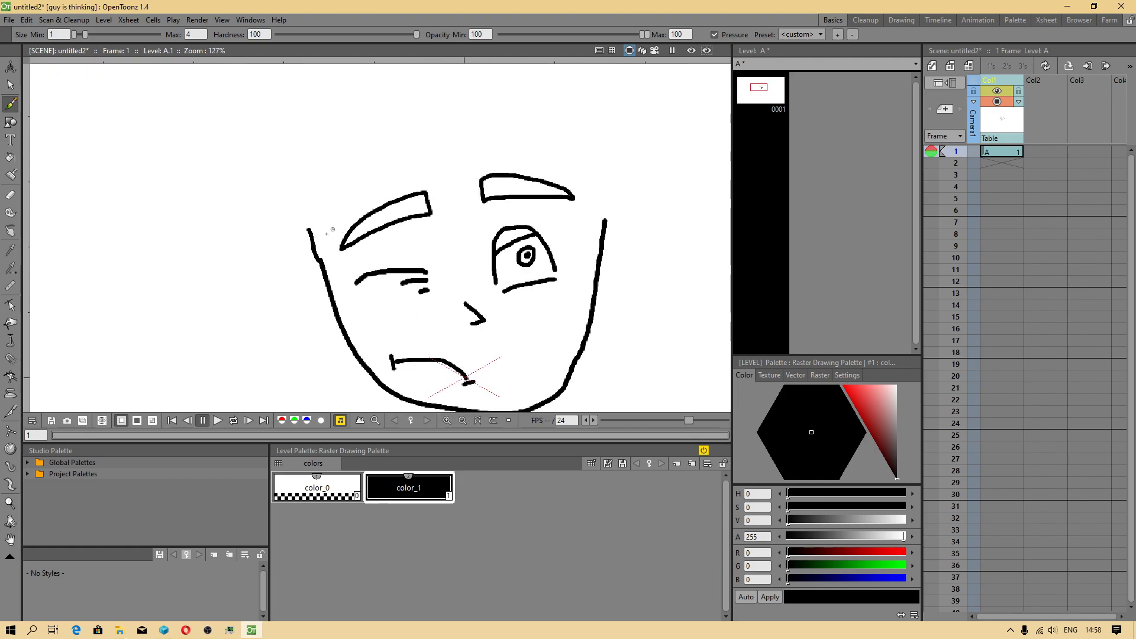
{"action": "mouse_move", "coordinate": [308, 230]}
{"action": "left_mouse_down"}
{"action": "mouse_move", "coordinate": [306, 169]}
{"action": "mouse_move", "coordinate": [332, 140]}
{"action": "mouse_move", "coordinate": [460, 111]}
{"action": "mouse_move", "coordinate": [589, 127]}
{"action": "mouse_move", "coordinate": [612, 143]}
{"action": "mouse_move", "coordinate": [606, 227]}
{"action": "left_mouse_up"}
{"action": "mouse_move", "coordinate": [312, 248]}
{"action": "left_mouse_down"}
{"action": "mouse_move", "coordinate": [296, 240]}
{"action": "mouse_move", "coordinate": [304, 276]}
{"action": "mouse_move", "coordinate": [329, 292]}
{"action": "left_mouse_up"}
{"action": "left_click_drag", "start_coordinate": [305, 250], "coordinate": [307, 263]}
{"action": "mouse_move", "coordinate": [602, 231]}
{"action": "left_mouse_down"}
{"action": "mouse_move", "coordinate": [634, 236]}
{"action": "mouse_move", "coordinate": [625, 277]}
{"action": "mouse_move", "coordinate": [599, 273]}
{"action": "left_mouse_up"}
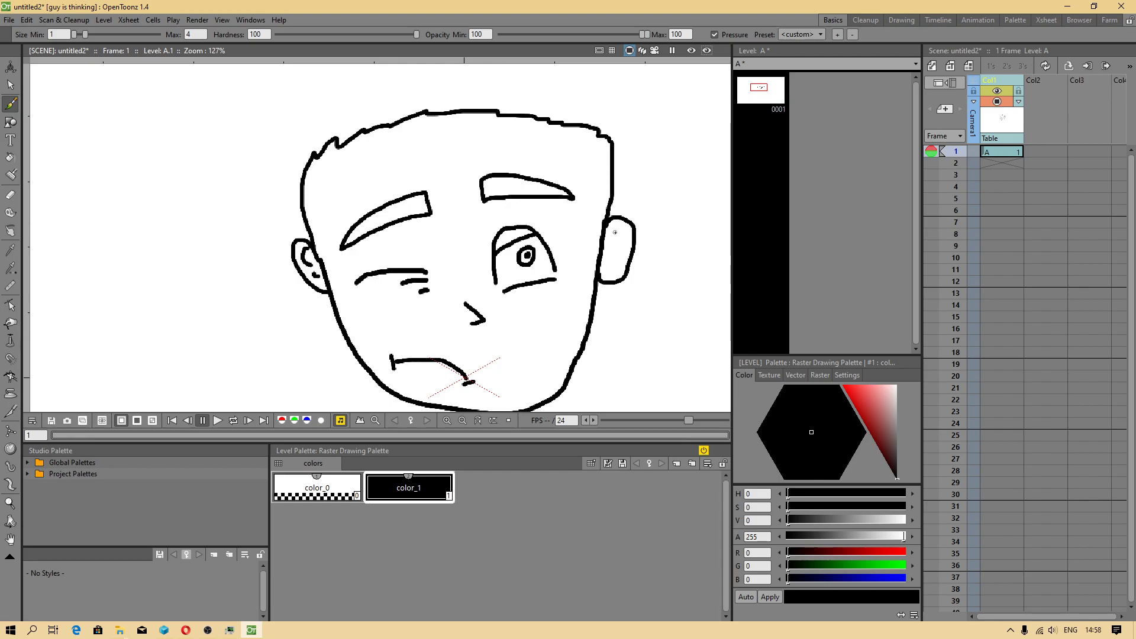
- Add inner lines to the right ear and draw a jagged outer hair outline over the head from ear to ear
{"action": "left_click_drag", "start_coordinate": [612, 231], "coordinate": [614, 267]}
{"action": "key", "text": "space"}
{"action": "left_click_drag", "start_coordinate": [624, 219], "coordinate": [617, 289]}
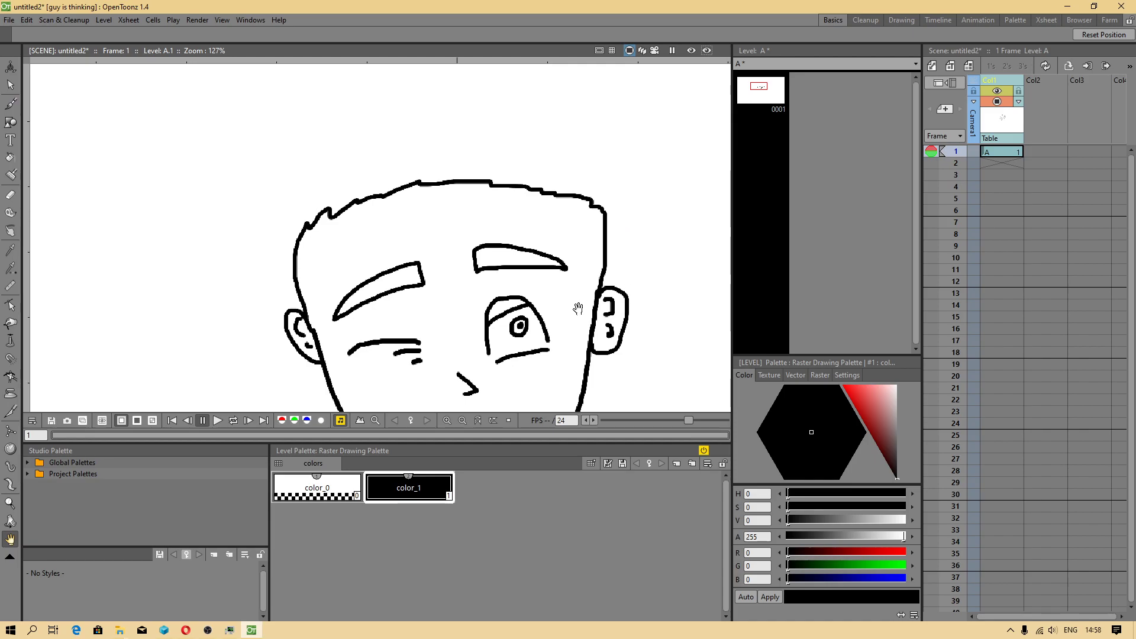
{"action": "key", "text": "b"}
{"action": "mouse_move", "coordinate": [613, 288]}
{"action": "left_mouse_down"}
{"action": "mouse_move", "coordinate": [614, 189]}
{"action": "mouse_move", "coordinate": [591, 155]}
{"action": "mouse_move", "coordinate": [449, 126]}
{"action": "mouse_move", "coordinate": [351, 143]}
{"action": "mouse_move", "coordinate": [307, 164]}
{"action": "mouse_move", "coordinate": [317, 172]}
{"action": "mouse_move", "coordinate": [284, 192]}
{"action": "mouse_move", "coordinate": [267, 244]}
{"action": "mouse_move", "coordinate": [286, 311]}
{"action": "left_mouse_up"}
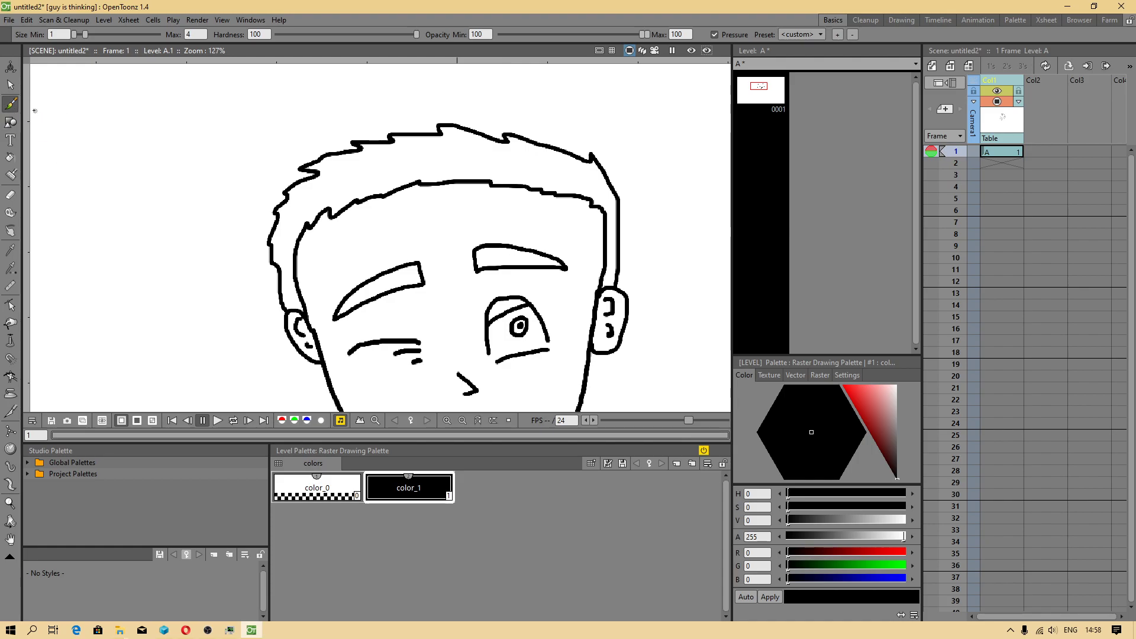
{"action": "right_click", "coordinate": [62, 35]}
{"action": "left_click", "coordinate": [314, 44]}
{"action": "scroll", "coordinate": [493, 275], "scroll_direction": "down", "scroll_amount": 5}
{"action": "scroll", "coordinate": [562, 310], "scroll_direction": "up", "scroll_amount": 5}
{"action": "left_click", "coordinate": [1000, 175]}
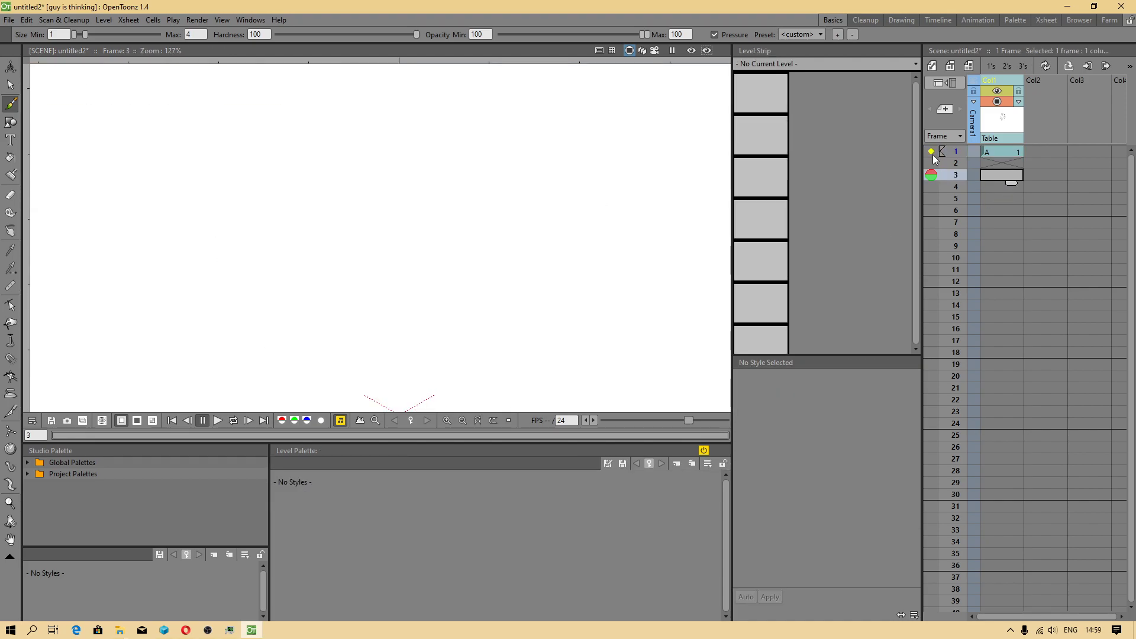
{"action": "left_click", "coordinate": [932, 153]}
{"action": "left_click", "coordinate": [1008, 151]}
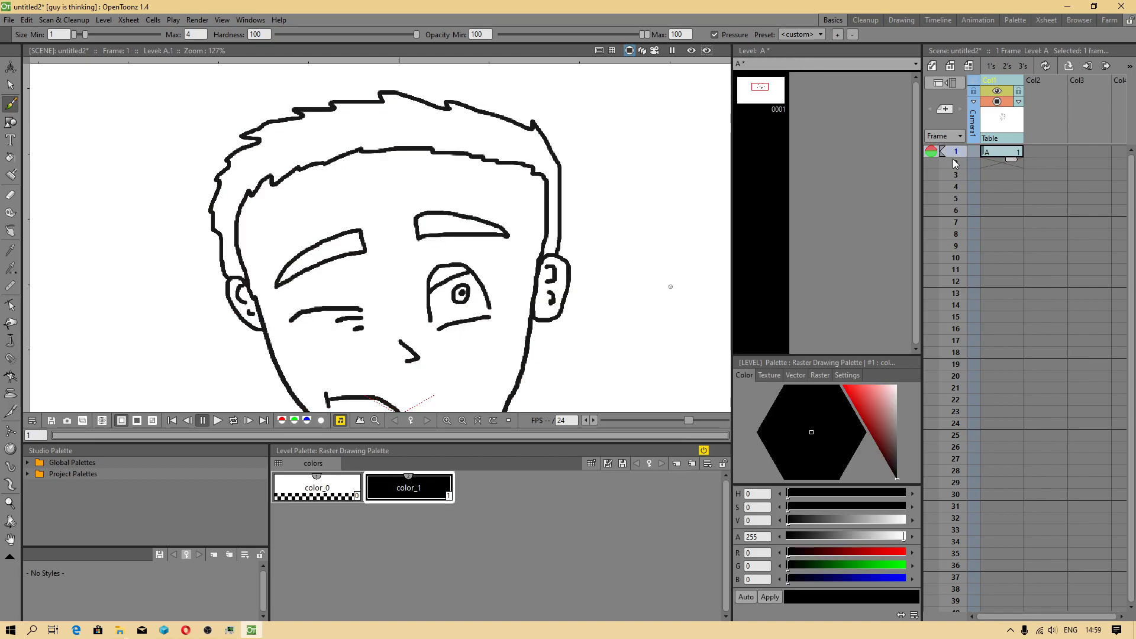
- Copy drawing 0001 of level A, paste it as drawing 0002 and expose it at frame 2 of the Xsheet
{"action": "right_click", "coordinate": [769, 92]}
{"action": "left_click", "coordinate": [810, 138]}
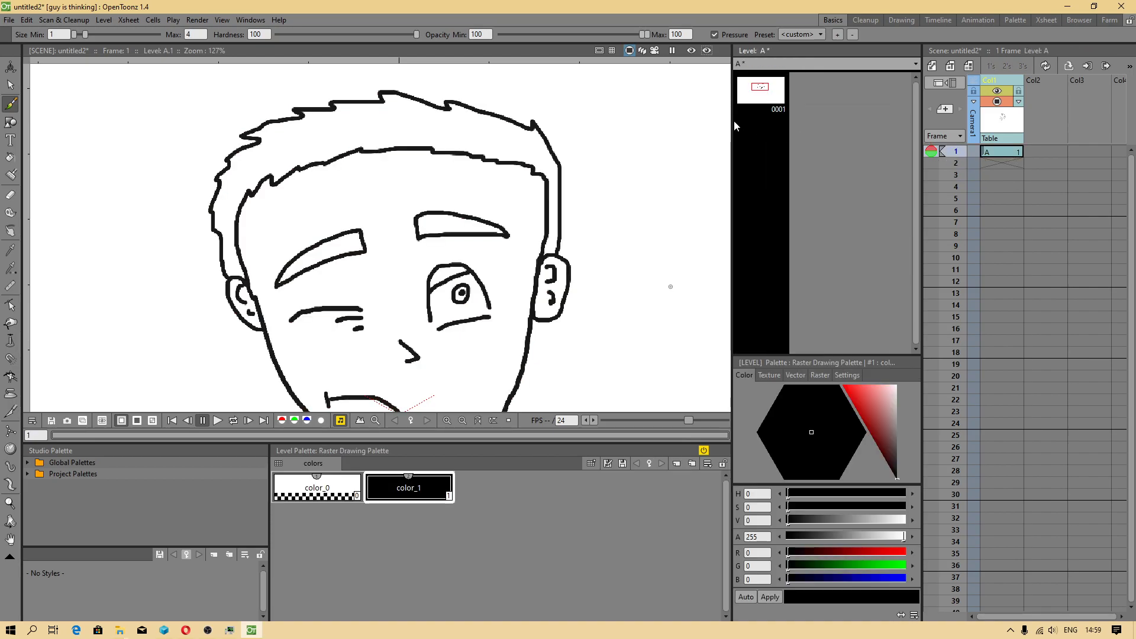
{"action": "left_click", "coordinate": [752, 121]}
{"action": "right_click", "coordinate": [755, 123]}
{"action": "left_click", "coordinate": [798, 182]}
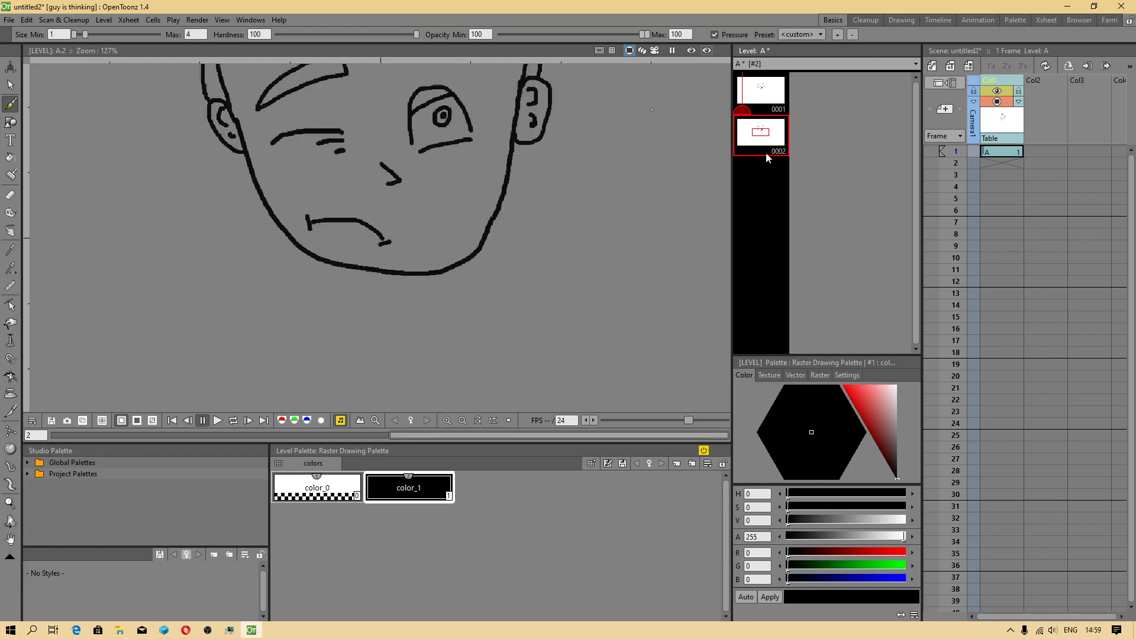
{"action": "mouse_move", "coordinate": [764, 137]}
{"action": "left_mouse_down"}
{"action": "mouse_move", "coordinate": [994, 178]}
{"action": "mouse_move", "coordinate": [999, 167]}
{"action": "left_mouse_up"}
{"action": "left_click", "coordinate": [1005, 164]}
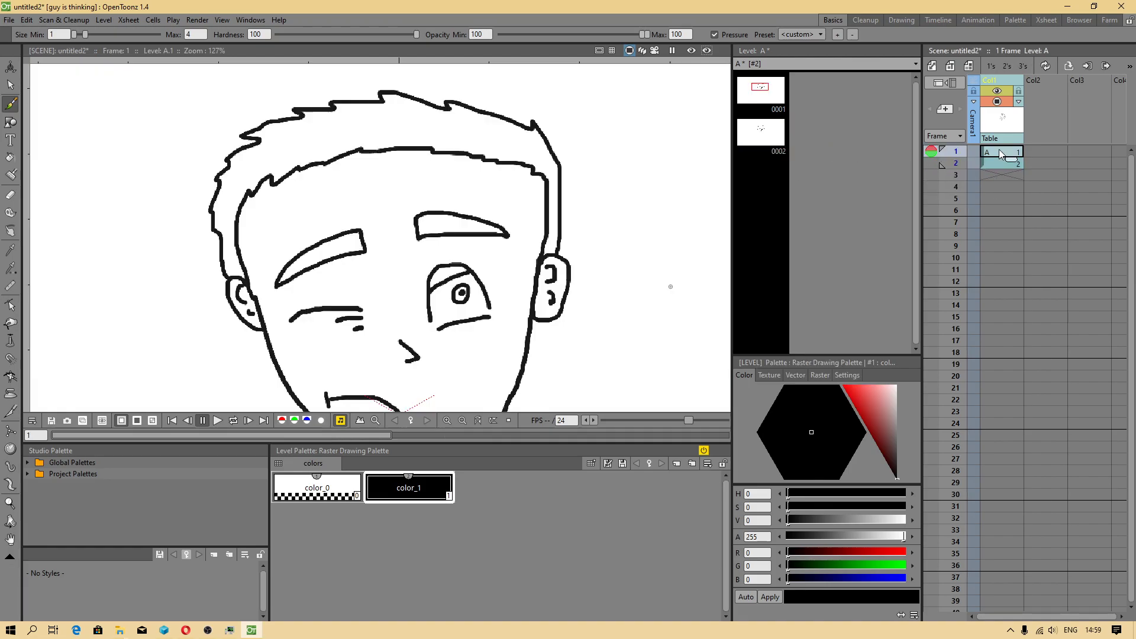
- Turn on the onion skin for frame 1 while frame 2 is the current frame
{"action": "left_click", "coordinate": [1004, 152]}
{"action": "left_click", "coordinate": [1003, 162]}
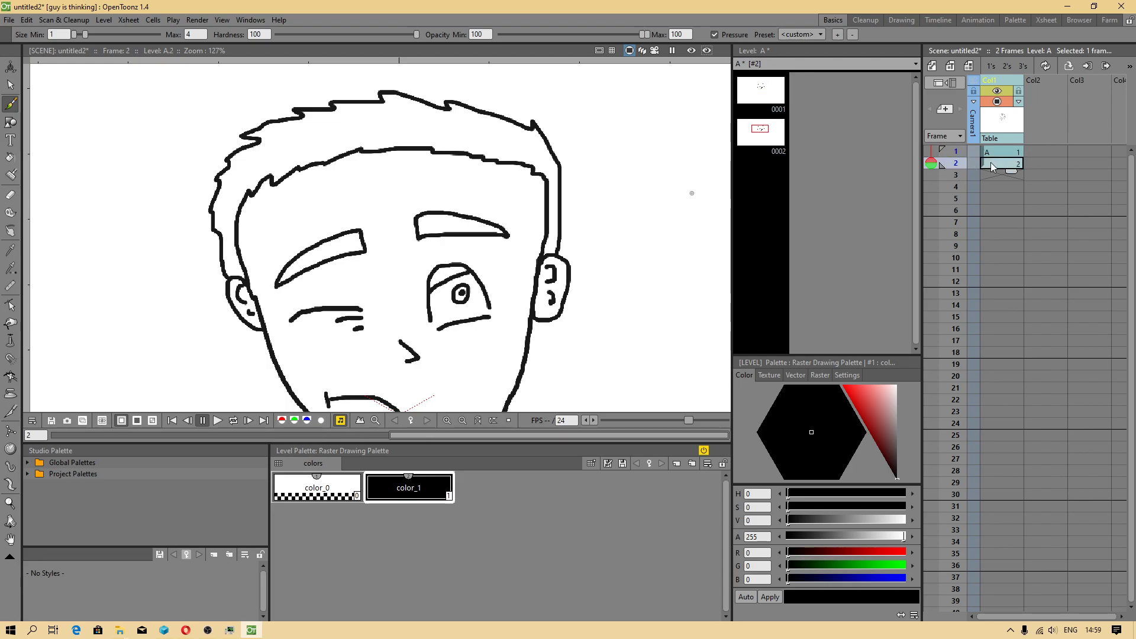
{"action": "left_click", "coordinate": [995, 174]}
{"action": "left_click", "coordinate": [931, 152]}
{"action": "left_click", "coordinate": [953, 165]}
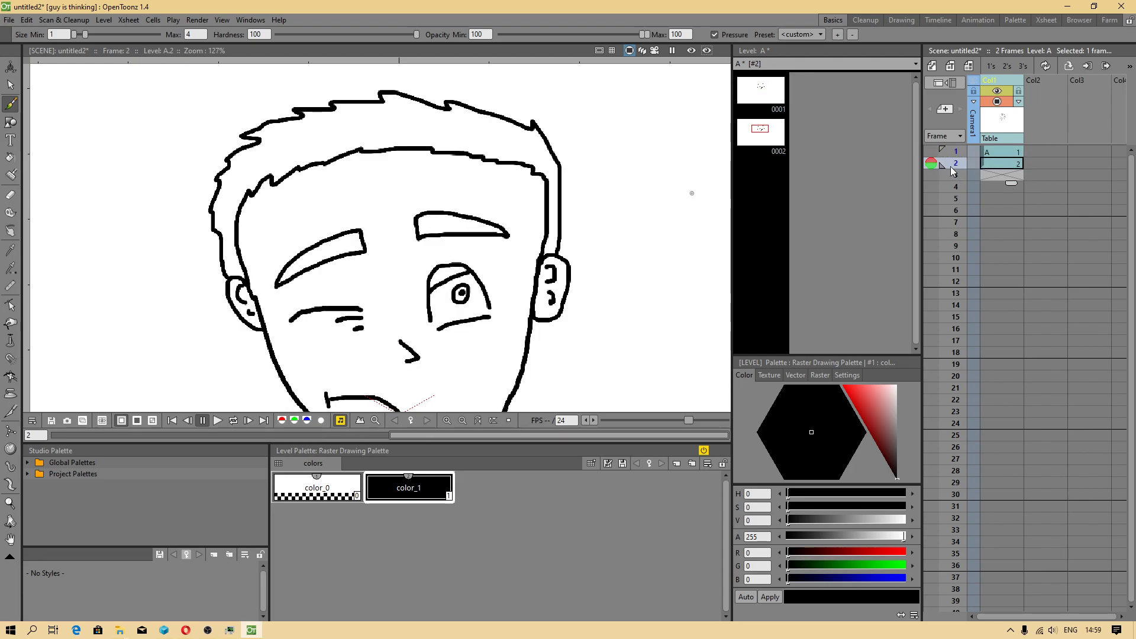
{"action": "left_click", "coordinate": [932, 151]}
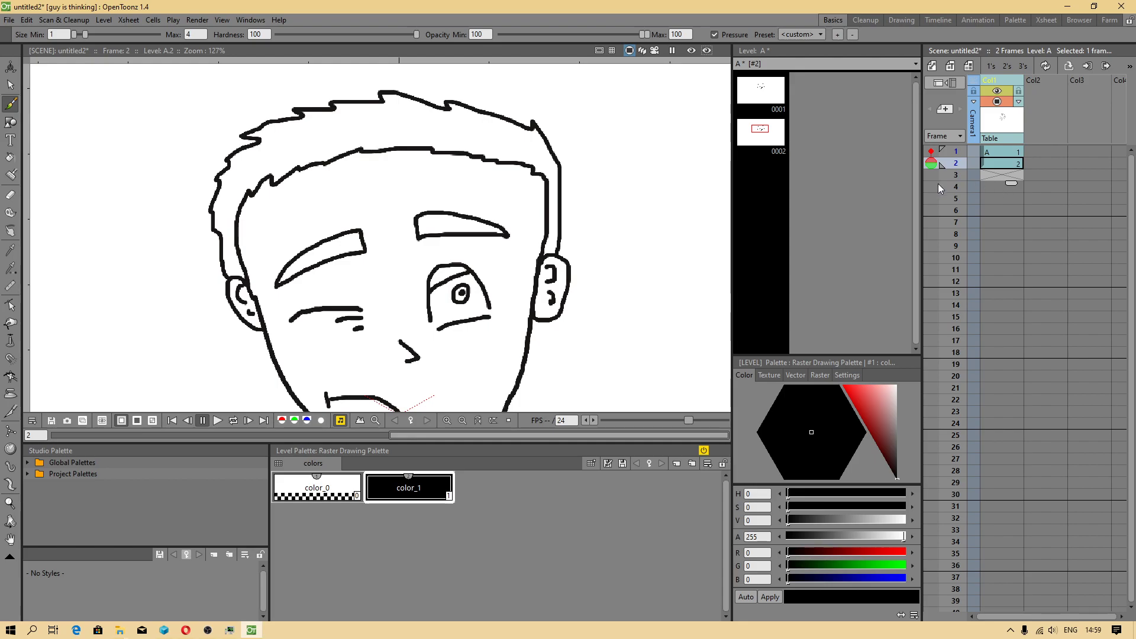
- Extend the exposure of drawing 2 through frame 6 and make frame 6 current
{"action": "left_click_drag", "start_coordinate": [1002, 187], "coordinate": [1011, 217]}
{"action": "left_click", "coordinate": [1006, 164]}
{"action": "left_click", "coordinate": [761, 136]}
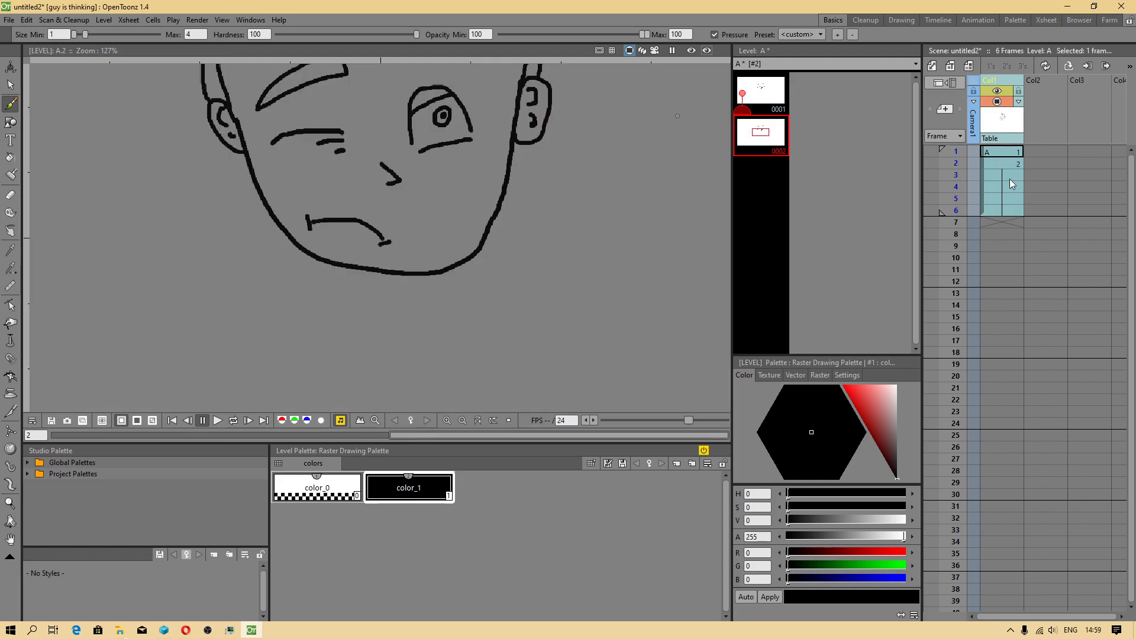
{"action": "left_click", "coordinate": [1012, 211]}
- Erase the inner end of the right eyebrow on drawing 2 and try redrawing it with a brush stroke
{"action": "scroll", "coordinate": [404, 236], "scroll_direction": "up", "scroll_amount": 3}
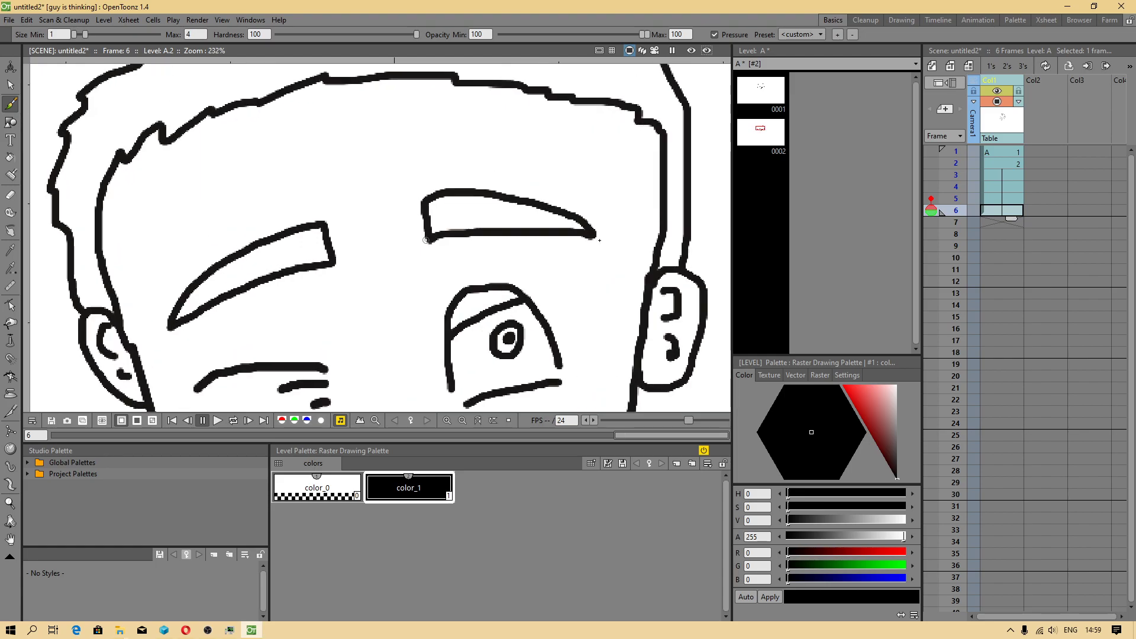
{"action": "key", "text": "a"}
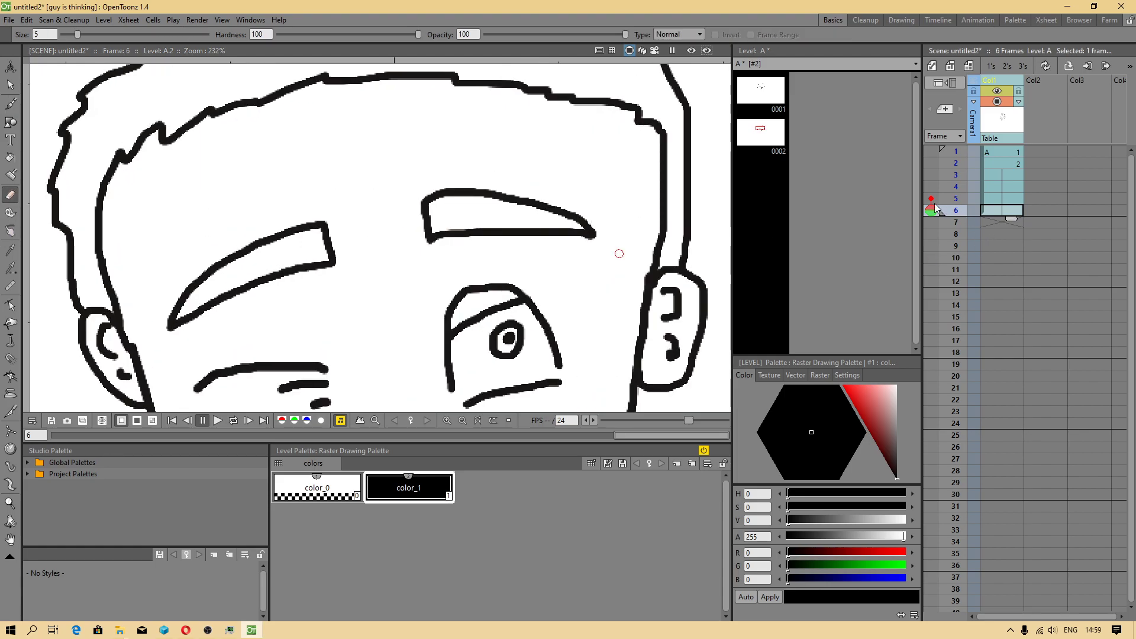
{"action": "mouse_move", "coordinate": [430, 241]}
{"action": "left_mouse_down"}
{"action": "mouse_move", "coordinate": [423, 194]}
{"action": "mouse_move", "coordinate": [426, 234]}
{"action": "mouse_move", "coordinate": [424, 219]}
{"action": "mouse_move", "coordinate": [438, 229]}
{"action": "mouse_move", "coordinate": [446, 195]}
{"action": "mouse_move", "coordinate": [449, 236]}
{"action": "left_mouse_up"}
{"action": "left_click", "coordinate": [10, 103]}
{"action": "left_click_drag", "start_coordinate": [456, 190], "coordinate": [421, 196]}
{"action": "key", "text": "ctrl+z"}
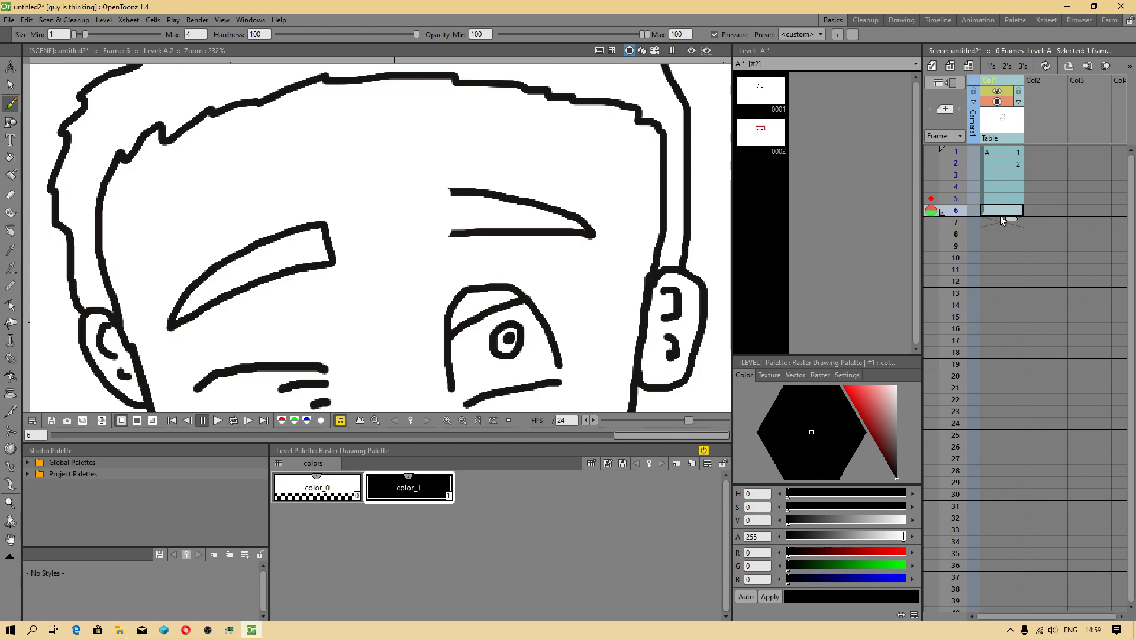
- Copy drawing 0002 in the level and expose drawing 2 at frame 7 of the Xsheet as well
{"action": "left_click", "coordinate": [761, 137]}
{"action": "right_click", "coordinate": [761, 139]}
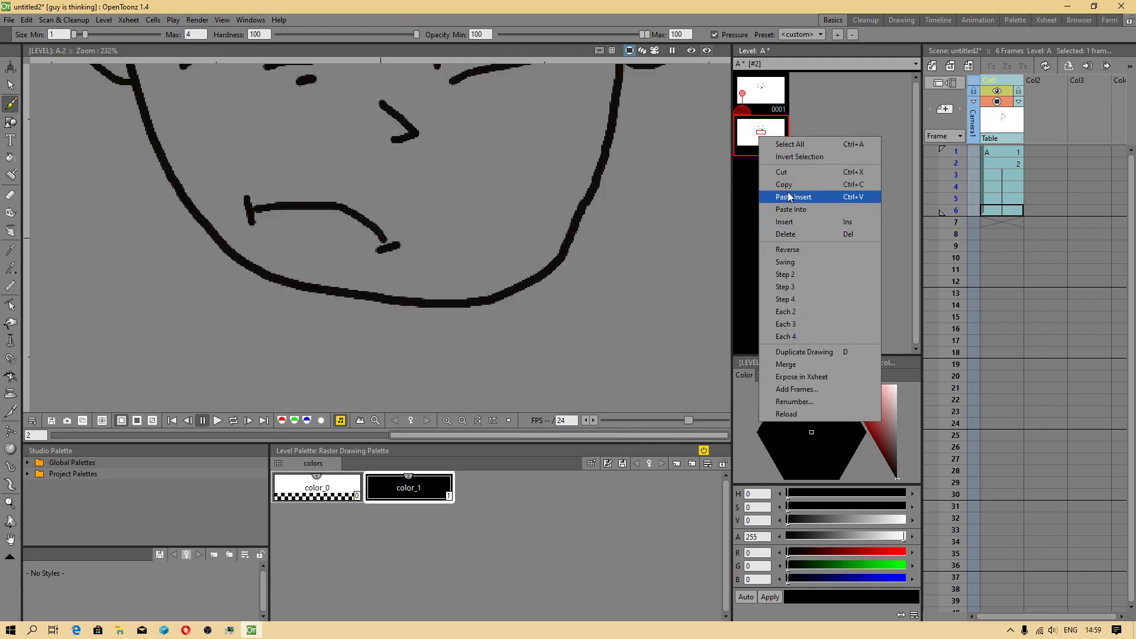
{"action": "left_click", "coordinate": [787, 189]}
{"action": "left_click_drag", "start_coordinate": [750, 143], "coordinate": [1012, 226]}
- Paste a copy of drawing 0002 as drawing 0003 and expose it at frame 8 of the Xsheet
{"action": "left_click", "coordinate": [767, 144]}
{"action": "right_click", "coordinate": [761, 137]}
{"action": "left_click", "coordinate": [792, 186]}
{"action": "left_click", "coordinate": [770, 177]}
{"action": "right_click", "coordinate": [770, 180]}
{"action": "left_click", "coordinate": [800, 234]}
{"action": "left_click", "coordinate": [775, 230]}
{"action": "left_click", "coordinate": [759, 185]}
{"action": "left_click_drag", "start_coordinate": [759, 184], "coordinate": [1014, 237]}
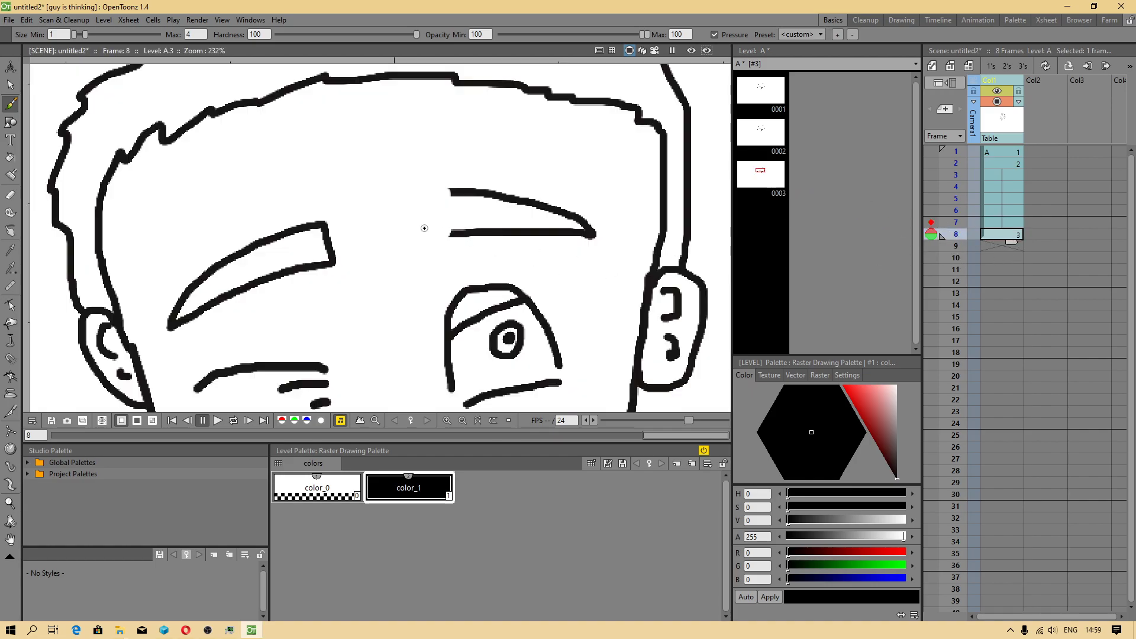
- Clear frame 8, expose drawing 0003 there again and set the onion skin to frame 7
{"action": "left_click", "coordinate": [929, 212]}
{"action": "key", "text": "Delete"}
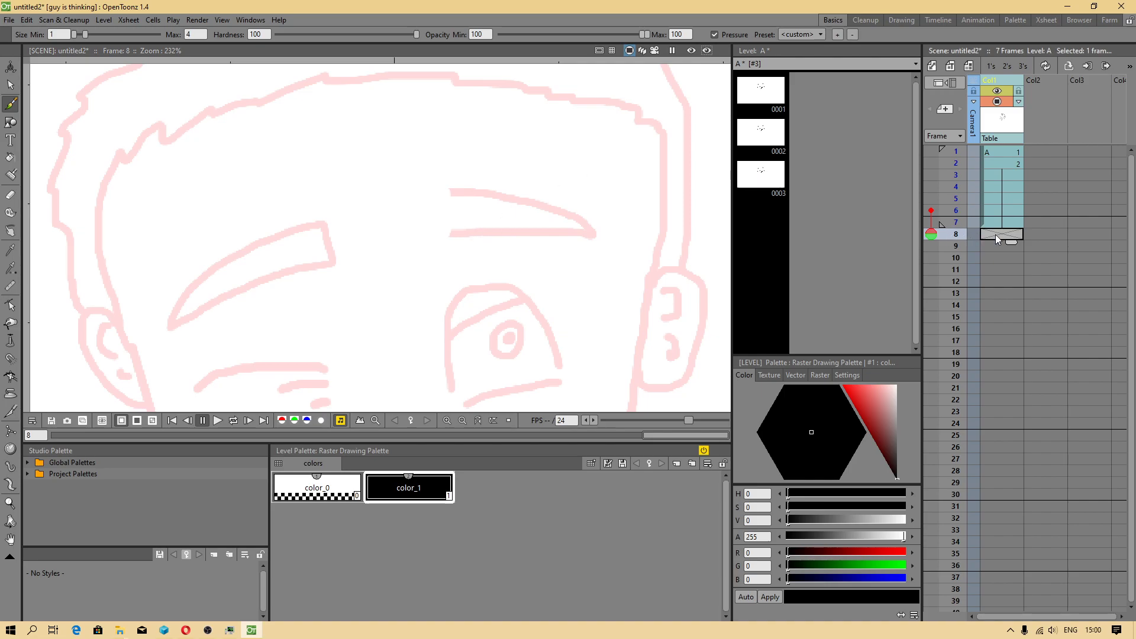
{"action": "left_click", "coordinate": [770, 185]}
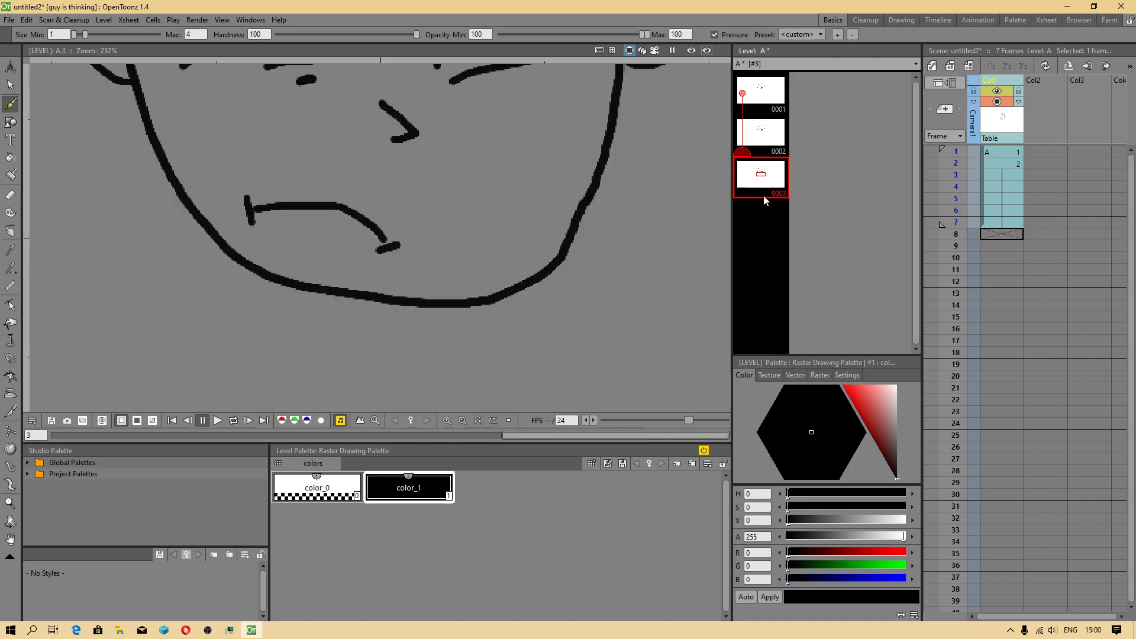
{"action": "left_click_drag", "start_coordinate": [770, 184], "coordinate": [996, 236]}
{"action": "left_click", "coordinate": [932, 213]}
{"action": "left_click", "coordinate": [927, 211]}
{"action": "left_click", "coordinate": [931, 223]}
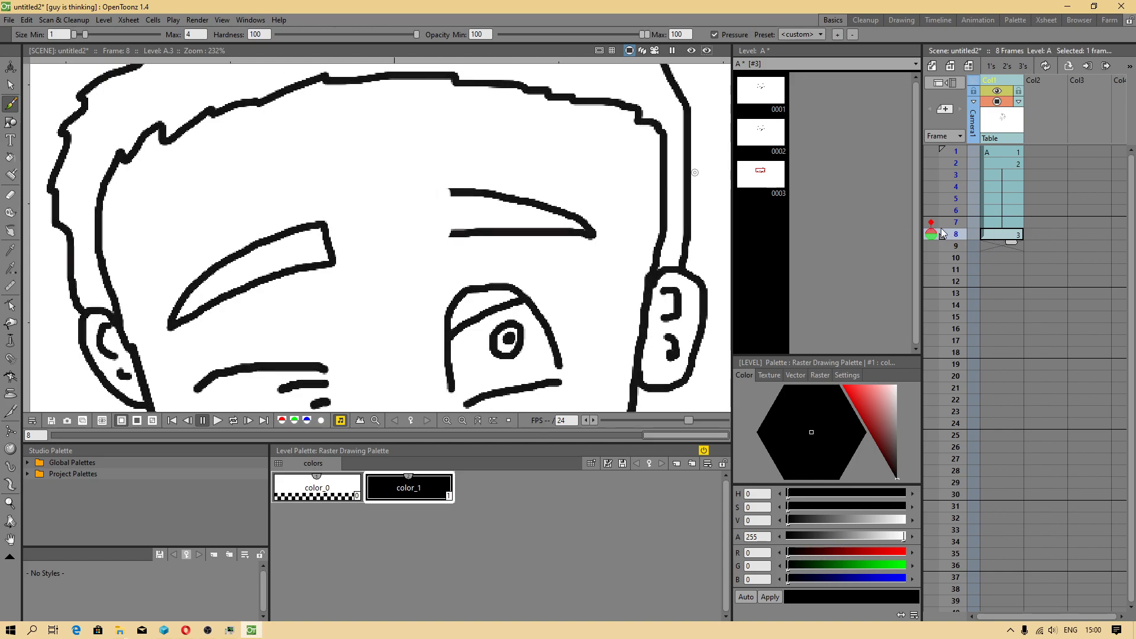
- Try erasing the inner part of the right eyebrow on drawing 3 and redrawing it with the brush
{"action": "left_click", "coordinate": [17, 202]}
{"action": "mouse_move", "coordinate": [450, 199]}
{"action": "left_mouse_down"}
{"action": "mouse_move", "coordinate": [455, 247]}
{"action": "mouse_move", "coordinate": [451, 221]}
{"action": "mouse_move", "coordinate": [495, 233]}
{"action": "mouse_move", "coordinate": [456, 239]}
{"action": "mouse_move", "coordinate": [456, 257]}
{"action": "mouse_move", "coordinate": [499, 229]}
{"action": "mouse_move", "coordinate": [476, 231]}
{"action": "left_mouse_up"}
{"action": "key", "text": "ctrl+z"}
{"action": "left_click", "coordinate": [10, 194]}
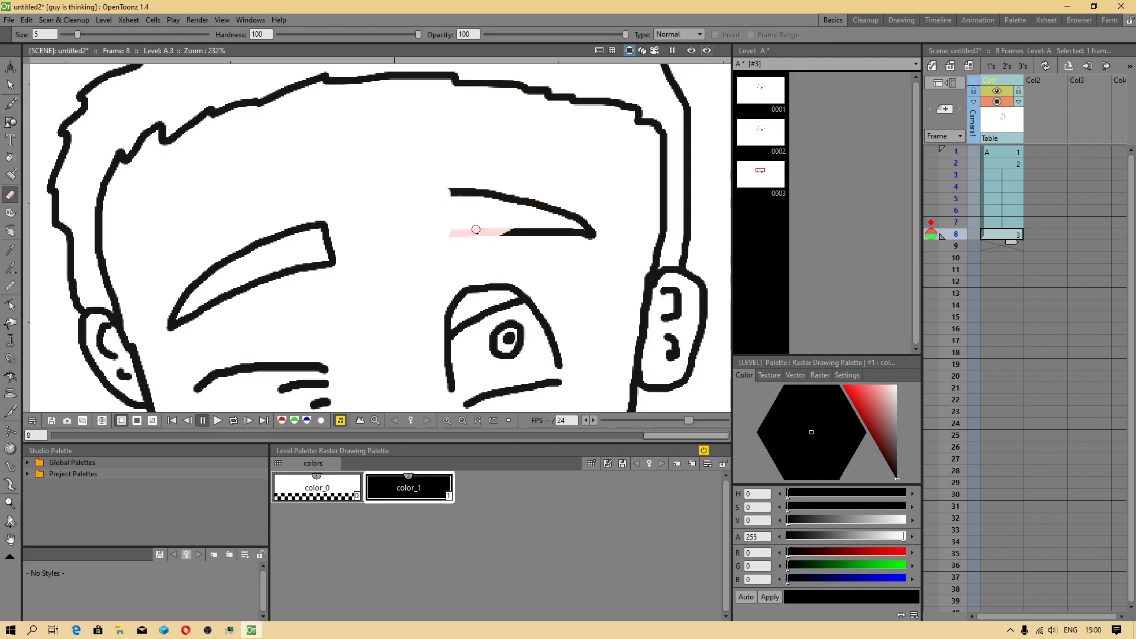
{"action": "left_click", "coordinate": [10, 103]}
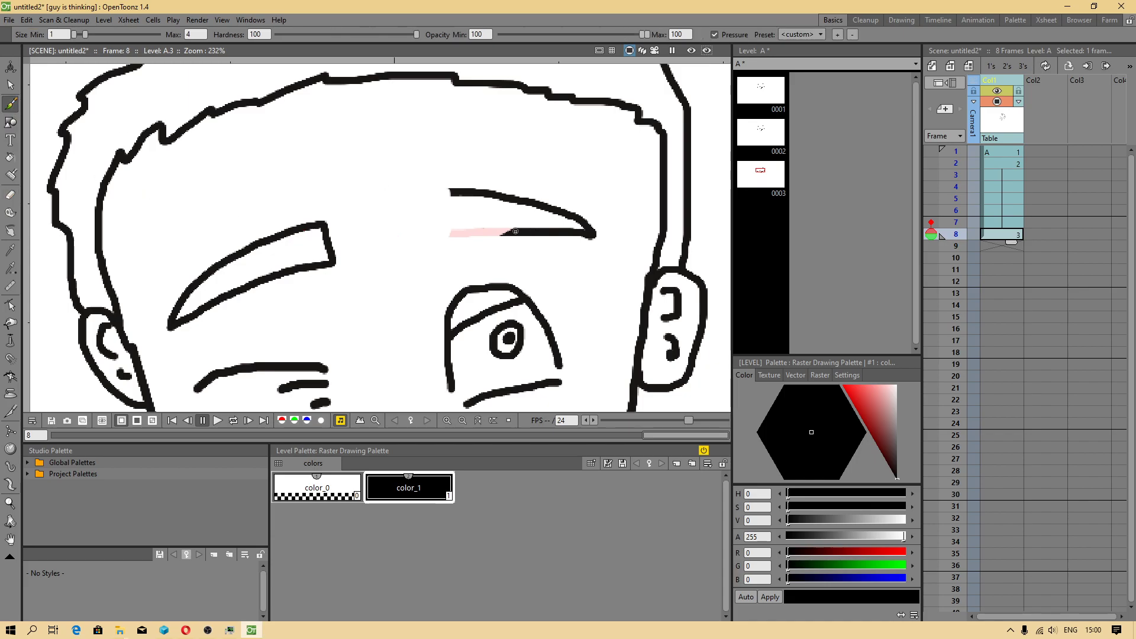
{"action": "mouse_move", "coordinate": [473, 192]}
{"action": "left_mouse_down"}
{"action": "mouse_move", "coordinate": [453, 182]}
{"action": "mouse_move", "coordinate": [484, 241]}
{"action": "mouse_move", "coordinate": [522, 233]}
{"action": "mouse_move", "coordinate": [527, 261]}
{"action": "mouse_move", "coordinate": [527, 234]}
{"action": "mouse_move", "coordinate": [543, 249]}
{"action": "left_mouse_up"}
{"action": "key", "text": "ctrl+z"}
{"action": "key", "text": "ctrl+z"}
- Erase the whole right eyebrow on drawing 3, redraw it shifted toward the nose over the onion skin, and turn the onion skin off
{"action": "left_click", "coordinate": [10, 194]}
{"action": "mouse_move", "coordinate": [537, 205]}
{"action": "left_mouse_down"}
{"action": "mouse_move", "coordinate": [567, 232]}
{"action": "mouse_move", "coordinate": [574, 211]}
{"action": "mouse_move", "coordinate": [595, 240]}
{"action": "mouse_move", "coordinate": [587, 217]}
{"action": "mouse_move", "coordinate": [550, 195]}
{"action": "mouse_move", "coordinate": [546, 216]}
{"action": "mouse_move", "coordinate": [593, 227]}
{"action": "mouse_move", "coordinate": [565, 213]}
{"action": "left_mouse_up"}
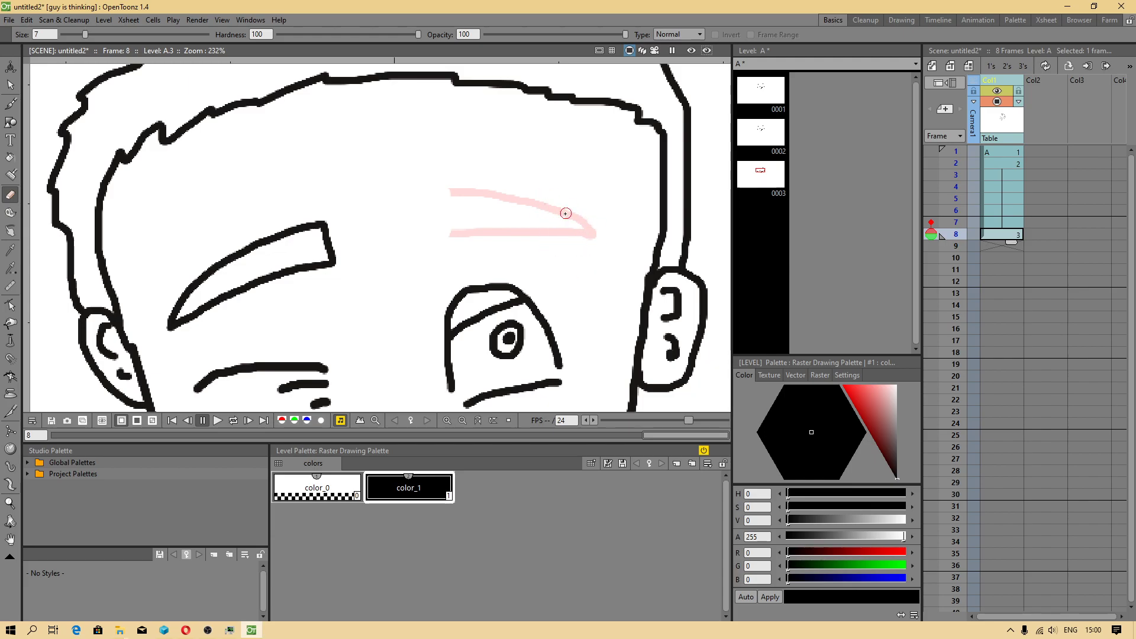
{"action": "left_click", "coordinate": [11, 104]}
{"action": "left_click_drag", "start_coordinate": [374, 207], "coordinate": [388, 245]}
{"action": "key", "text": "ctrl+z"}
{"action": "mouse_move", "coordinate": [393, 201]}
{"action": "left_mouse_down"}
{"action": "mouse_move", "coordinate": [406, 238]}
{"action": "mouse_move", "coordinate": [575, 231]}
{"action": "mouse_move", "coordinate": [534, 199]}
{"action": "mouse_move", "coordinate": [480, 188]}
{"action": "mouse_move", "coordinate": [395, 200]}
{"action": "left_mouse_up"}
{"action": "scroll", "coordinate": [543, 270], "scroll_direction": "down", "scroll_amount": 5}
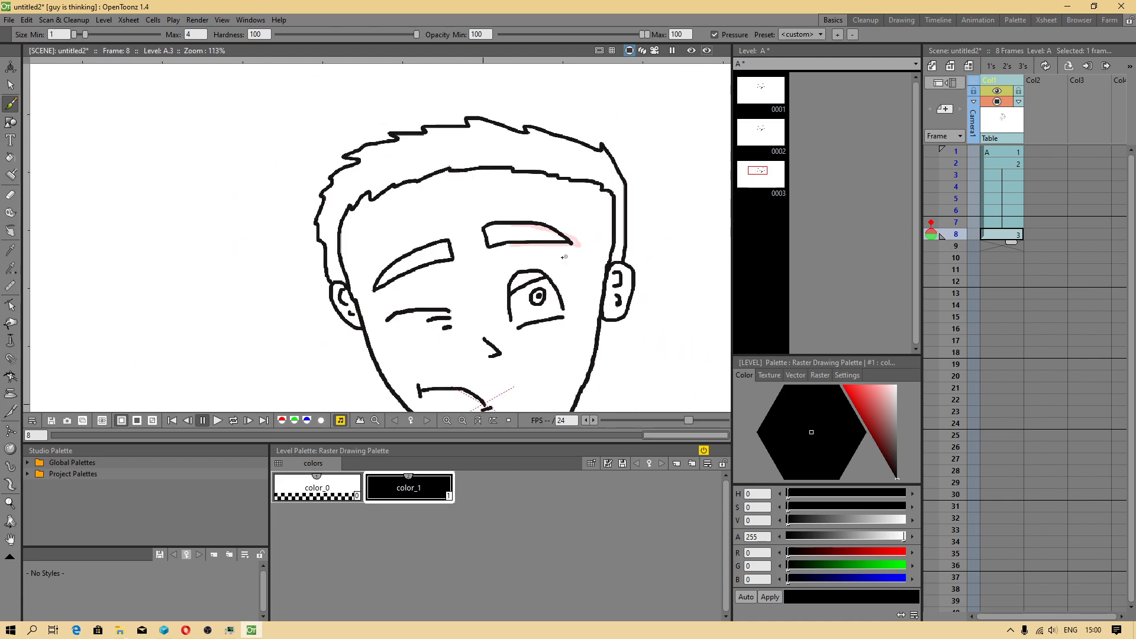
{"action": "left_click", "coordinate": [932, 225]}
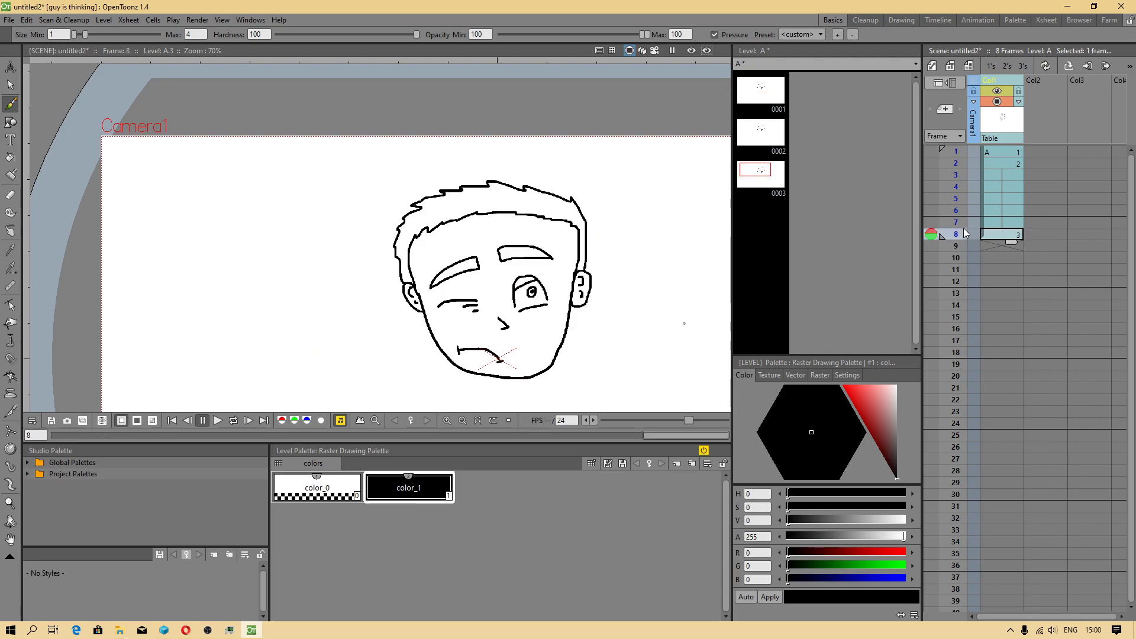
- Return to frame 1 and save everything, naming the scene "this guy is thinking"
{"action": "left_click", "coordinate": [963, 153]}
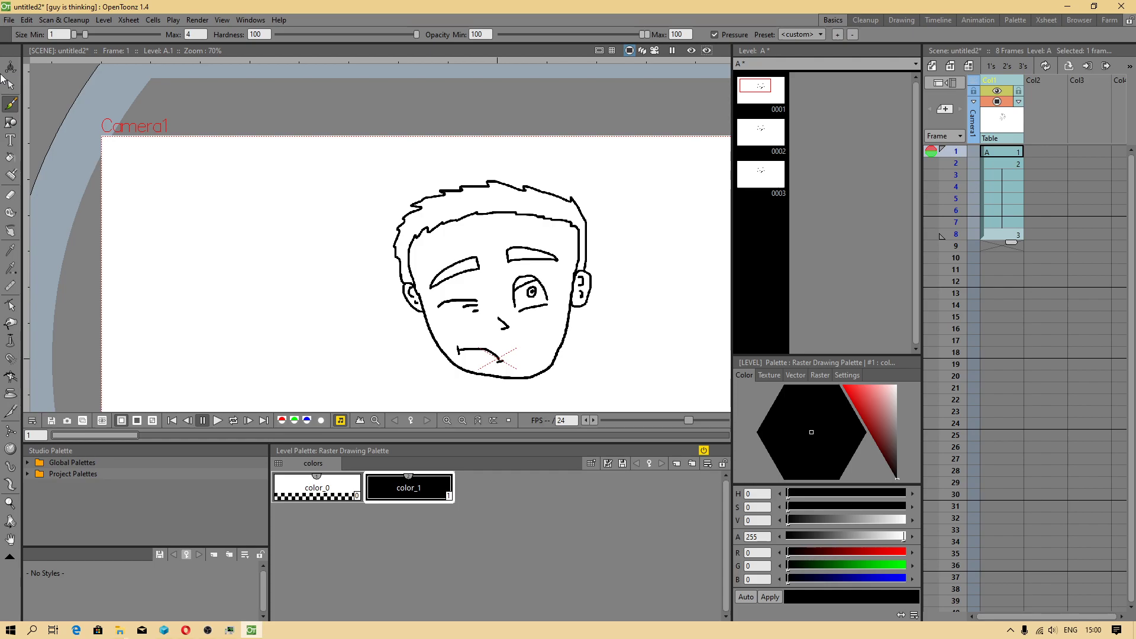
{"action": "left_click", "coordinate": [7, 20]}
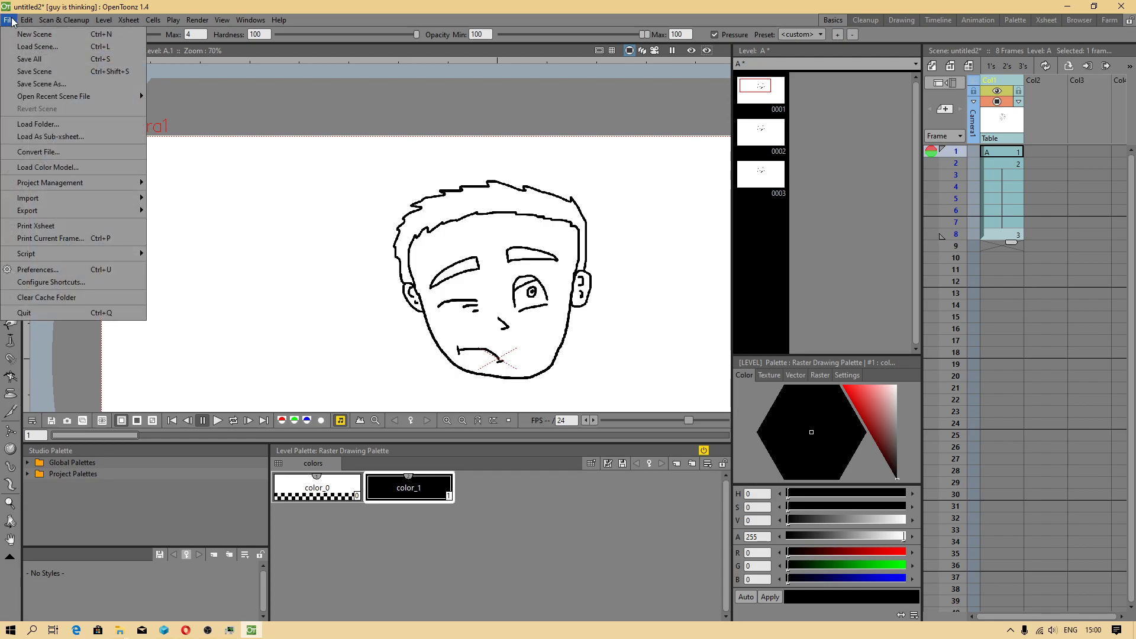
{"action": "left_click", "coordinate": [52, 62]}
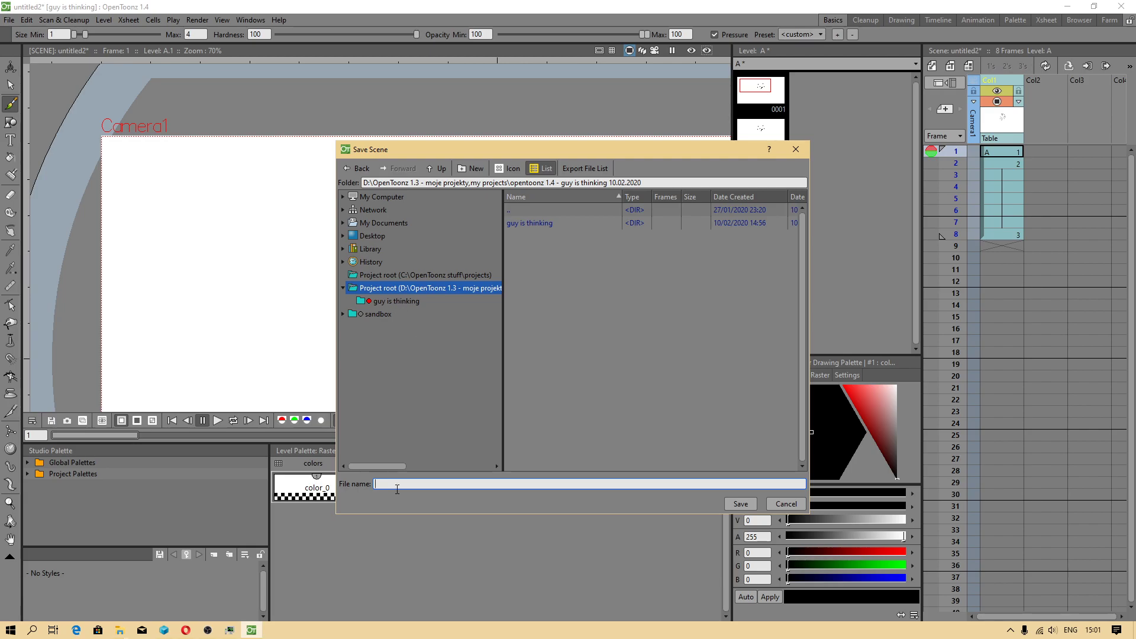
{"action": "type", "text": "TCellData"}
{"action": "left_click_drag", "start_coordinate": [420, 485], "coordinate": [359, 485]}
{"action": "type", "text": "this guy"}
{"action": "left_click", "coordinate": [734, 506]}
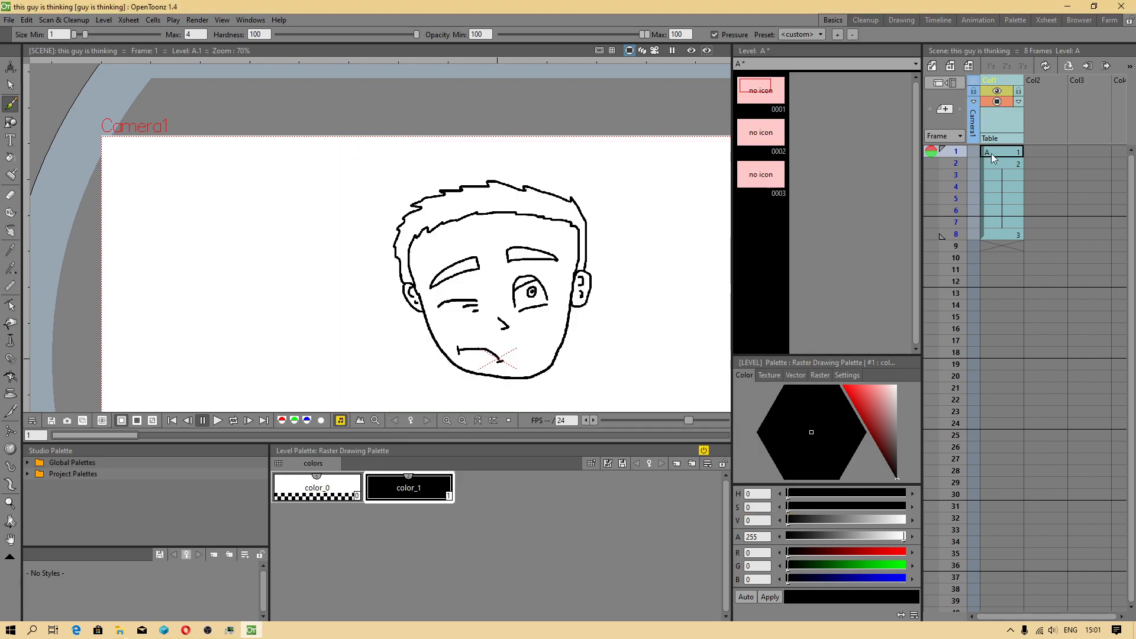
- Create a new blank drawing in level A at frame 4 by applying the brush to the canvas
{"action": "left_click", "coordinate": [995, 151]}
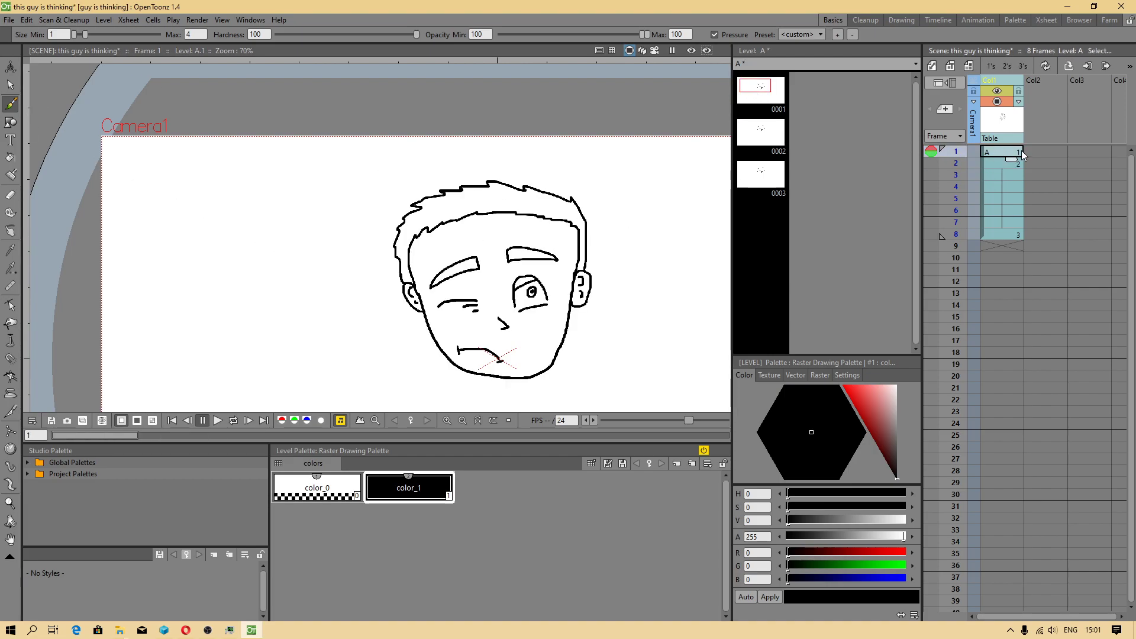
{"action": "left_click", "coordinate": [1000, 234]}
{"action": "left_click", "coordinate": [998, 187]}
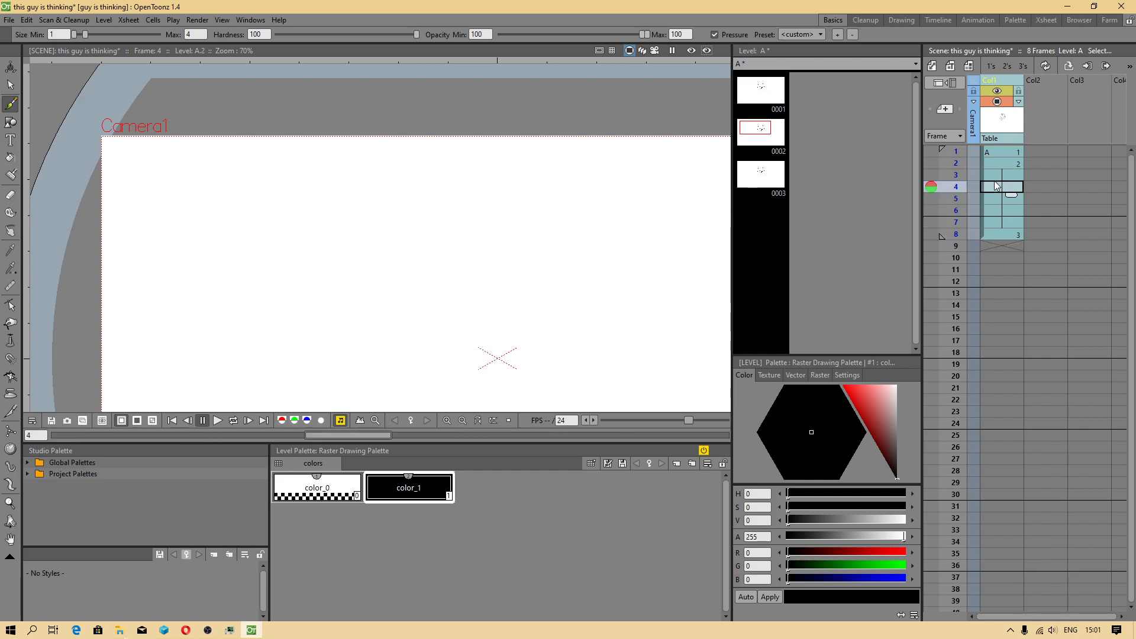
{"action": "left_click", "coordinate": [431, 231]}
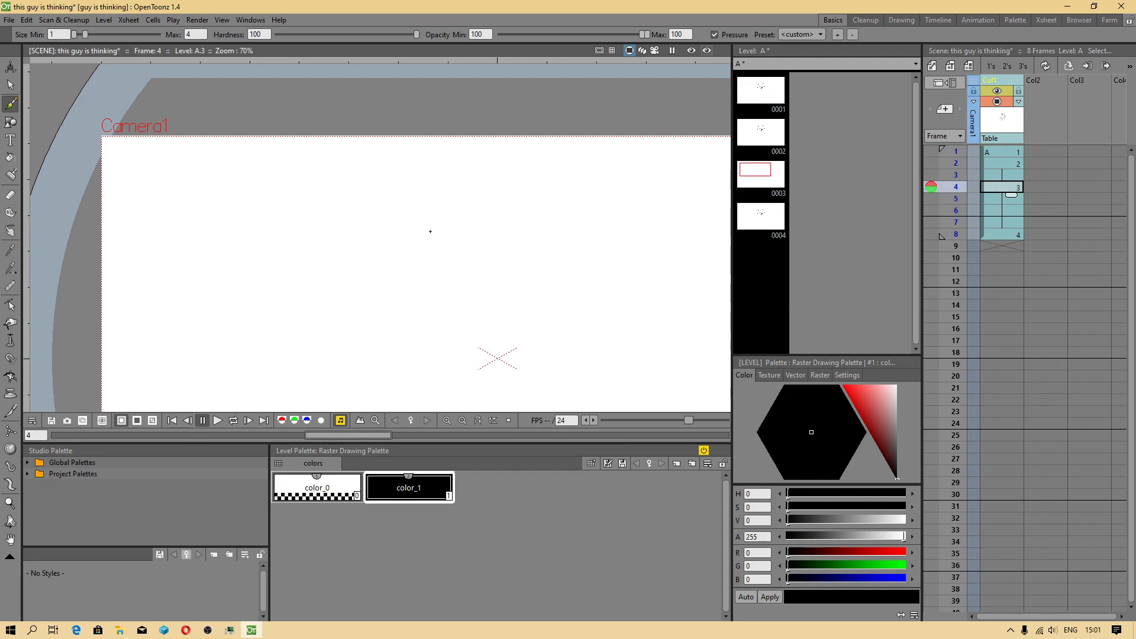
- Examine which drawings frames 3, 4, 5 and 8 show after the new drawing was added
{"action": "left_click", "coordinate": [1001, 201]}
{"action": "left_click", "coordinate": [999, 232]}
{"action": "left_click", "coordinate": [994, 199]}
{"action": "left_click", "coordinate": [997, 188]}
{"action": "left_click", "coordinate": [993, 176]}
{"action": "left_click", "coordinate": [996, 187]}
{"action": "left_click", "coordinate": [996, 196]}
{"action": "left_click", "coordinate": [997, 186]}
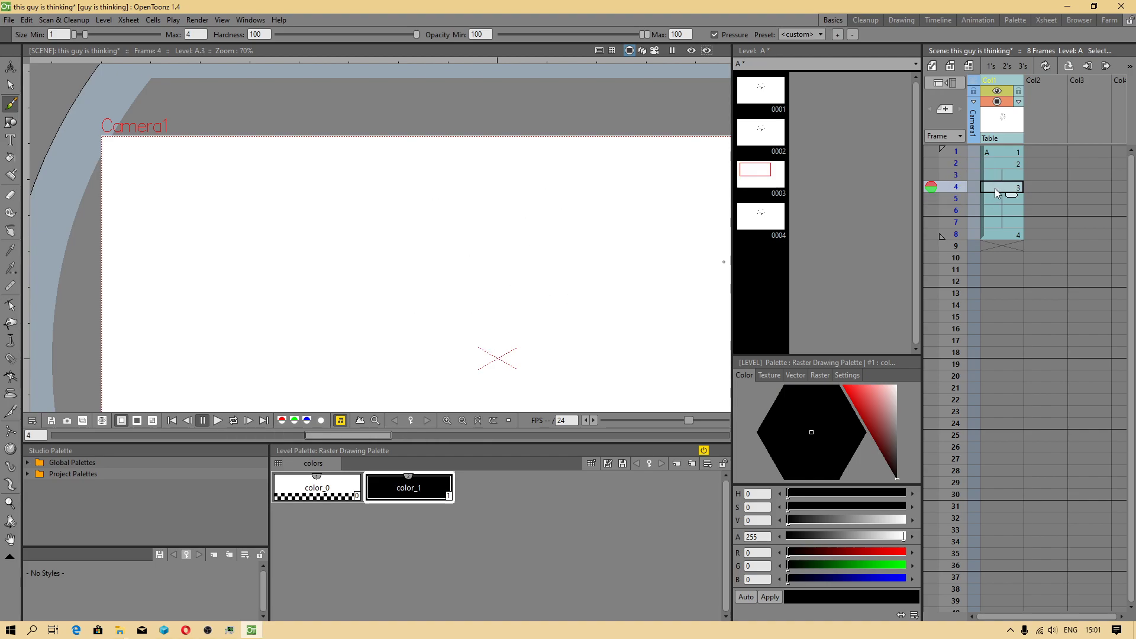
- Delete the exposed drawing from the frame 4 cell of the Xsheet and move to frame 5
{"action": "right_click", "coordinate": [996, 193]}
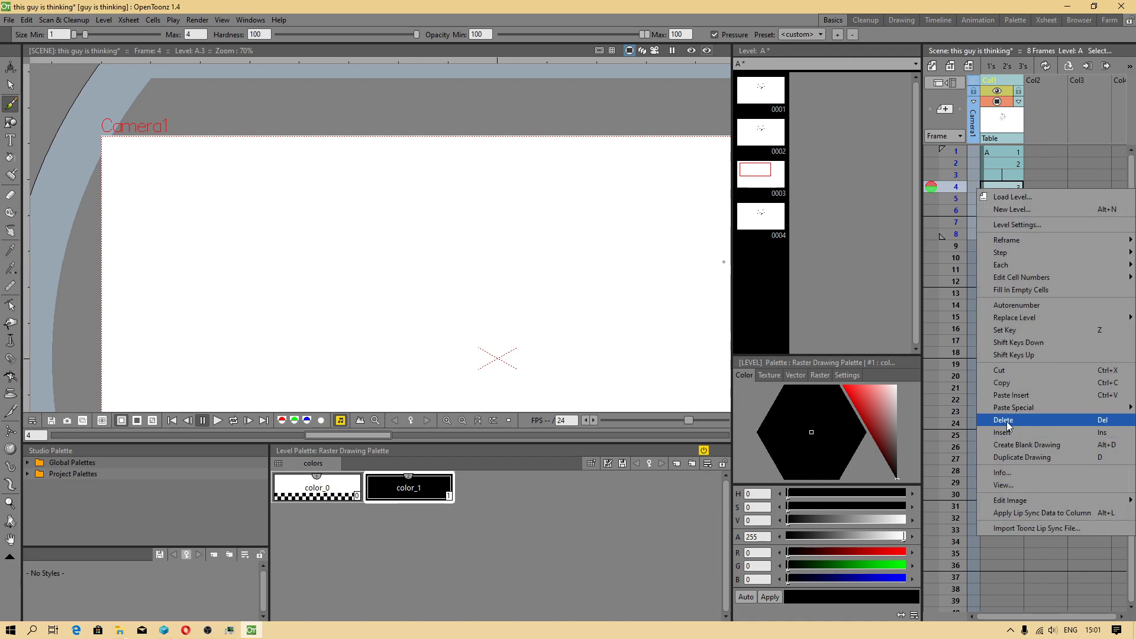
{"action": "left_click", "coordinate": [1002, 431]}
{"action": "left_click", "coordinate": [995, 199]}
- Create another new blank drawing in level A at frame 7 by applying the brush to the canvas
{"action": "left_click", "coordinate": [996, 210]}
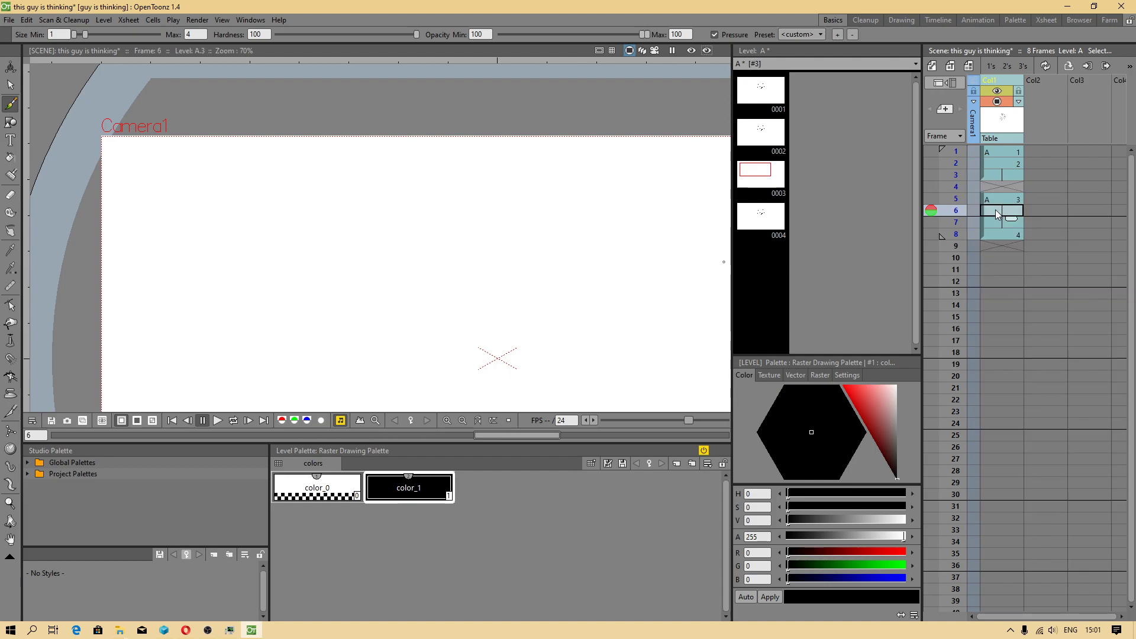
{"action": "left_click", "coordinate": [996, 219]}
{"action": "left_click", "coordinate": [556, 231]}
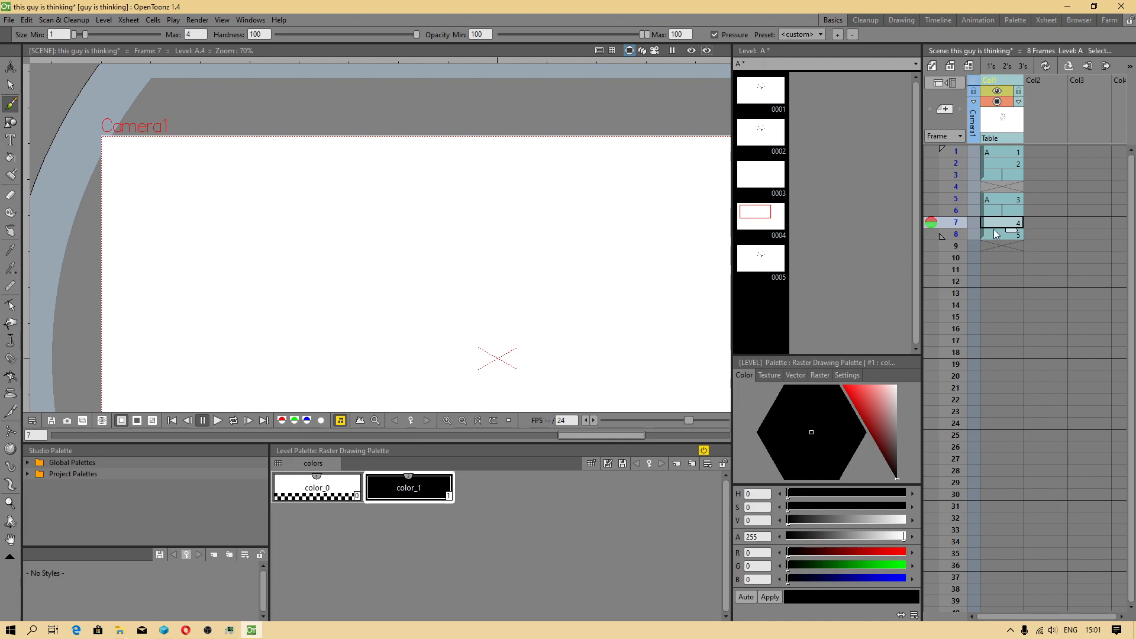
- Inspect the drawings exposed at frames 6 to 8, and drawings 3 and 4 of level A on their own
{"action": "left_click", "coordinate": [941, 235]}
{"action": "left_click", "coordinate": [1000, 225]}
{"action": "left_click", "coordinate": [989, 213]}
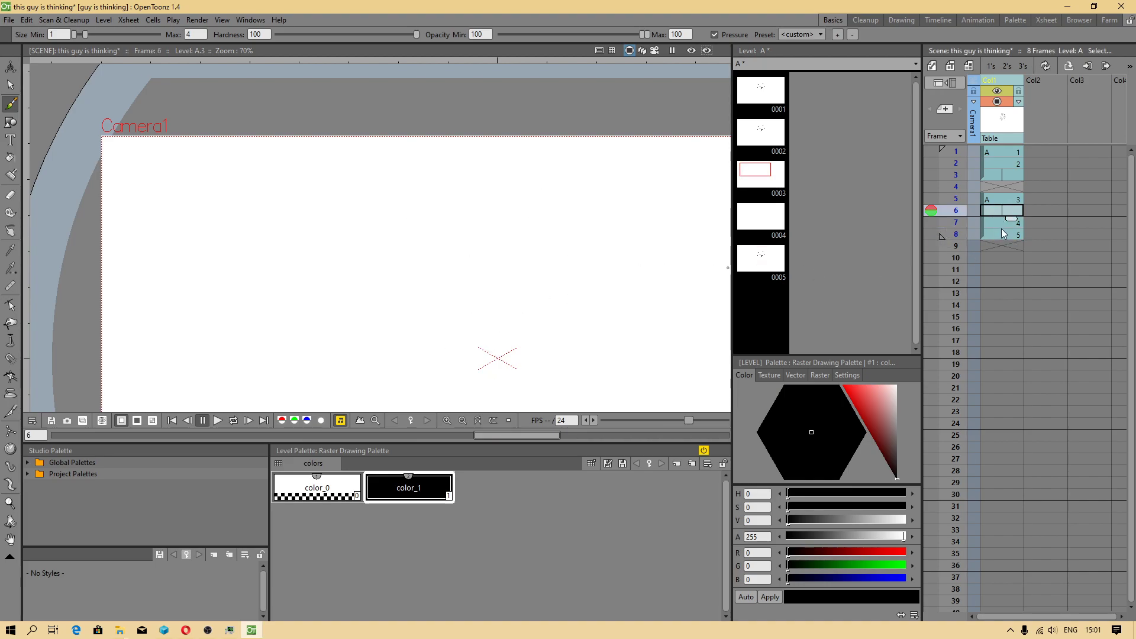
{"action": "left_click", "coordinate": [765, 227]}
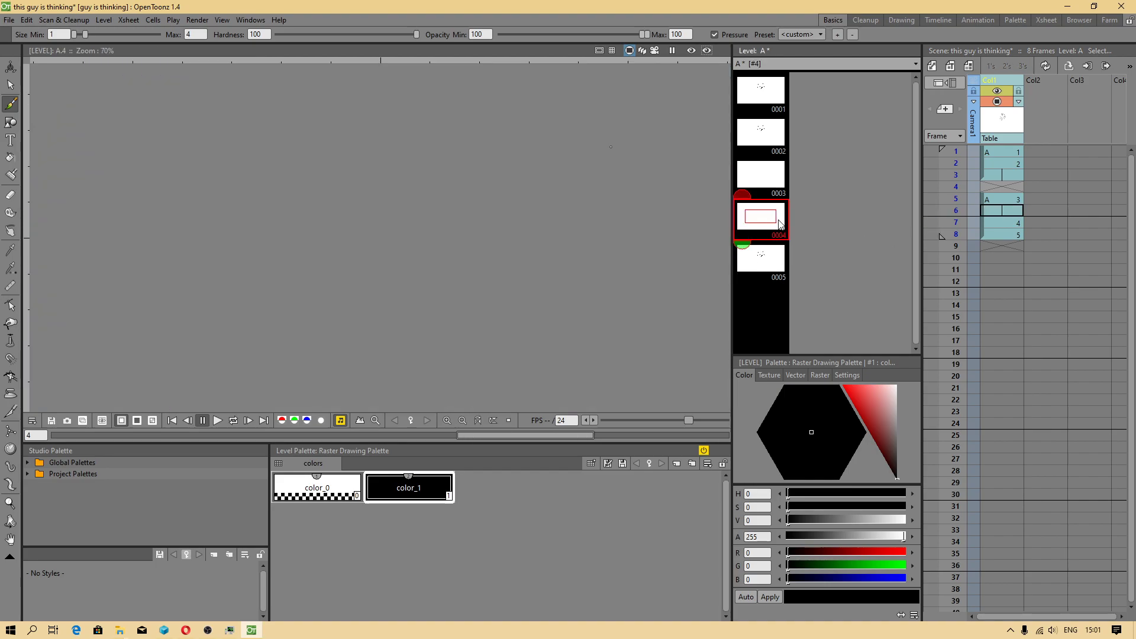
{"action": "left_click", "coordinate": [766, 166]}
{"action": "left_click", "coordinate": [765, 209]}
{"action": "left_click", "coordinate": [770, 179]}
- Remove the blank drawings 3 and 4 from level A
{"action": "right_click", "coordinate": [770, 179]}
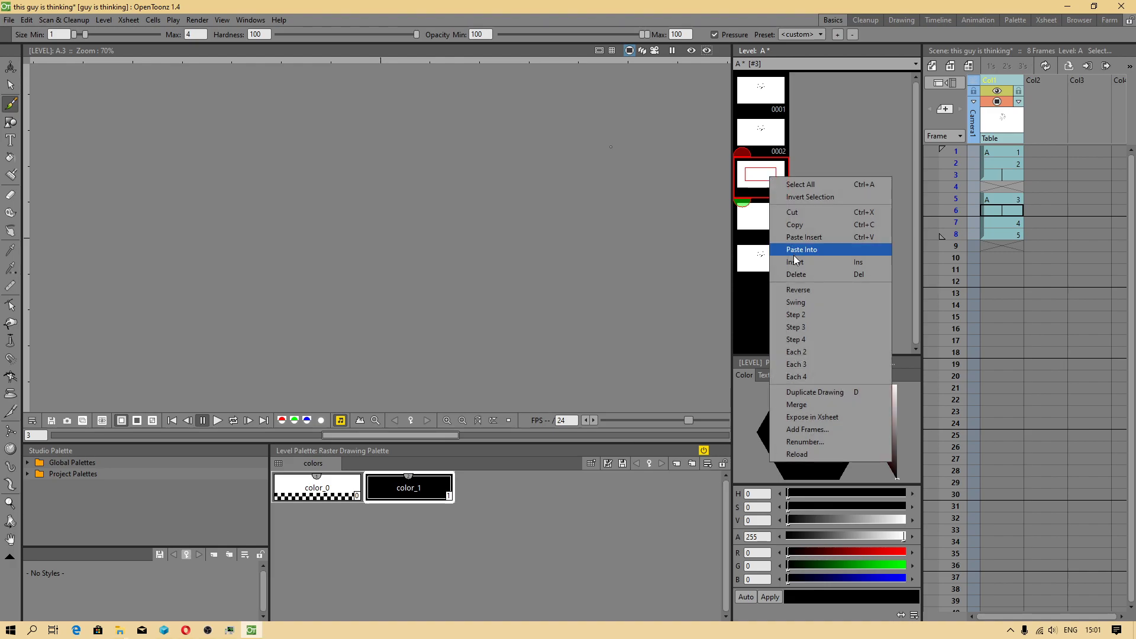
{"action": "left_click", "coordinate": [809, 271]}
{"action": "left_click", "coordinate": [771, 222]}
{"action": "left_click", "coordinate": [765, 183]}
{"action": "right_click", "coordinate": [765, 183]}
{"action": "left_click", "coordinate": [798, 222]}
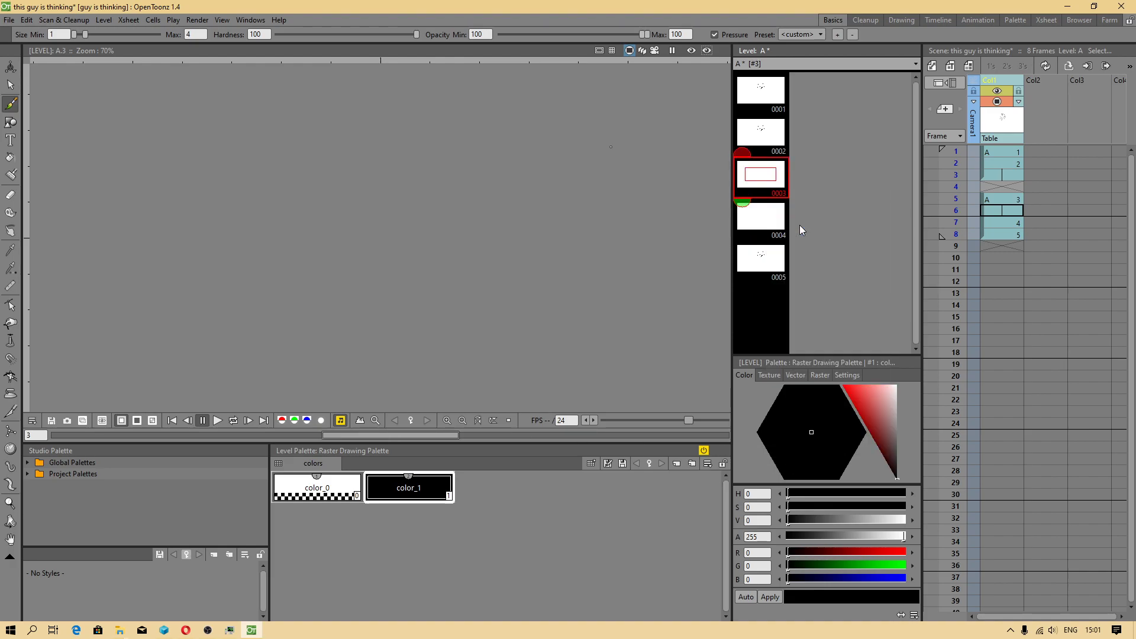
{"action": "left_click", "coordinate": [757, 178]}
{"action": "right_click", "coordinate": [758, 178]}
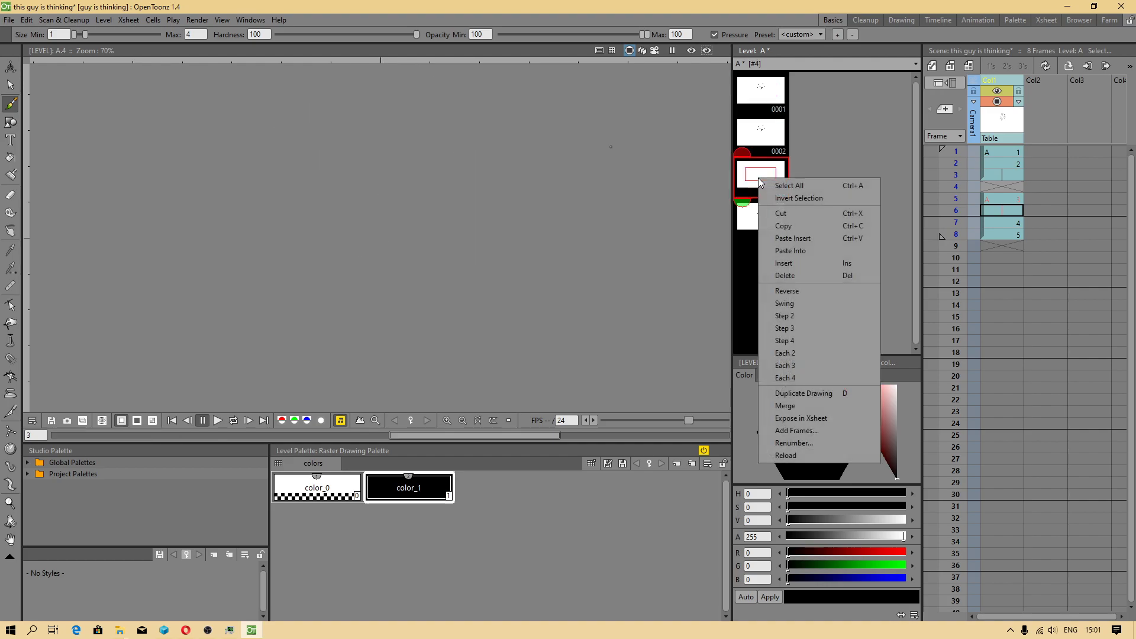
{"action": "left_click", "coordinate": [781, 213]}
- Clear the leftover cells at frames 5, 6 and 7 of the first Xsheet column
{"action": "left_click", "coordinate": [1011, 176]}
{"action": "left_click", "coordinate": [1012, 202]}
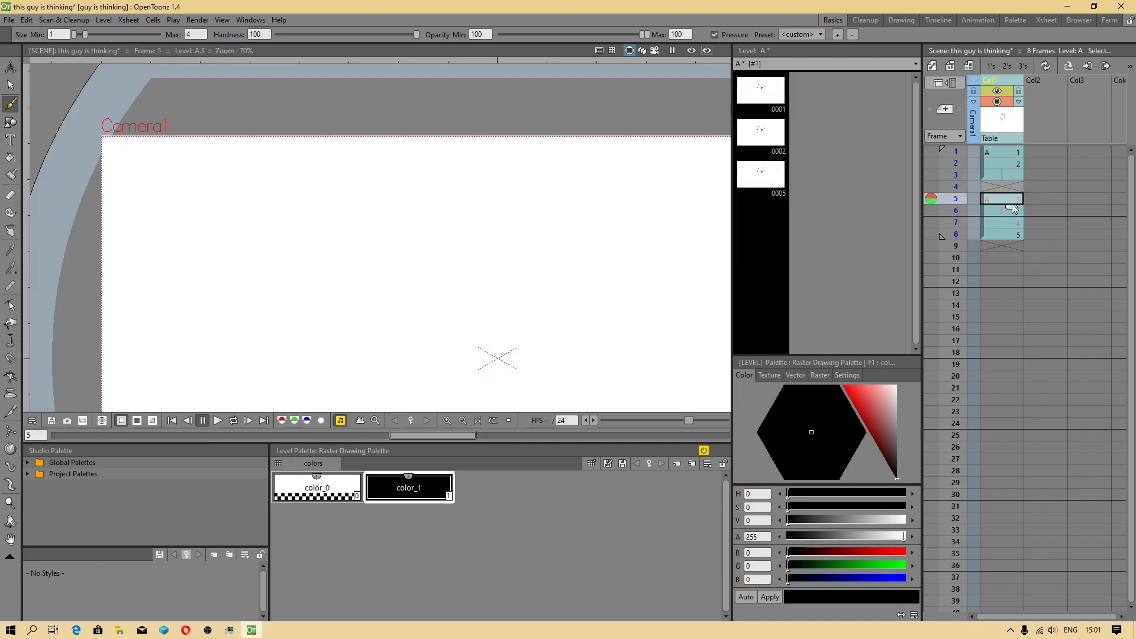
{"action": "key", "text": "Delete"}
{"action": "left_click", "coordinate": [998, 210]}
{"action": "key", "text": "Delete"}
{"action": "left_click", "coordinate": [1000, 221]}
{"action": "key", "text": "Delete"}
- Move drawing 5 of level A from frame 8 up to frame 4 in the Xsheet
{"action": "left_click", "coordinate": [1014, 176]}
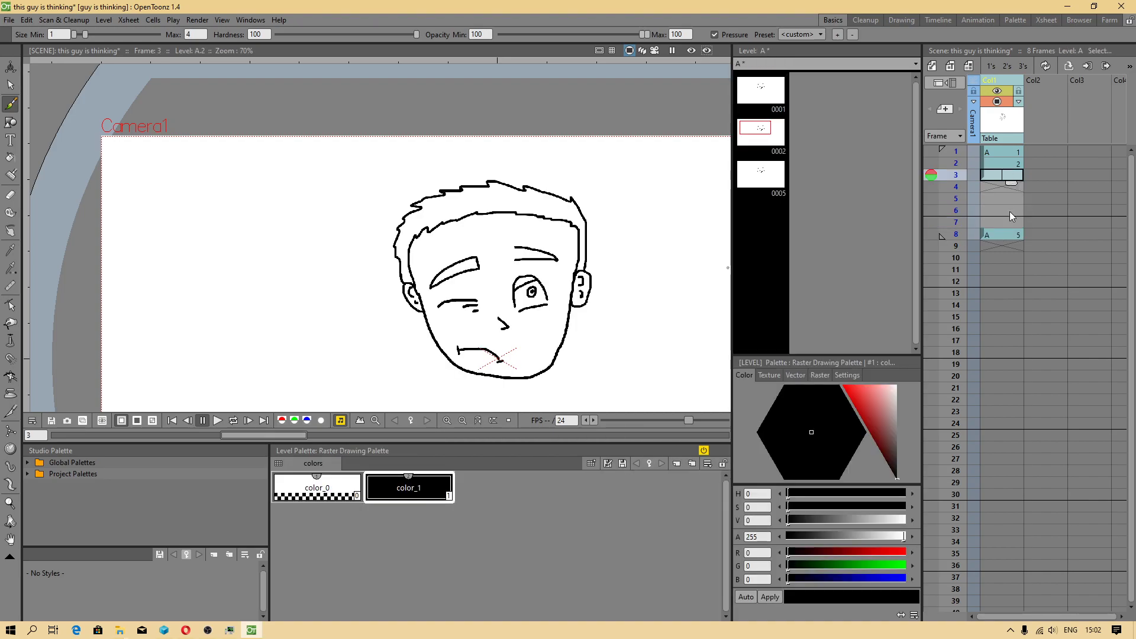
{"action": "left_click", "coordinate": [1004, 233]}
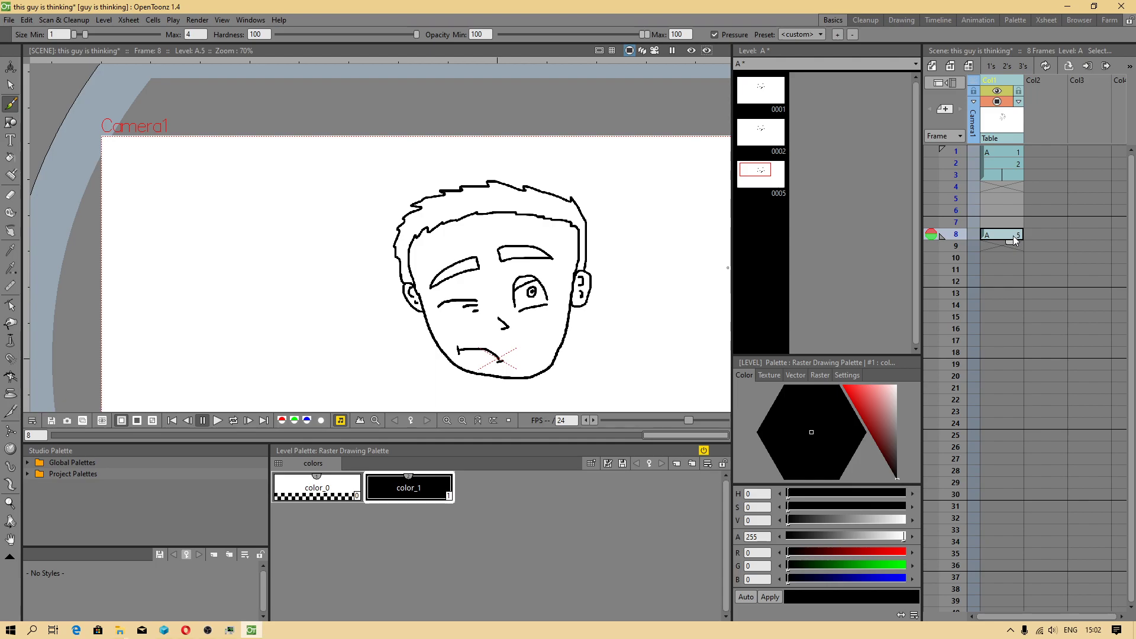
{"action": "left_click", "coordinate": [1007, 176]}
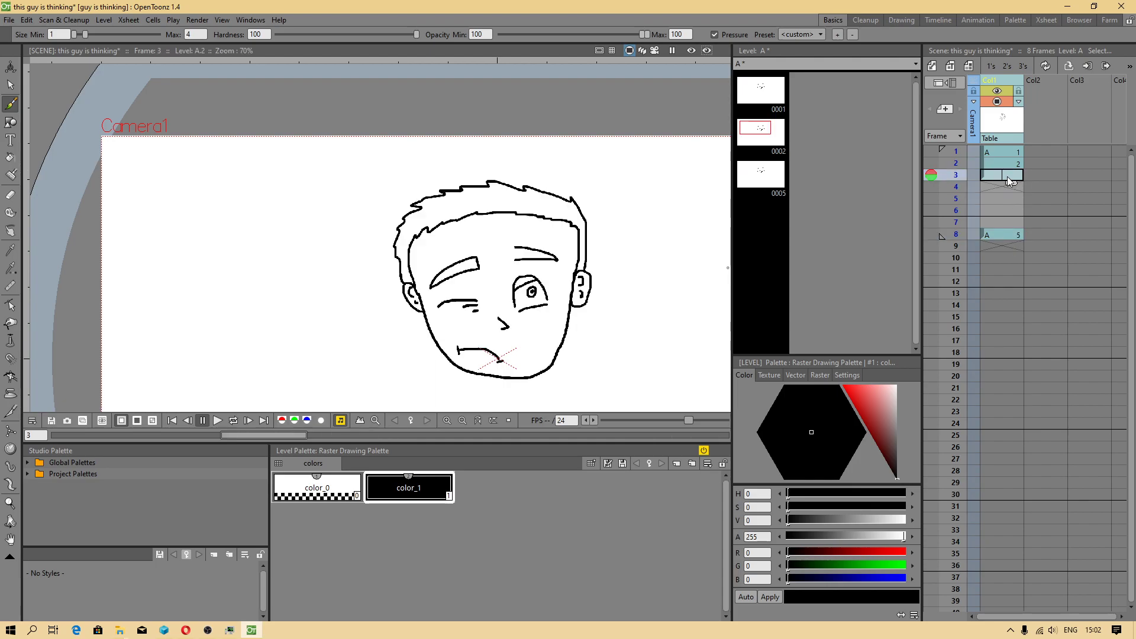
{"action": "mouse_move", "coordinate": [1012, 184]}
{"action": "left_mouse_down"}
{"action": "mouse_move", "coordinate": [1009, 222]}
{"action": "mouse_move", "coordinate": [1013, 188]}
{"action": "left_mouse_up"}
{"action": "left_click", "coordinate": [999, 223]}
{"action": "left_click", "coordinate": [1005, 188]}
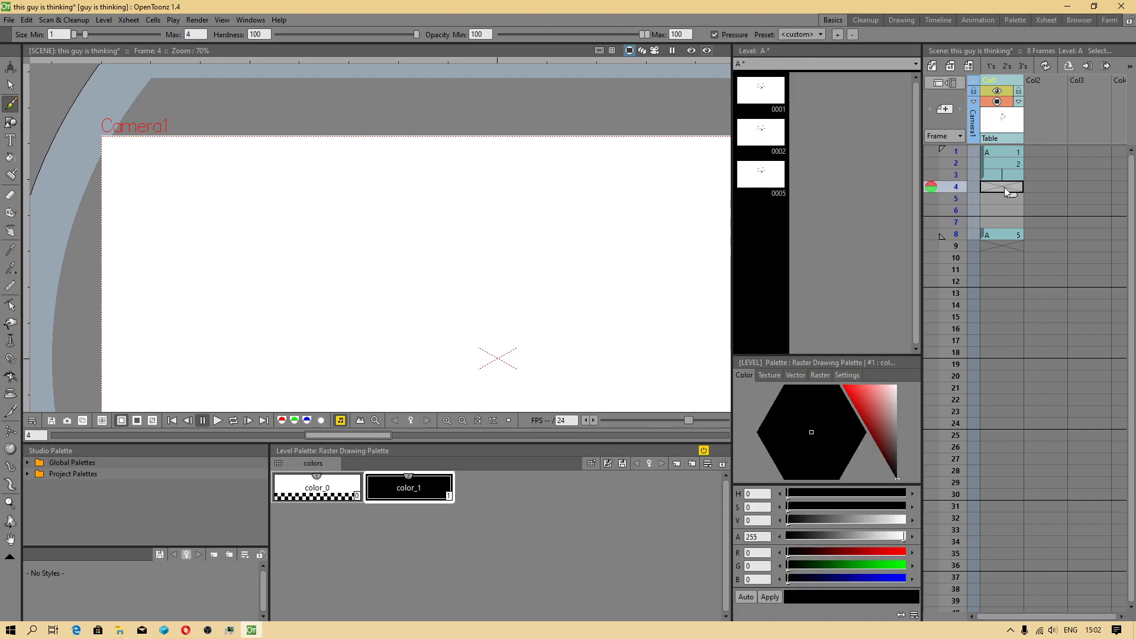
{"action": "left_click", "coordinate": [1000, 236]}
{"action": "left_click_drag", "start_coordinate": [985, 236], "coordinate": [984, 187]}
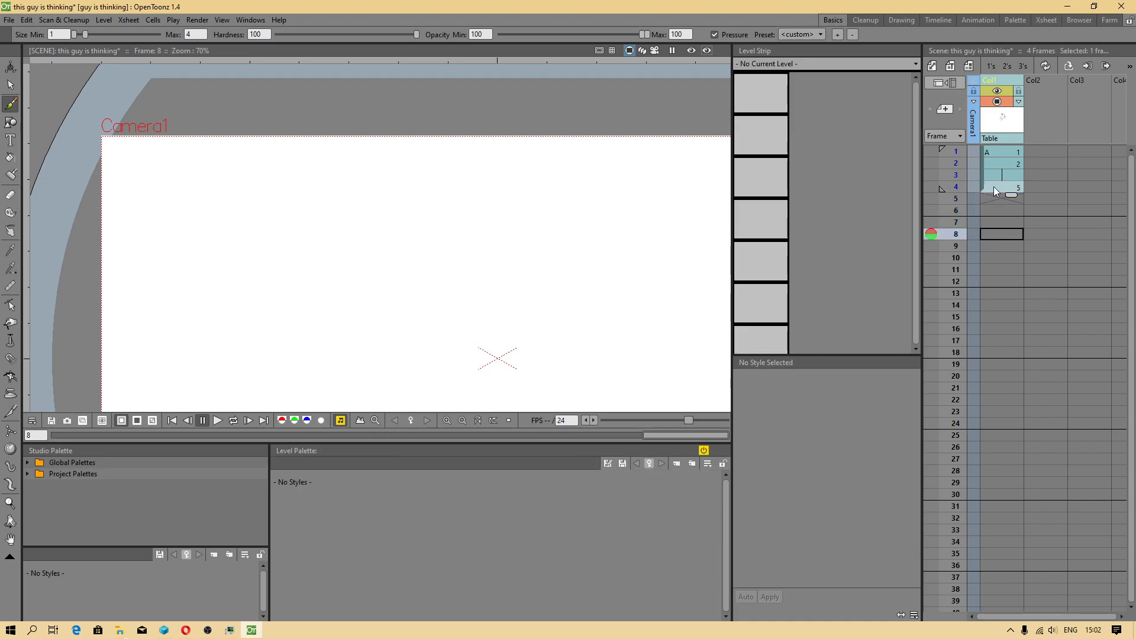
- Compare the eyebrow in the drawings exposed at frames 3 and 4
{"action": "left_click", "coordinate": [994, 186]}
{"action": "left_click", "coordinate": [1002, 172]}
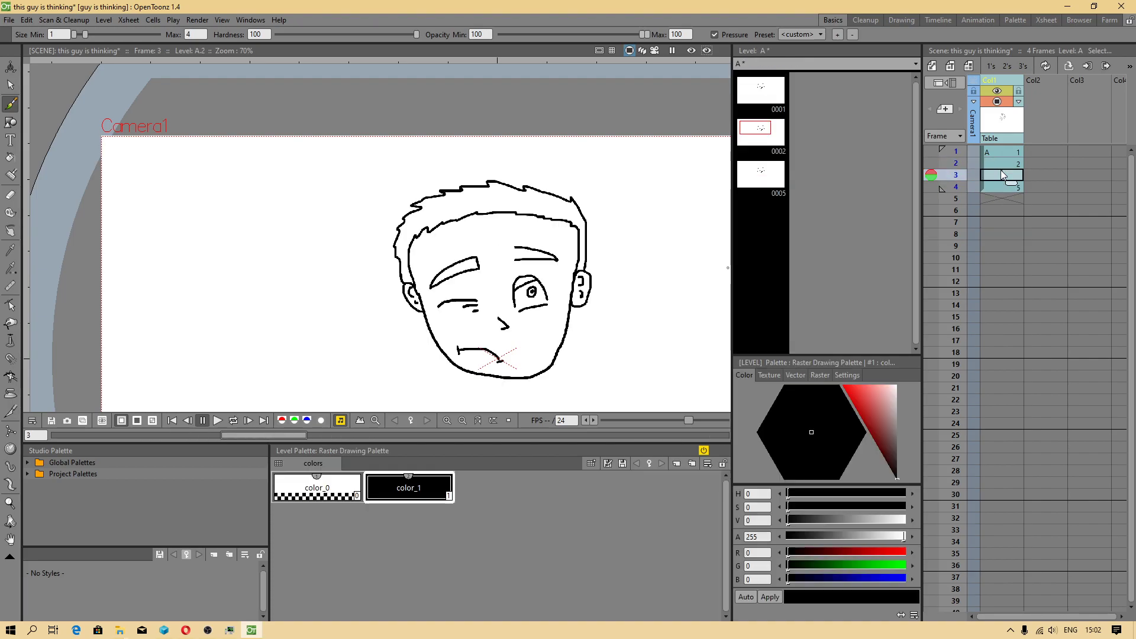
{"action": "left_click", "coordinate": [998, 188]}
{"action": "scroll", "coordinate": [485, 246], "scroll_direction": "up", "scroll_amount": 4}
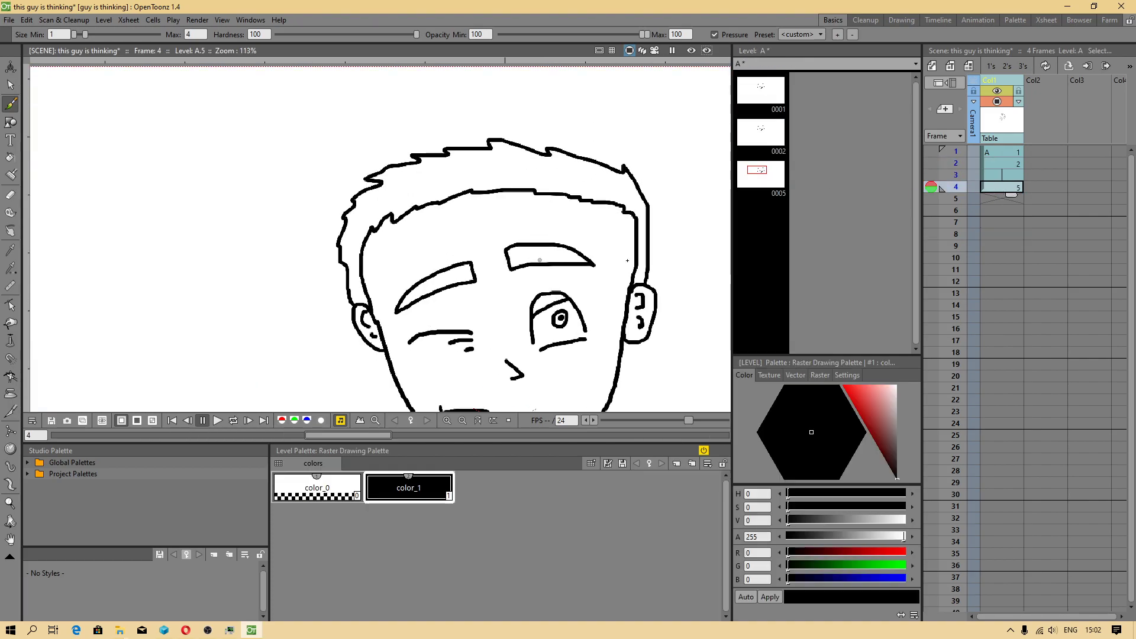
{"action": "left_click", "coordinate": [1009, 175]}
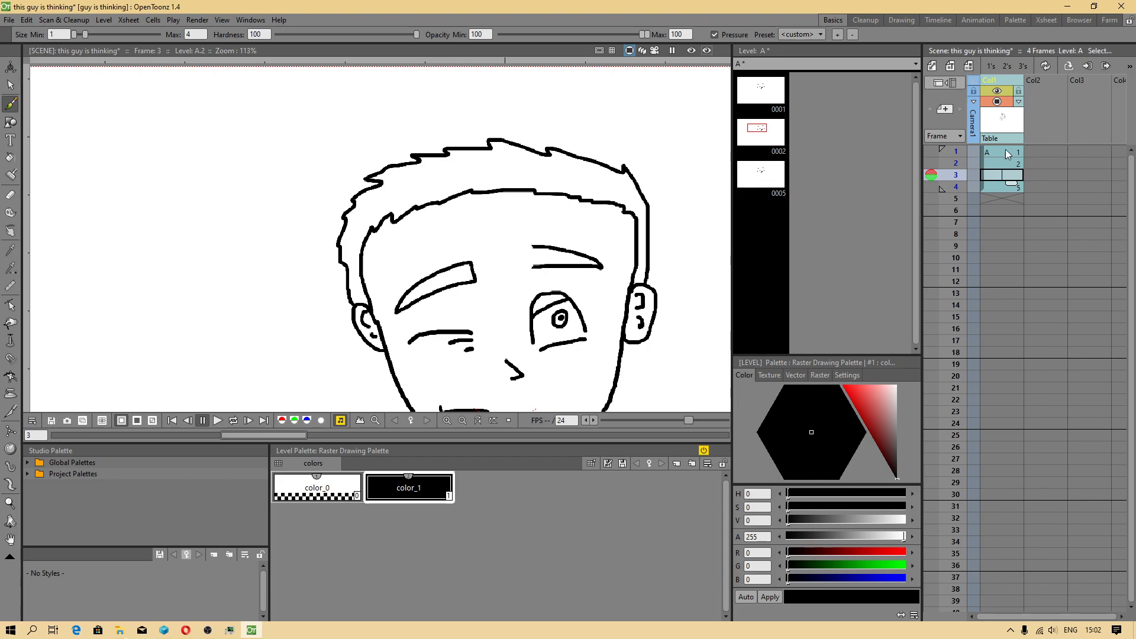
- Try to brush in the eyebrow's missing end at frame 3 over the onion skin of frame 2, and undo the stroke
{"action": "scroll", "coordinate": [508, 231], "scroll_direction": "up", "scroll_amount": 4}
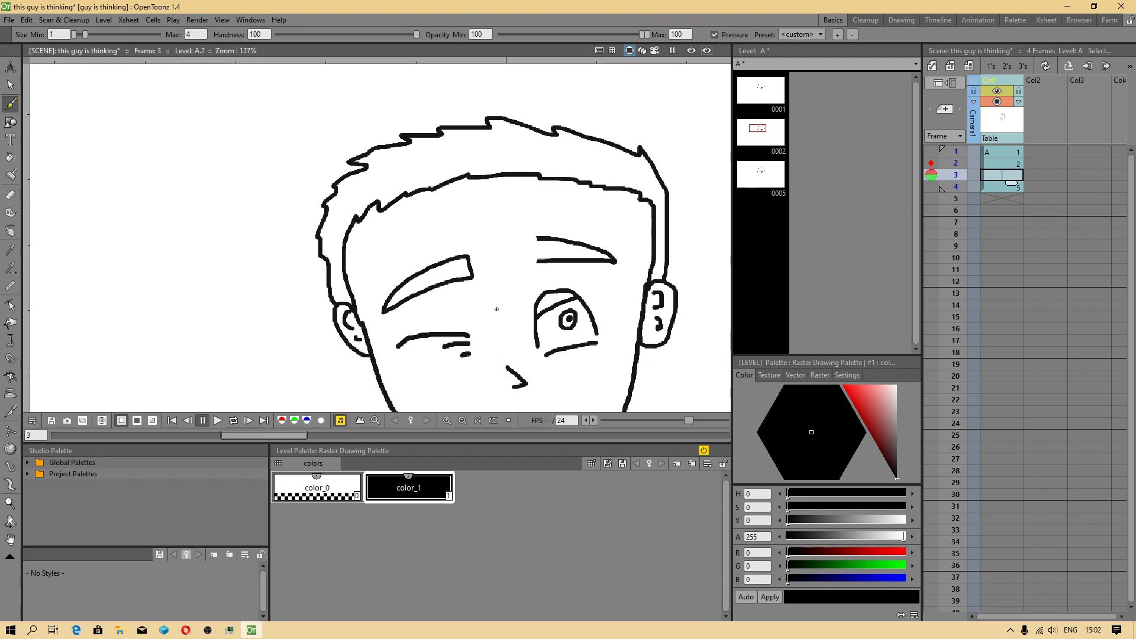
{"action": "left_click_drag", "start_coordinate": [560, 208], "coordinate": [556, 244]}
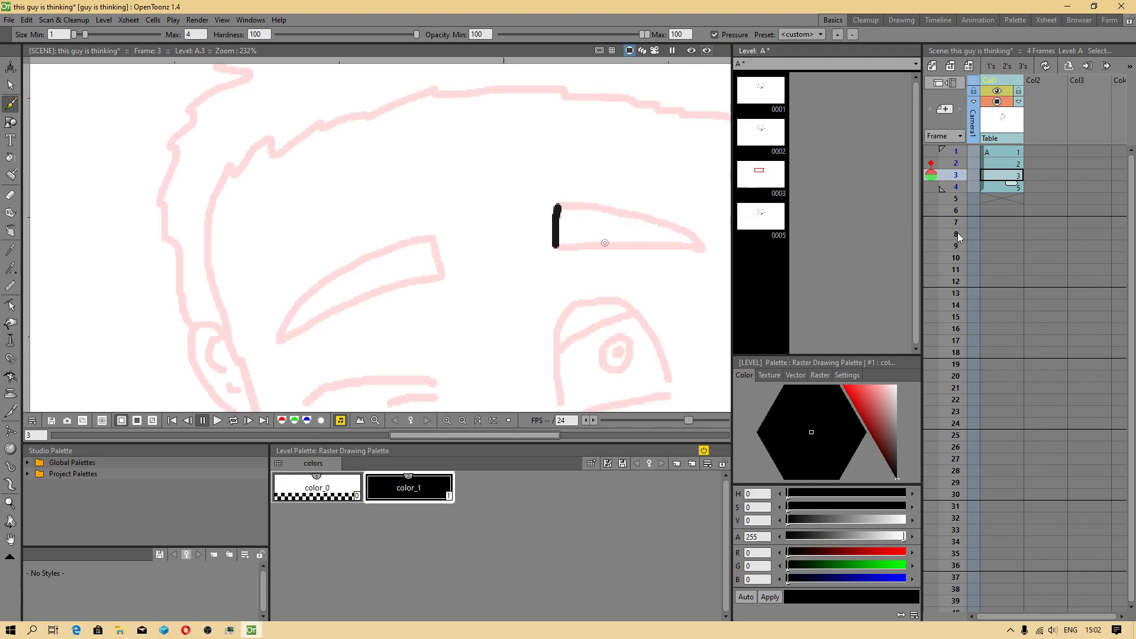
{"action": "key", "text": "ctrl+z"}
- Brush in the missing end of the eyebrow above the open eye at frame 2, tracing the onion skin of frame 1
{"action": "left_click", "coordinate": [1000, 186]}
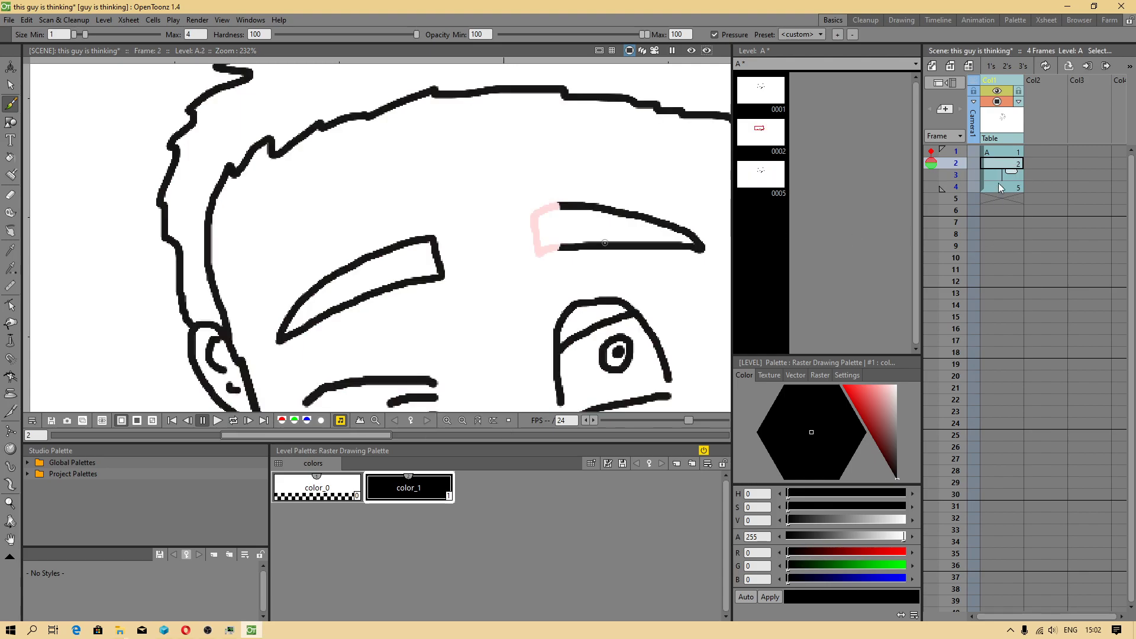
{"action": "left_click", "coordinate": [992, 162]}
{"action": "mouse_move", "coordinate": [561, 206]}
{"action": "left_mouse_down"}
{"action": "mouse_move", "coordinate": [536, 211]}
{"action": "mouse_move", "coordinate": [533, 240]}
{"action": "mouse_move", "coordinate": [566, 248]}
{"action": "left_mouse_up"}
- Turn off the onion skin on frame 1 and save the scene
{"action": "left_click", "coordinate": [1002, 151]}
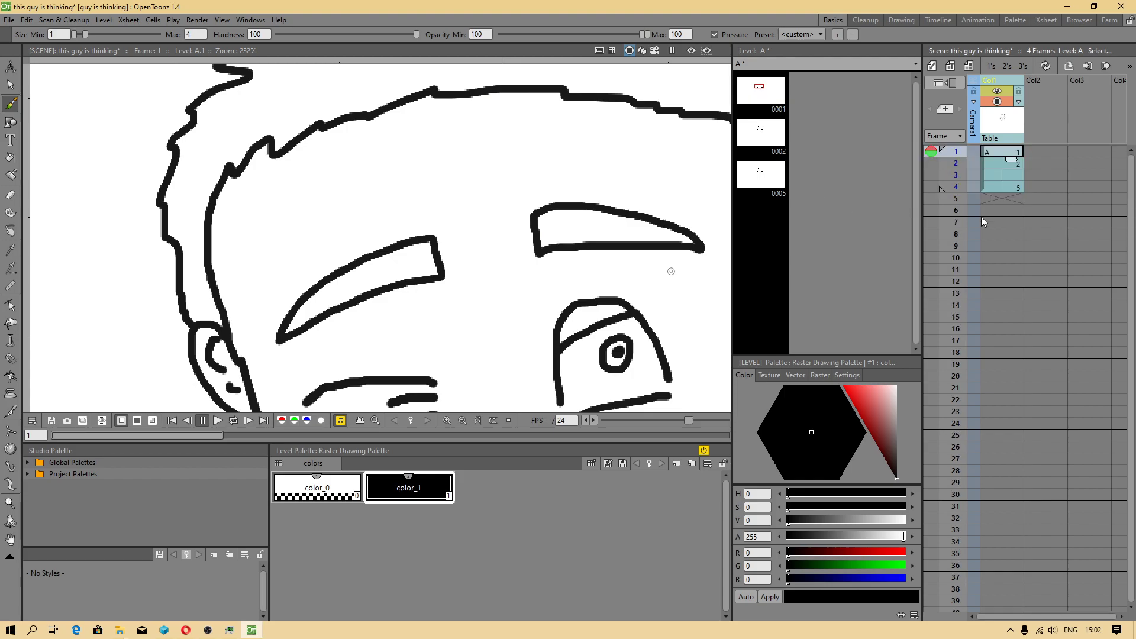
{"action": "left_click", "coordinate": [950, 163]}
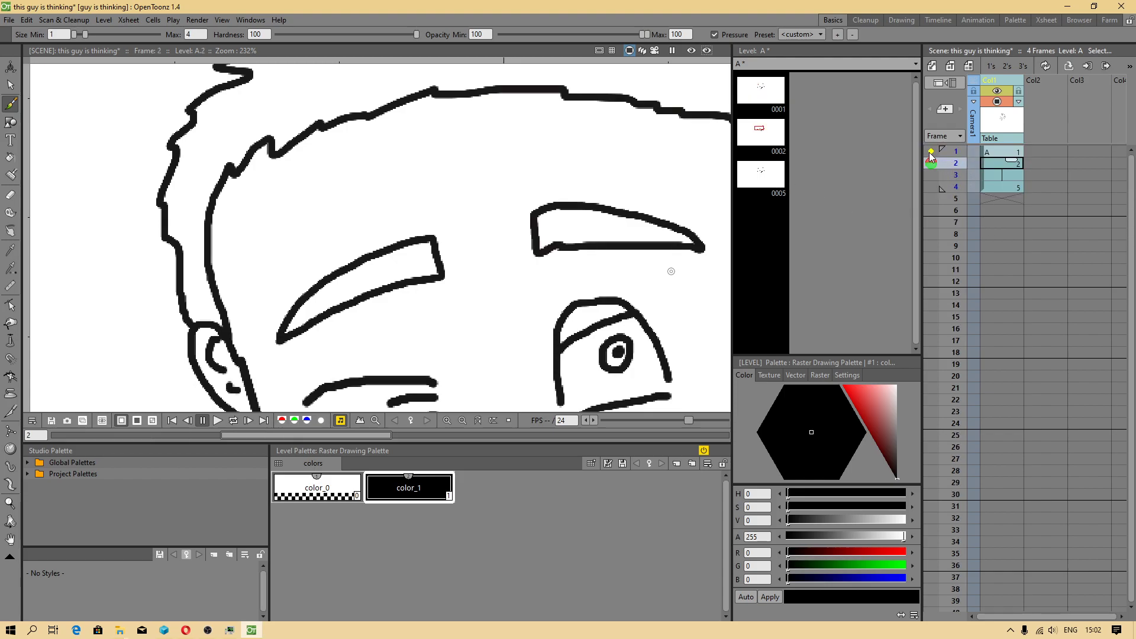
{"action": "left_click", "coordinate": [989, 151]}
{"action": "left_click", "coordinate": [8, 20]}
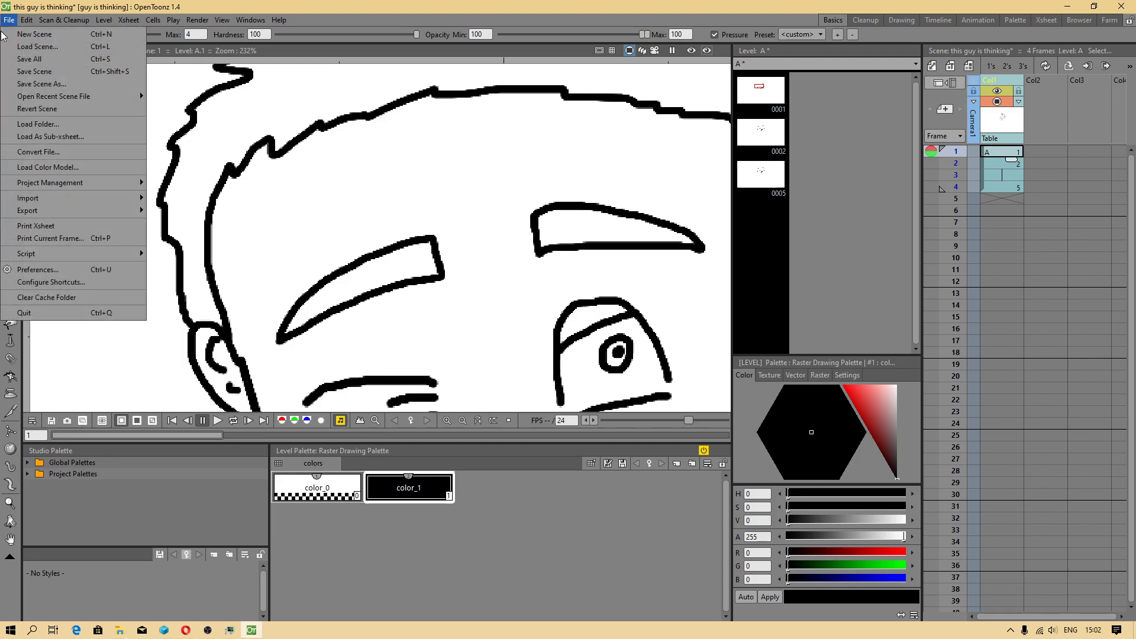
{"action": "left_click", "coordinate": [47, 71]}
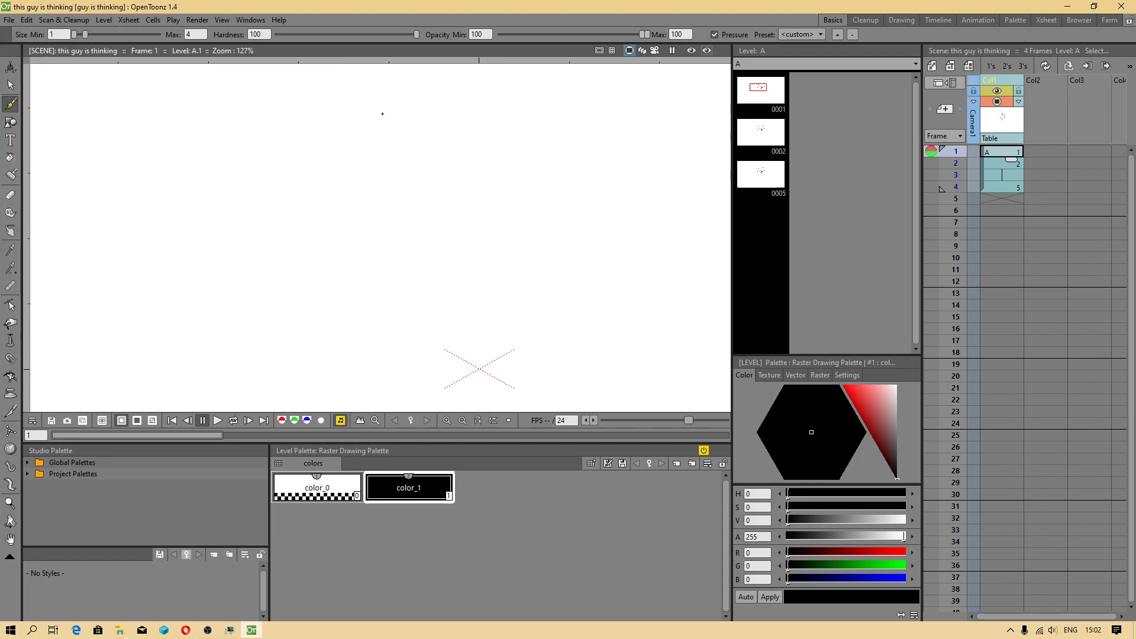
- Review the face drawings at frames 1 to 4, comparing the eyebrow from frame to frame
{"action": "scroll", "coordinate": [524, 198], "scroll_direction": "down", "scroll_amount": 14}
{"action": "left_click", "coordinate": [999, 163]}
{"action": "left_click", "coordinate": [997, 154]}
{"action": "left_click", "coordinate": [515, 161]}
{"action": "left_click", "coordinate": [994, 166]}
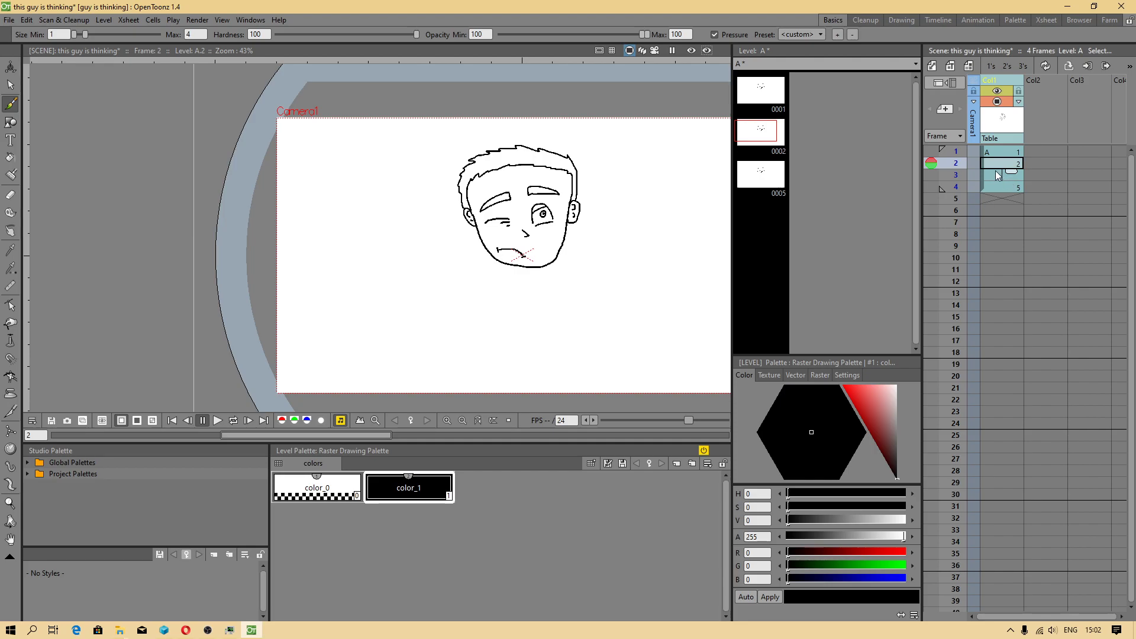
{"action": "left_click", "coordinate": [993, 175]}
{"action": "left_click", "coordinate": [993, 188]}
{"action": "left_click", "coordinate": [558, 231]}
{"action": "left_click", "coordinate": [993, 176]}
{"action": "left_click", "coordinate": [995, 152]}
{"action": "scroll", "coordinate": [615, 189], "scroll_direction": "up", "scroll_amount": 2}
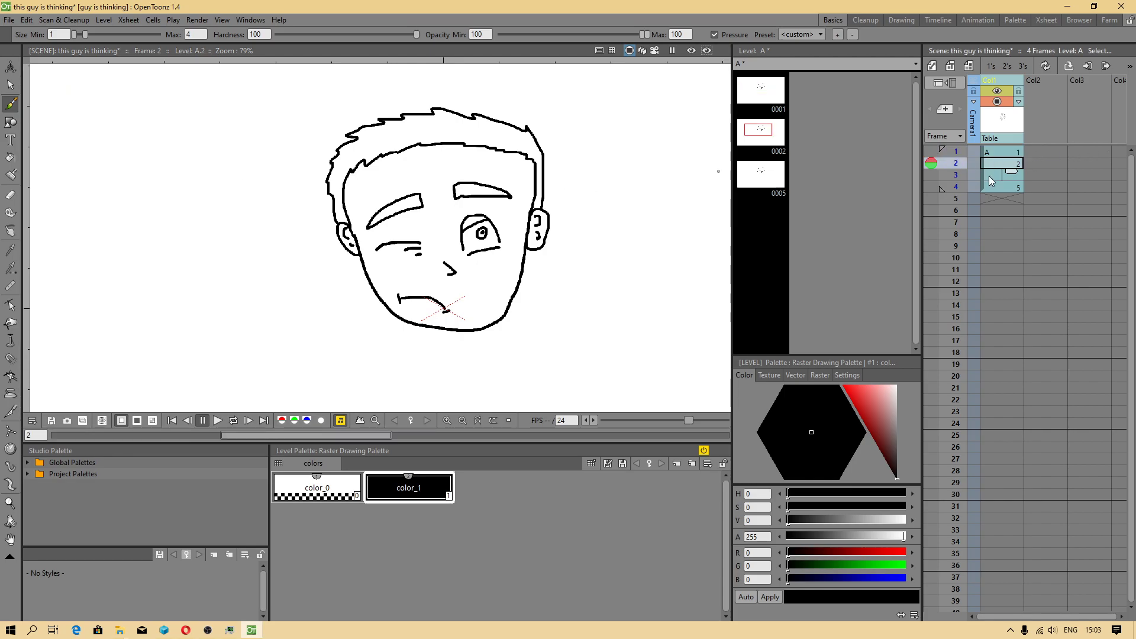
{"action": "scroll", "coordinate": [435, 219], "scroll_direction": "up", "scroll_amount": 2}
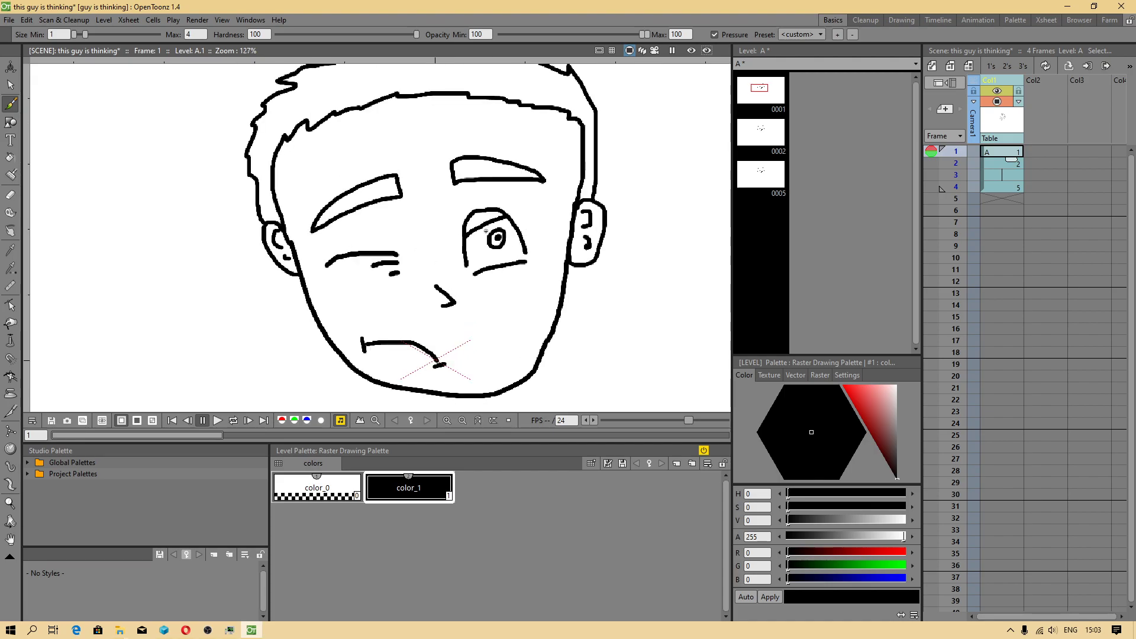
{"action": "scroll", "coordinate": [567, 201], "scroll_direction": "down", "scroll_amount": 3}
{"action": "scroll", "coordinate": [568, 200], "scroll_direction": "up", "scroll_amount": 2}
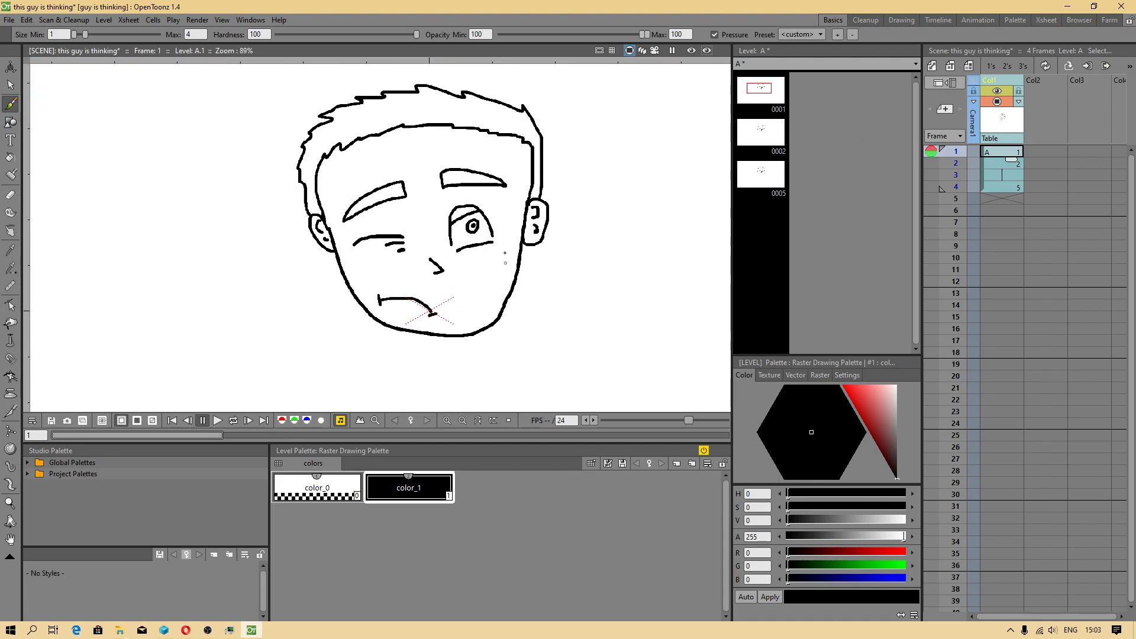
- Save the scene together with all its levels and quit OpenToonz
{"action": "left_click", "coordinate": [8, 19]}
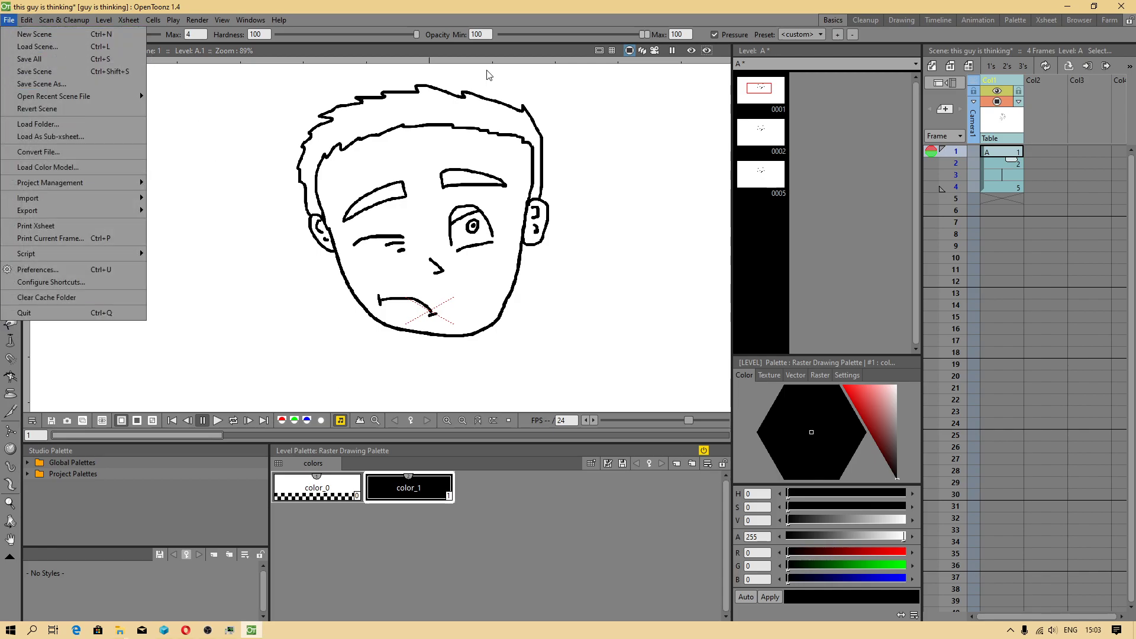
{"action": "left_click", "coordinate": [33, 58]}
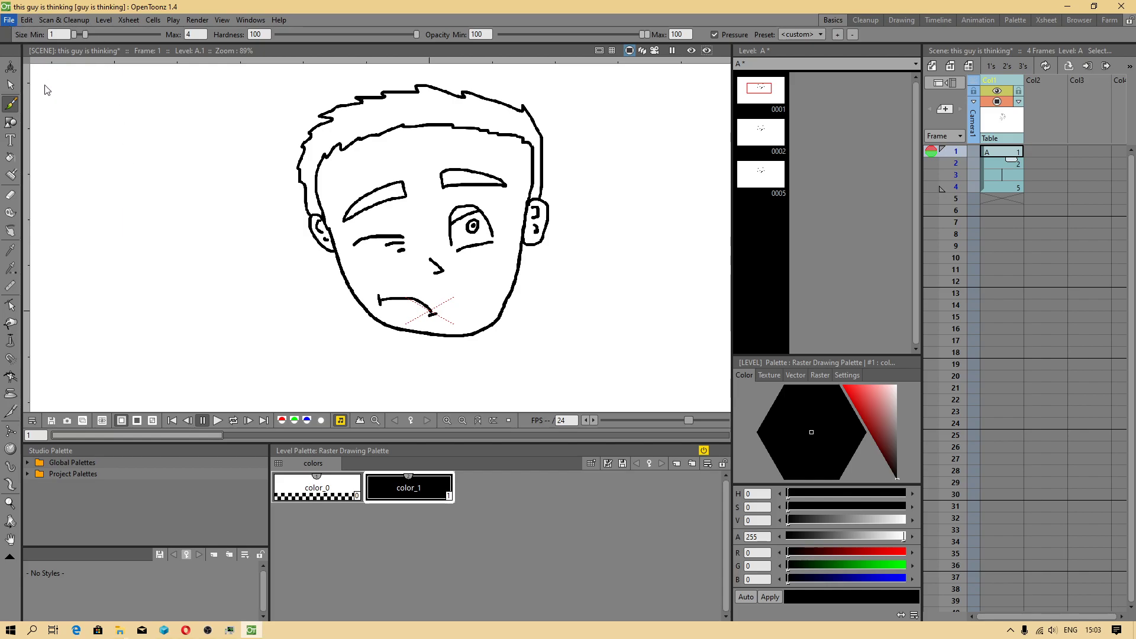
{"action": "left_click", "coordinate": [9, 20]}
{"action": "left_click", "coordinate": [41, 313]}
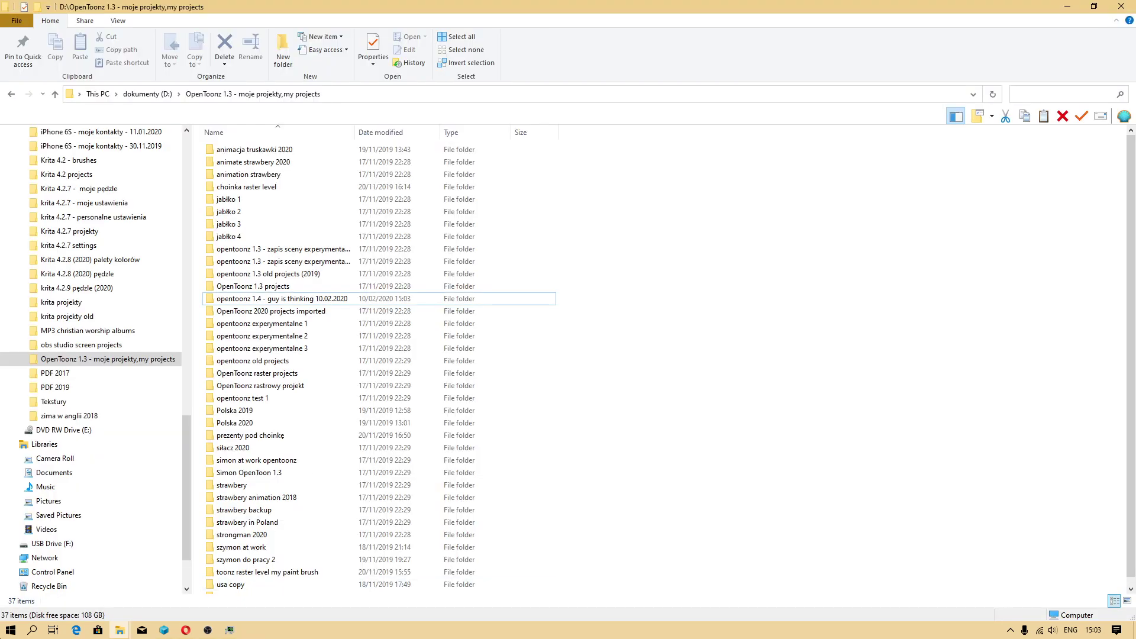
- Start OpenToonz 1.4 again and dismiss its startup window without opening a scene
{"action": "left_click", "coordinate": [10, 630]}
{"action": "left_click", "coordinate": [52, 380]}
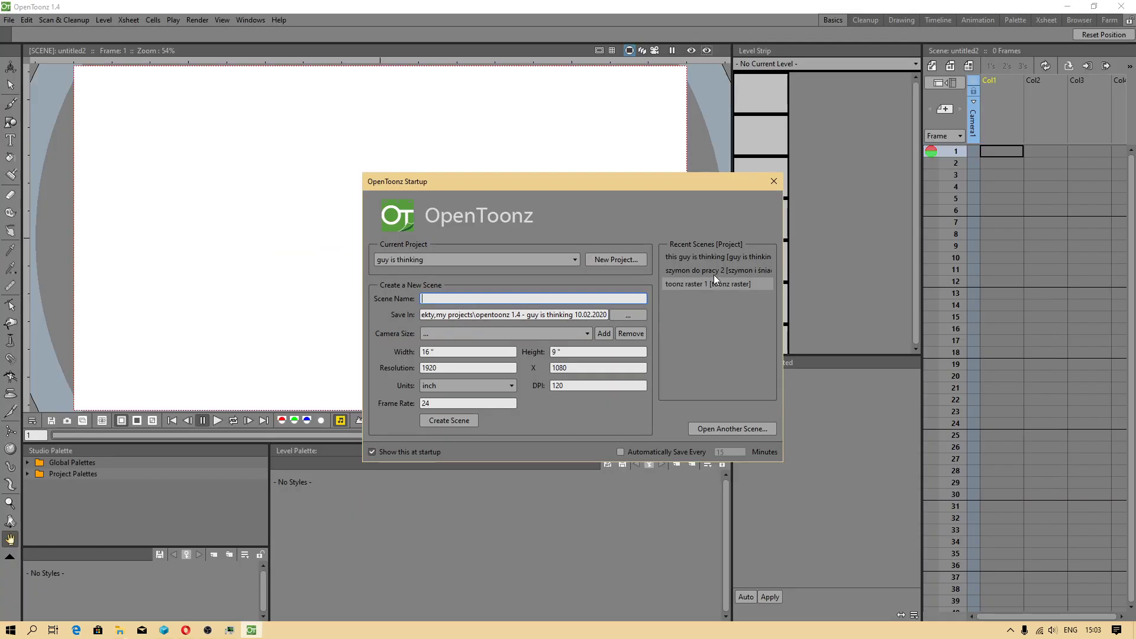
{"action": "left_click", "coordinate": [207, 630]}
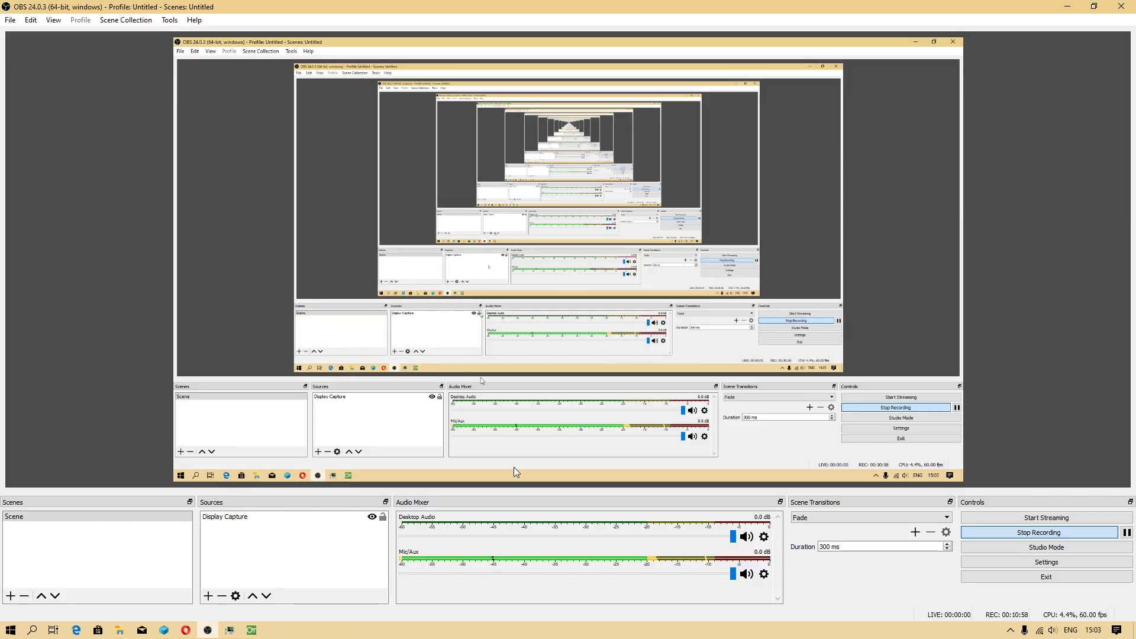
{"action": "left_click", "coordinate": [1067, 6]}
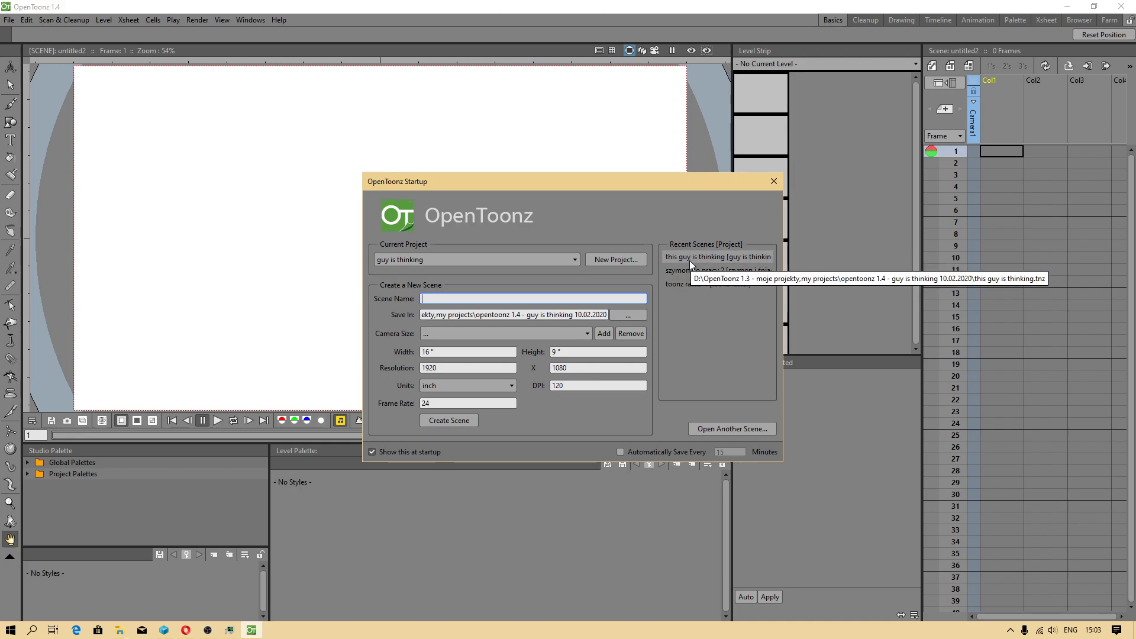
{"action": "left_click", "coordinate": [773, 181]}
- Open the folder chooser for the custom project path in the General preferences, return to the "OpenToonz 1.3 - moje projekty,my projects" folder and widen the folder tree
{"action": "left_click", "coordinate": [9, 19]}
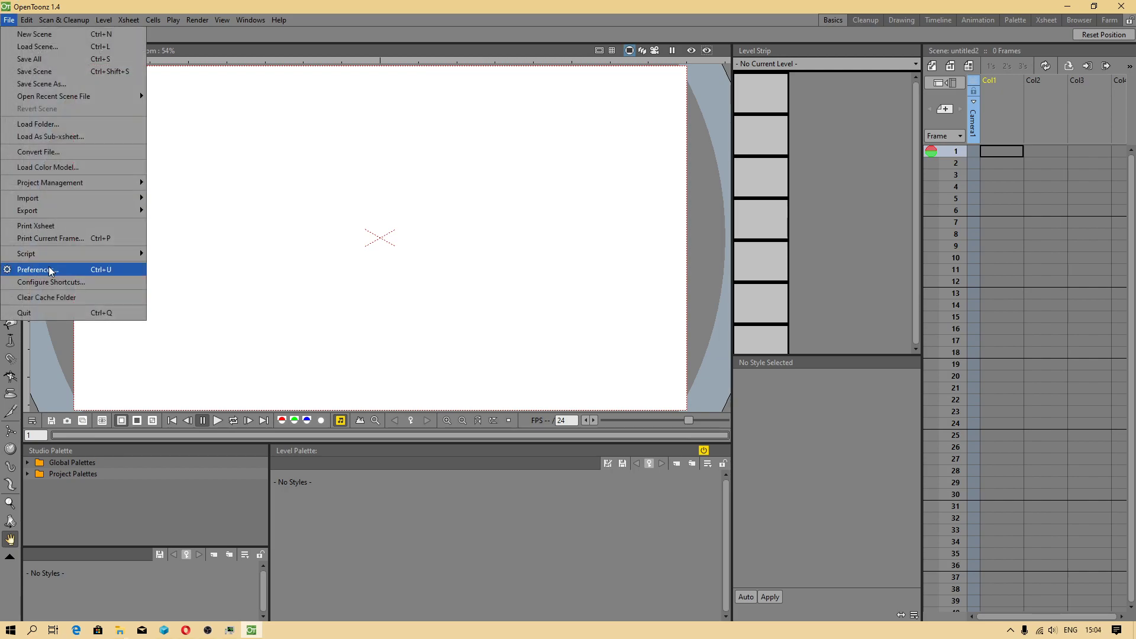
{"action": "left_click", "coordinate": [50, 271]}
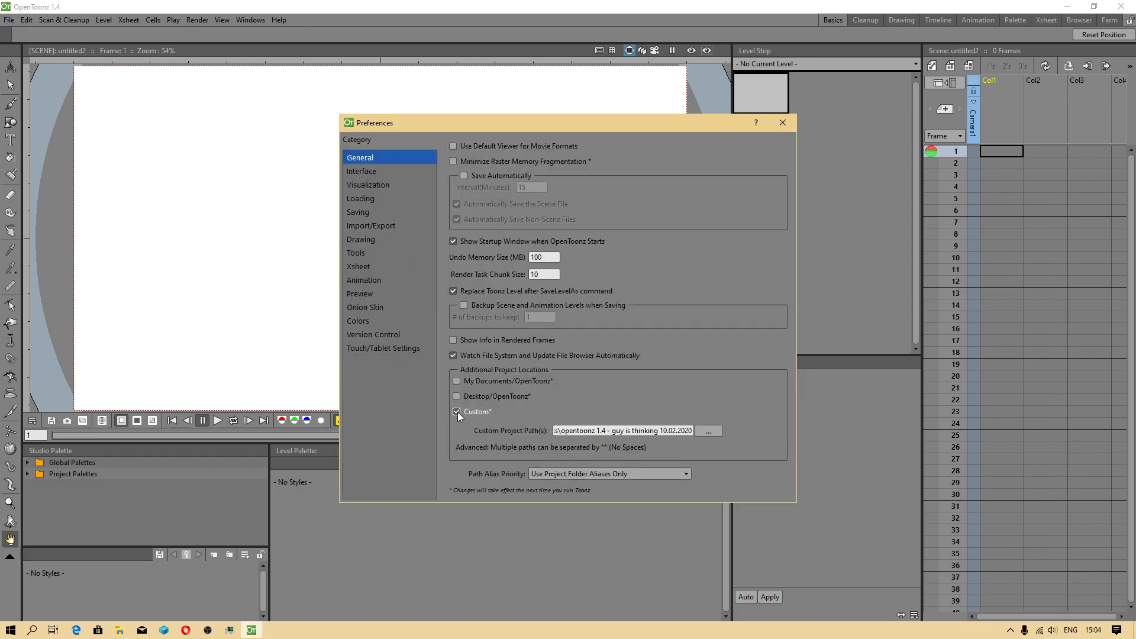
{"action": "left_click", "coordinate": [709, 431]}
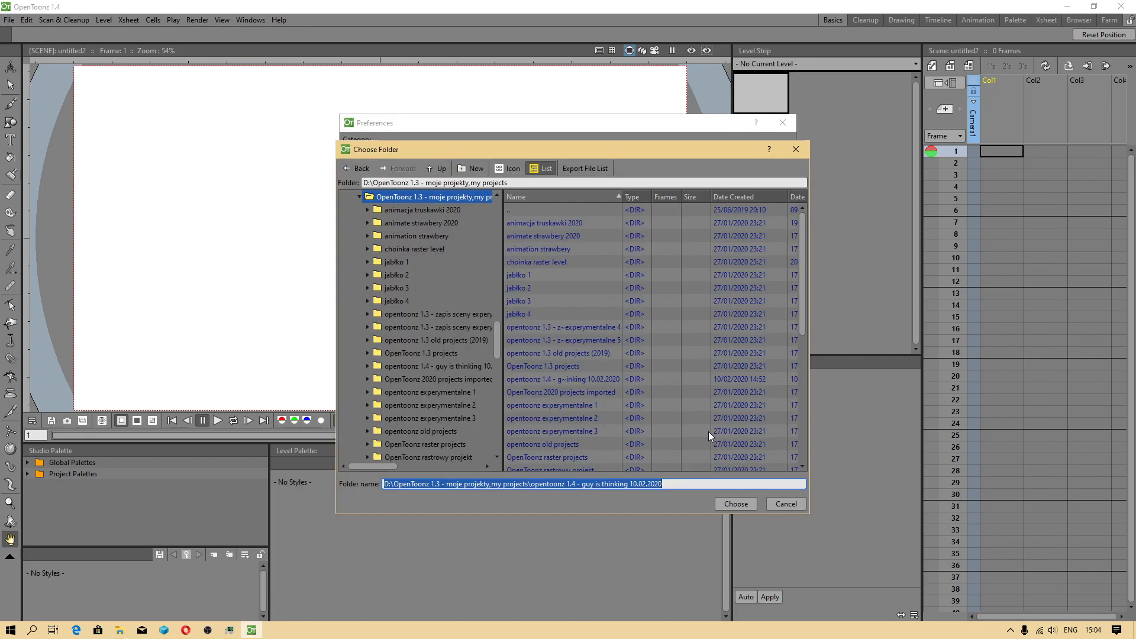
{"action": "double_click", "coordinate": [506, 339]}
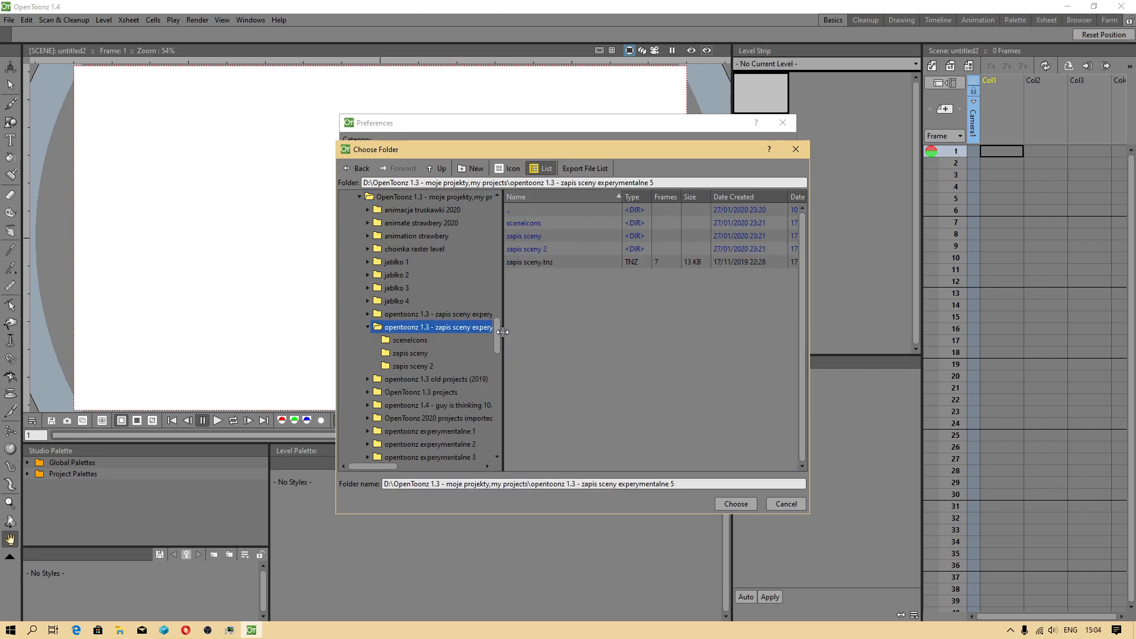
{"action": "left_click", "coordinate": [481, 197]}
{"action": "left_click_drag", "start_coordinate": [502, 264], "coordinate": [651, 355]}
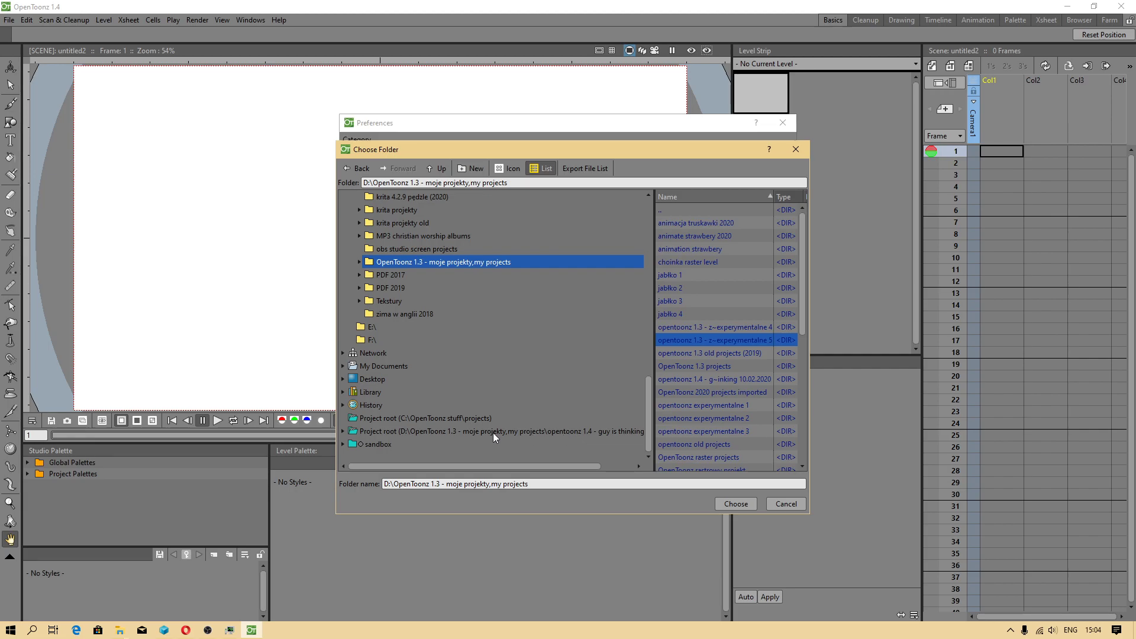
- Inspect the "opentoonz 1.4 - guy is thinking 10.02.2020" folder, then close the folder chooser and the preferences without changing the path
{"action": "mouse_move", "coordinate": [429, 467]}
{"action": "left_mouse_down"}
{"action": "mouse_move", "coordinate": [503, 472]}
{"action": "mouse_move", "coordinate": [418, 460]}
{"action": "left_mouse_up"}
{"action": "scroll", "coordinate": [485, 414], "scroll_direction": "up", "scroll_amount": 3}
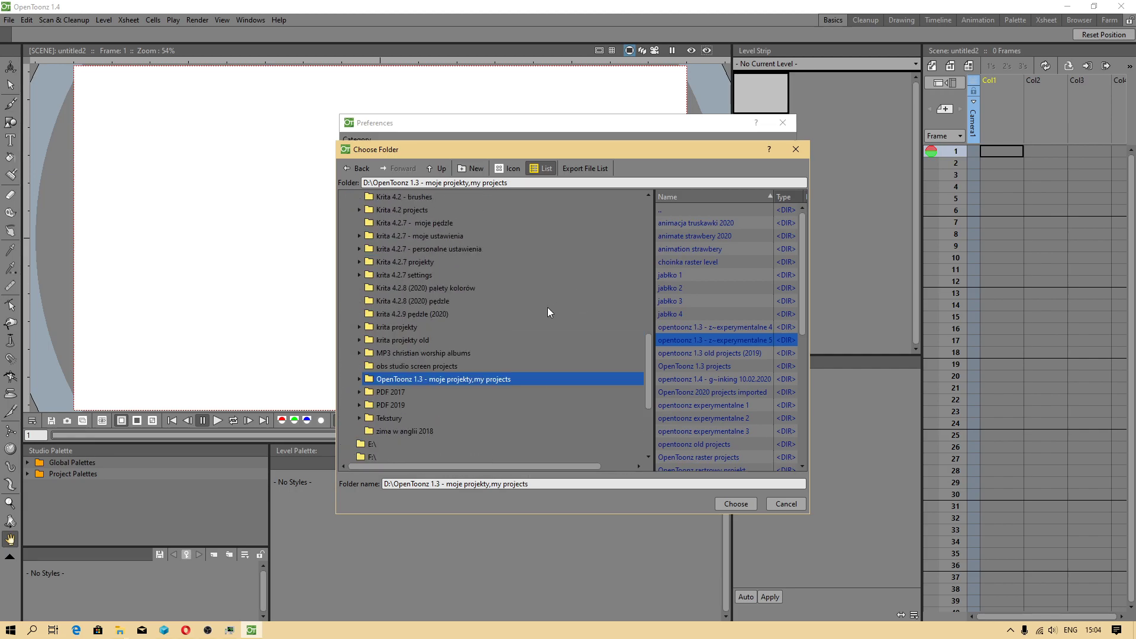
{"action": "left_click", "coordinate": [358, 379]}
{"action": "scroll", "coordinate": [509, 380], "scroll_direction": "down", "scroll_amount": 4}
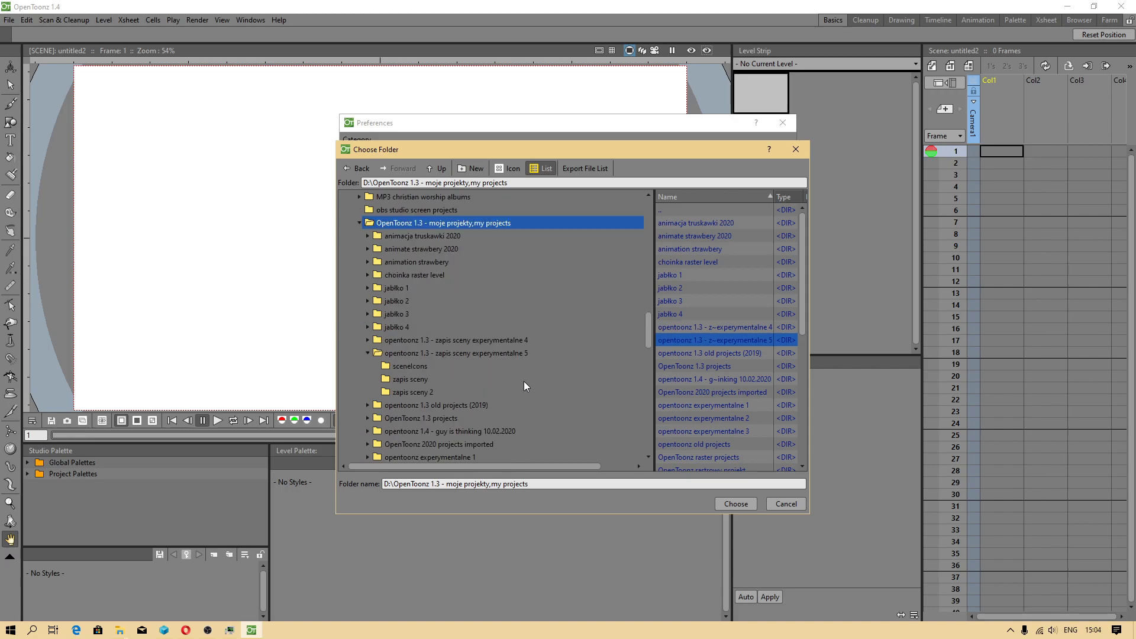
{"action": "scroll", "coordinate": [592, 420], "scroll_direction": "down", "scroll_amount": 3}
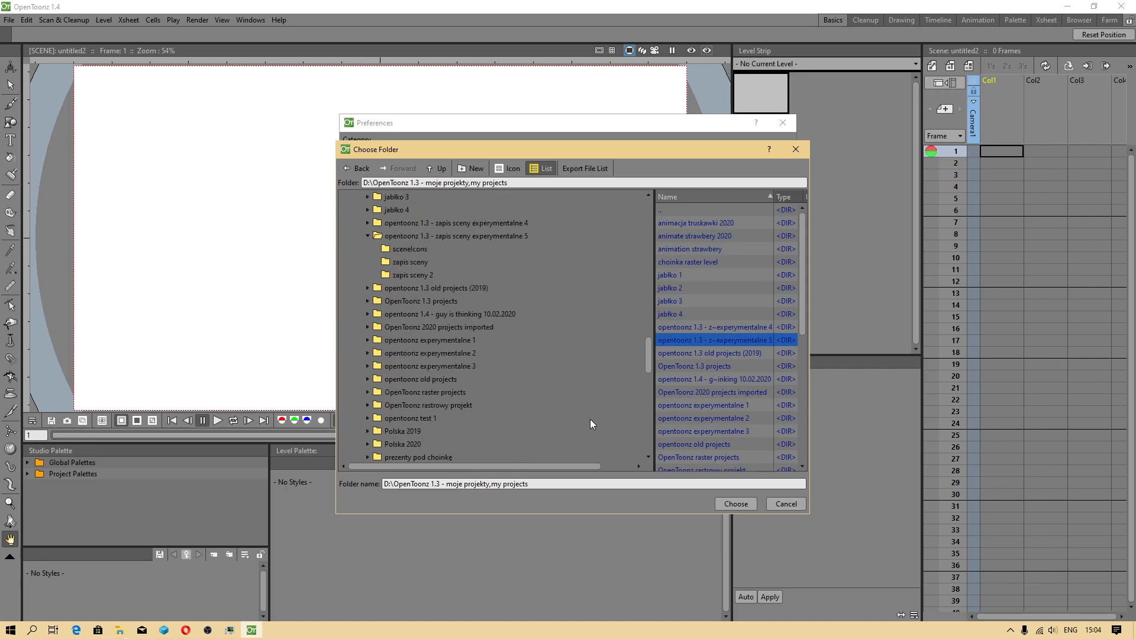
{"action": "double_click", "coordinate": [414, 315]}
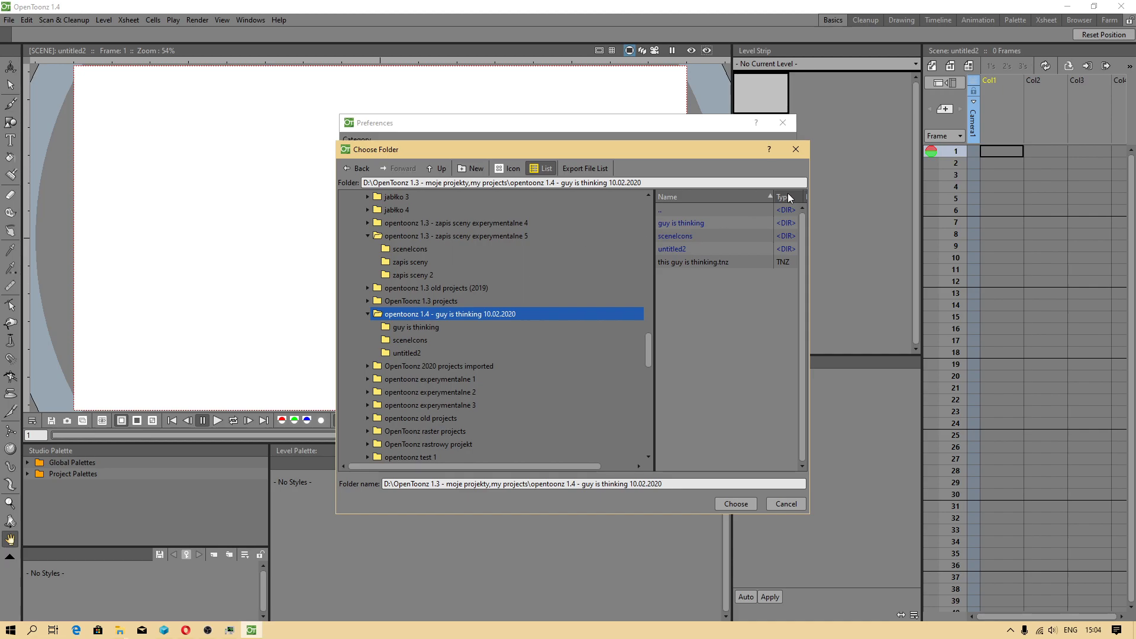
{"action": "left_click", "coordinate": [797, 150]}
{"action": "left_click", "coordinate": [781, 124]}
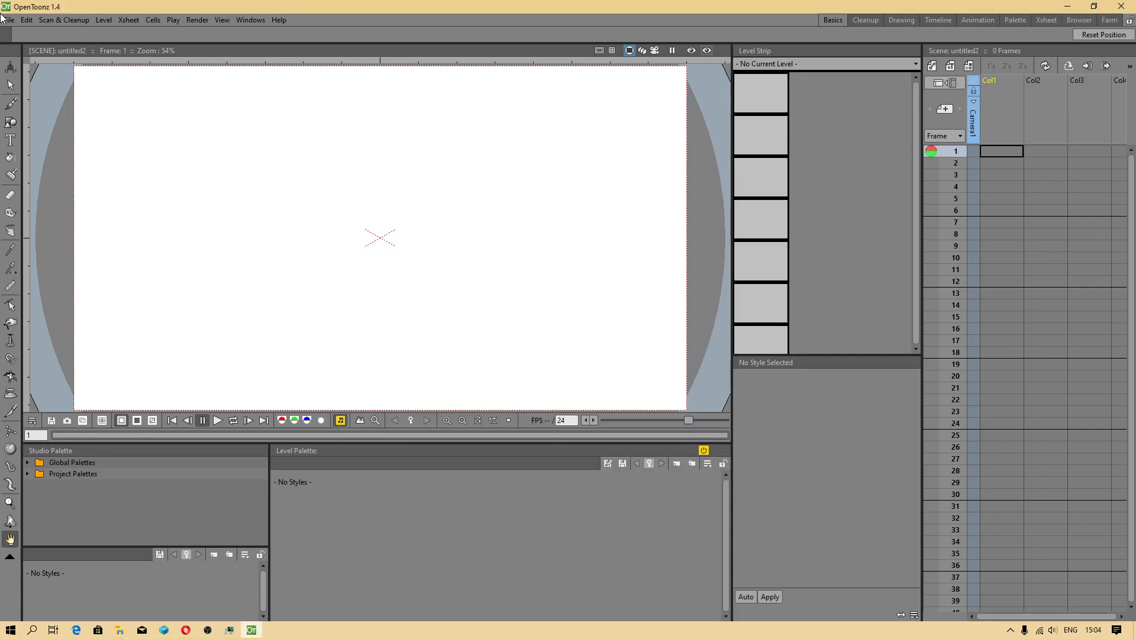
- View the available project roots in the New Project dialog and close it without creating a project
{"action": "left_click", "coordinate": [8, 20]}
{"action": "mouse_move", "coordinate": [77, 184]}
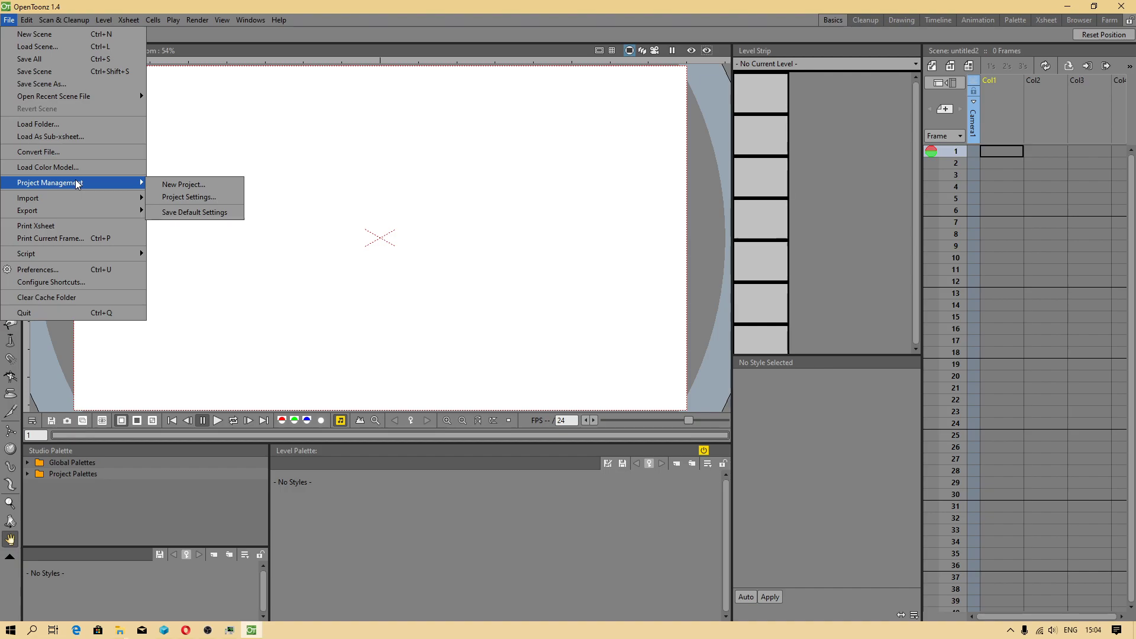
{"action": "left_click", "coordinate": [226, 188]}
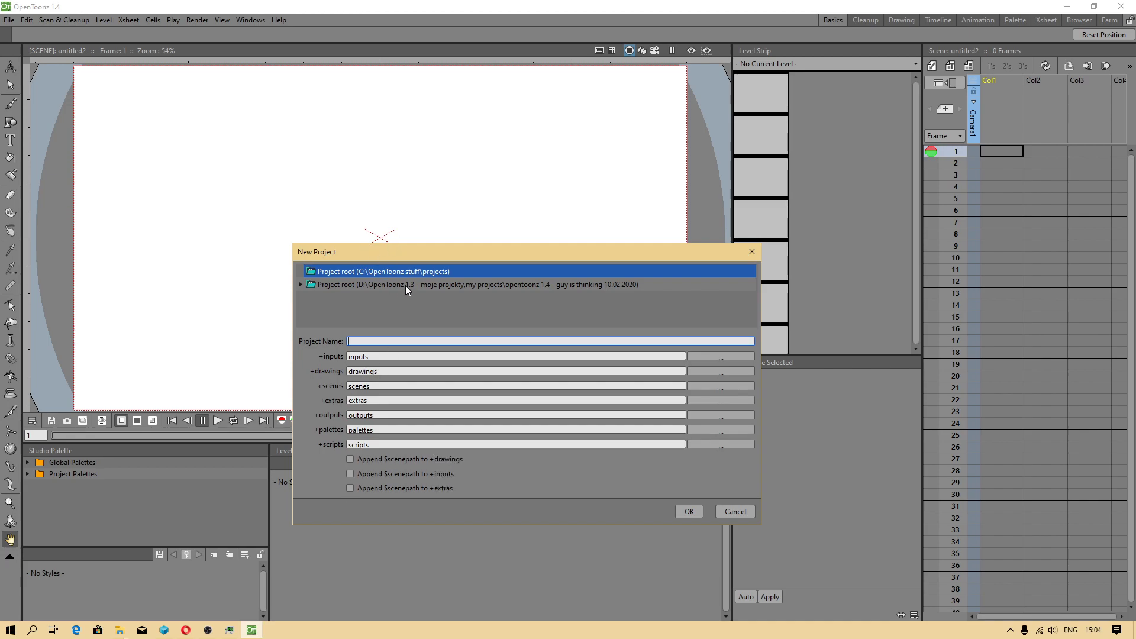
{"action": "left_click", "coordinate": [750, 252]}
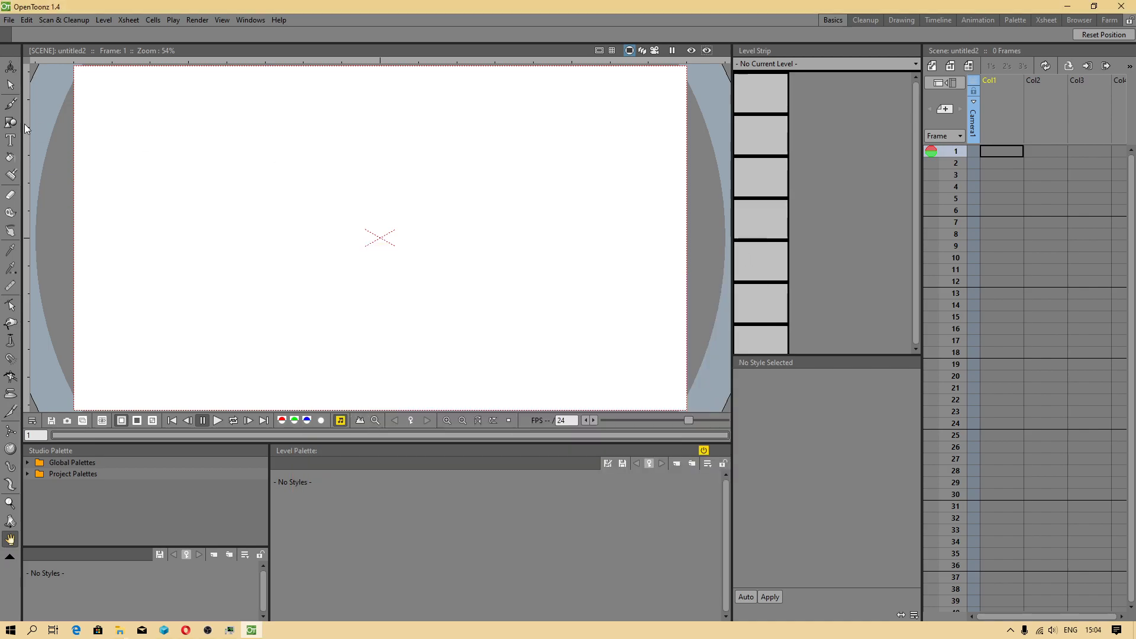
- Load the scene "this guy is thinking.tnz" from the "opentoonz 1.4 - guy is thinking 10.02.2020" project root
{"action": "left_click", "coordinate": [9, 19]}
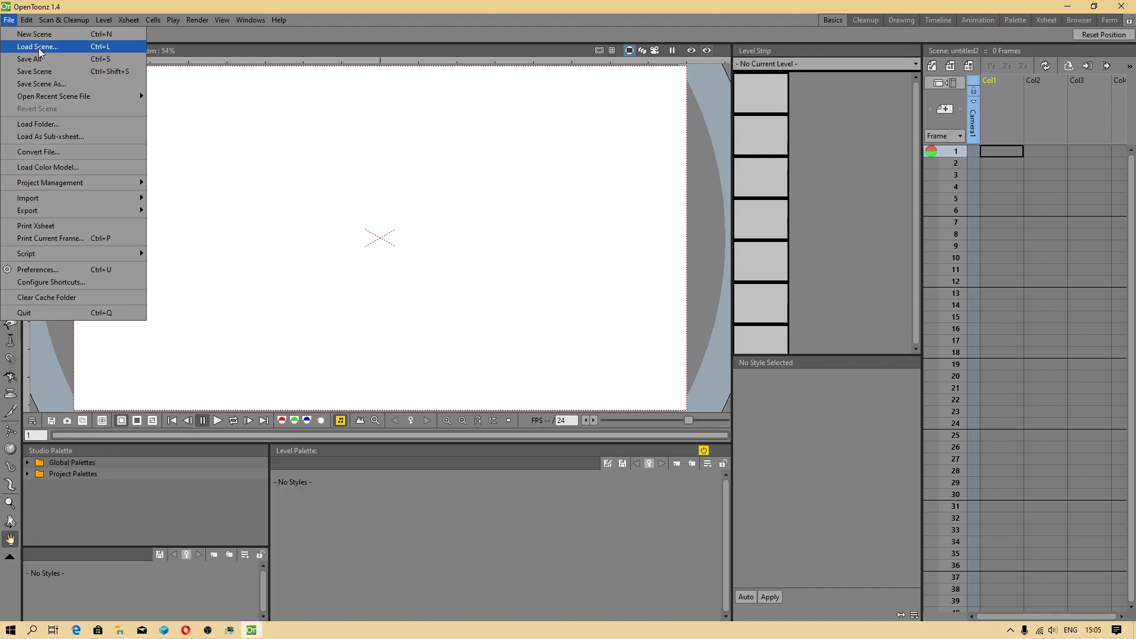
{"action": "left_click", "coordinate": [41, 52]}
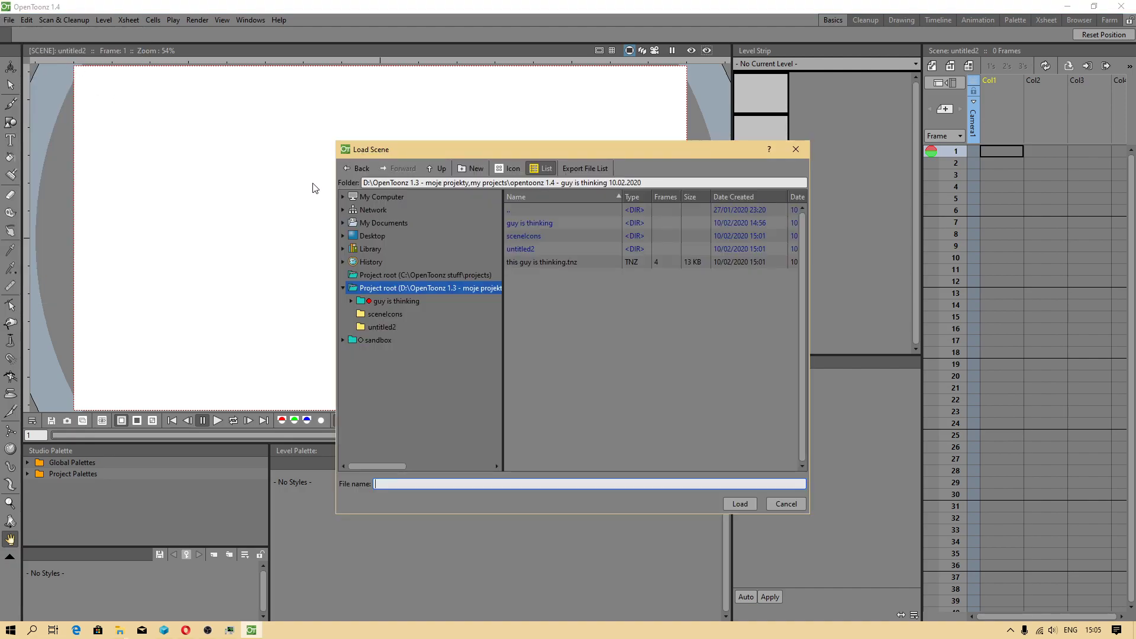
{"action": "left_click", "coordinate": [403, 304]}
{"action": "double_click", "coordinate": [395, 290]}
{"action": "left_click", "coordinate": [544, 262]}
{"action": "left_click", "coordinate": [738, 504]}
{"action": "scroll", "coordinate": [408, 190], "scroll_direction": "down", "scroll_amount": 3}
{"action": "scroll", "coordinate": [407, 150], "scroll_direction": "up", "scroll_amount": 4}
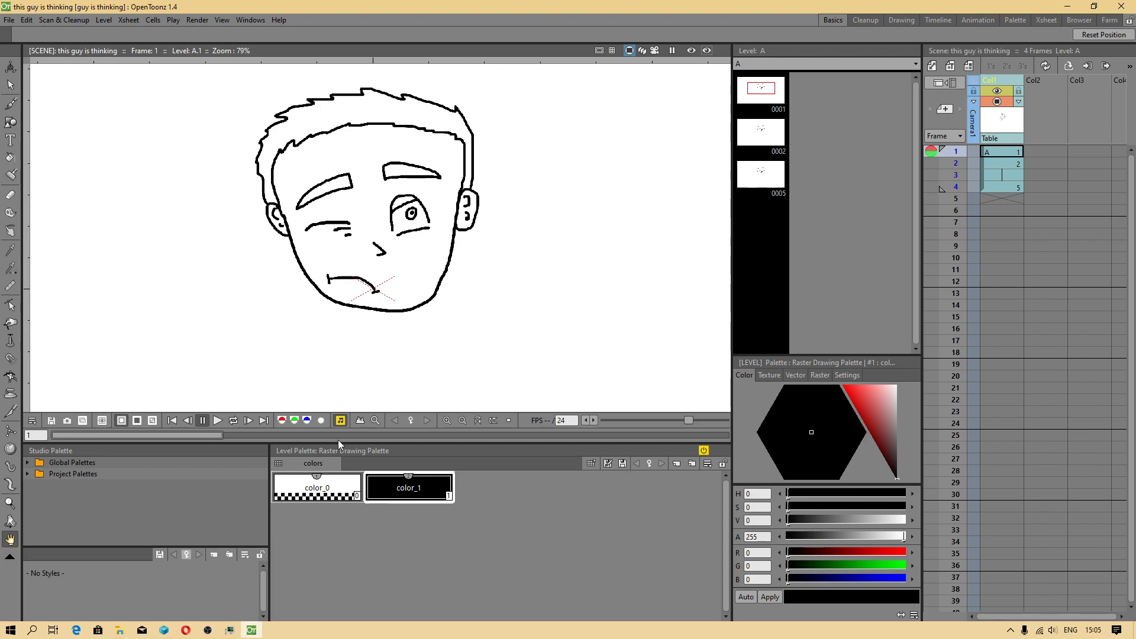
- Switch to OBS Studio to check the recording, then return to OpenToonz
{"action": "left_click", "coordinate": [9, 21]}
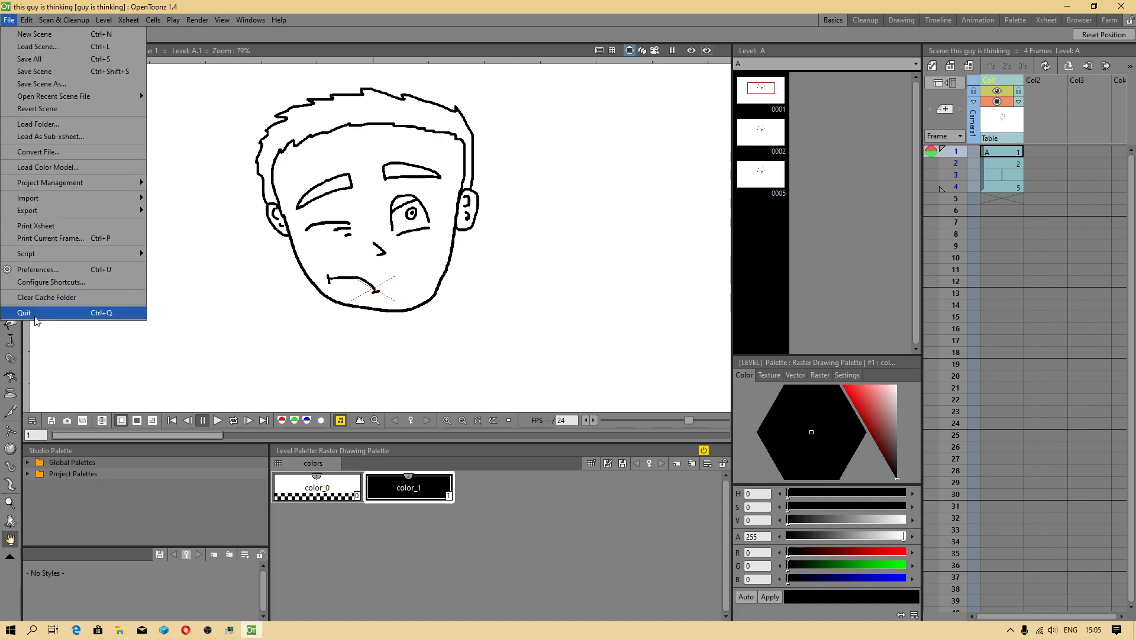
{"action": "left_click", "coordinate": [215, 631]}
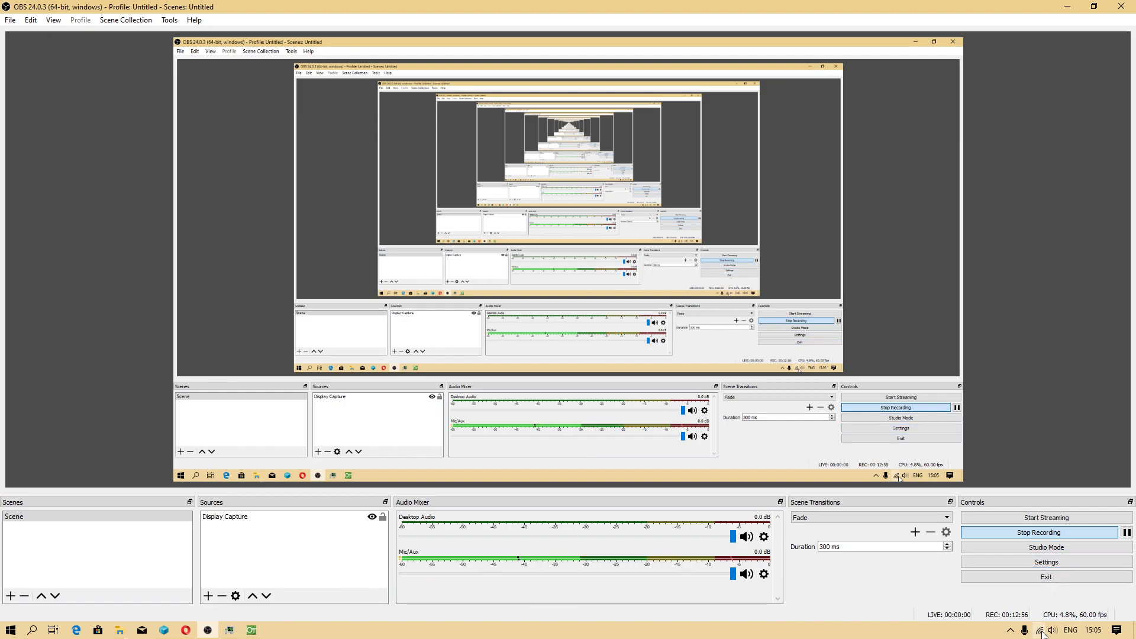
{"action": "left_click", "coordinate": [1067, 6]}
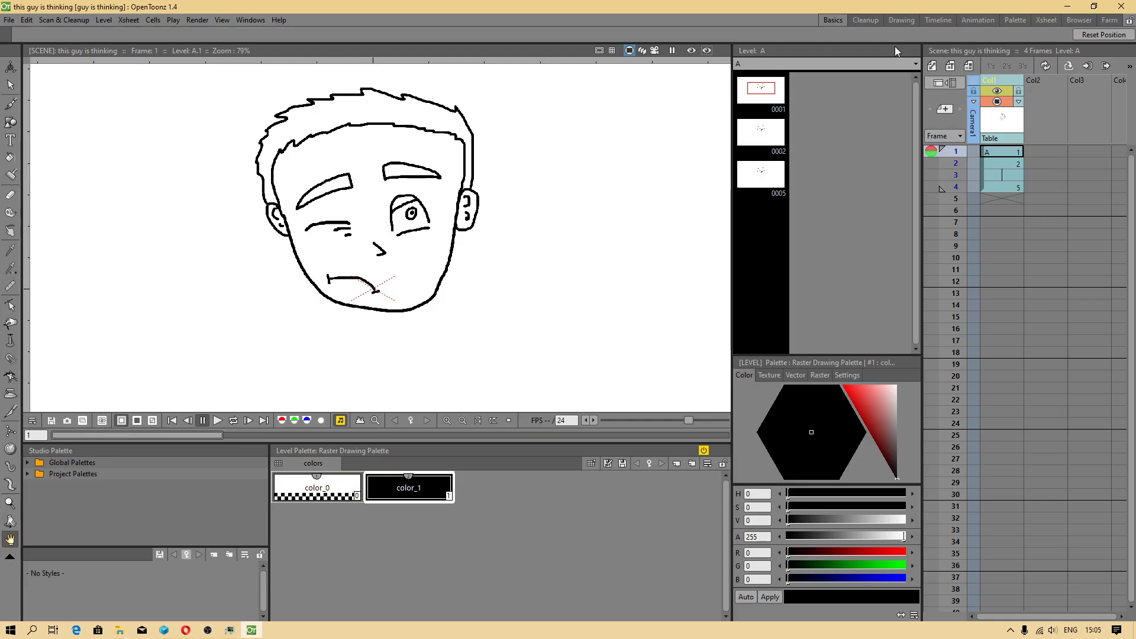
- Quit OpenToonz and switch to the File Explorer window showing the "OpenToonz 1.3 - moje projekty,my projects" folder
{"action": "left_click", "coordinate": [10, 19]}
{"action": "left_click", "coordinate": [29, 312]}
{"action": "mouse_move", "coordinate": [120, 629]}
{"action": "left_click", "coordinate": [251, 596]}
- Create a new folder named "pencill - 10.02.2020" among the project folders
{"action": "right_click", "coordinate": [711, 312]}
{"action": "mouse_move", "coordinate": [755, 480]}
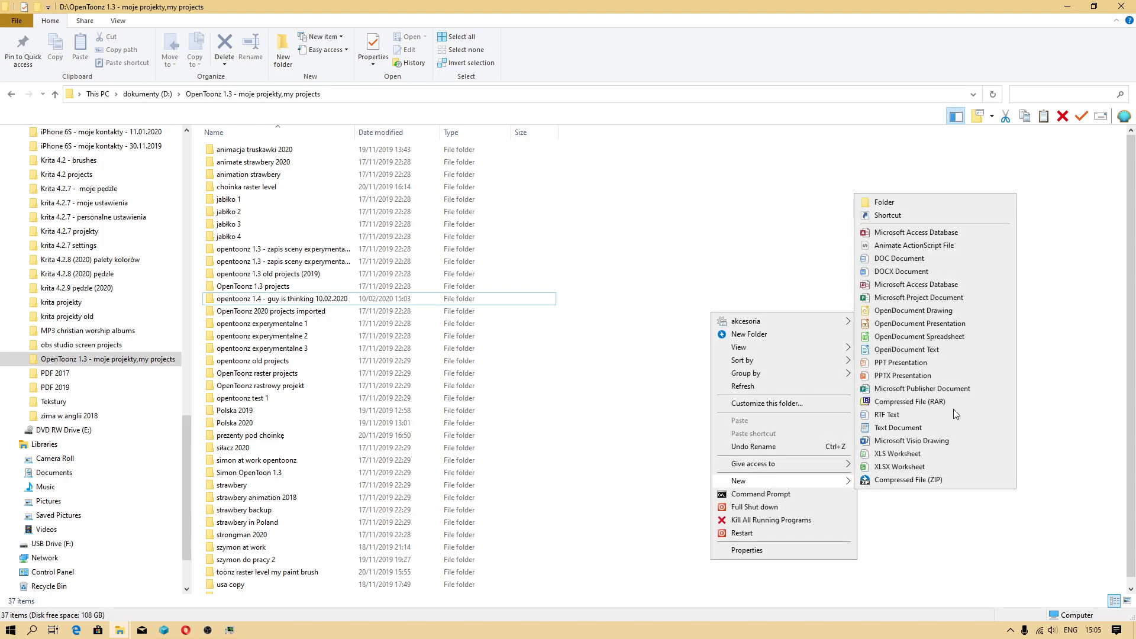
{"action": "left_click", "coordinate": [887, 205]}
{"action": "type", "text": "p"}
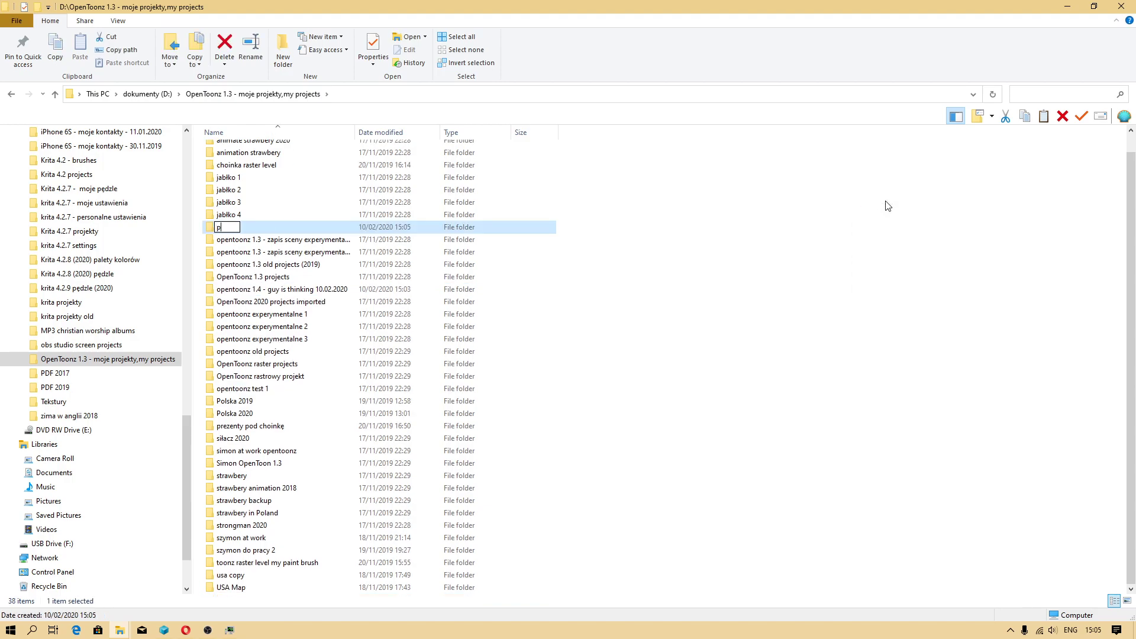
{"action": "type", "text": "encill - 10.02.2020"}
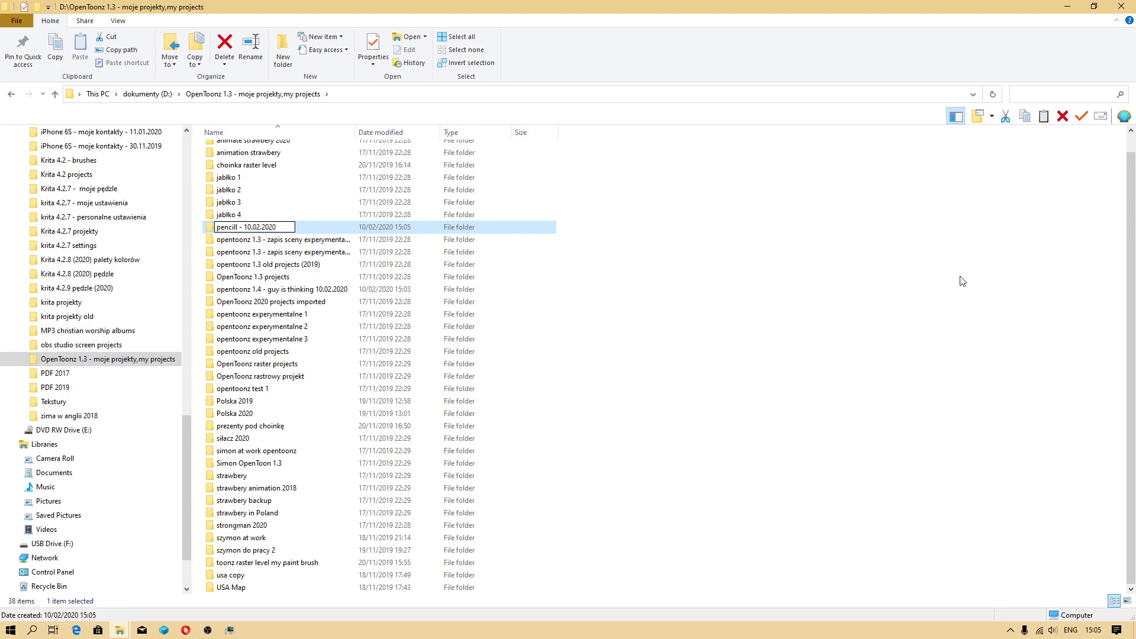
{"action": "key", "text": "Return"}
- Start OpenToonz and dismiss its startup window without creating or opening a scene
{"action": "left_click", "coordinate": [10, 629]}
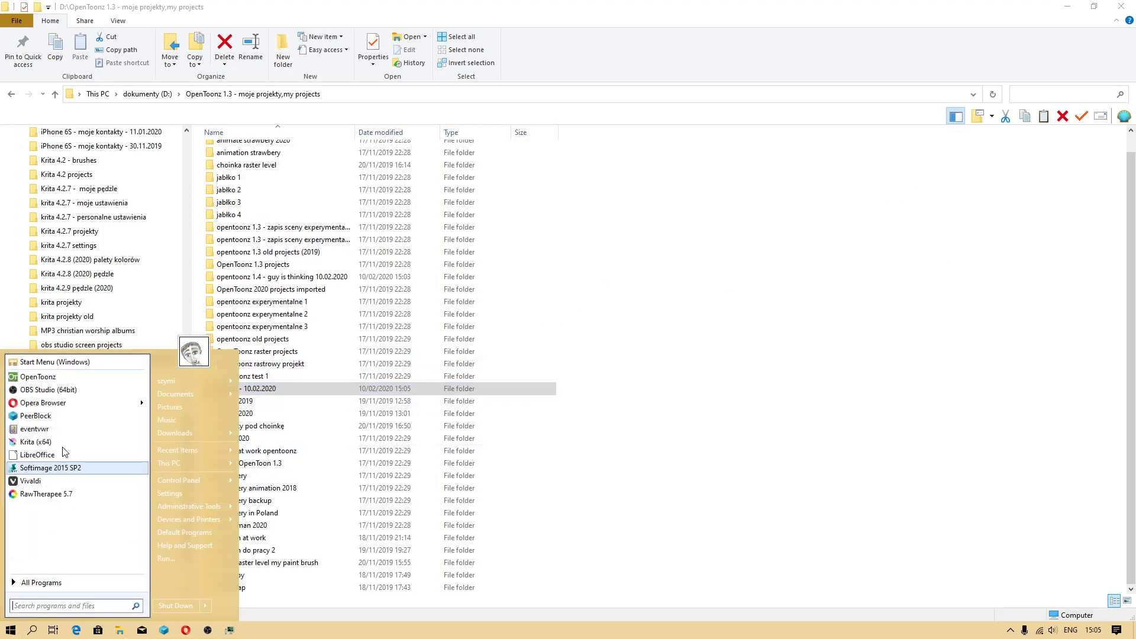
{"action": "left_click", "coordinate": [43, 377]}
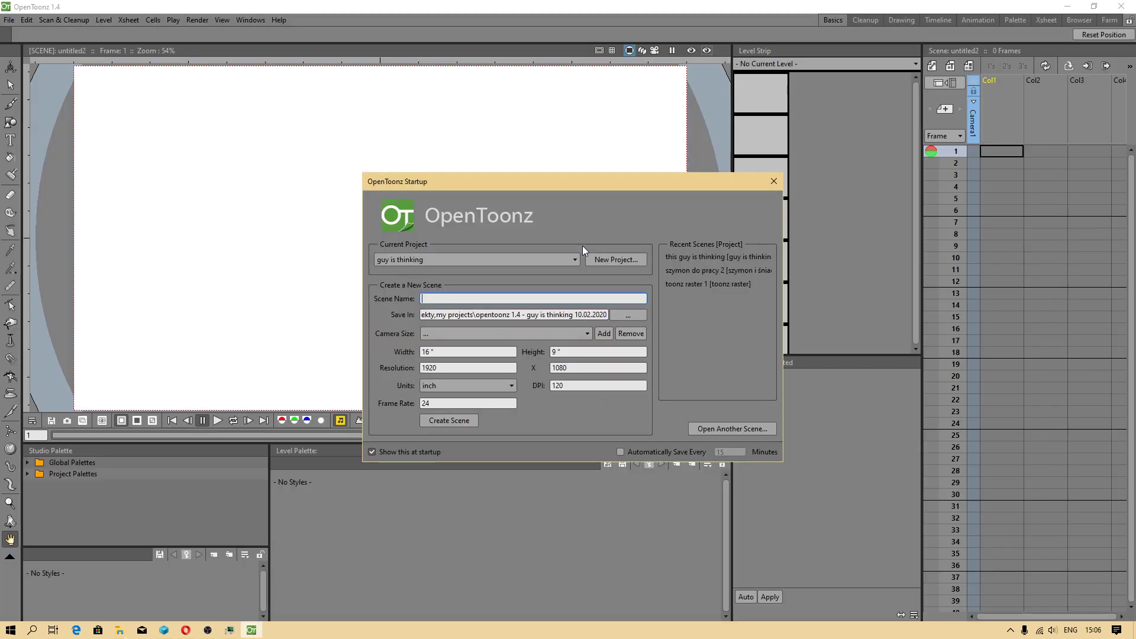
{"action": "left_click", "coordinate": [773, 182]}
- Set the custom project path in the General preferences to the "pencill - 10.02.2020" folder and close the preferences
{"action": "left_click", "coordinate": [5, 17]}
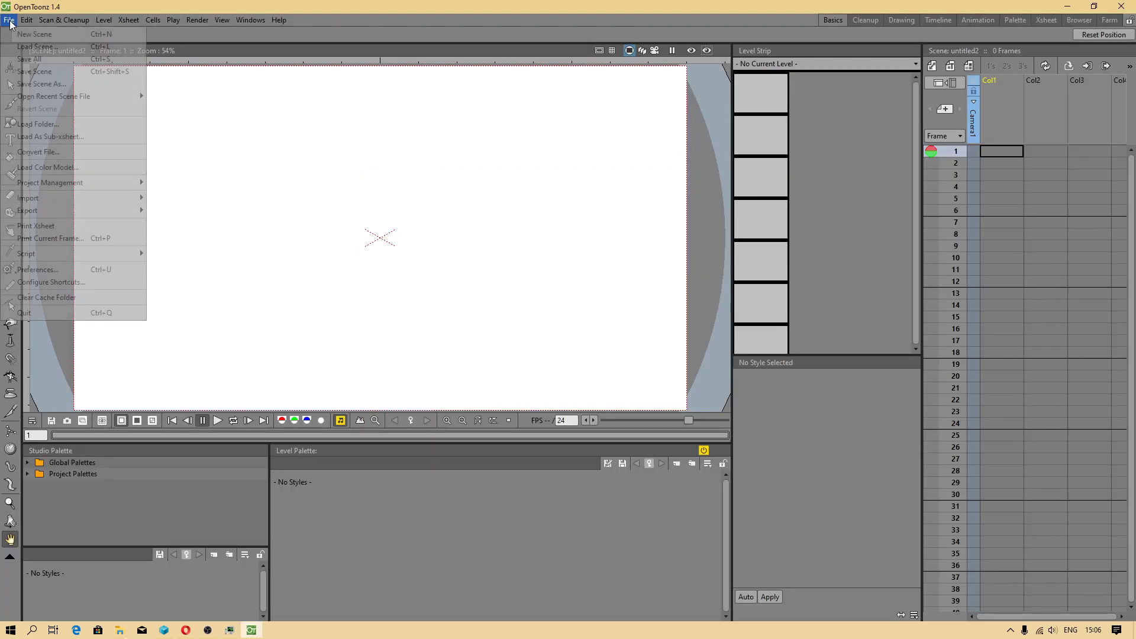
{"action": "left_click", "coordinate": [67, 272]}
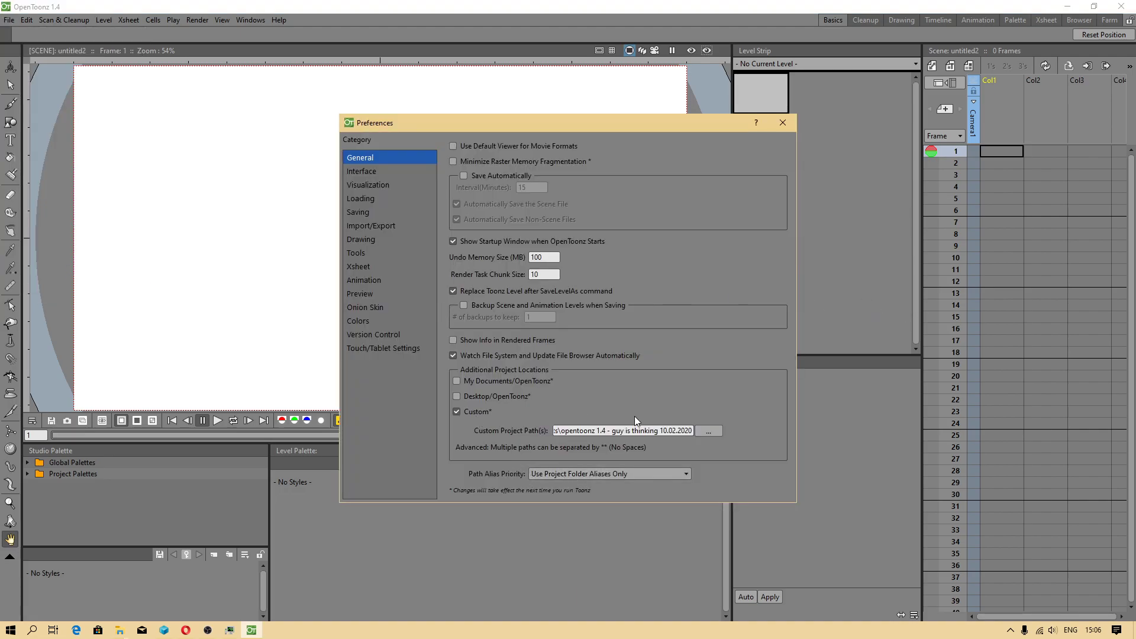
{"action": "left_click", "coordinate": [710, 430]}
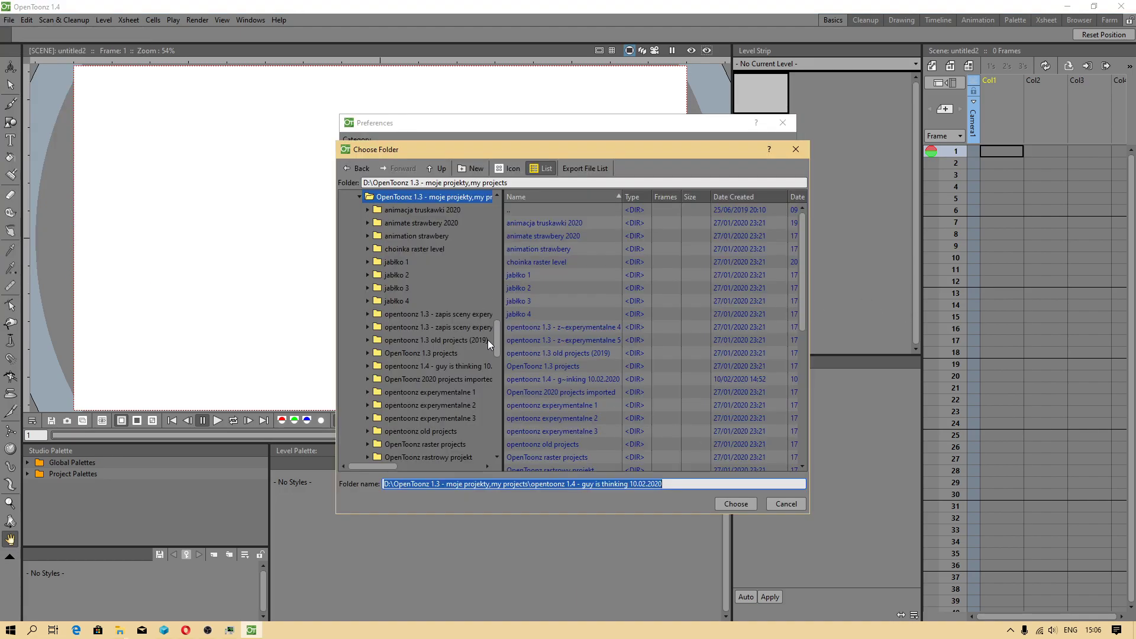
{"action": "left_click_drag", "start_coordinate": [496, 338], "coordinate": [497, 361]}
{"action": "left_click", "coordinate": [430, 395]}
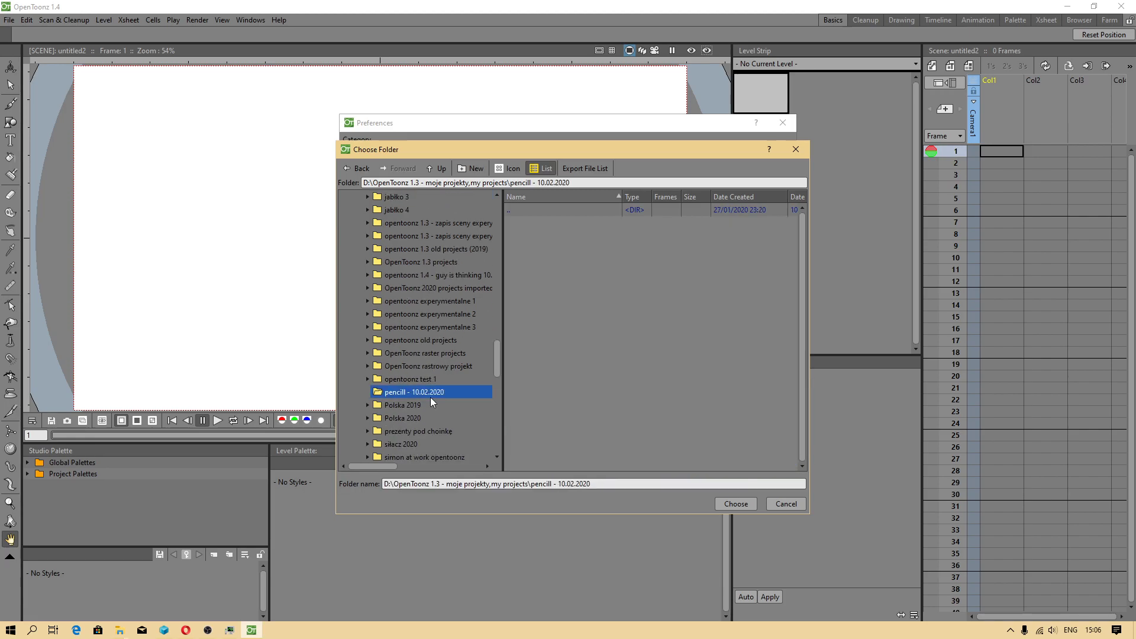
{"action": "left_click", "coordinate": [732, 503]}
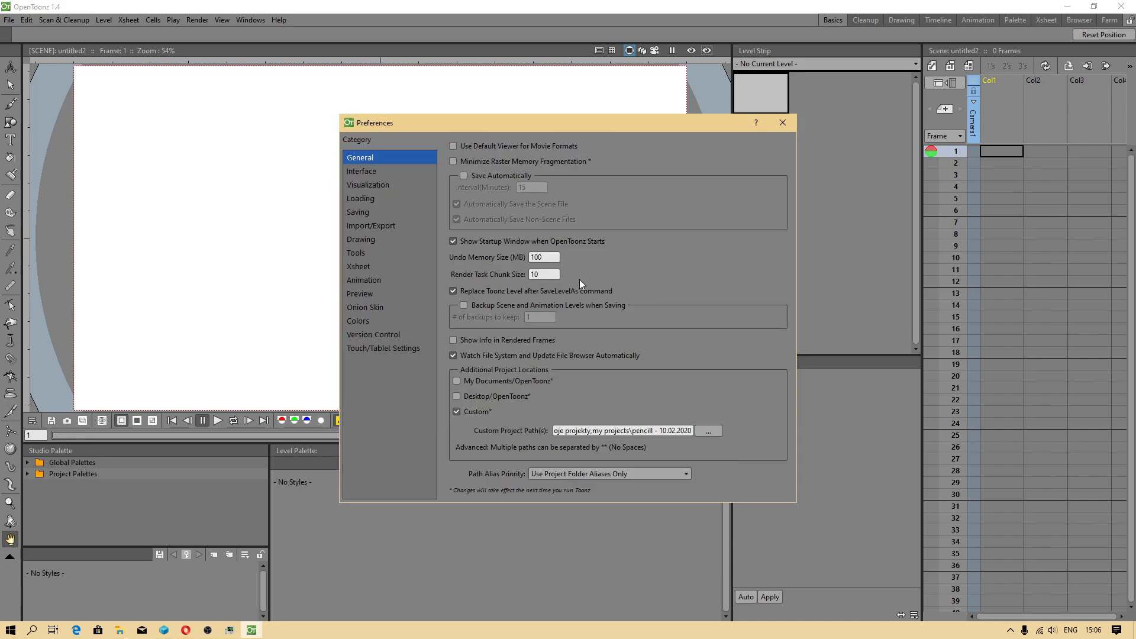
{"action": "left_click", "coordinate": [792, 123]}
- Restart OpenToonz to apply the custom project path and dismiss its startup window
{"action": "left_click", "coordinate": [9, 20]}
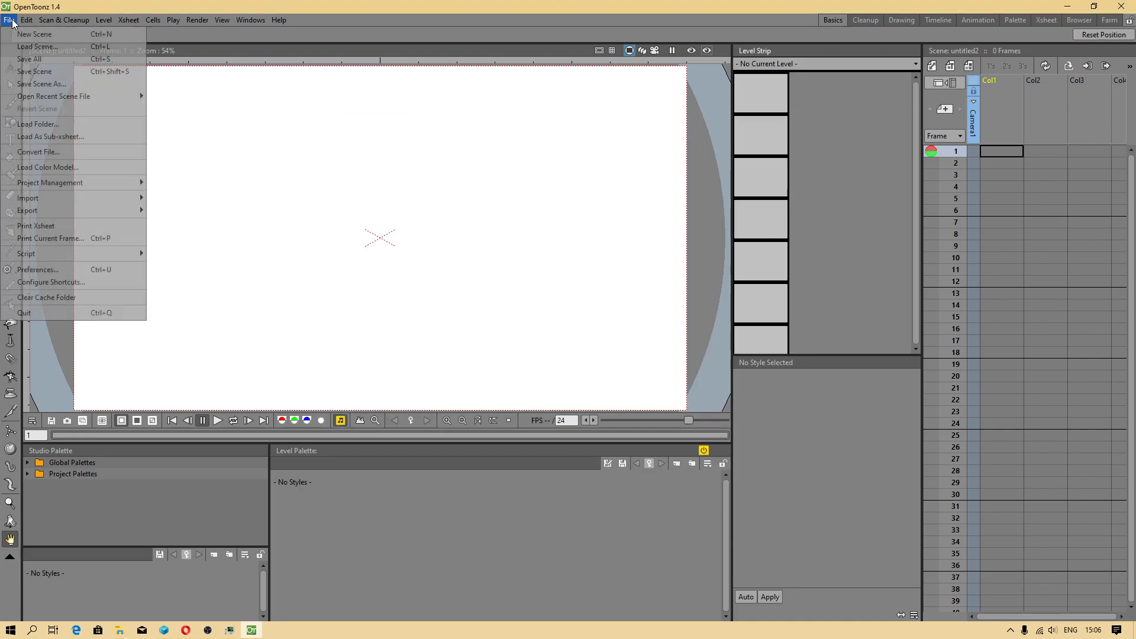
{"action": "left_click", "coordinate": [26, 314]}
{"action": "left_click", "coordinate": [10, 630]}
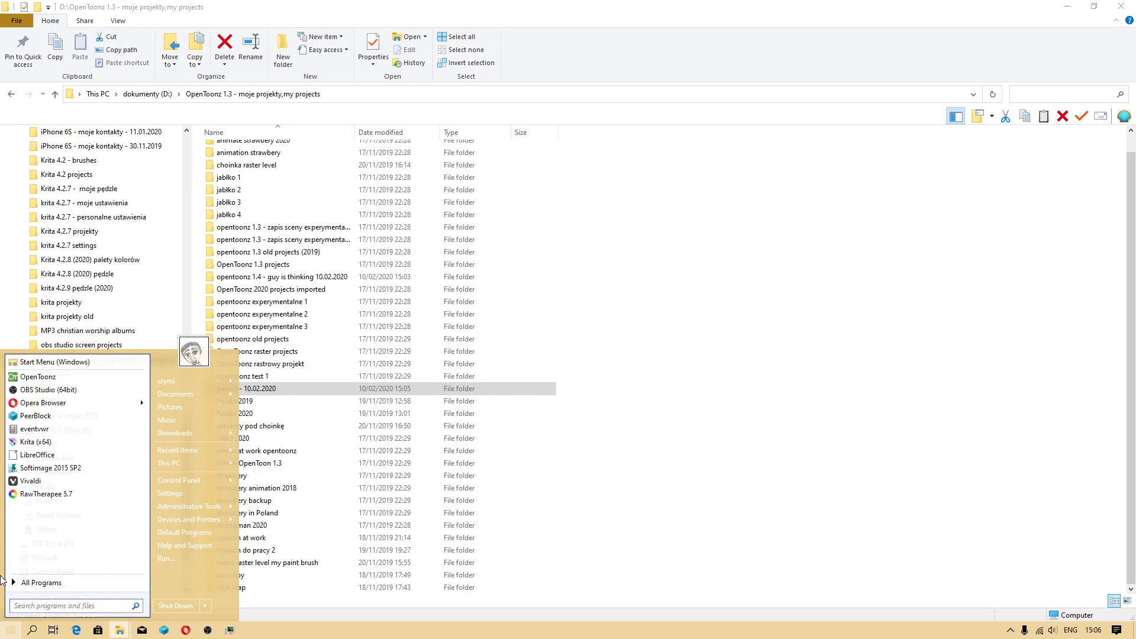
{"action": "left_click", "coordinate": [47, 380]}
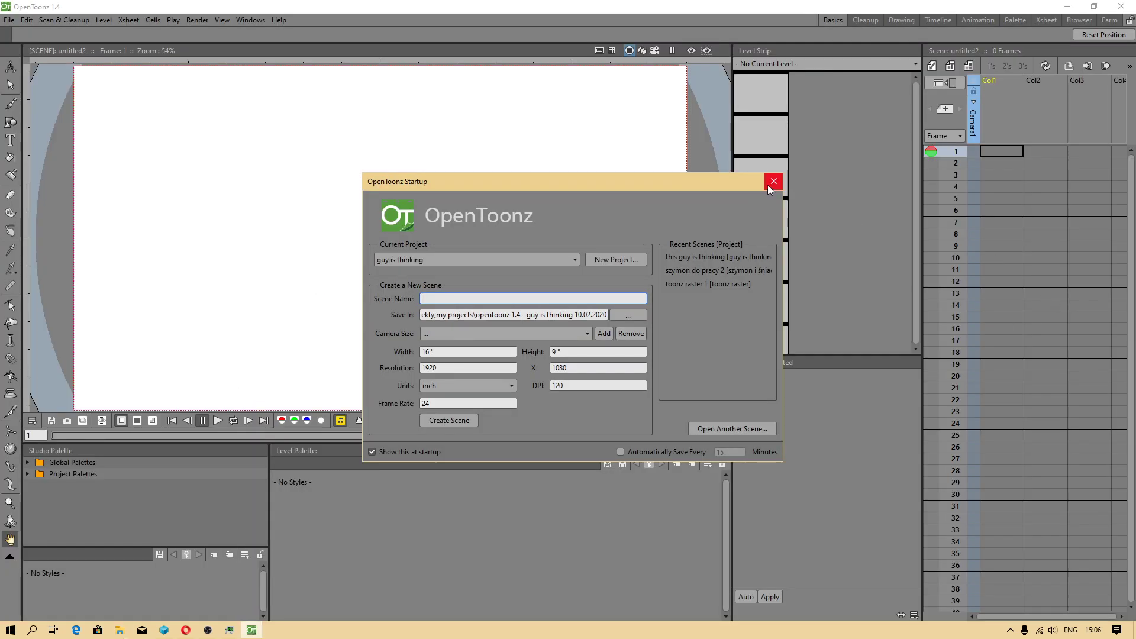
{"action": "left_click", "coordinate": [777, 183]}
- Begin a new project in the "pencill - 10.02.2020" project root and name it "pencill"
{"action": "left_click", "coordinate": [11, 20]}
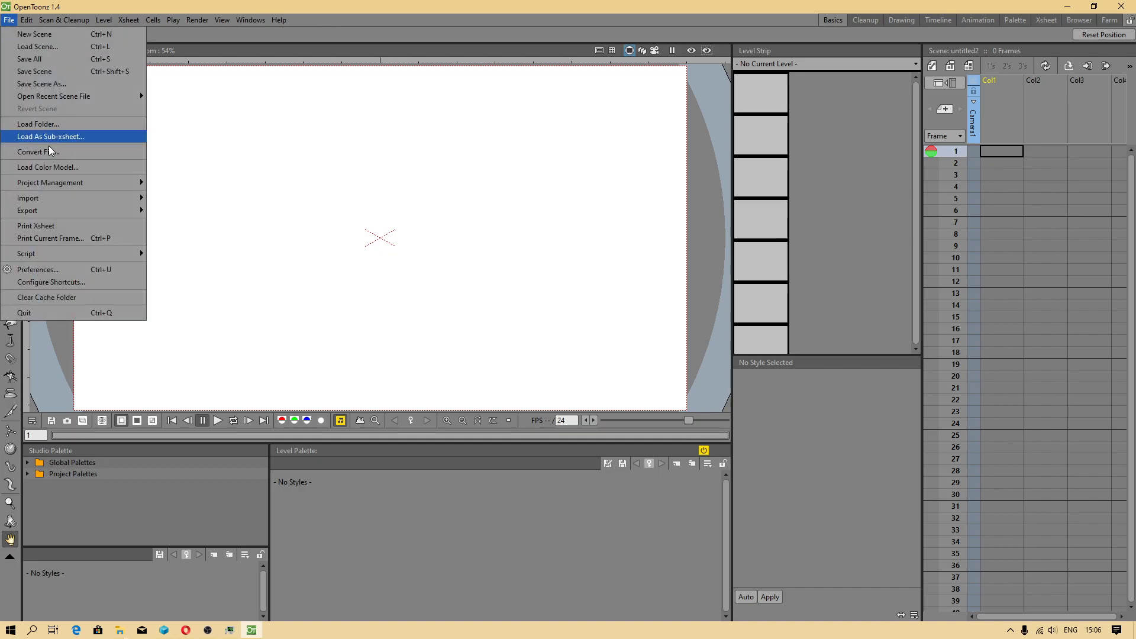
{"action": "mouse_move", "coordinate": [81, 186]}
{"action": "left_click", "coordinate": [215, 185]}
{"action": "left_click", "coordinate": [497, 286]}
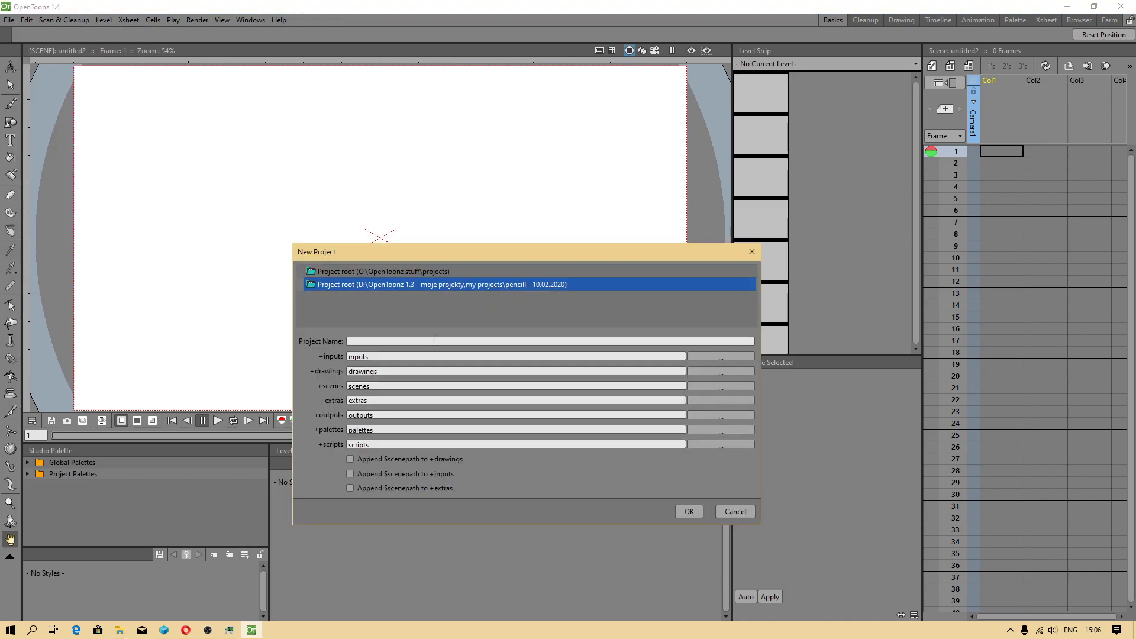
{"action": "left_click", "coordinate": [386, 340]}
{"action": "type", "text": "pencill"}
- Enable appending $scenepath to the +drawings, +inputs and +extras folders of the new project
{"action": "left_click", "coordinate": [363, 459]}
{"action": "left_click", "coordinate": [363, 473]}
{"action": "left_click", "coordinate": [363, 488]}
- Set the +inputs folder of the new project to the "pencill - 10.02.2020" project root
{"action": "left_click", "coordinate": [727, 356]}
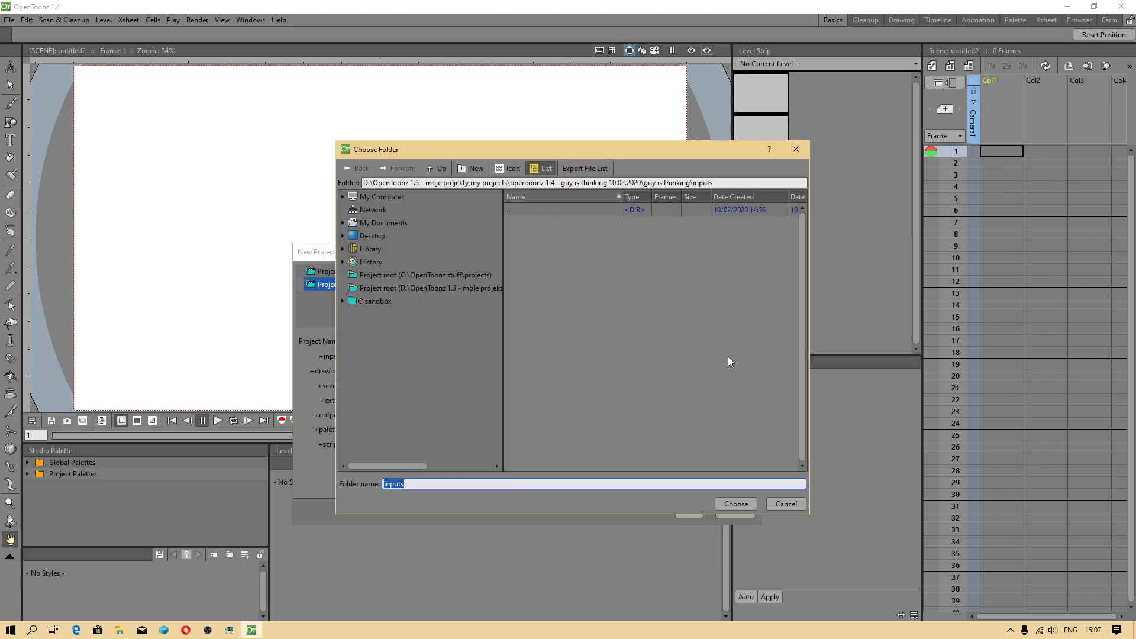
{"action": "left_click", "coordinate": [502, 300]}
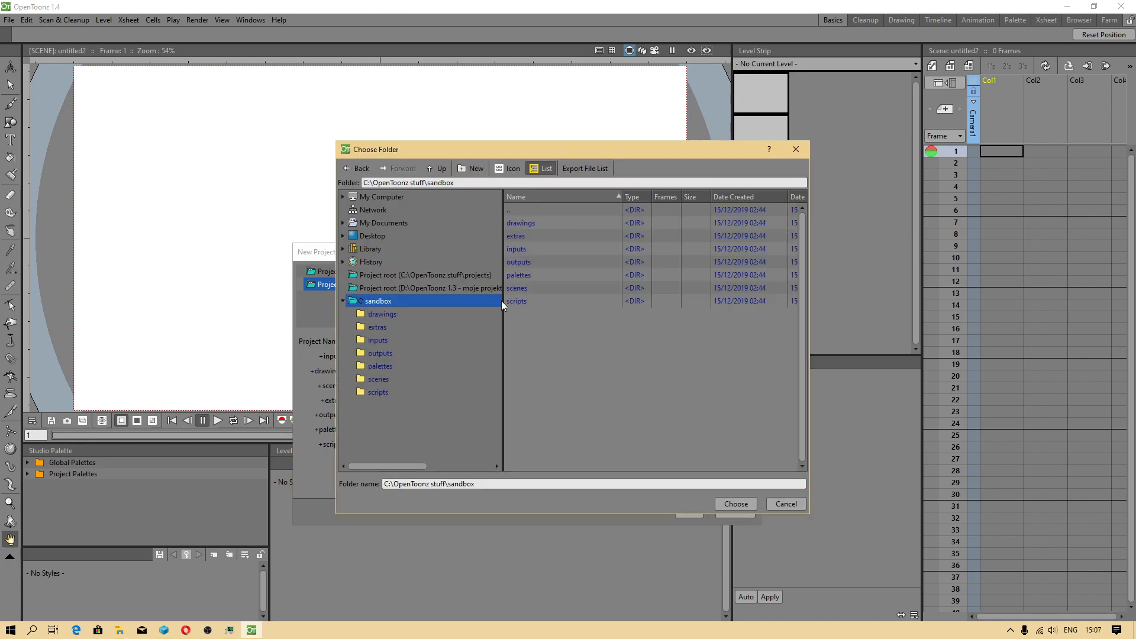
{"action": "left_click", "coordinate": [478, 287]}
{"action": "left_click_drag", "start_coordinate": [503, 305], "coordinate": [739, 305]}
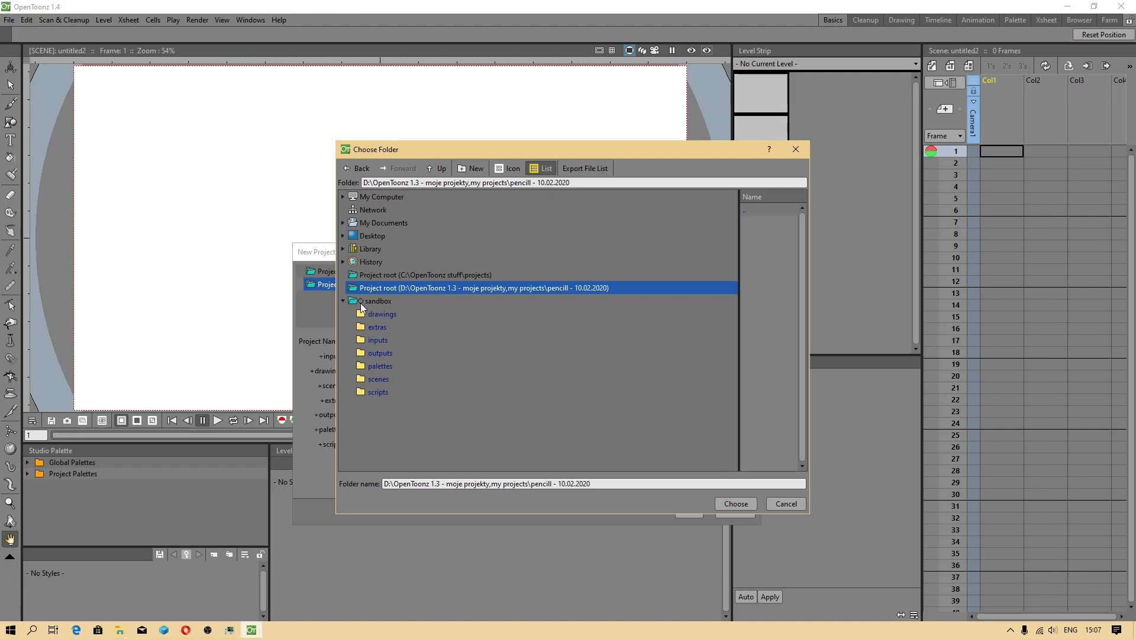
{"action": "left_click", "coordinate": [740, 506]}
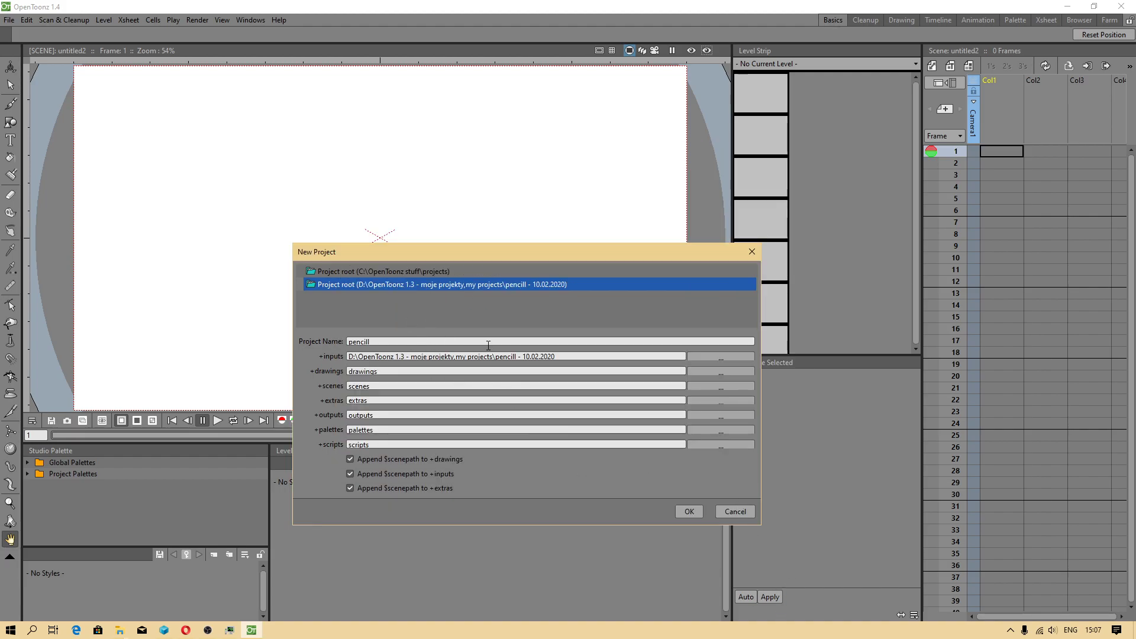
- Set the +drawings and +scenes folders to the "pencill - 10.02.2020" project root
{"action": "left_click", "coordinate": [711, 371]}
{"action": "left_click", "coordinate": [580, 288]}
{"action": "left_click", "coordinate": [749, 501]}
{"action": "left_click", "coordinate": [707, 384]}
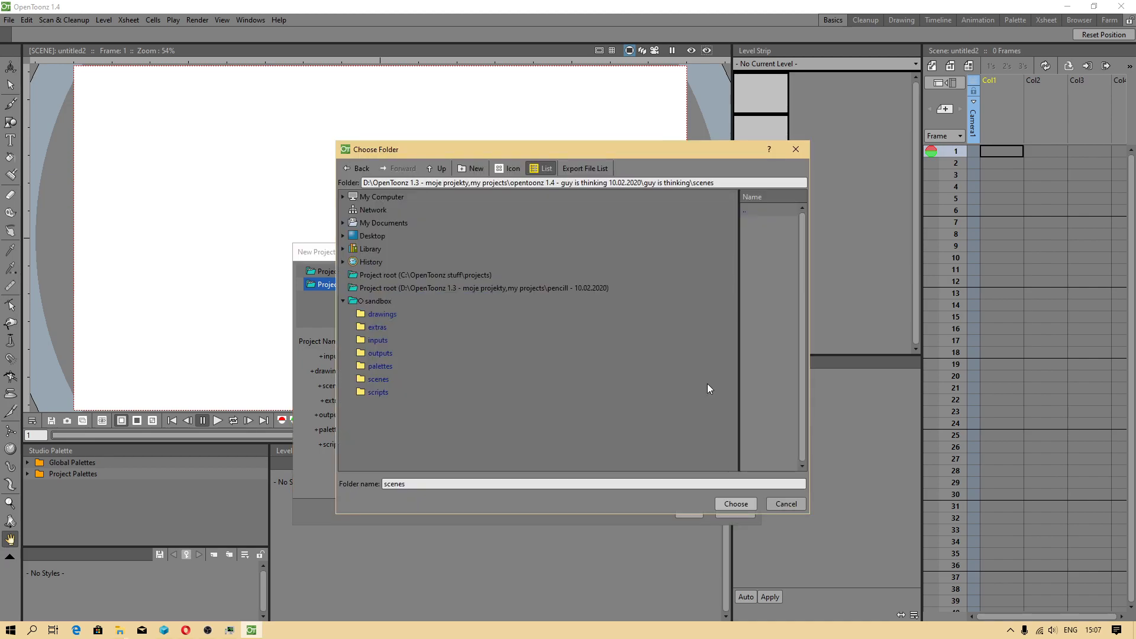
{"action": "left_click", "coordinate": [555, 288]}
{"action": "left_click", "coordinate": [736, 504]}
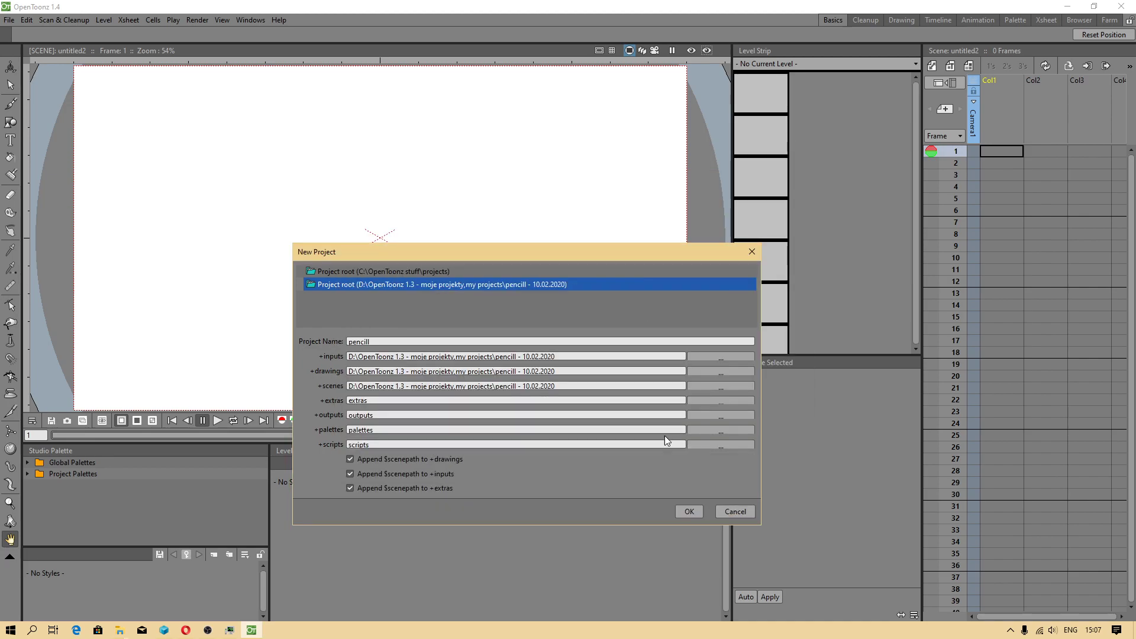
- Set the +extras and +outputs folders to the "pencill - 10.02.2020" project root
{"action": "left_click", "coordinate": [697, 400]}
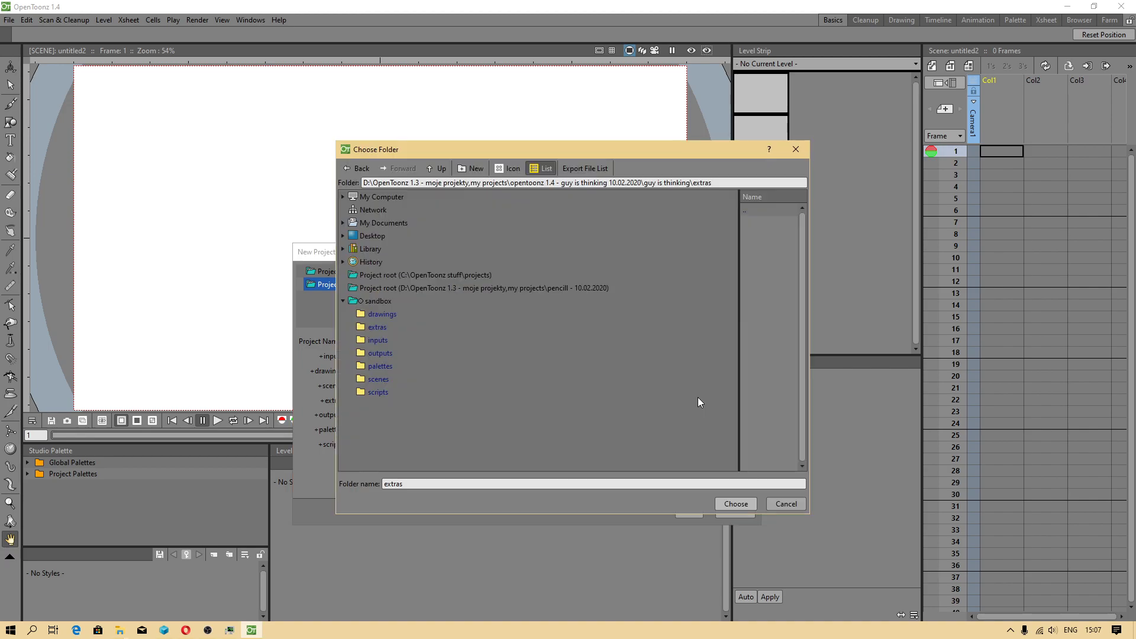
{"action": "left_click", "coordinate": [432, 289]}
{"action": "left_click", "coordinate": [726, 506]}
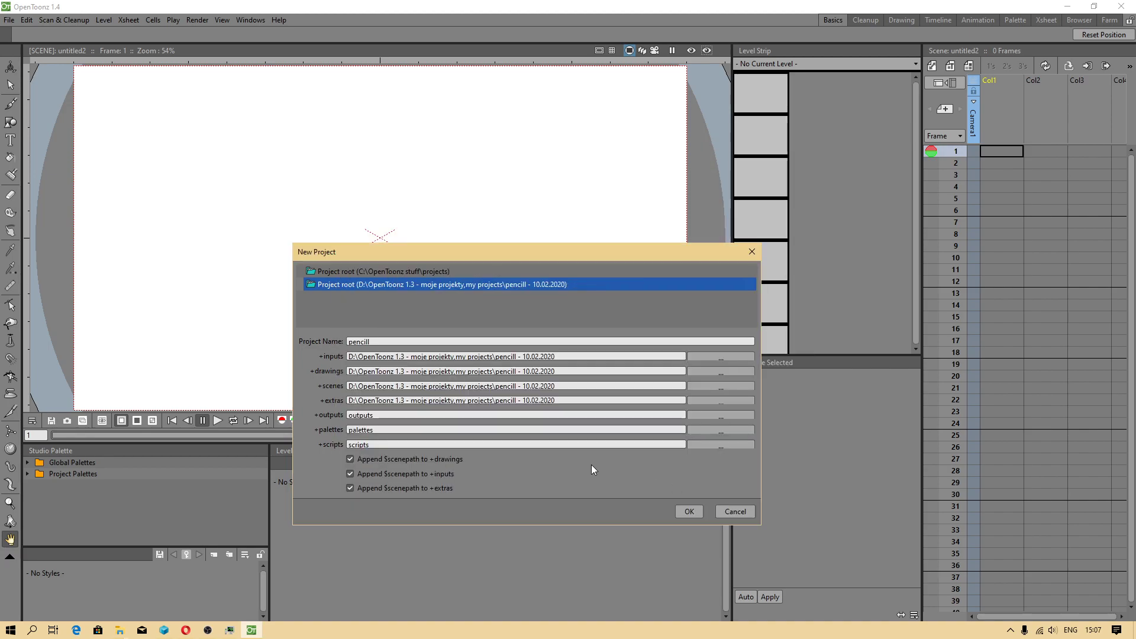
{"action": "left_click", "coordinate": [708, 414]}
{"action": "left_click", "coordinate": [516, 289]}
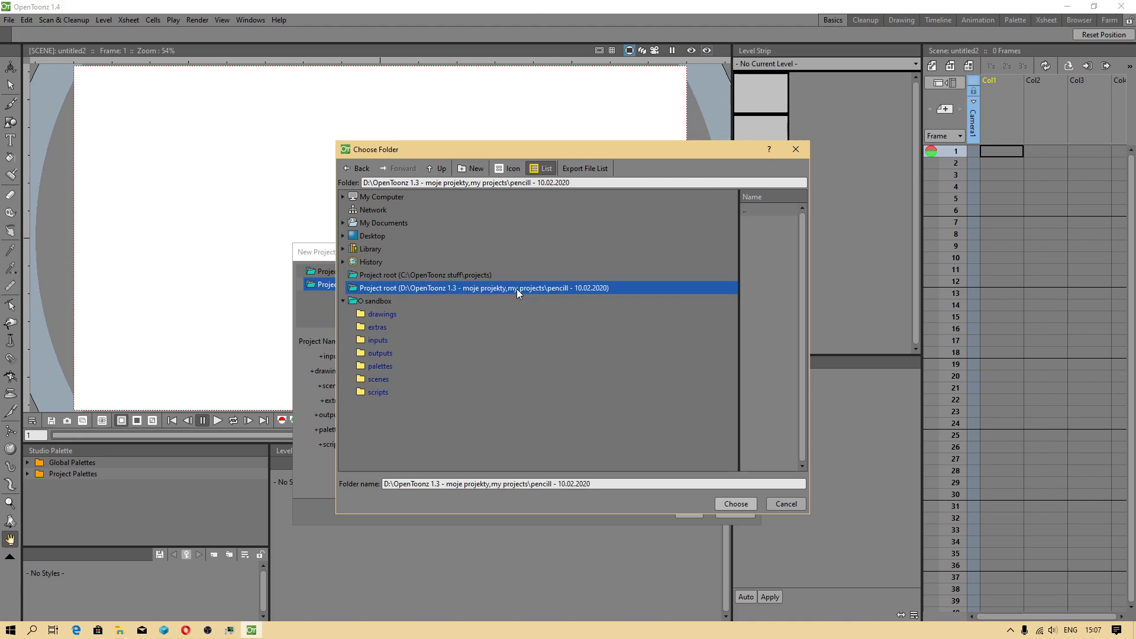
{"action": "left_click", "coordinate": [733, 501]}
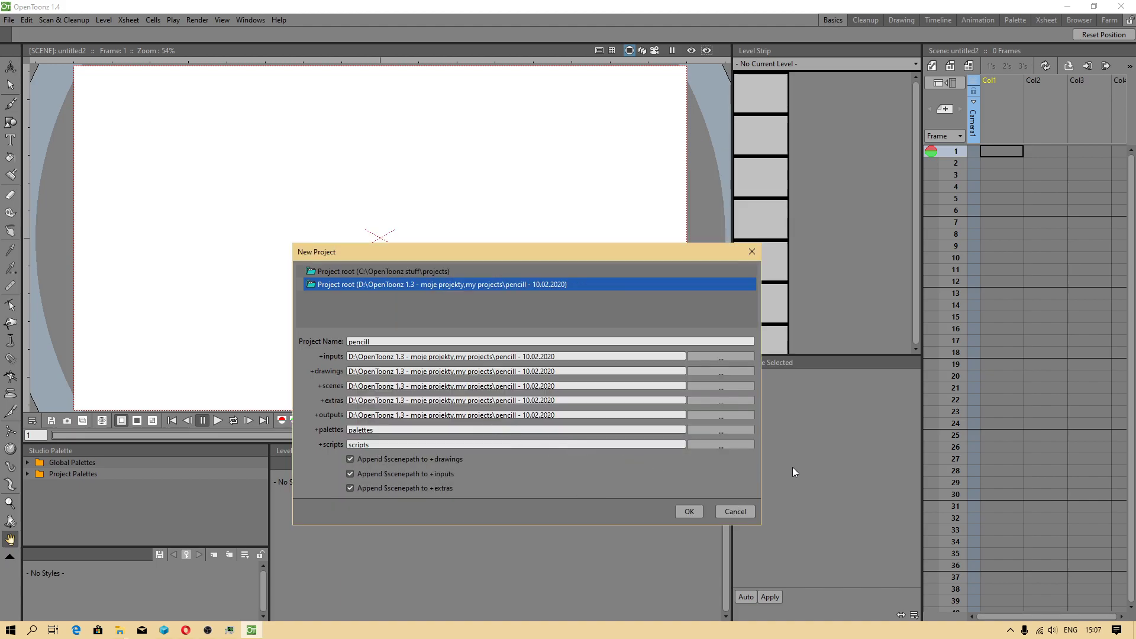
- Set the +palettes and +scripts folders to the "pencill - 10.02.2020" project root and create the project
{"action": "left_click", "coordinate": [721, 430]}
{"action": "left_click", "coordinate": [467, 288]}
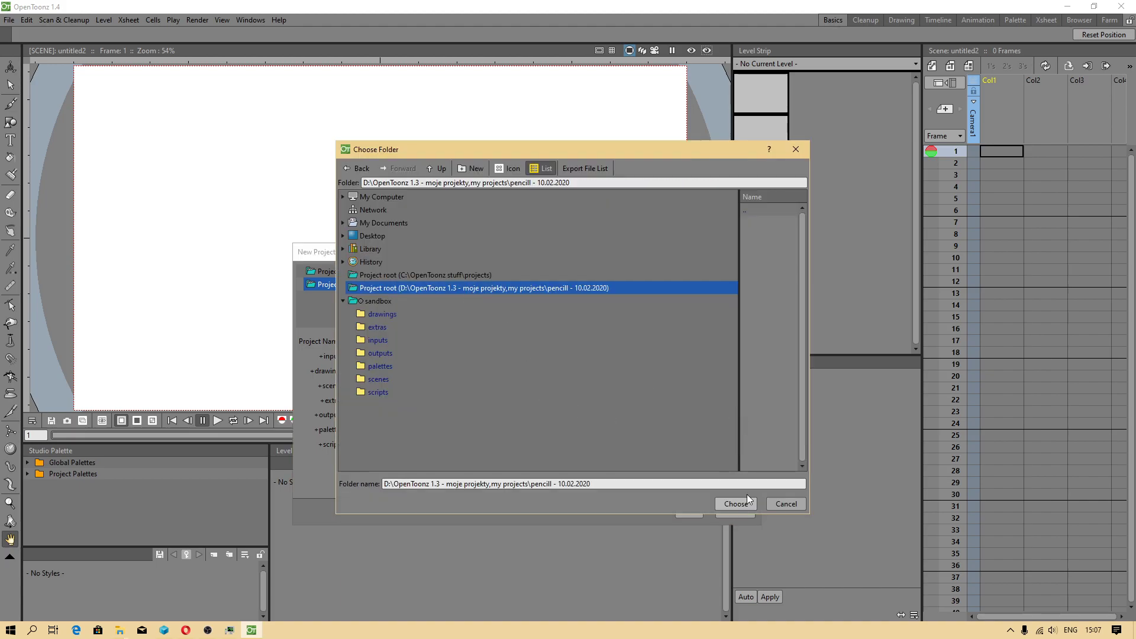
{"action": "left_click", "coordinate": [736, 503]}
{"action": "left_click", "coordinate": [722, 446]}
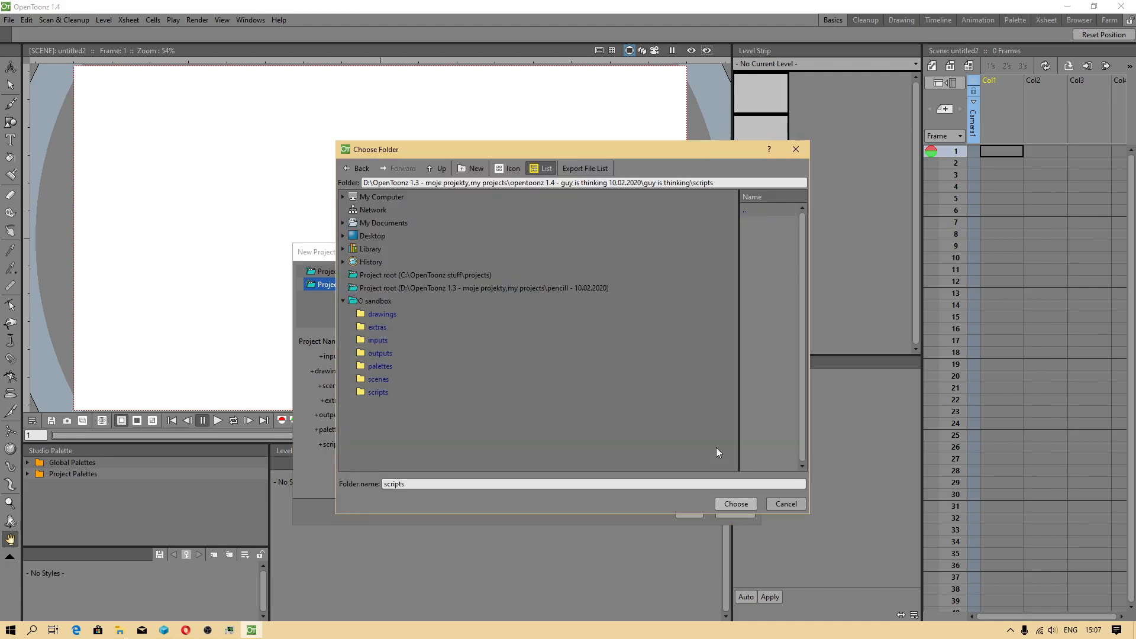
{"action": "left_click", "coordinate": [518, 291]}
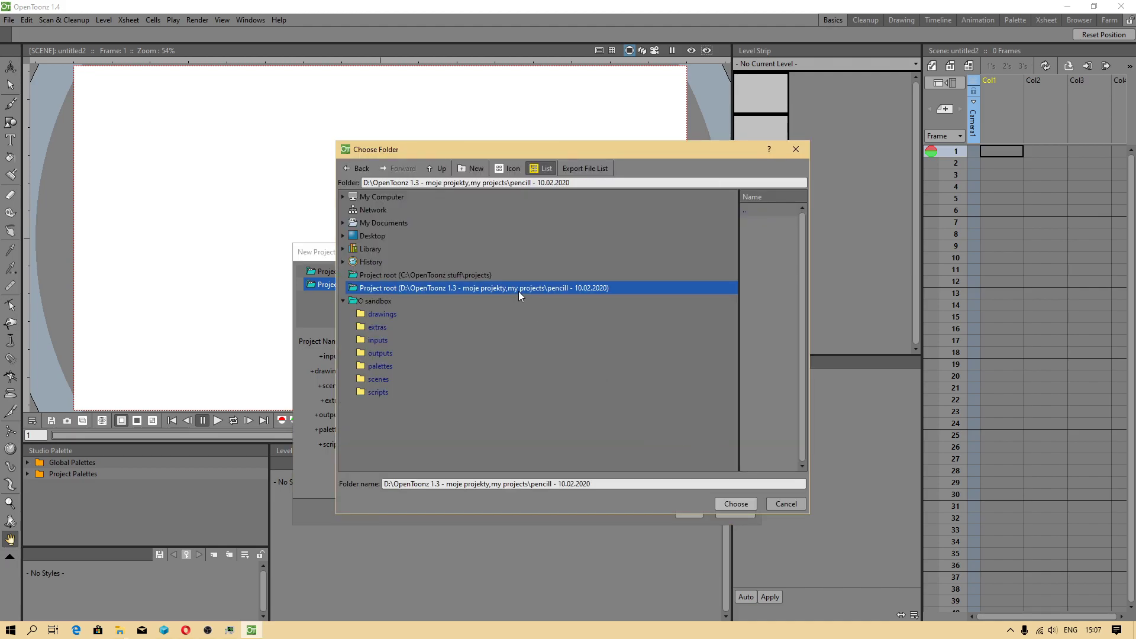
{"action": "left_click", "coordinate": [736, 504]}
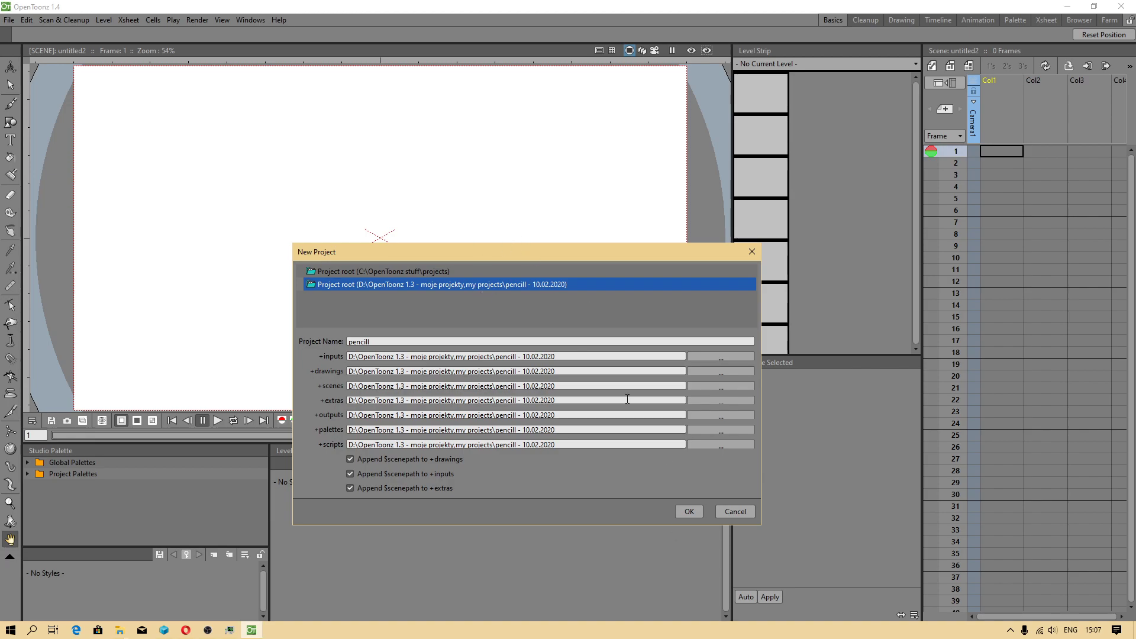
{"action": "left_click", "coordinate": [687, 514]}
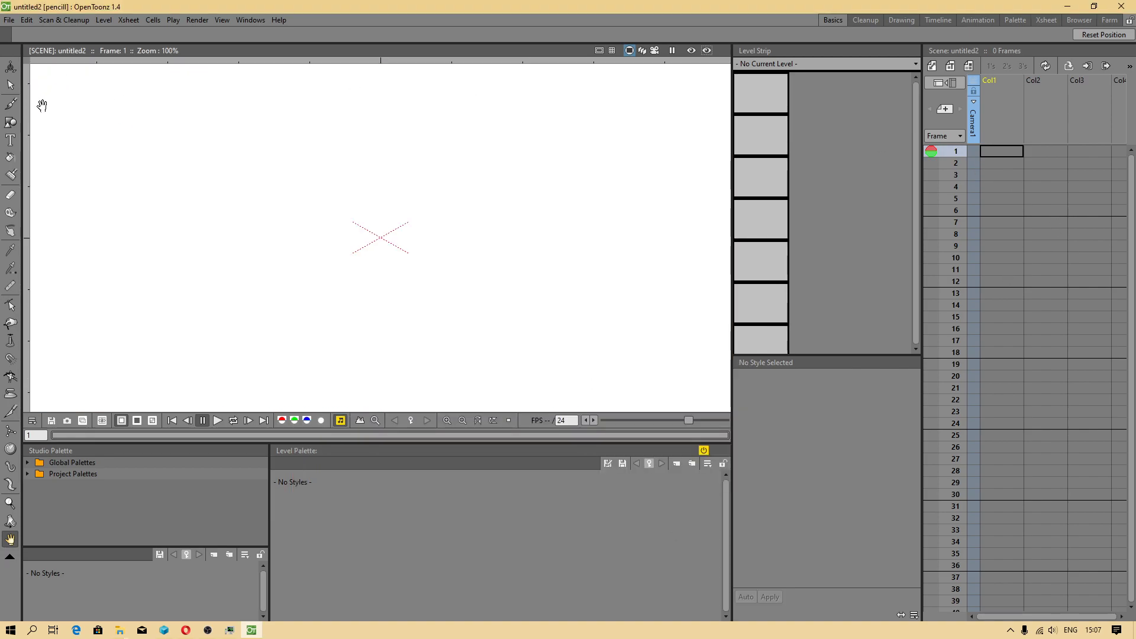
- Draw the slanted body outline of a pencil on frame 1 with the Brush tool
{"action": "left_click", "coordinate": [11, 105]}
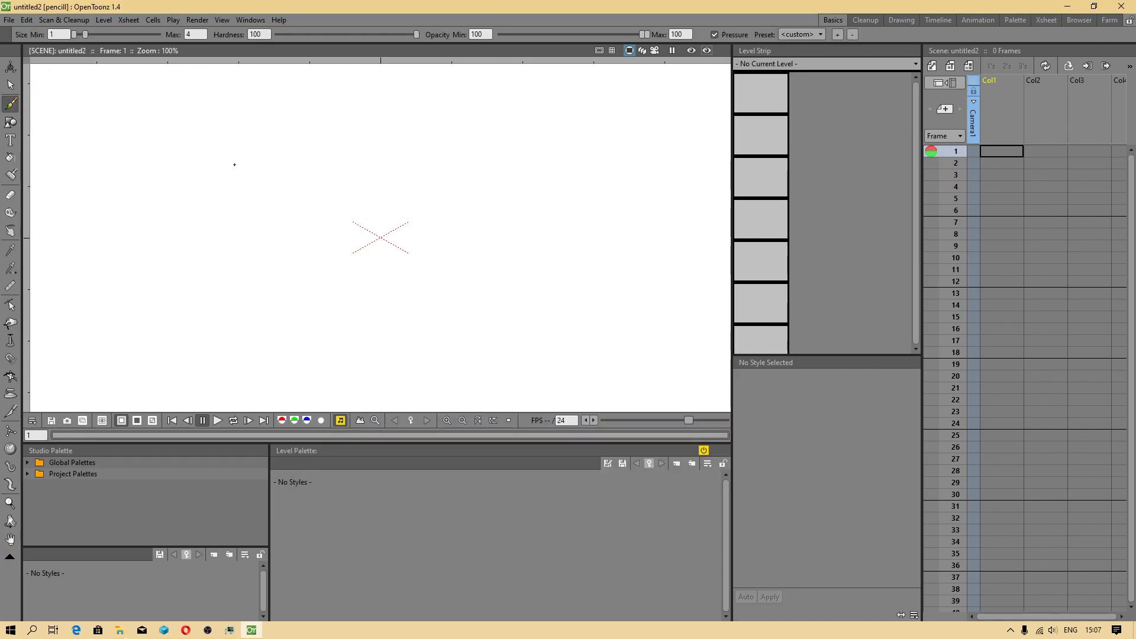
{"action": "mouse_move", "coordinate": [194, 182]}
{"action": "left_mouse_down"}
{"action": "mouse_move", "coordinate": [311, 350]}
{"action": "mouse_move", "coordinate": [370, 320]}
{"action": "mouse_move", "coordinate": [421, 348]}
{"action": "mouse_move", "coordinate": [411, 262]}
{"action": "mouse_move", "coordinate": [292, 78]}
{"action": "left_mouse_up"}
{"action": "scroll", "coordinate": [313, 350], "scroll_direction": "down", "scroll_amount": 4}
{"action": "scroll", "coordinate": [327, 346], "scroll_direction": "up", "scroll_amount": 5}
{"action": "key", "text": "space"}
{"action": "left_click_drag", "start_coordinate": [323, 197], "coordinate": [370, 326]}
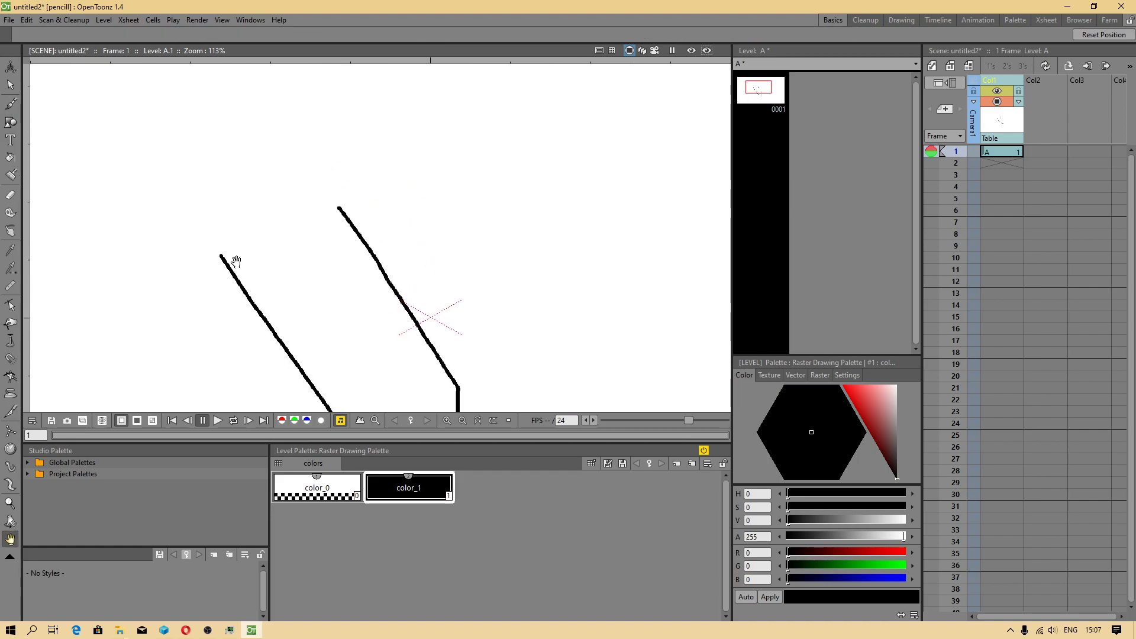
- Draw the rounded eraser and the striped metal band at the upper end of the frame 1 pencil
{"action": "mouse_move", "coordinate": [221, 258]}
{"action": "left_mouse_down"}
{"action": "mouse_move", "coordinate": [238, 230]}
{"action": "mouse_move", "coordinate": [323, 200]}
{"action": "mouse_move", "coordinate": [339, 206]}
{"action": "left_mouse_up"}
{"action": "mouse_move", "coordinate": [221, 256]}
{"action": "left_mouse_down"}
{"action": "mouse_move", "coordinate": [182, 193]}
{"action": "mouse_move", "coordinate": [208, 151]}
{"action": "mouse_move", "coordinate": [274, 126]}
{"action": "mouse_move", "coordinate": [336, 205]}
{"action": "left_mouse_up"}
{"action": "mouse_move", "coordinate": [188, 207]}
{"action": "left_mouse_down"}
{"action": "mouse_move", "coordinate": [195, 191]}
{"action": "mouse_move", "coordinate": [293, 141]}
{"action": "left_mouse_up"}
{"action": "mouse_move", "coordinate": [204, 205]}
{"action": "left_mouse_down"}
{"action": "mouse_move", "coordinate": [215, 221]}
{"action": "mouse_move", "coordinate": [236, 213]}
{"action": "mouse_move", "coordinate": [245, 190]}
{"action": "mouse_move", "coordinate": [297, 177]}
{"action": "left_mouse_up"}
- Add the lead point and the curved edge of the sharpened wood to the frame 1 pencil
{"action": "key", "text": "space"}
{"action": "left_click_drag", "start_coordinate": [457, 274], "coordinate": [310, 51]}
{"action": "left_click_drag", "start_coordinate": [285, 230], "coordinate": [306, 220]}
{"action": "mouse_move", "coordinate": [206, 222]}
{"action": "left_mouse_down"}
{"action": "mouse_move", "coordinate": [227, 183]}
{"action": "mouse_move", "coordinate": [307, 161]}
{"action": "left_mouse_up"}
{"action": "scroll", "coordinate": [337, 188], "scroll_direction": "down", "scroll_amount": 2}
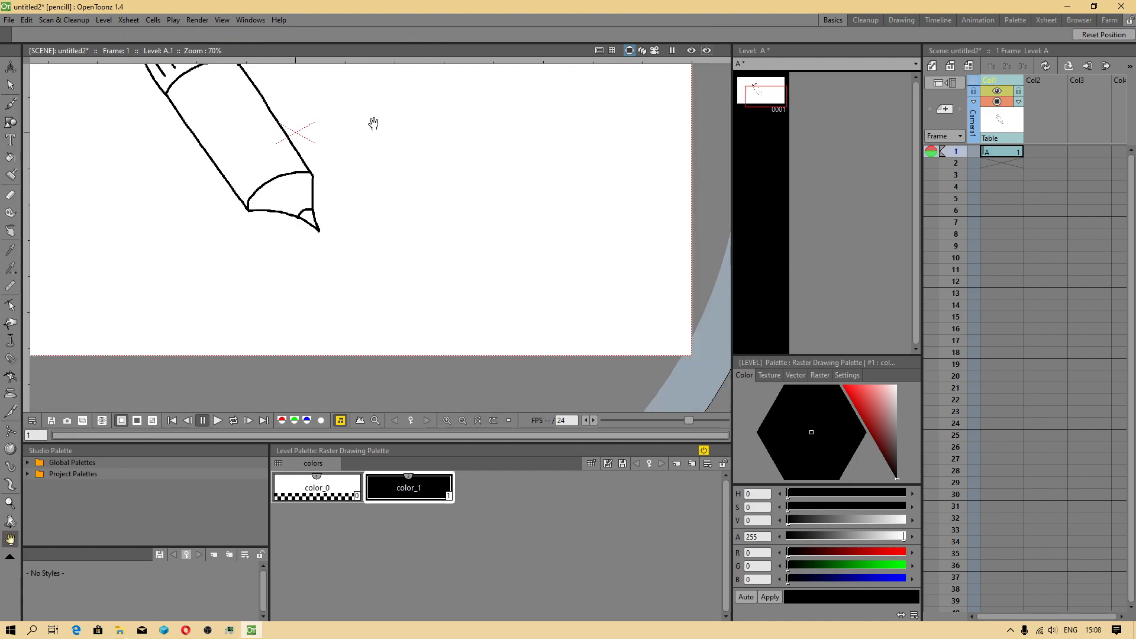
{"action": "left_click_drag", "start_coordinate": [372, 119], "coordinate": [497, 271]}
{"action": "scroll", "coordinate": [438, 322], "scroll_direction": "up", "scroll_amount": 1}
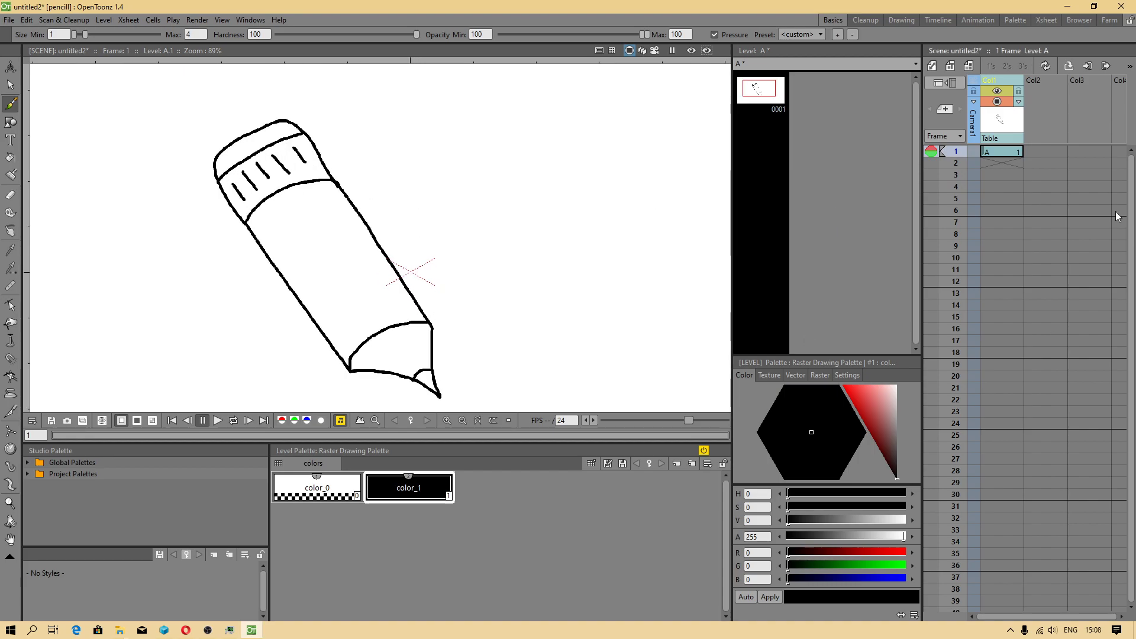
- Select the empty cell at frame 4 of Col1 and show frame 1 as a fixed onion skin
{"action": "left_click", "coordinate": [1011, 163]}
{"action": "left_click", "coordinate": [994, 183]}
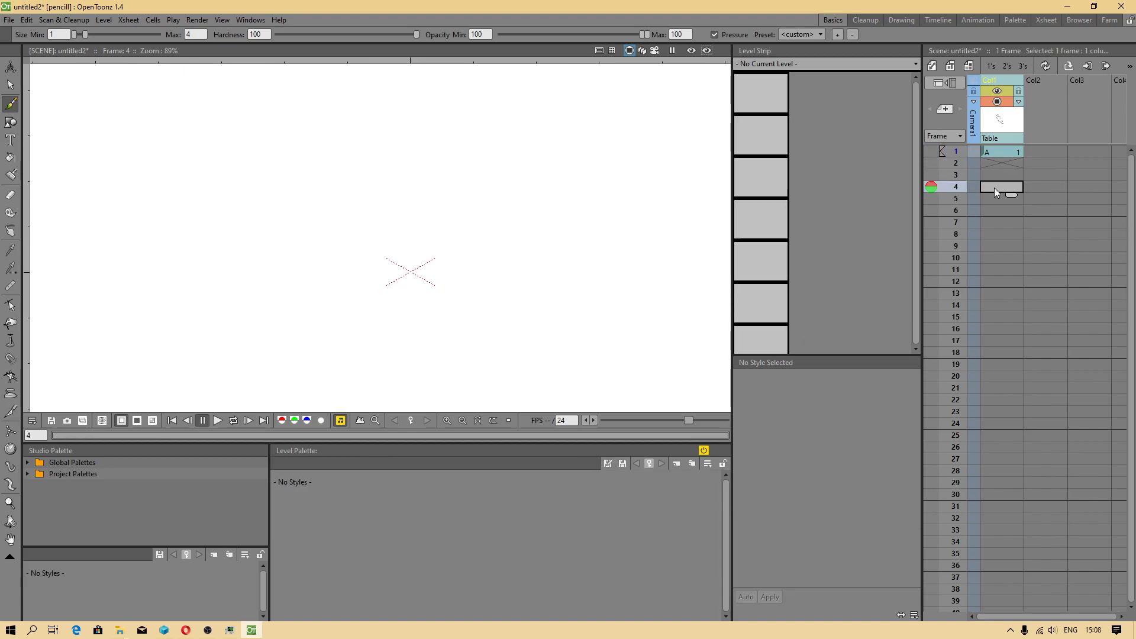
{"action": "left_click", "coordinate": [926, 152]}
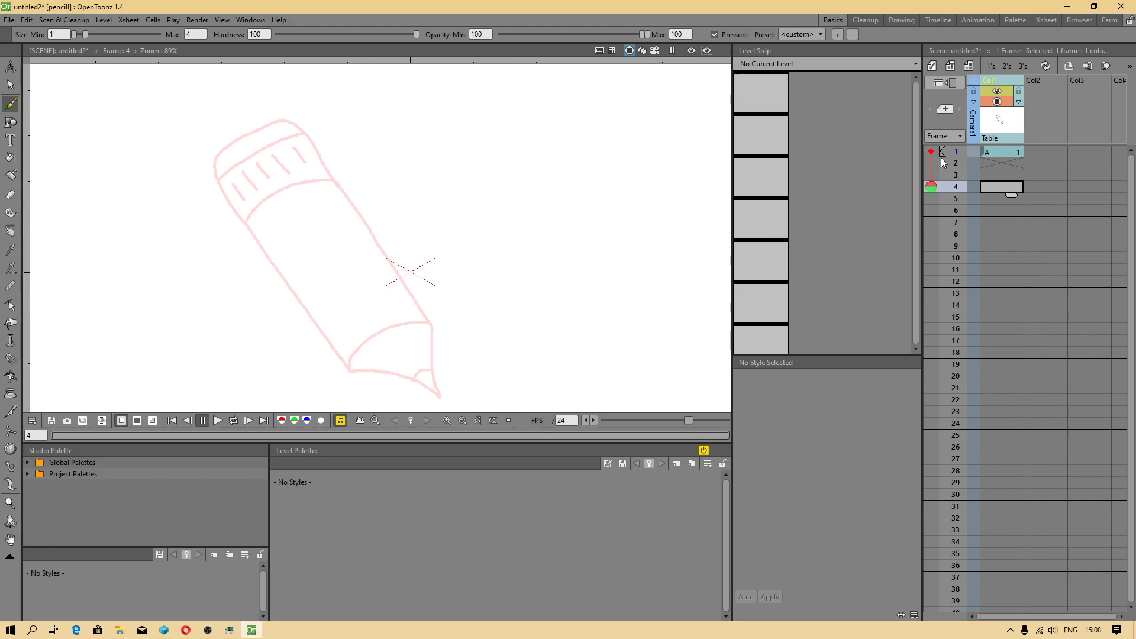
{"action": "scroll", "coordinate": [273, 193], "scroll_direction": "up", "scroll_amount": 3}
{"action": "key", "text": "space"}
{"action": "left_click_drag", "start_coordinate": [456, 190], "coordinate": [442, 88]}
{"action": "scroll", "coordinate": [284, 188], "scroll_direction": "down", "scroll_amount": 3}
{"action": "left_click_drag", "start_coordinate": [328, 175], "coordinate": [340, 233]}
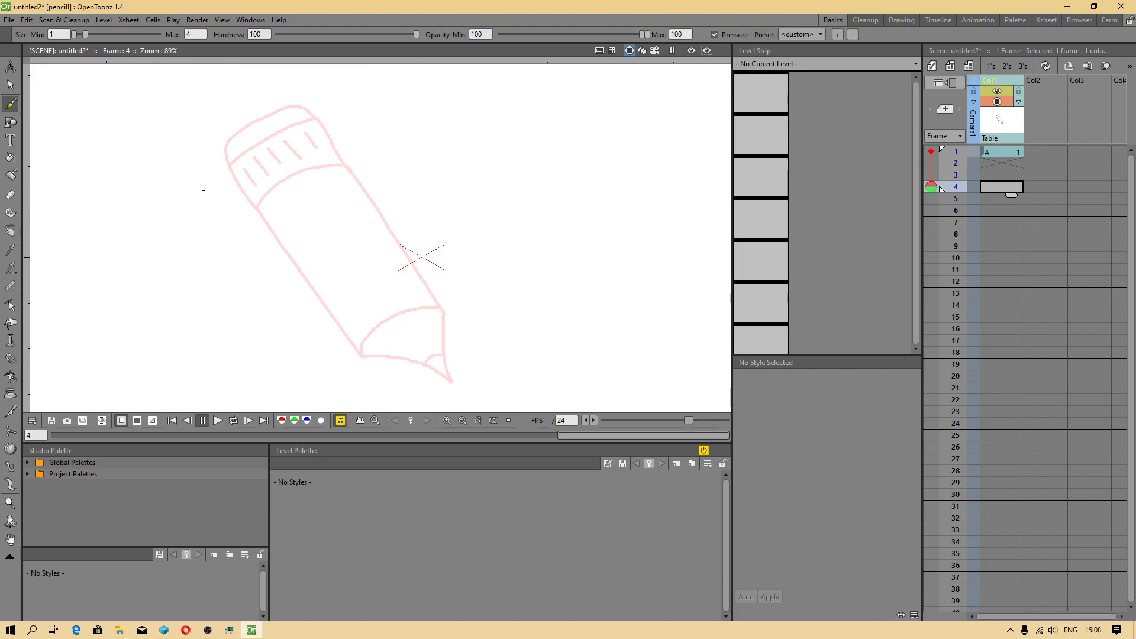
- Draw a second, more tilted pencil outline on frame 4 with its eraser and striped metal band
{"action": "mouse_move", "coordinate": [187, 183]}
{"action": "left_mouse_down"}
{"action": "mouse_move", "coordinate": [372, 333]}
{"action": "mouse_move", "coordinate": [484, 341]}
{"action": "mouse_move", "coordinate": [456, 254]}
{"action": "mouse_move", "coordinate": [322, 163]}
{"action": "mouse_move", "coordinate": [231, 108]}
{"action": "mouse_move", "coordinate": [190, 172]}
{"action": "left_mouse_up"}
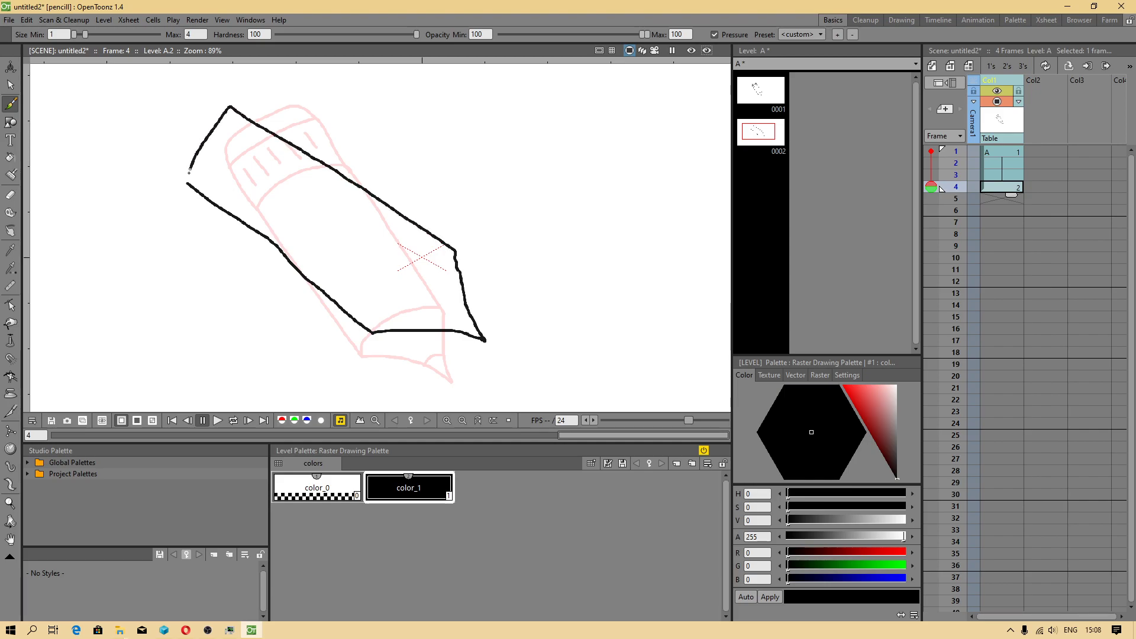
{"action": "right_click", "coordinate": [186, 181]}
{"action": "left_click", "coordinate": [228, 114]}
{"action": "left_click_drag", "start_coordinate": [188, 184], "coordinate": [191, 165]}
{"action": "left_click_drag", "start_coordinate": [245, 118], "coordinate": [209, 197]}
{"action": "mouse_move", "coordinate": [289, 143]}
{"action": "left_mouse_down"}
{"action": "mouse_move", "coordinate": [251, 227]}
{"action": "mouse_move", "coordinate": [224, 198]}
{"action": "mouse_move", "coordinate": [241, 207]}
{"action": "mouse_move", "coordinate": [242, 173]}
{"action": "mouse_move", "coordinate": [252, 177]}
{"action": "mouse_move", "coordinate": [259, 147]}
{"action": "left_mouse_up"}
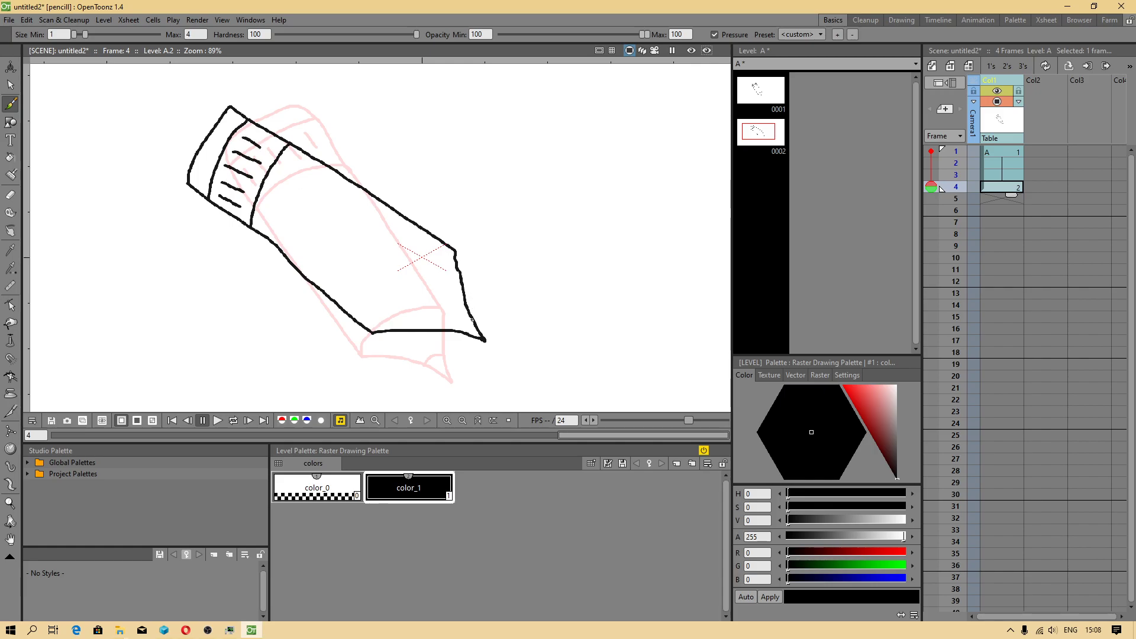
- Draw the lead point and the curved wood edge on the frame 4 pencil, redoing the curve until it fits
{"action": "left_click_drag", "start_coordinate": [464, 320], "coordinate": [461, 330]}
{"action": "mouse_move", "coordinate": [455, 249]}
{"action": "left_mouse_down"}
{"action": "mouse_move", "coordinate": [419, 271]}
{"action": "mouse_move", "coordinate": [381, 331]}
{"action": "left_mouse_up"}
{"action": "key", "text": "ctrl+z"}
{"action": "left_click_drag", "start_coordinate": [452, 251], "coordinate": [374, 335]}
{"action": "key", "text": "ctrl+z"}
{"action": "mouse_move", "coordinate": [454, 249]}
{"action": "left_mouse_down"}
{"action": "mouse_move", "coordinate": [392, 299]}
{"action": "mouse_move", "coordinate": [375, 331]}
{"action": "left_mouse_up"}
- Turn off the onion skin of frame 1 and compare the drawings on frames 1 and 4
{"action": "left_click", "coordinate": [932, 151]}
{"action": "left_click", "coordinate": [952, 151]}
{"action": "left_click", "coordinate": [948, 188]}
{"action": "left_click", "coordinate": [953, 154]}
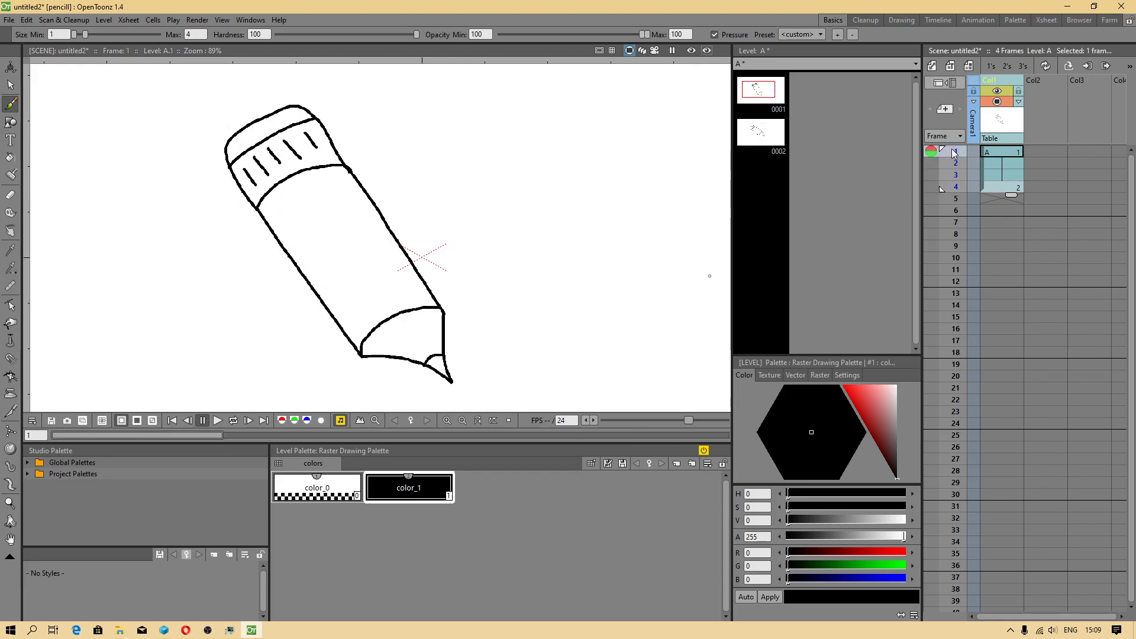
- Save everything with the scene named "pencill" in the "pencill - 10.02.2020" project root
{"action": "left_click", "coordinate": [9, 19]}
{"action": "left_click", "coordinate": [54, 62]}
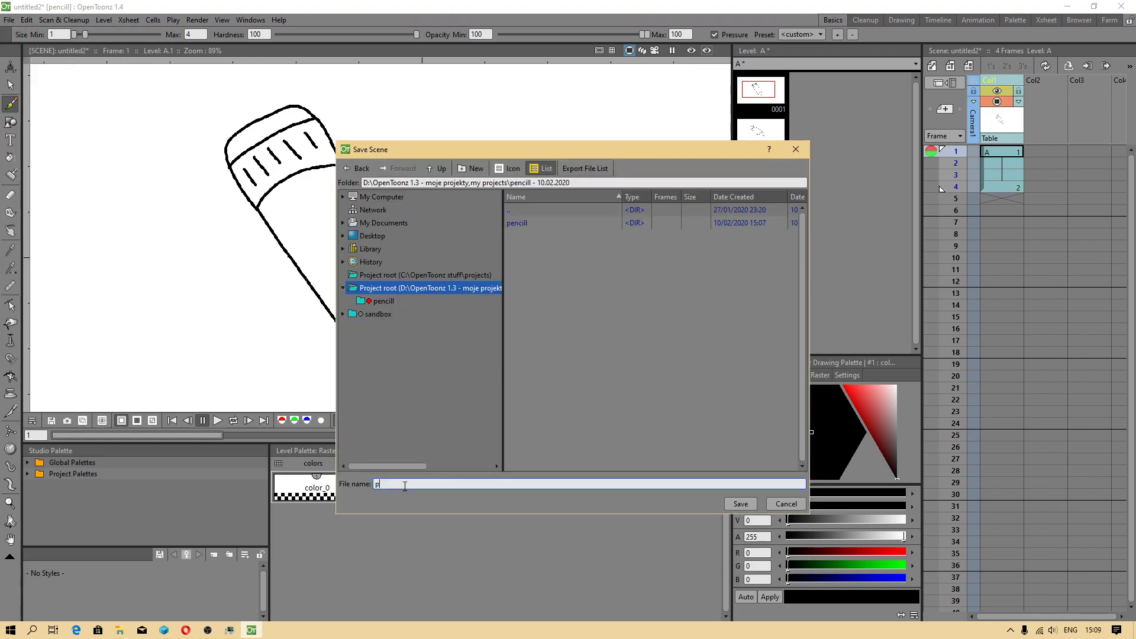
{"action": "type", "text": "pencill"}
{"action": "left_click", "coordinate": [740, 504]}
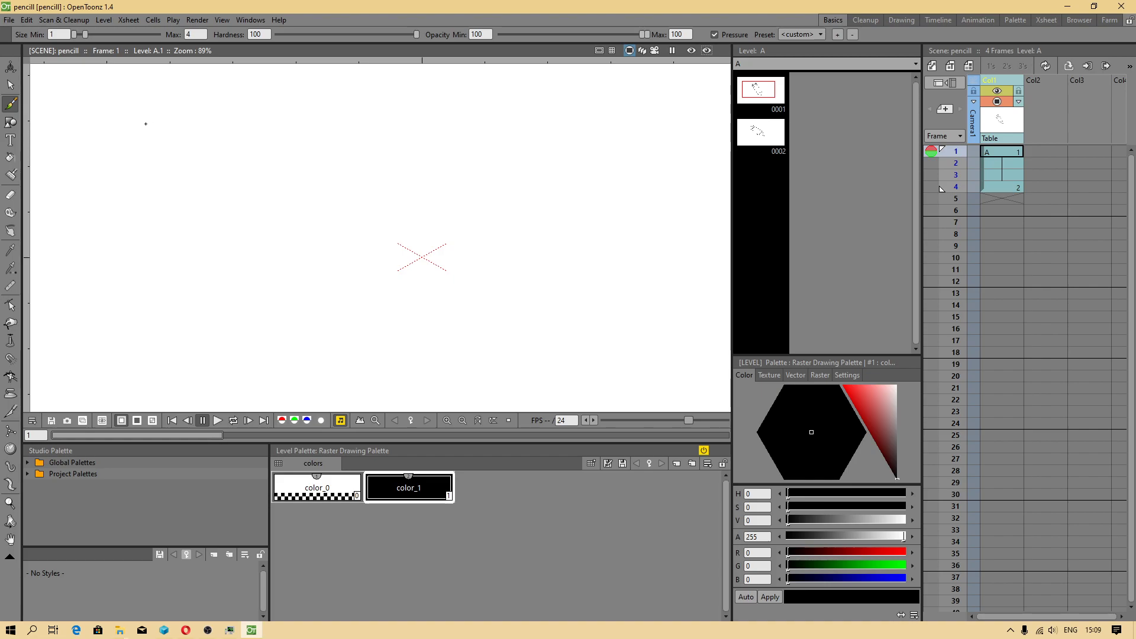
- Check the pencil drawings on frames 1 to 4 and save the scene and its levels again
{"action": "left_click", "coordinate": [155, 128]}
{"action": "left_click", "coordinate": [1002, 164]}
{"action": "left_click", "coordinate": [998, 175]}
{"action": "left_click", "coordinate": [995, 190]}
{"action": "left_click", "coordinate": [989, 154]}
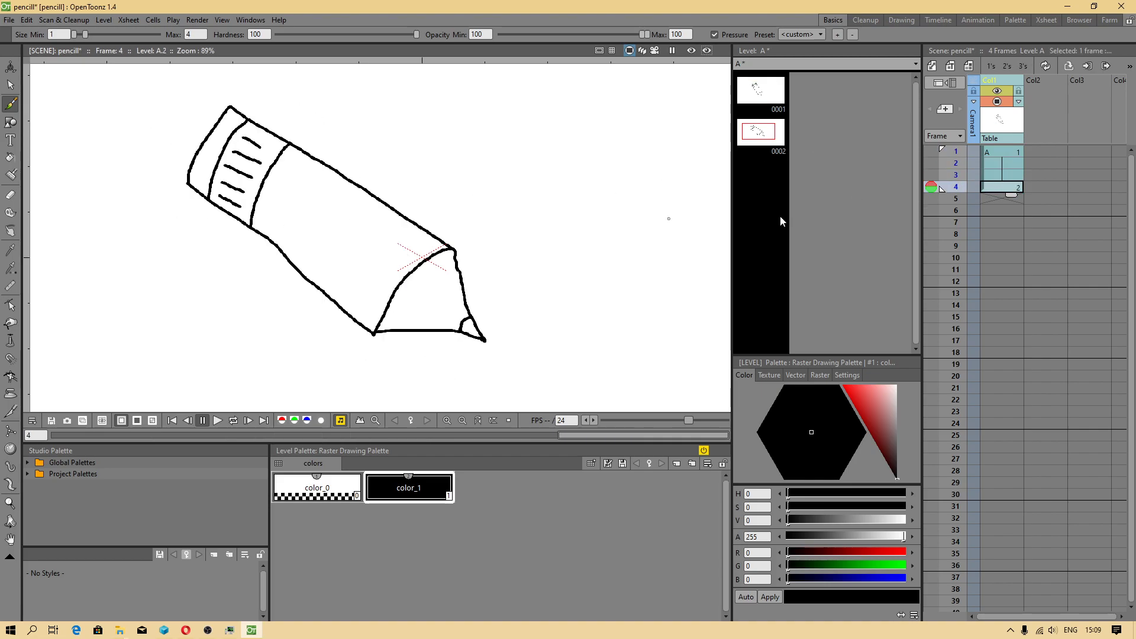
{"action": "left_click", "coordinate": [998, 189]}
{"action": "left_click", "coordinate": [992, 151]}
{"action": "left_click", "coordinate": [9, 20]}
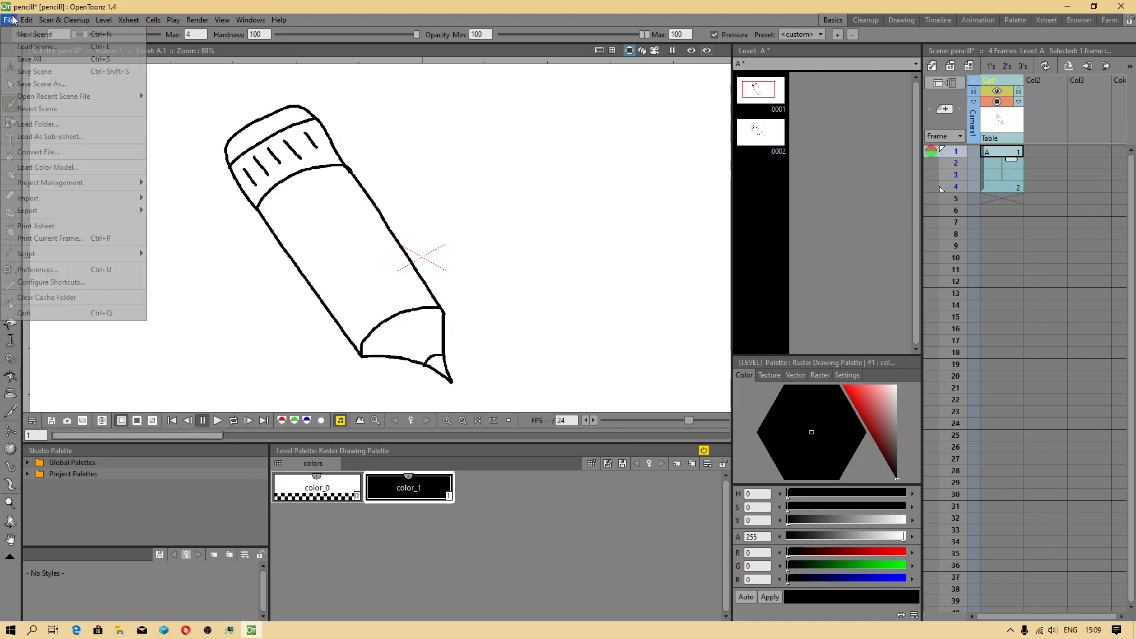
{"action": "left_click", "coordinate": [26, 58]}
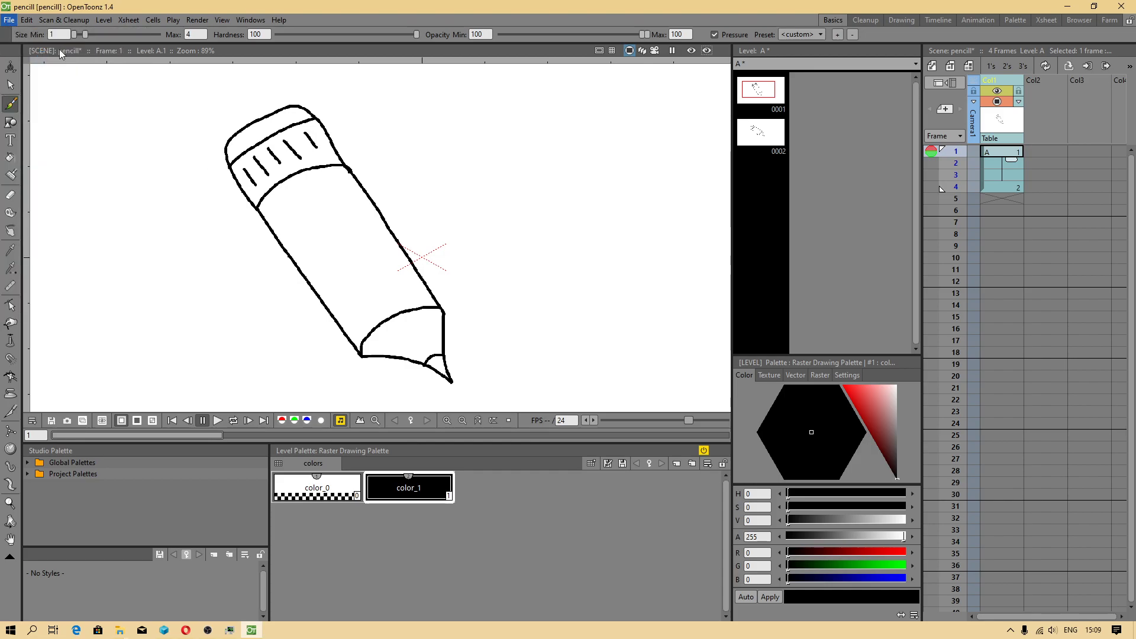
- Start loading a scene and browse drive D to the "OpenToonz 1.3 - moje projekty,my projects" folder, widening the folder tree
{"action": "left_click", "coordinate": [9, 19]}
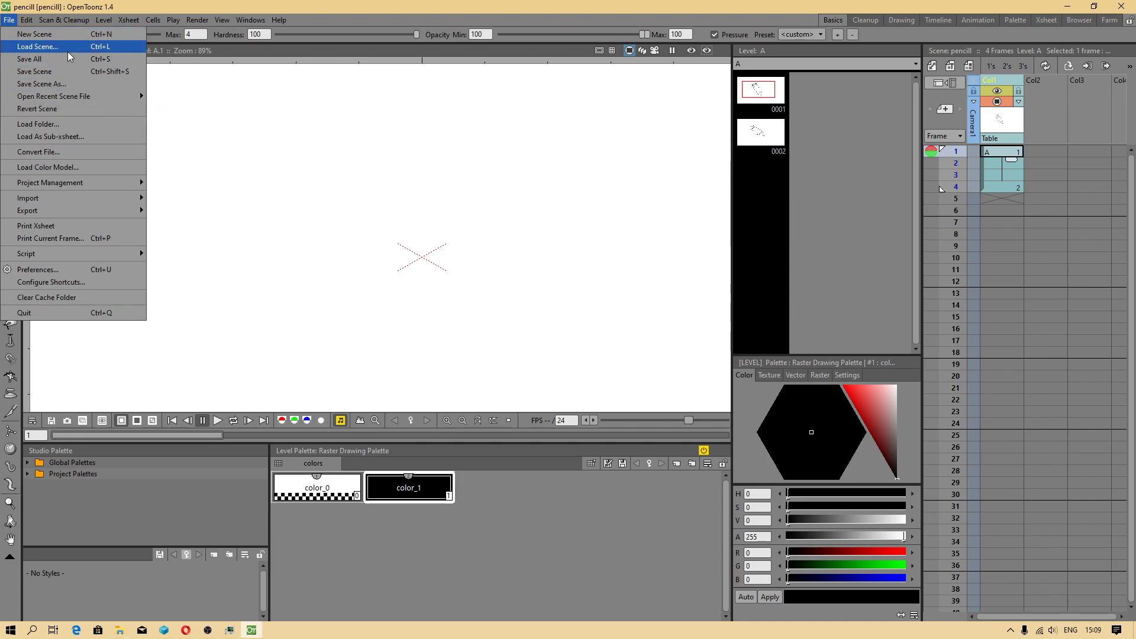
{"action": "left_click", "coordinate": [37, 46]}
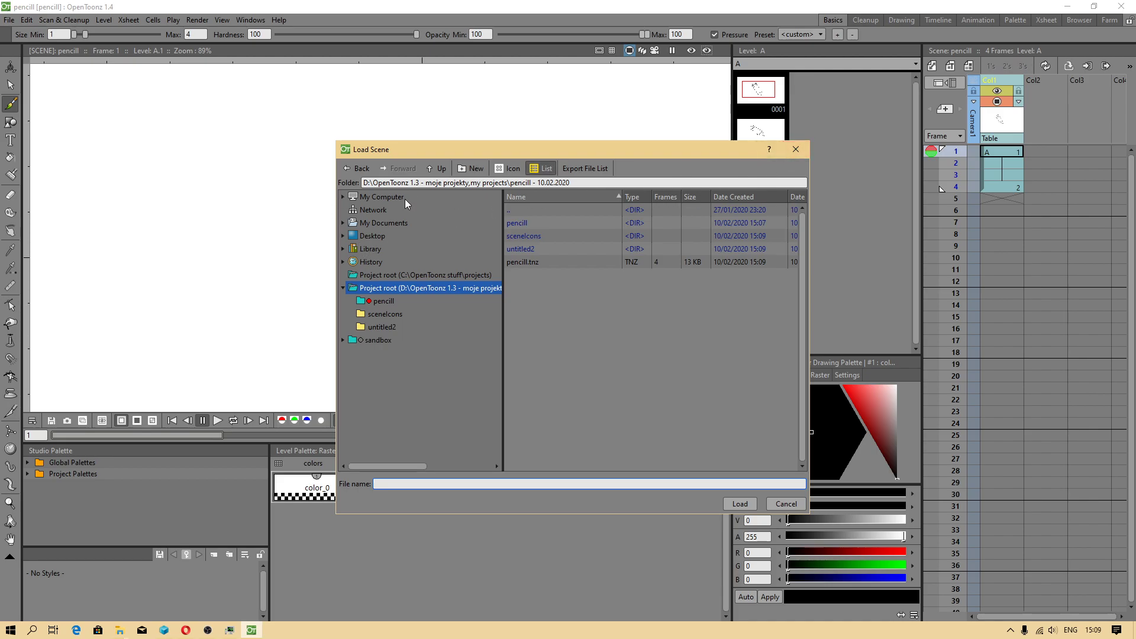
{"action": "left_click", "coordinate": [343, 197]}
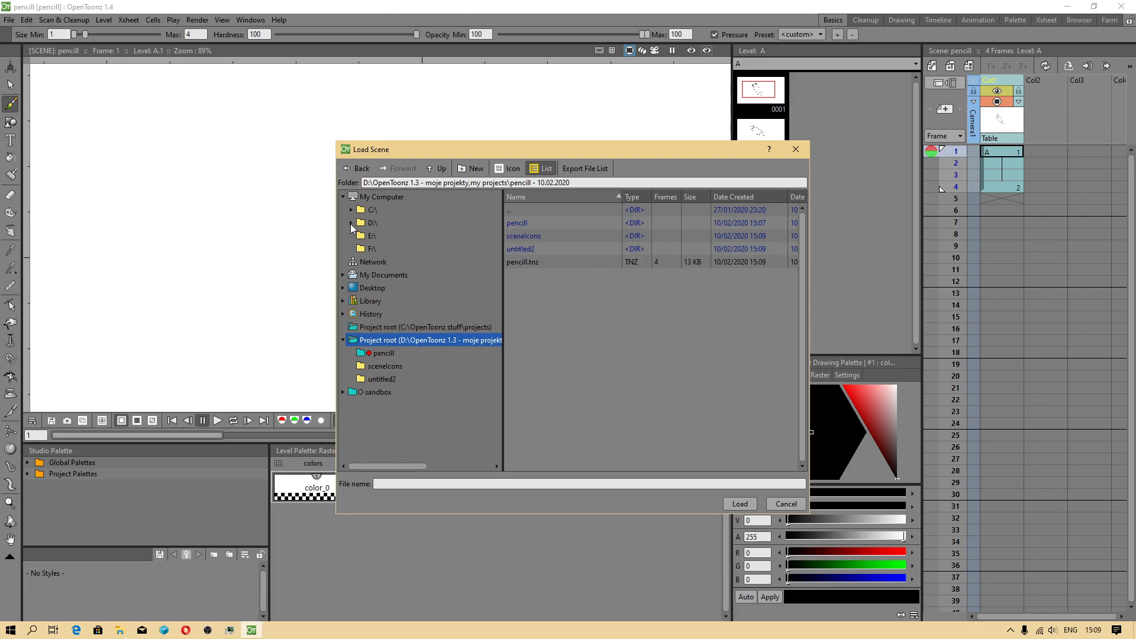
{"action": "left_click", "coordinate": [351, 223]}
{"action": "scroll", "coordinate": [423, 338], "scroll_direction": "down", "scroll_amount": 15}
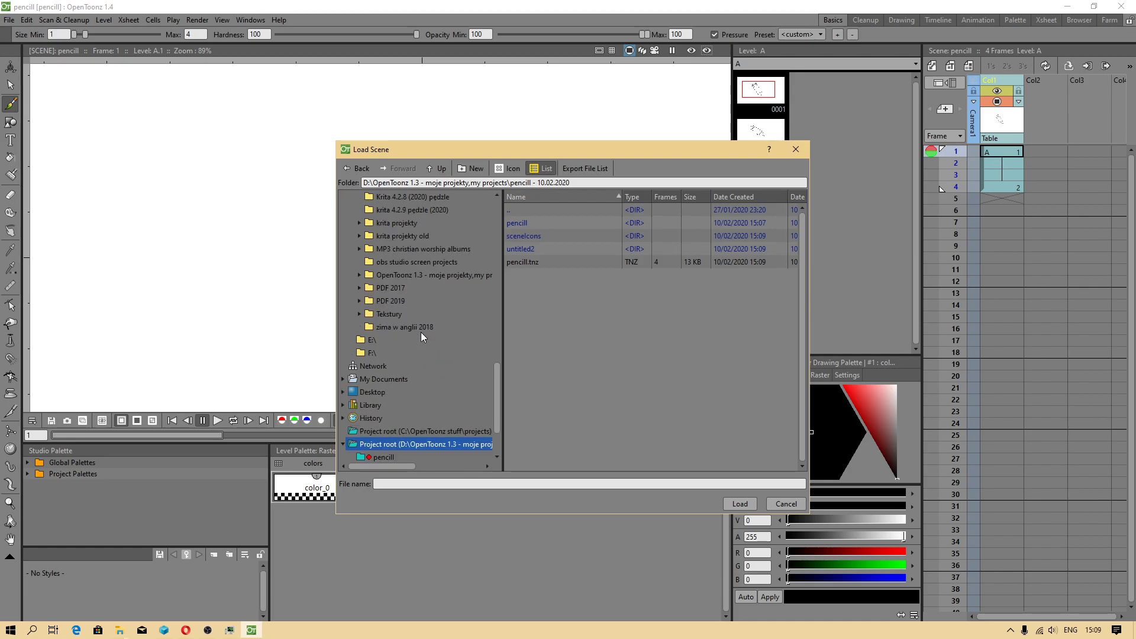
{"action": "scroll", "coordinate": [406, 452], "scroll_direction": "down", "scroll_amount": 1}
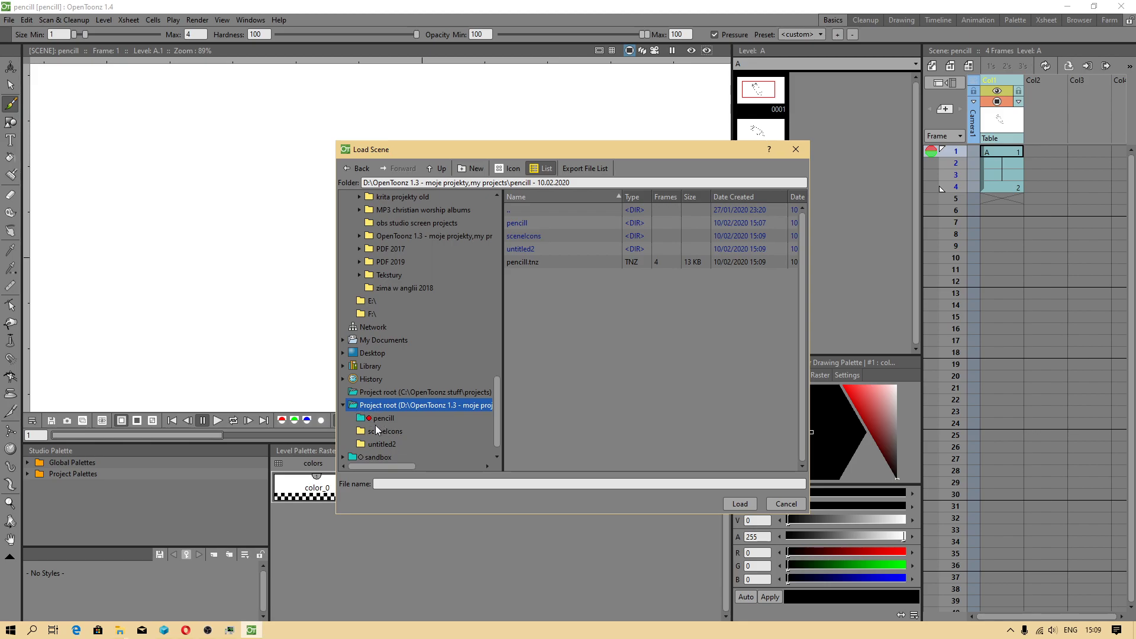
{"action": "scroll", "coordinate": [466, 358], "scroll_direction": "up", "scroll_amount": 3}
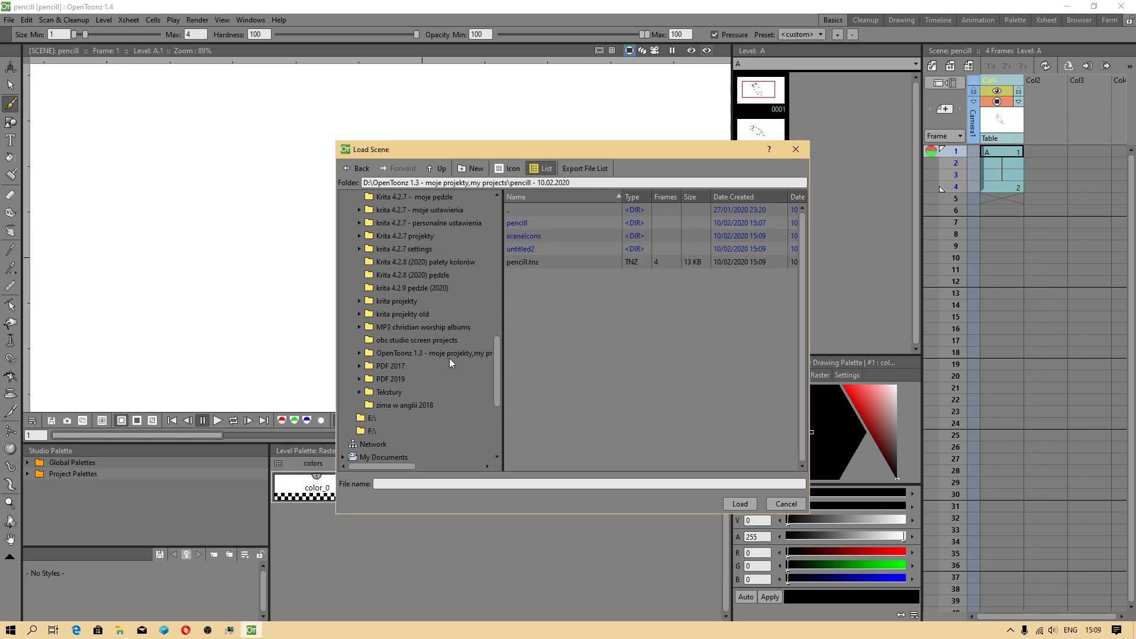
{"action": "left_click", "coordinate": [464, 356]}
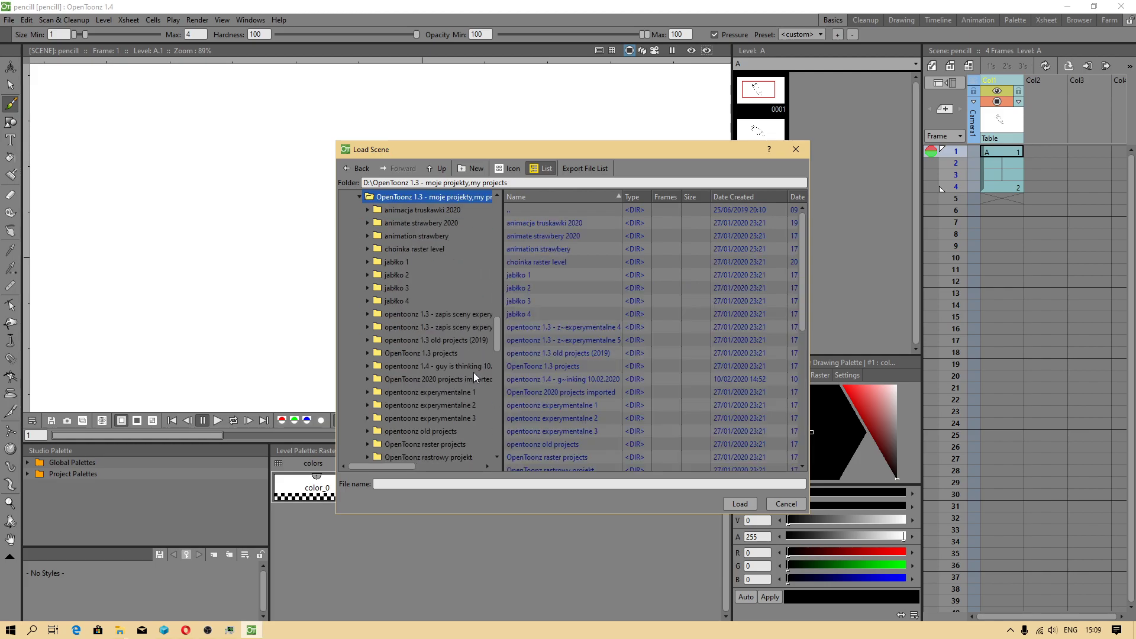
{"action": "left_click_drag", "start_coordinate": [503, 370], "coordinate": [559, 369]}
{"action": "scroll", "coordinate": [556, 343], "scroll_direction": "down", "scroll_amount": 1}
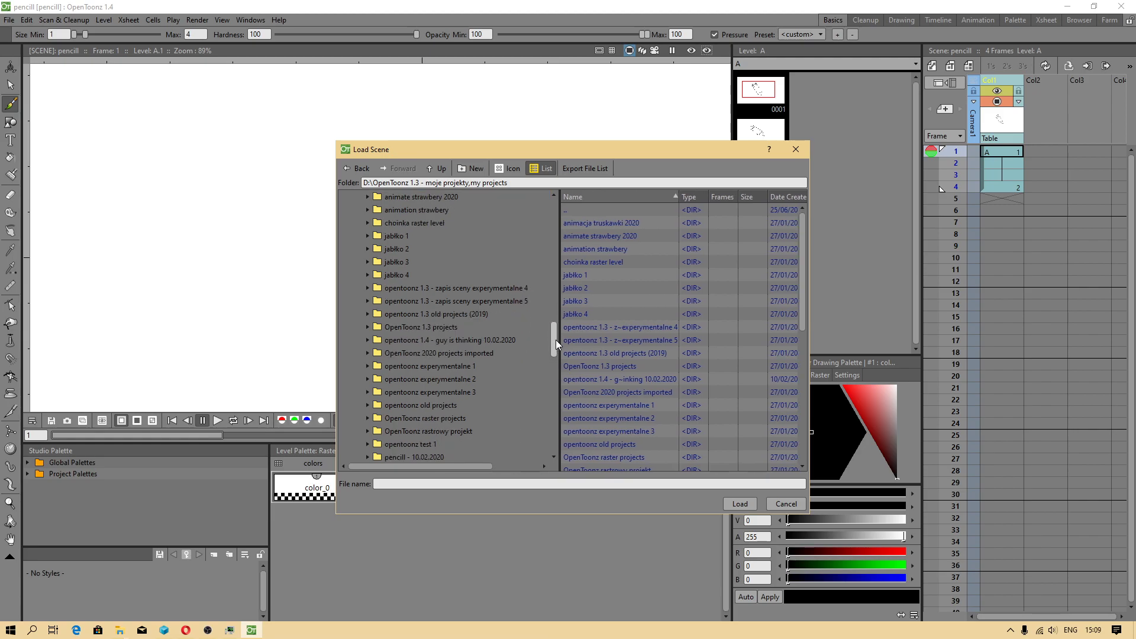
- Load "this guy is thinking.tnz" from the "opentoonz 1.4 - guy is thinking 10.02.2020" folder, changing to the project it belongs to
{"action": "left_click", "coordinate": [492, 343]}
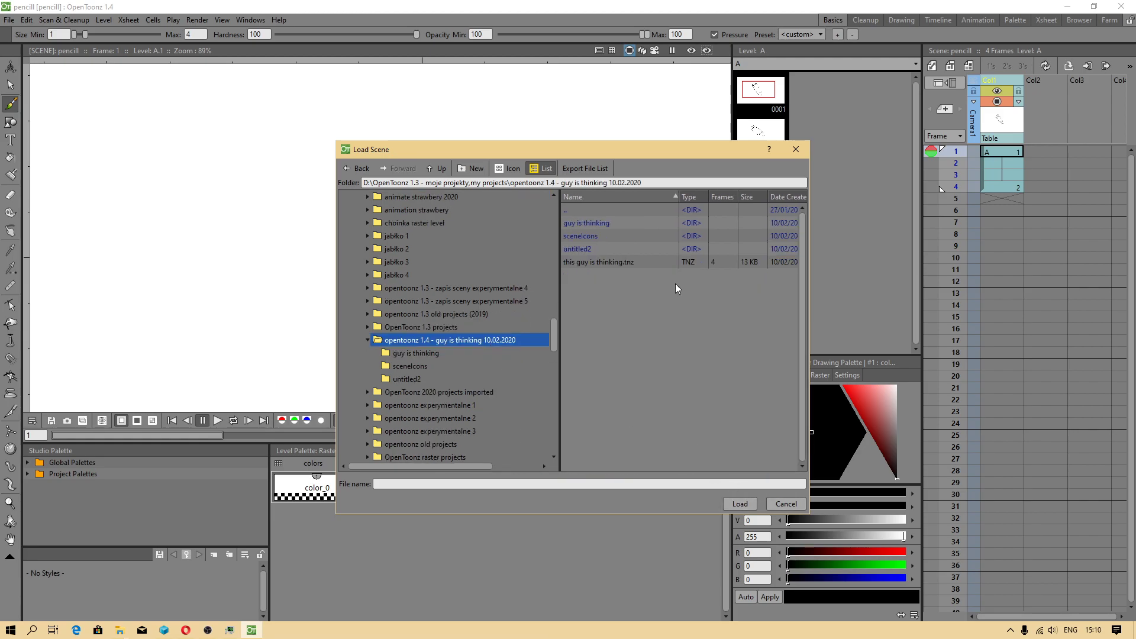
{"action": "left_click", "coordinate": [598, 266]}
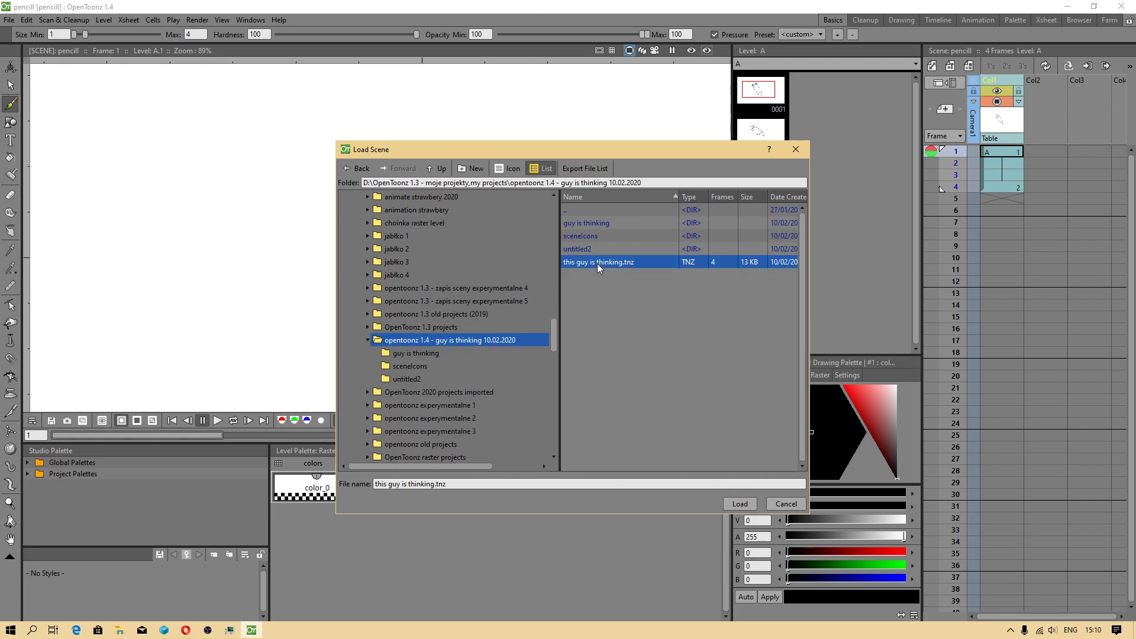
{"action": "left_click", "coordinate": [740, 504]}
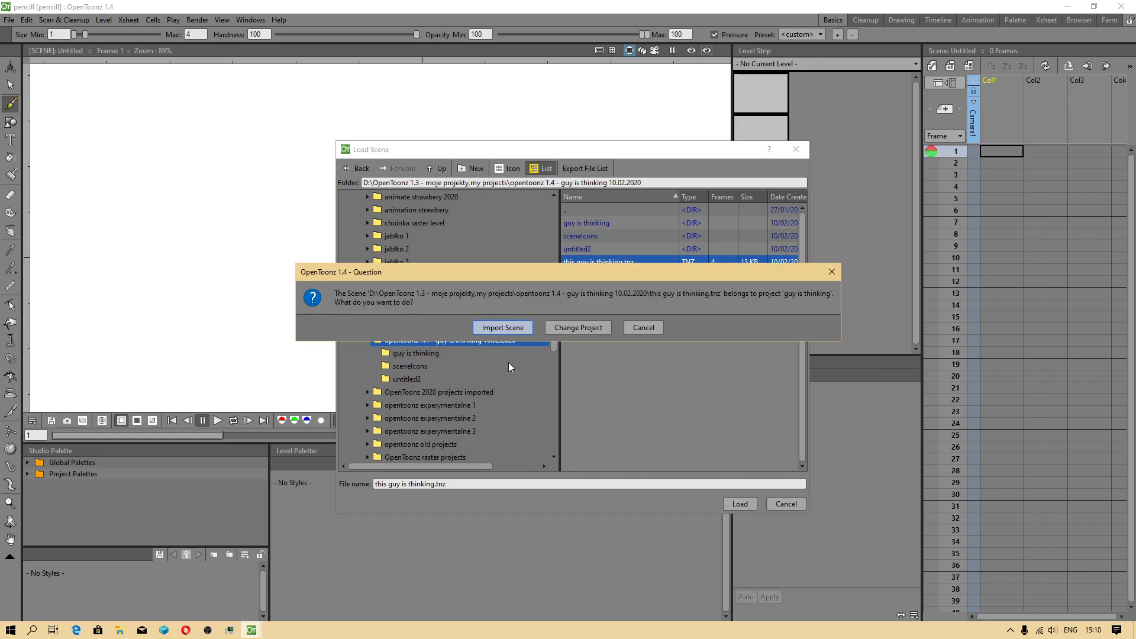
{"action": "left_click", "coordinate": [562, 328]}
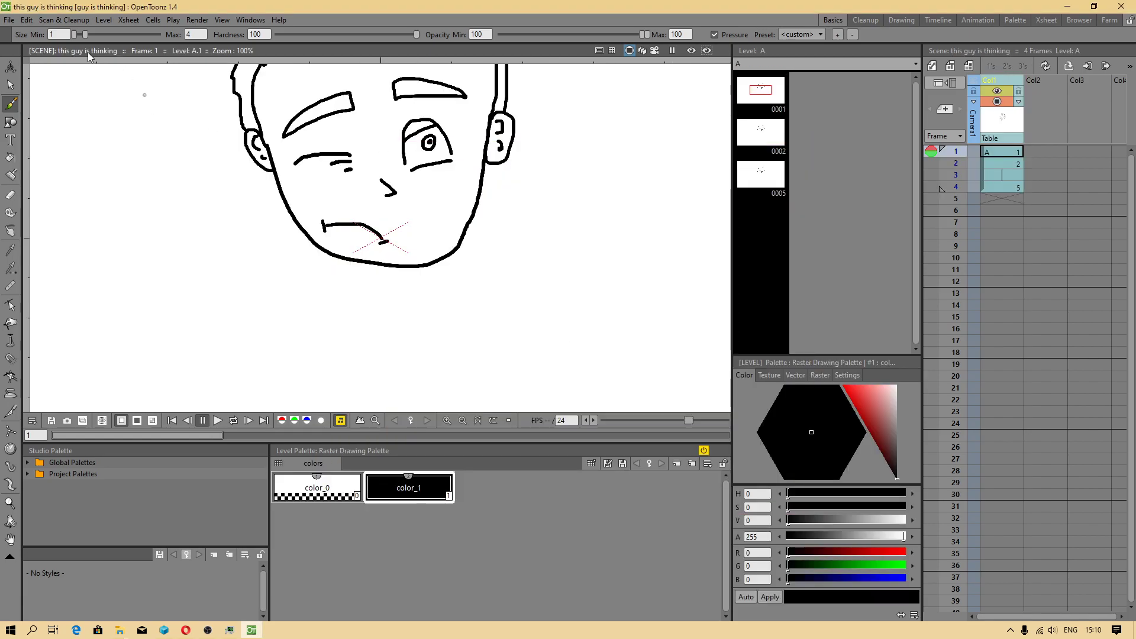
- Check the project name and folder paths in the project settings of the loaded scene
{"action": "left_click", "coordinate": [9, 19]}
{"action": "mouse_move", "coordinate": [50, 184]}
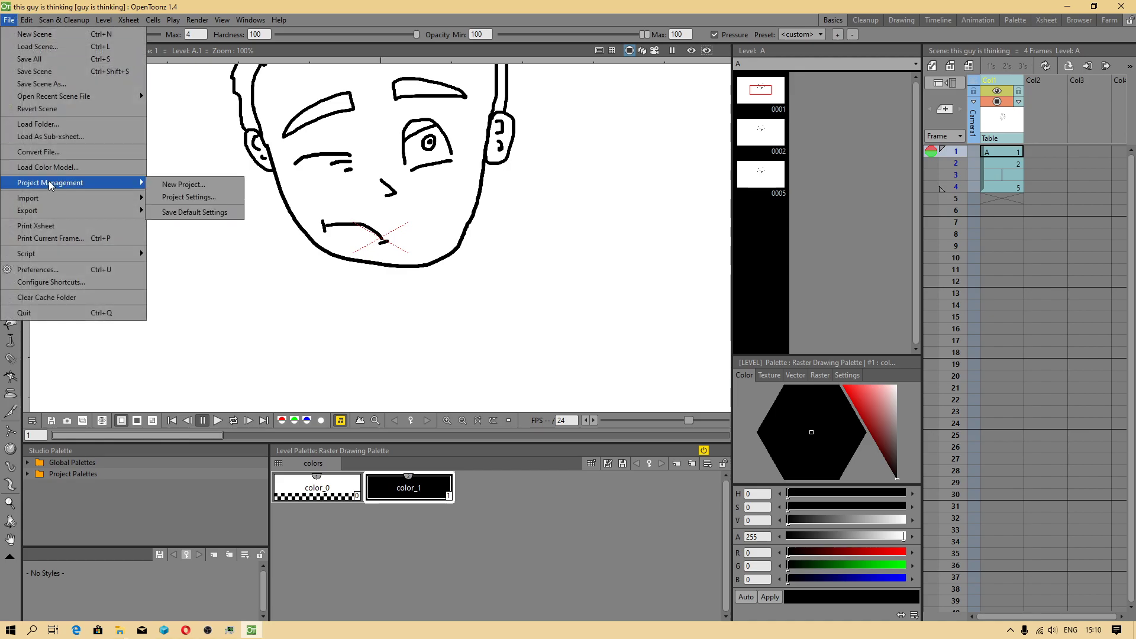
{"action": "left_click", "coordinate": [198, 198]}
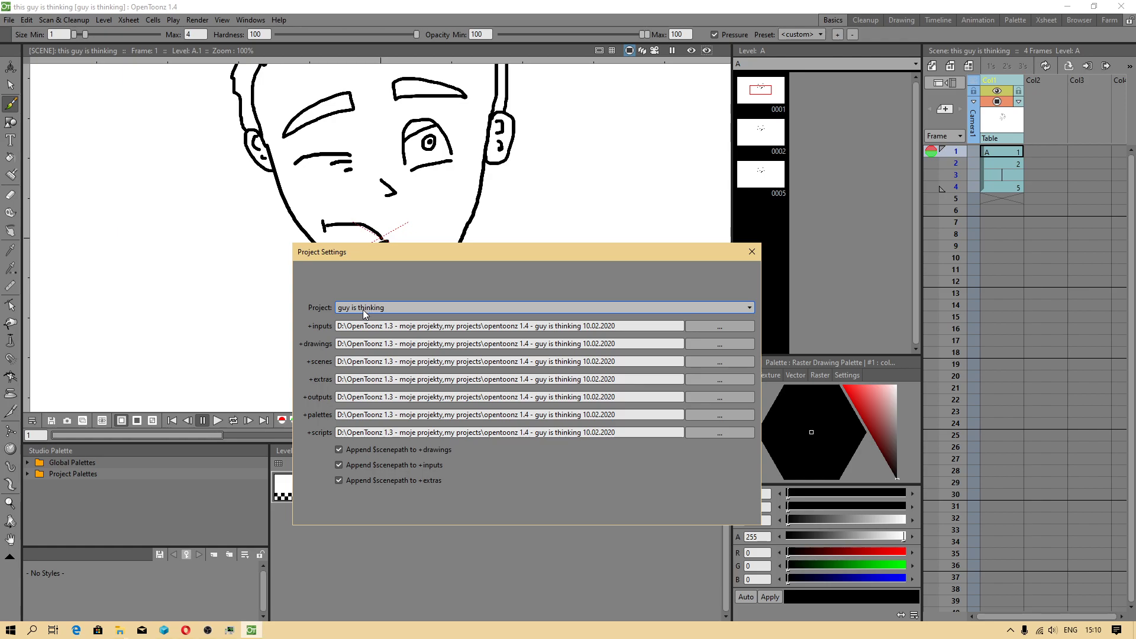
{"action": "left_click", "coordinate": [752, 253]}
{"action": "left_click", "coordinate": [9, 19]}
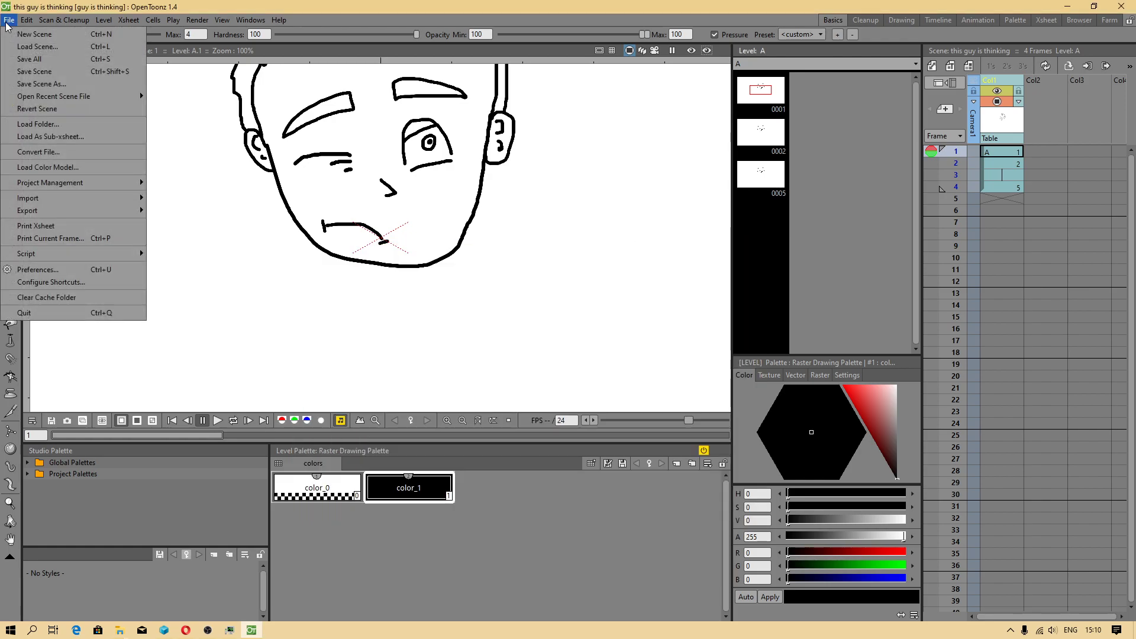
{"action": "left_click", "coordinate": [989, 35]}
- Add a new style to the level palette and apply the raster brush showing a yellow paintbrush stroke
{"action": "scroll", "coordinate": [380, 165], "scroll_direction": "down", "scroll_amount": 5}
{"action": "scroll", "coordinate": [386, 89], "scroll_direction": "up", "scroll_amount": 5}
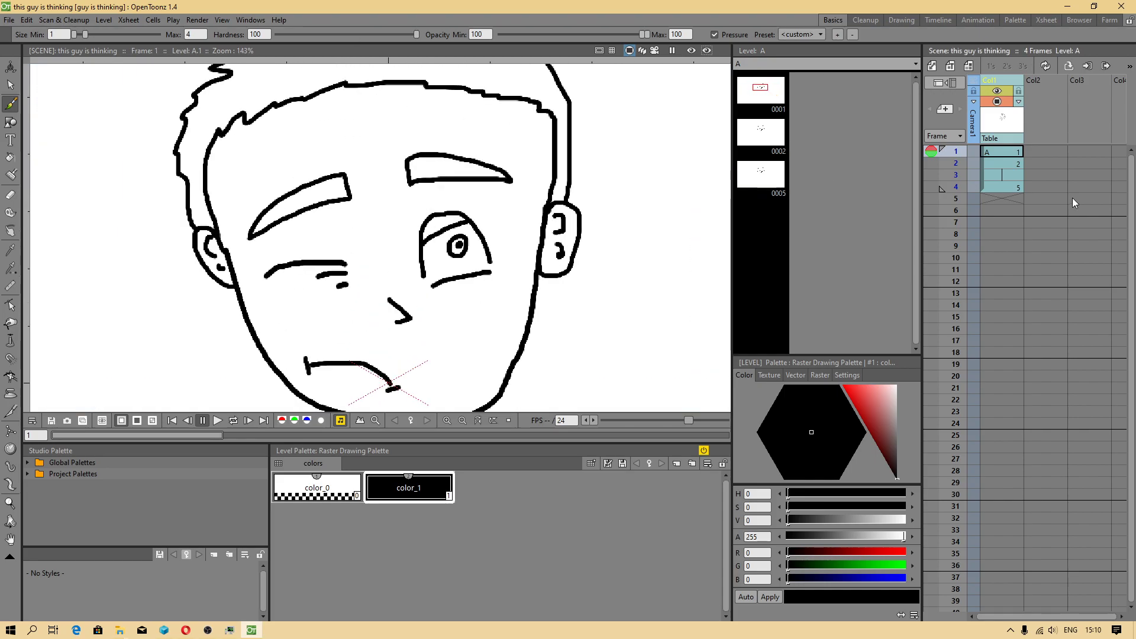
{"action": "key", "text": "space"}
{"action": "left_click_drag", "start_coordinate": [504, 172], "coordinate": [527, 251]}
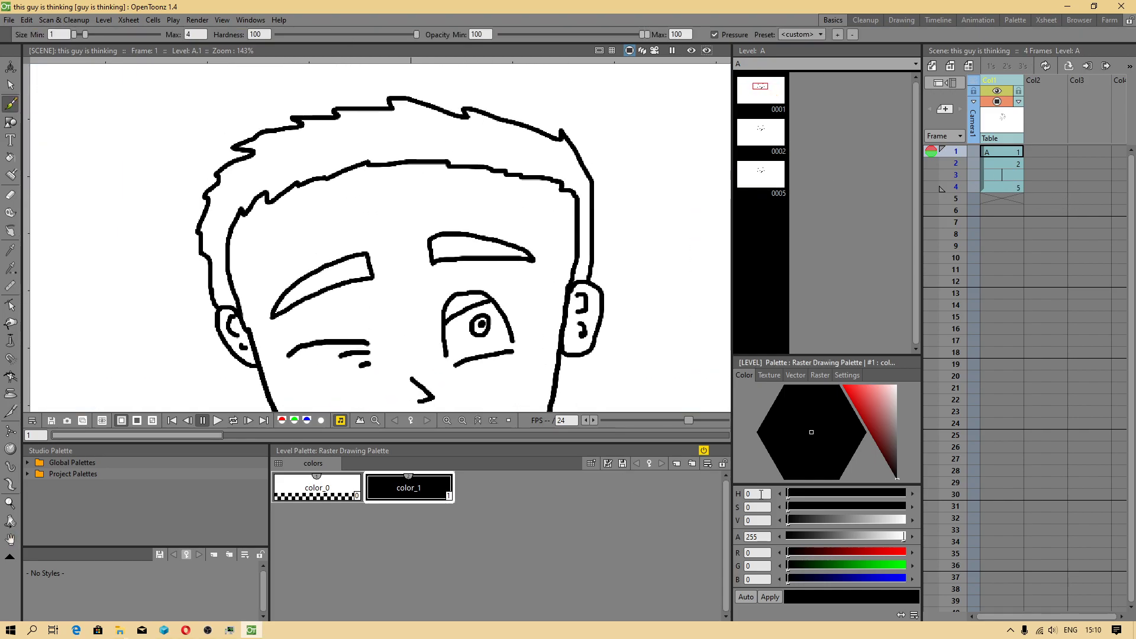
{"action": "left_click", "coordinate": [677, 463]}
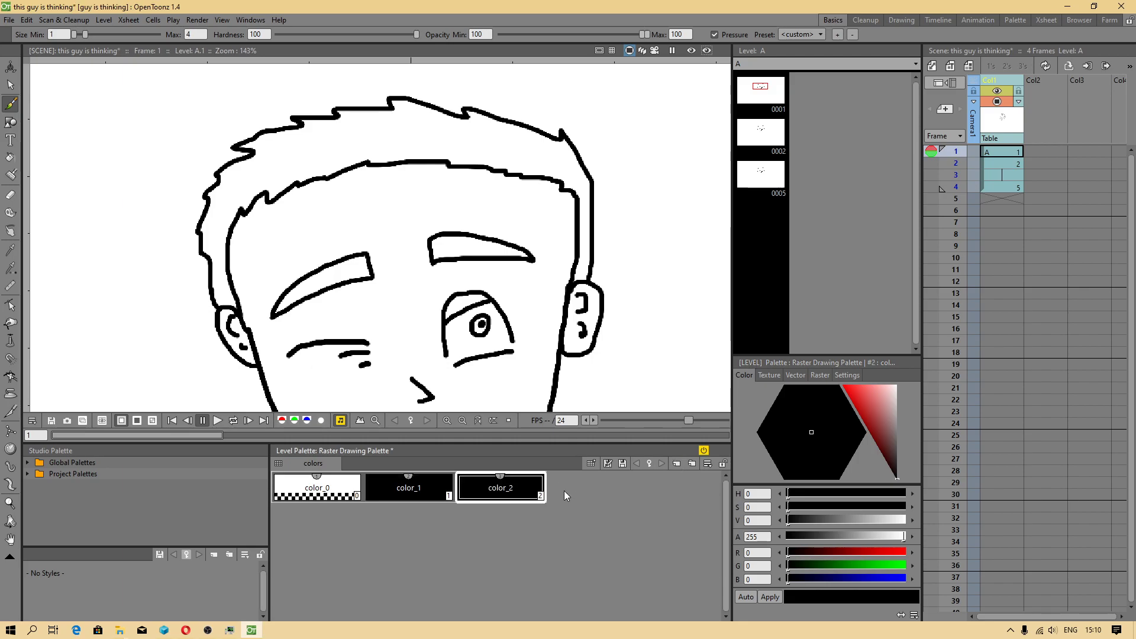
{"action": "left_click", "coordinate": [826, 375]}
{"action": "left_click_drag", "start_coordinate": [915, 410], "coordinate": [911, 463]}
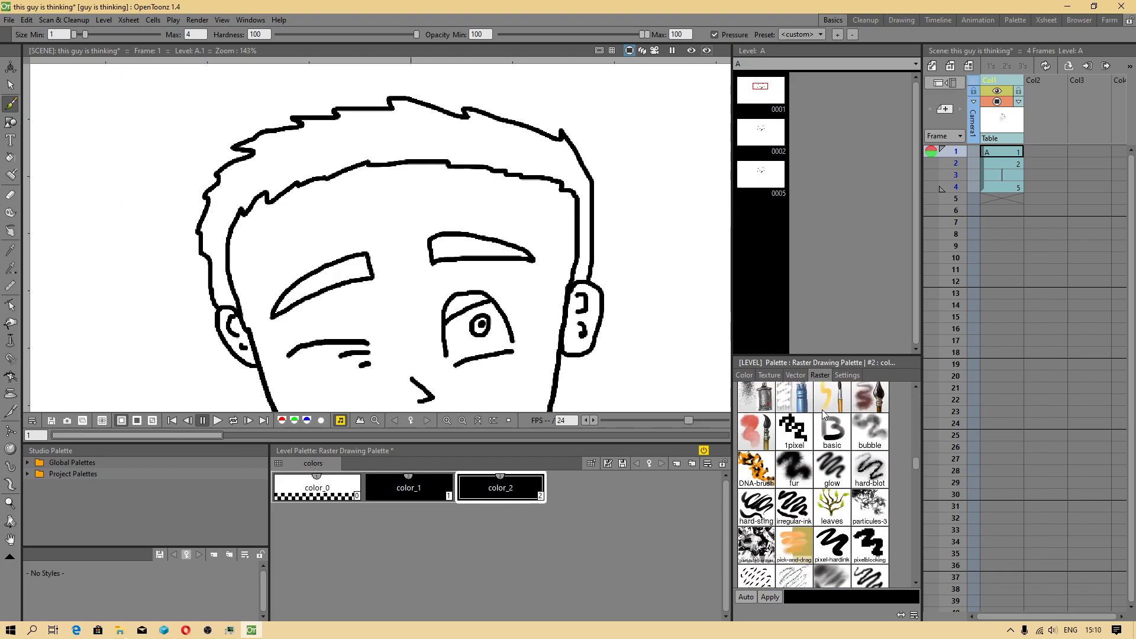
{"action": "scroll", "coordinate": [832, 425], "scroll_direction": "up", "scroll_amount": 1}
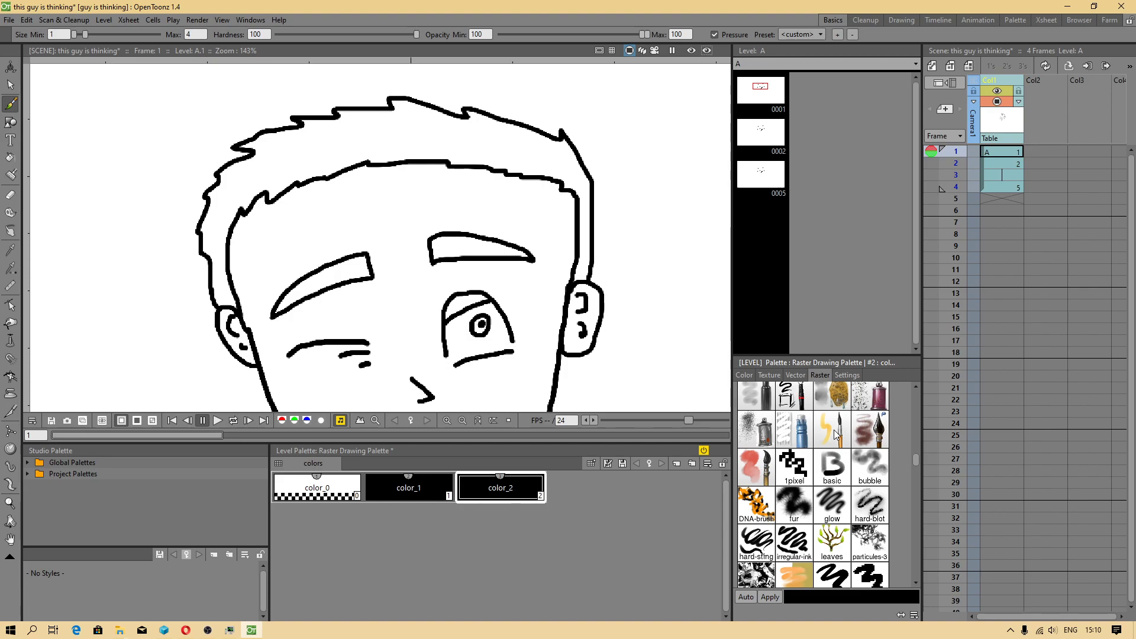
{"action": "left_click", "coordinate": [836, 435]}
{"action": "left_click", "coordinate": [770, 597]}
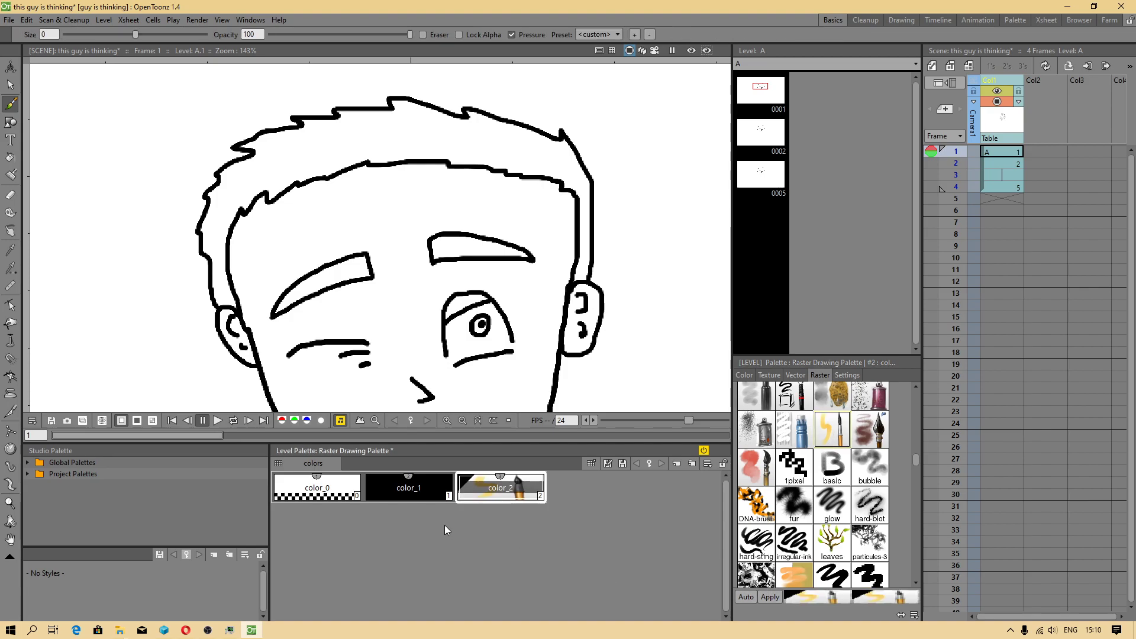
- Set the colour of the color_2 style to a muted brown with H 19, S 29 and V 42
{"action": "double_click", "coordinate": [465, 485]}
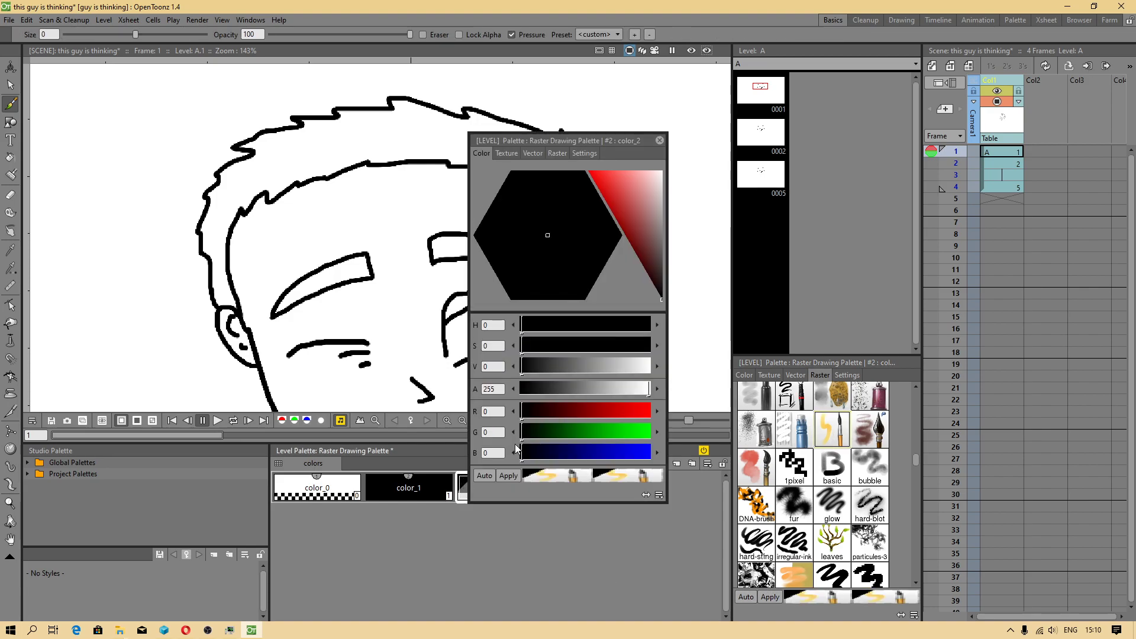
{"action": "left_click", "coordinate": [623, 193]}
{"action": "left_click", "coordinate": [575, 270]}
{"action": "left_click", "coordinate": [622, 193]}
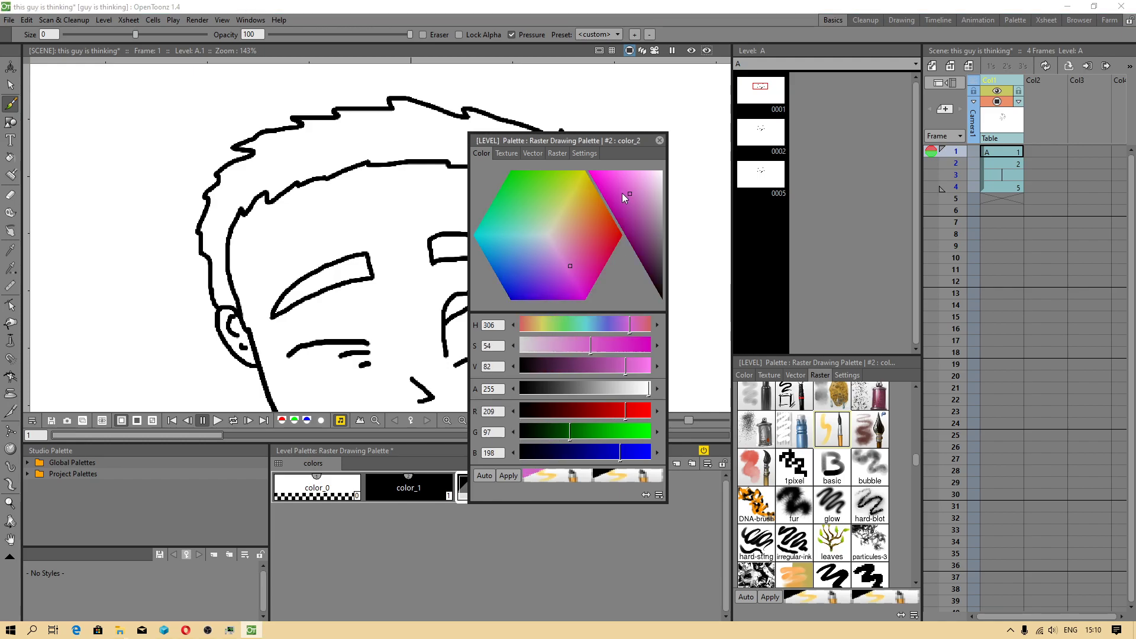
{"action": "left_click", "coordinate": [574, 226]}
{"action": "left_click", "coordinate": [603, 367]}
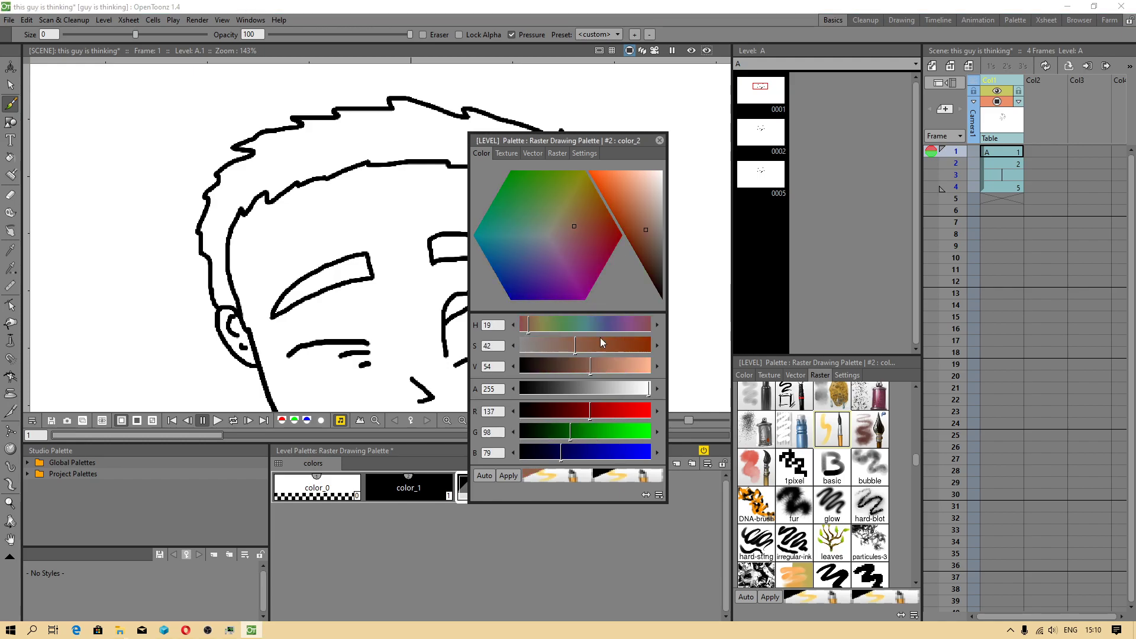
{"action": "left_click", "coordinate": [651, 247]}
{"action": "left_click", "coordinate": [594, 348]}
{"action": "left_click_drag", "start_coordinate": [594, 348], "coordinate": [574, 364]}
{"action": "left_click", "coordinate": [576, 362]}
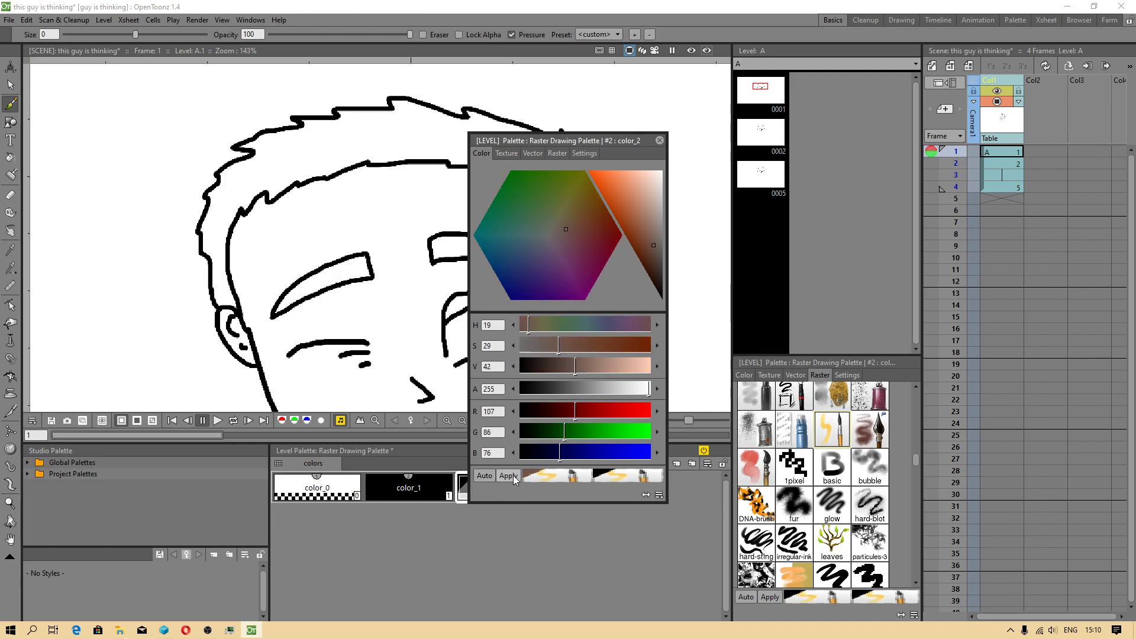
{"action": "left_click", "coordinate": [661, 142]}
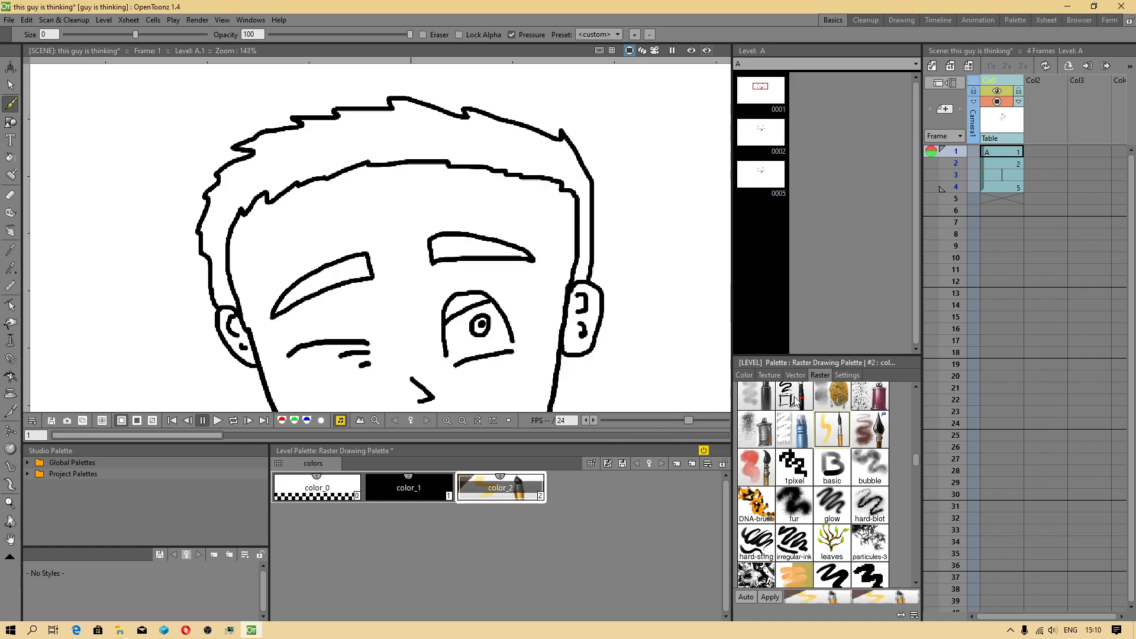
- Set the opacity of the color_2 brush to 1.22 and its radius to 1.48
{"action": "left_click", "coordinate": [846, 375]}
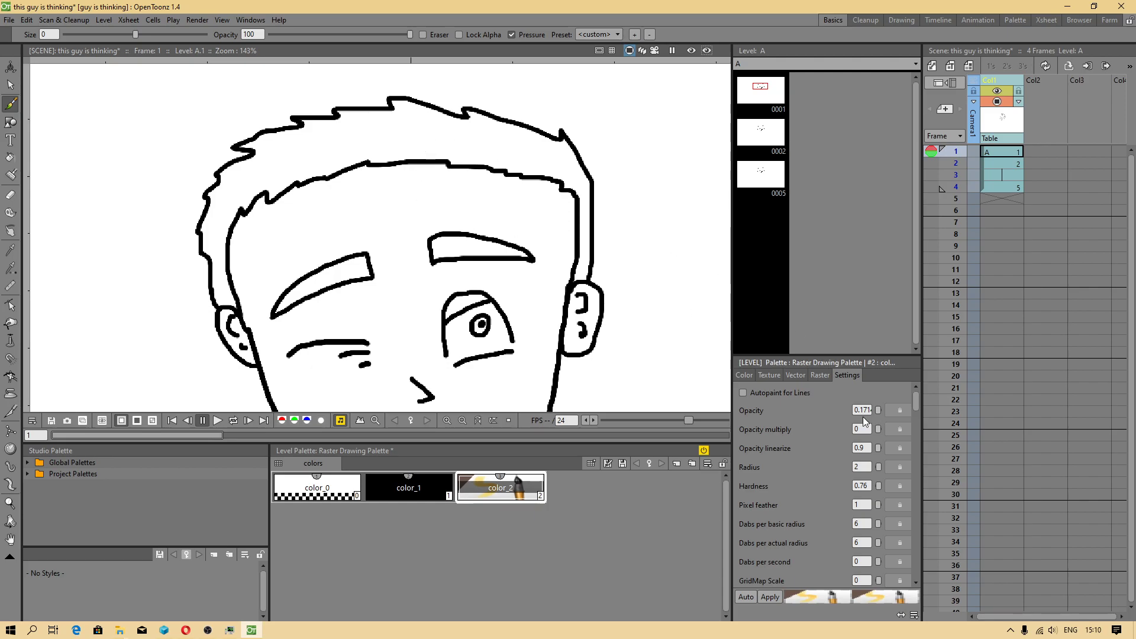
{"action": "left_click_drag", "start_coordinate": [921, 421], "coordinate": [897, 410]}
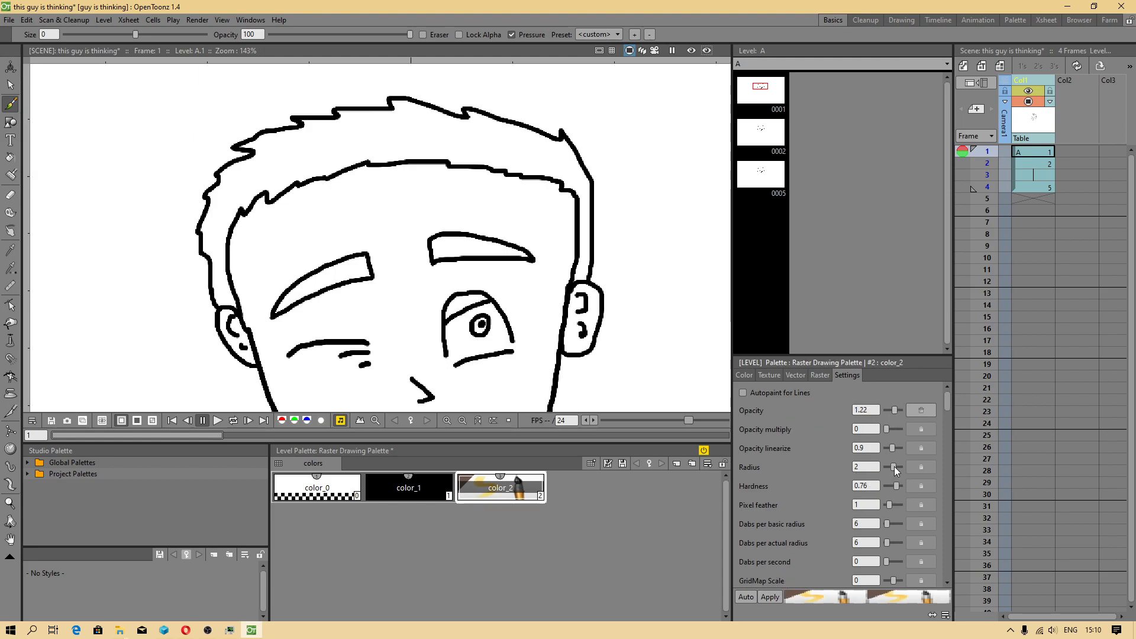
{"action": "left_click_drag", "start_coordinate": [894, 467], "coordinate": [895, 467]}
{"action": "left_click_drag", "start_coordinate": [896, 471], "coordinate": [892, 469]}
- Test the brush with strokes over the forehead and the eyebrow above the open eye, undoing each
{"action": "mouse_move", "coordinate": [490, 151]}
{"action": "left_mouse_down"}
{"action": "mouse_move", "coordinate": [437, 161]}
{"action": "mouse_move", "coordinate": [466, 167]}
{"action": "left_mouse_up"}
{"action": "key", "text": "ctrl+z"}
{"action": "left_click_drag", "start_coordinate": [541, 190], "coordinate": [479, 272]}
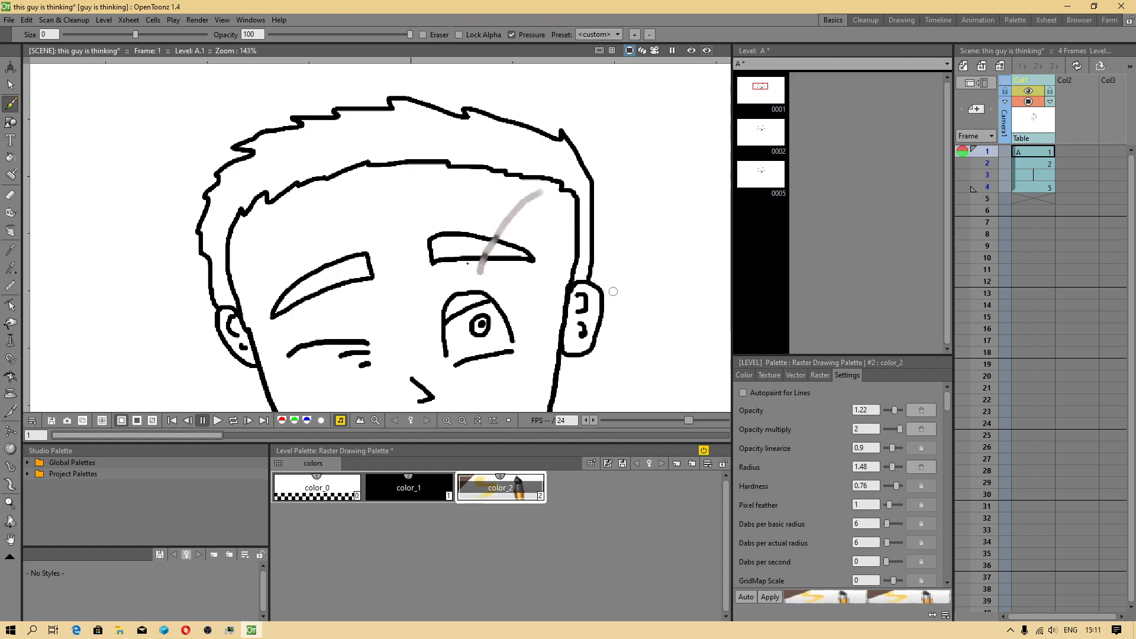
{"action": "key", "text": "ctrl+z"}
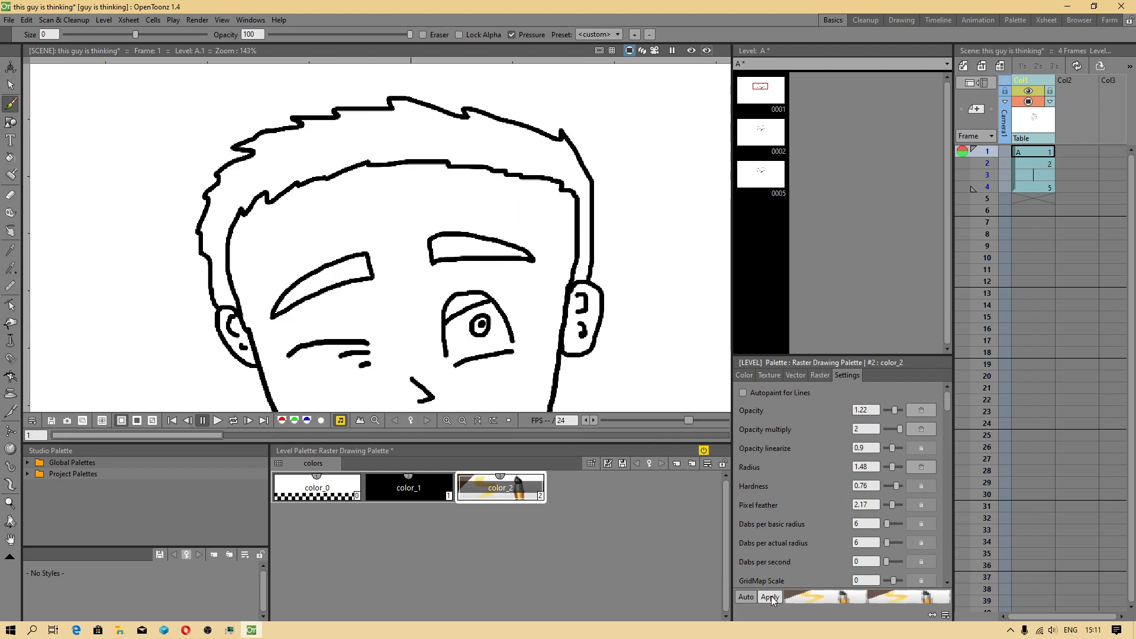
- Look through the remaining color_2 brush settings, then set opacity and opacity multiply to 0, trying the brush on the face
{"action": "scroll", "coordinate": [927, 498], "scroll_direction": "down", "scroll_amount": 5}
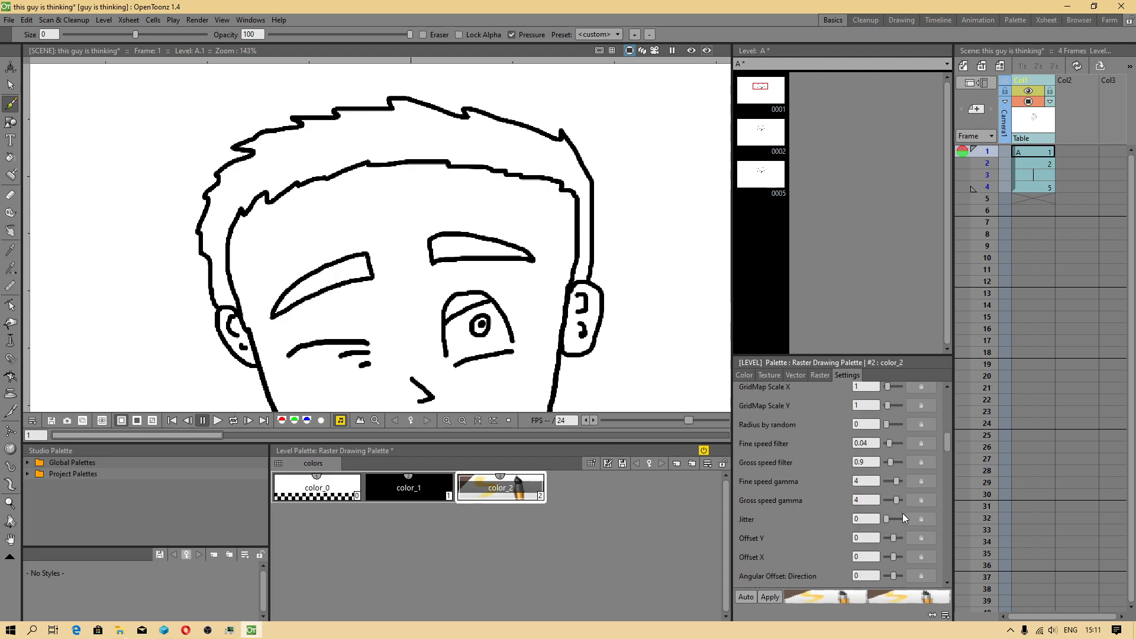
{"action": "scroll", "coordinate": [903, 513], "scroll_direction": "down", "scroll_amount": 5}
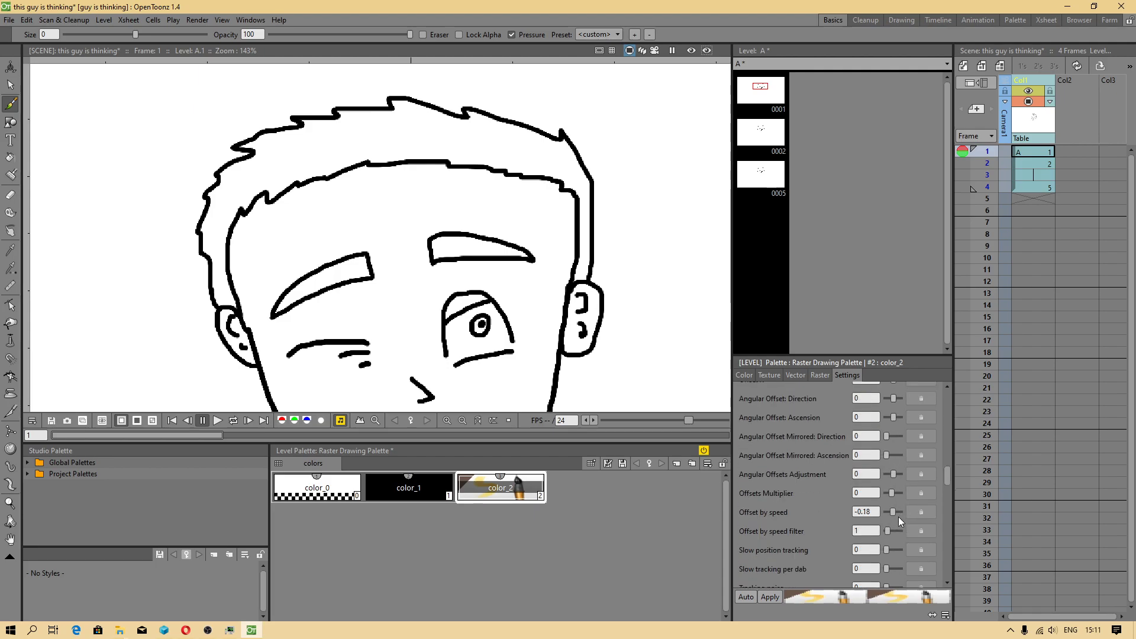
{"action": "scroll", "coordinate": [887, 509], "scroll_direction": "down", "scroll_amount": 5}
{"action": "left_click_drag", "start_coordinate": [952, 518], "coordinate": [945, 543]}
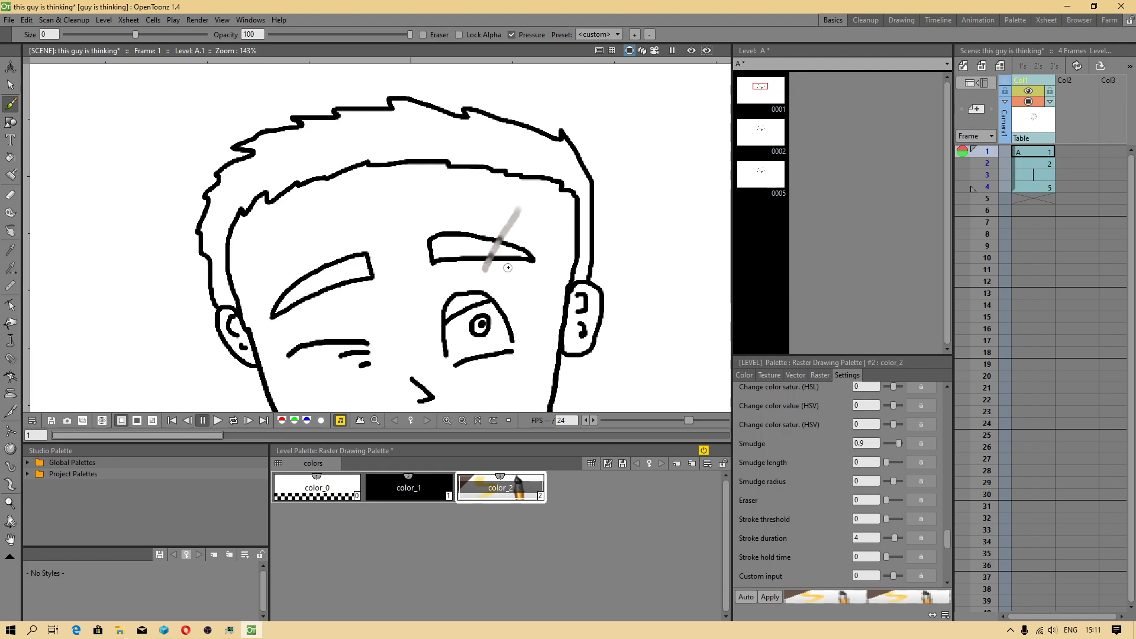
{"action": "scroll", "coordinate": [822, 414], "scroll_direction": "up", "scroll_amount": 15}
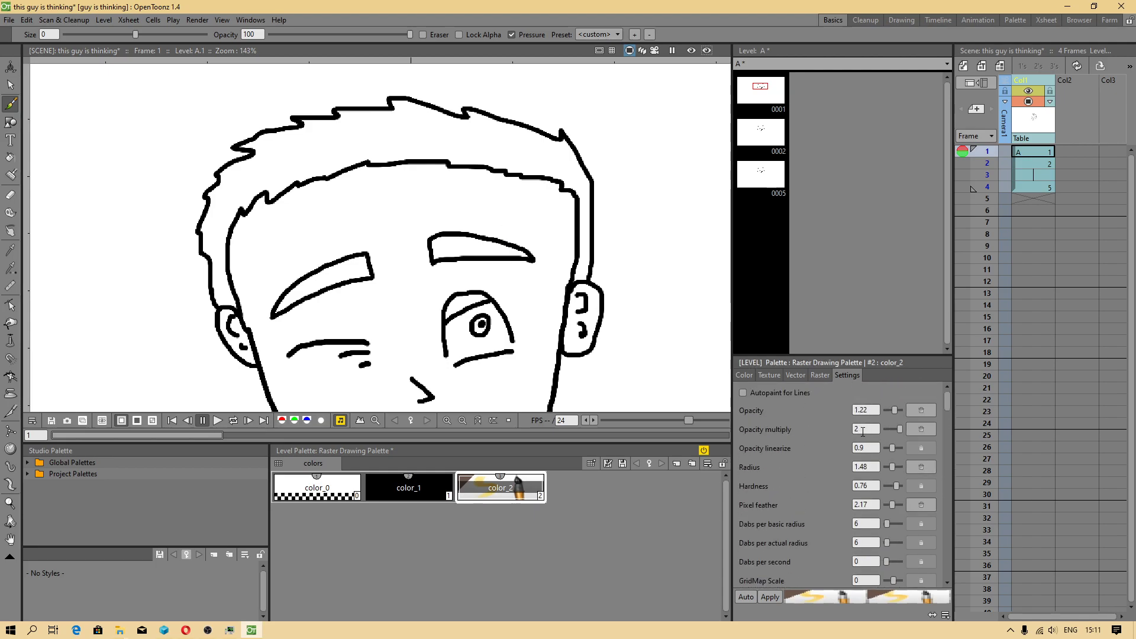
{"action": "left_click_drag", "start_coordinate": [893, 410], "coordinate": [885, 411]}
{"action": "left_click", "coordinate": [770, 597]}
{"action": "mouse_move", "coordinate": [469, 175]}
{"action": "left_mouse_down"}
{"action": "mouse_move", "coordinate": [445, 221]}
{"action": "mouse_move", "coordinate": [451, 274]}
{"action": "left_mouse_up"}
{"action": "left_click_drag", "start_coordinate": [899, 429], "coordinate": [885, 429]}
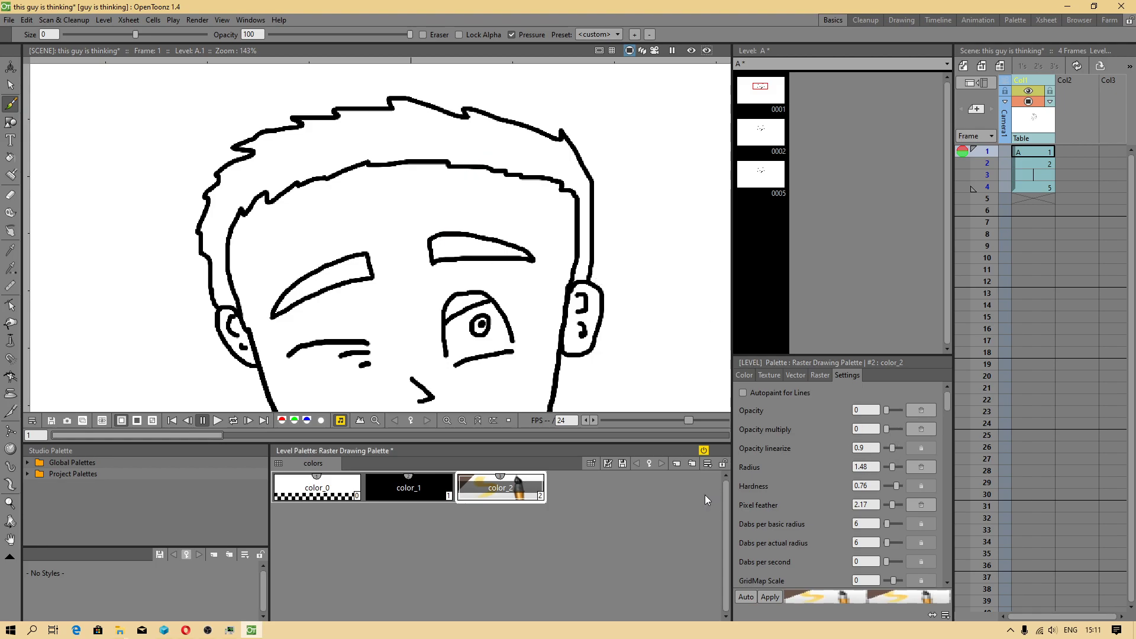
- Apply the color_2 brush settings and try a stroke from the eyebrow down to the open eye
{"action": "left_click", "coordinate": [770, 597]}
{"action": "mouse_move", "coordinate": [429, 208]}
{"action": "left_mouse_down"}
{"action": "mouse_move", "coordinate": [447, 271]}
{"action": "mouse_move", "coordinate": [468, 278]}
{"action": "mouse_move", "coordinate": [445, 315]}
{"action": "mouse_move", "coordinate": [466, 302]}
{"action": "left_mouse_up"}
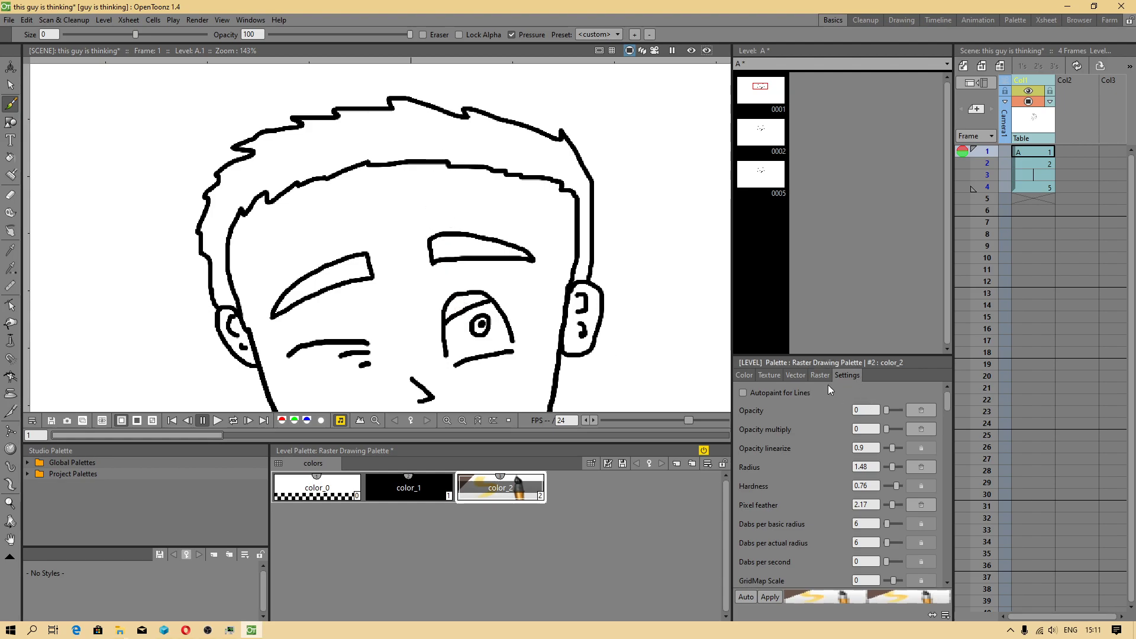
- Add a new palette style with the orange-brown paintbrush raster brush, then test it on the eyebrow above the open eye and undo the stroke
{"action": "left_click", "coordinate": [677, 464]}
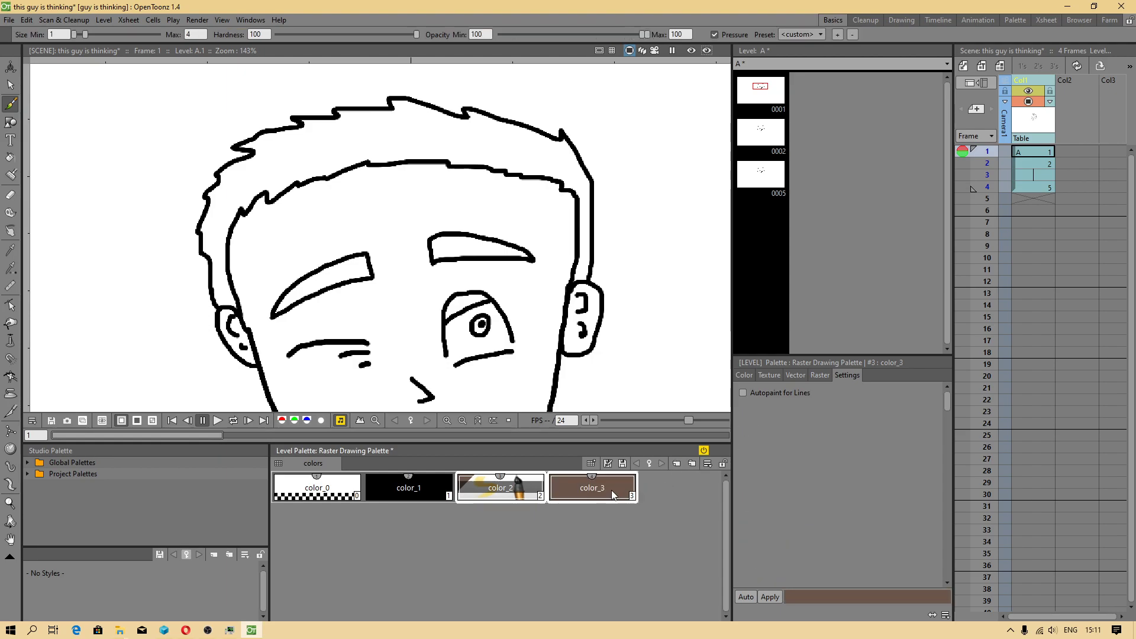
{"action": "left_click", "coordinate": [827, 376]}
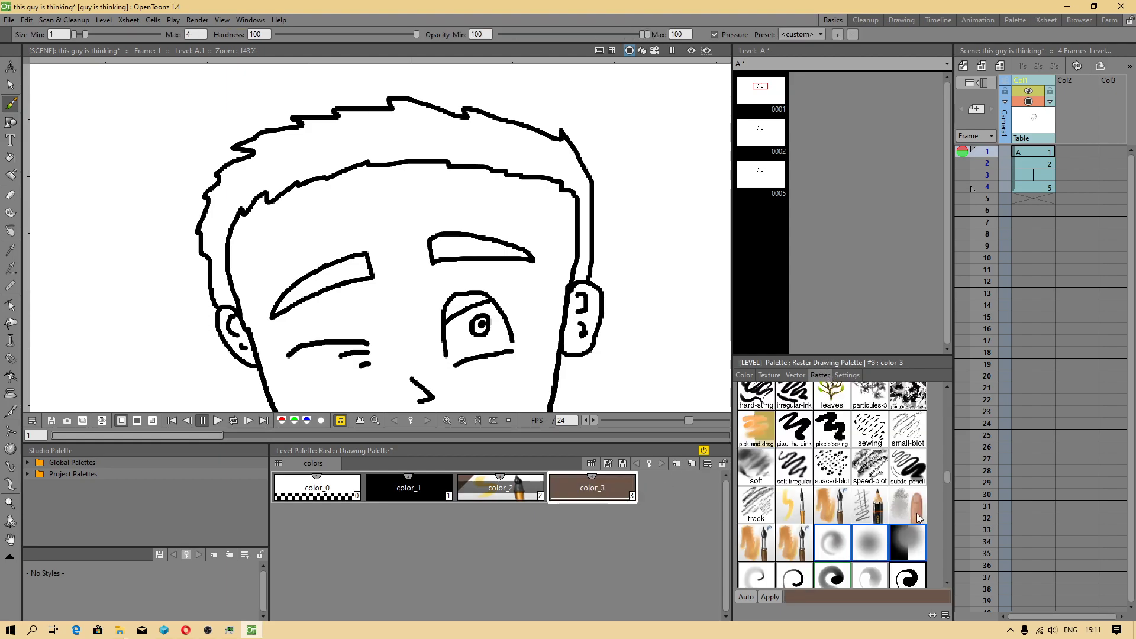
{"action": "left_click", "coordinate": [825, 513]}
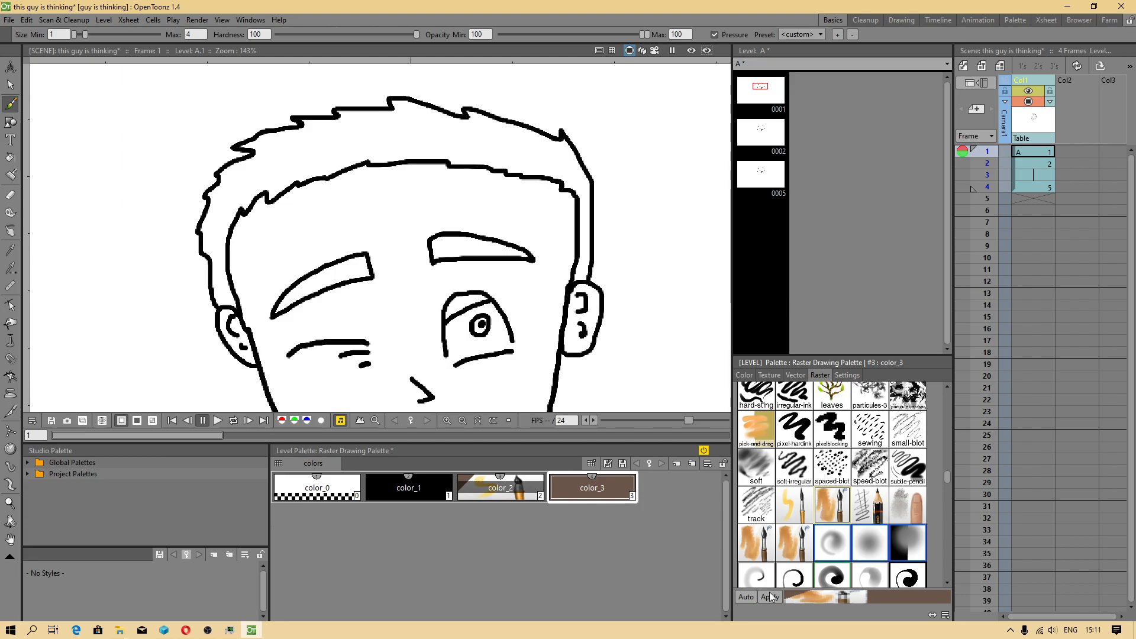
{"action": "mouse_move", "coordinate": [500, 216]}
{"action": "left_mouse_down"}
{"action": "mouse_move", "coordinate": [472, 258]}
{"action": "mouse_move", "coordinate": [486, 254]}
{"action": "mouse_move", "coordinate": [465, 246]}
{"action": "mouse_move", "coordinate": [501, 252]}
{"action": "left_mouse_up"}
{"action": "key", "text": "ctrl+z"}
- Add another palette style that uses the Watacolor_Swirl raster brush
{"action": "scroll", "coordinate": [909, 526], "scroll_direction": "down", "scroll_amount": 10}
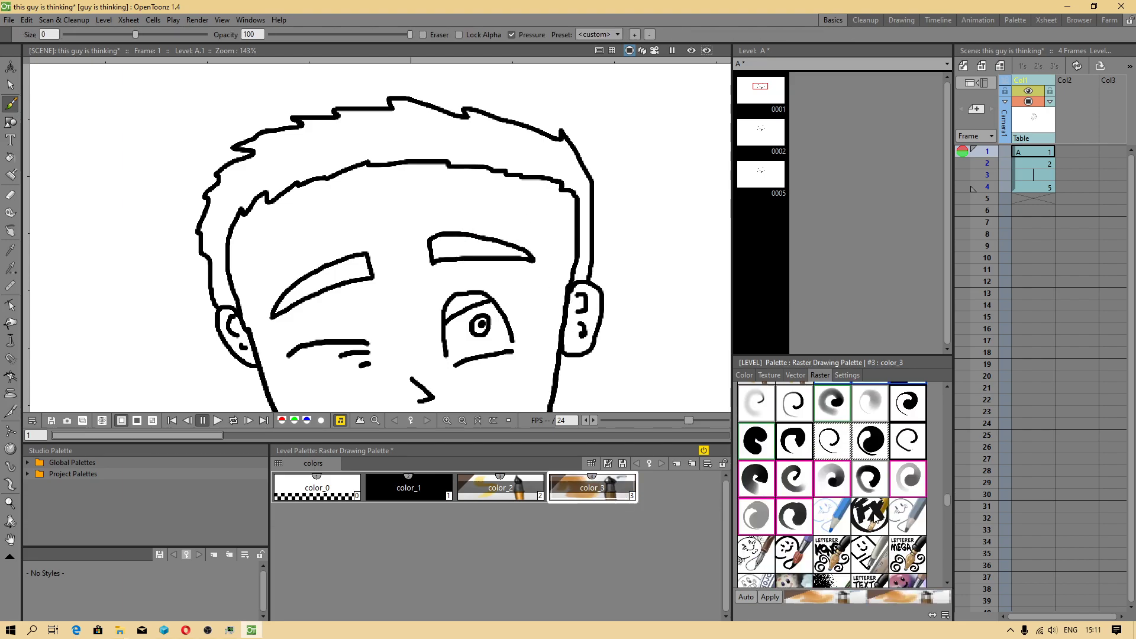
{"action": "left_click", "coordinate": [838, 523]}
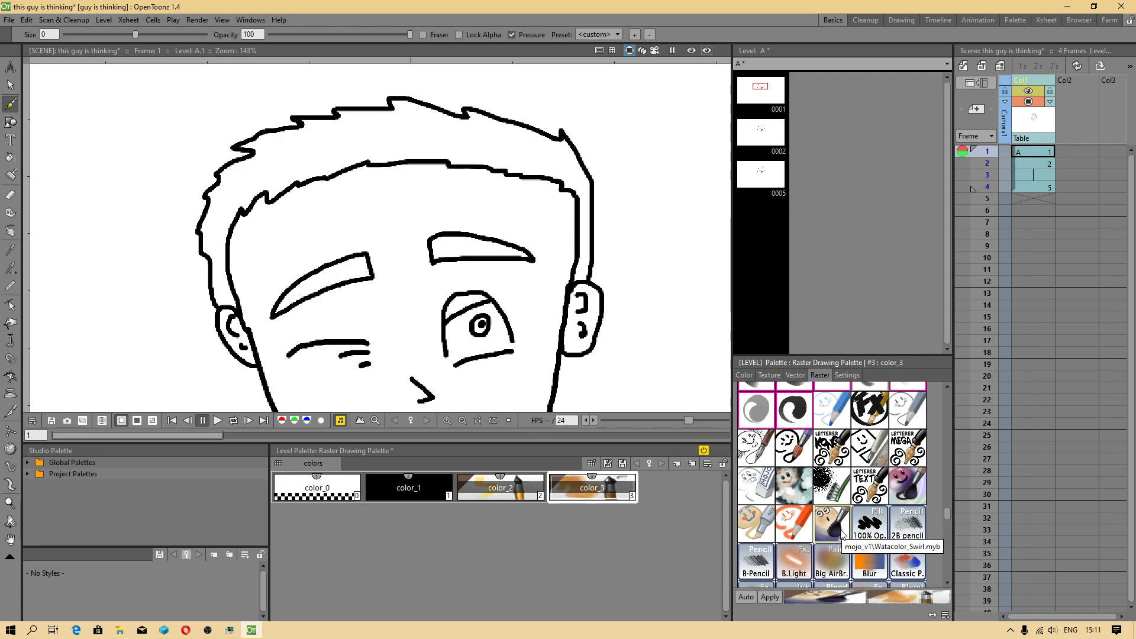
{"action": "left_click", "coordinate": [676, 463]}
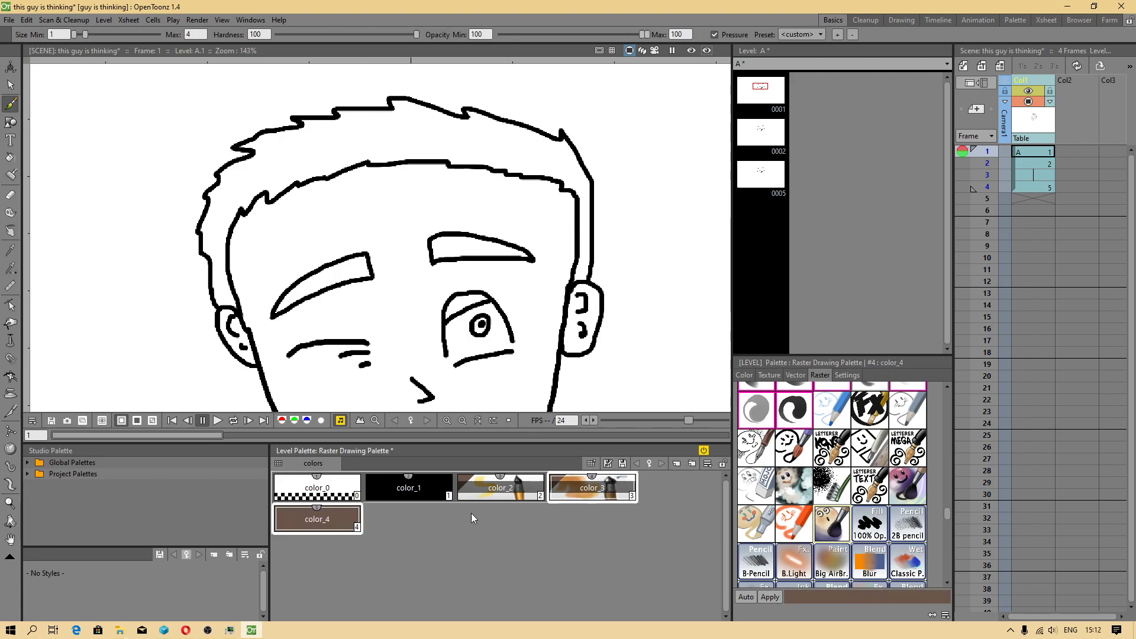
{"action": "left_click", "coordinate": [825, 517]}
{"action": "left_click", "coordinate": [770, 596]}
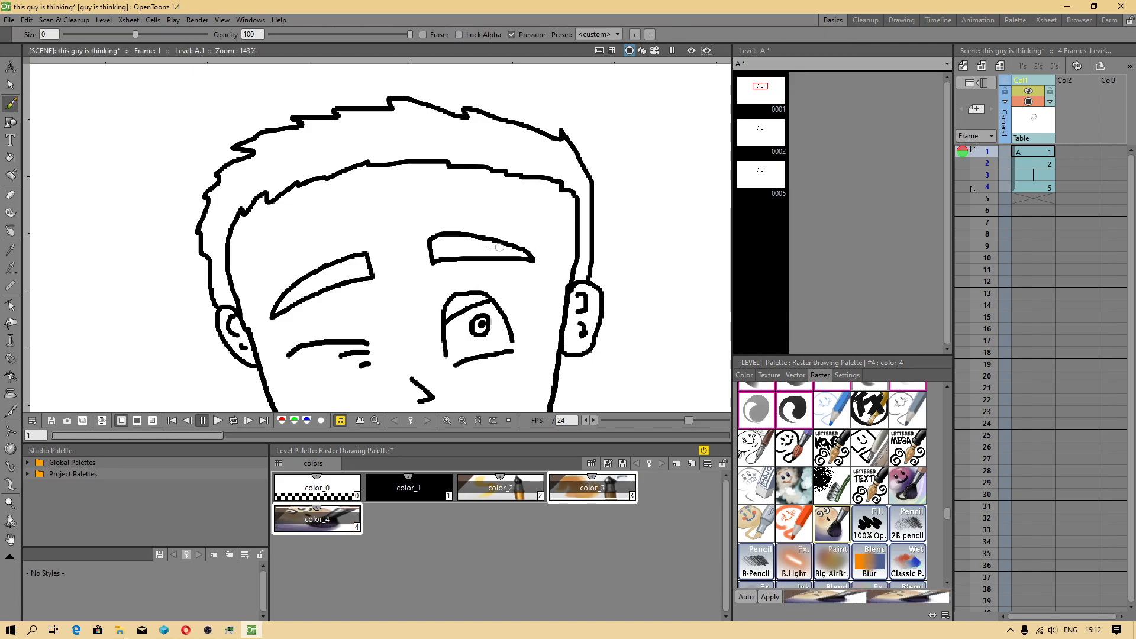
- Set the color_4 brush's opacity to 0.78 and opacity multiply to 0, undoing each test stroke around the eyebrow above the open eye
{"action": "left_click", "coordinate": [846, 375]}
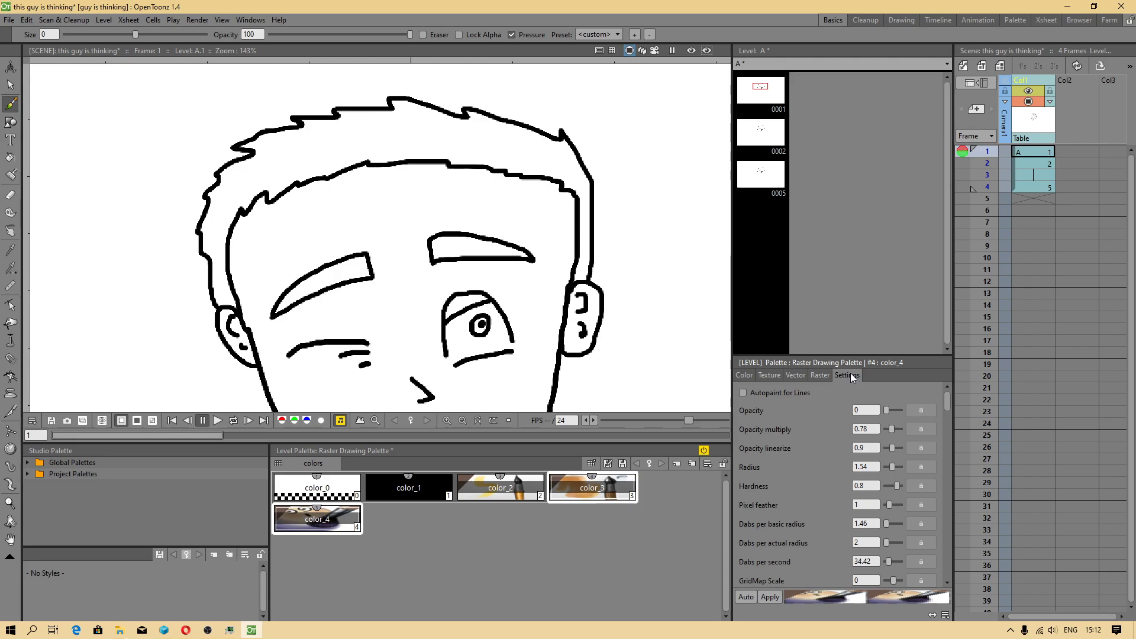
{"action": "left_click_drag", "start_coordinate": [885, 413], "coordinate": [895, 413]}
{"action": "mouse_move", "coordinate": [512, 218]}
{"action": "left_mouse_down"}
{"action": "mouse_move", "coordinate": [473, 259]}
{"action": "mouse_move", "coordinate": [478, 248]}
{"action": "mouse_move", "coordinate": [439, 249]}
{"action": "left_mouse_up"}
{"action": "key", "text": "ctrl+z"}
{"action": "key", "text": "ctrl+z"}
{"action": "left_click_drag", "start_coordinate": [892, 429], "coordinate": [885, 429]}
{"action": "left_click", "coordinate": [769, 597]}
{"action": "mouse_move", "coordinate": [469, 243]}
{"action": "left_mouse_down"}
{"action": "mouse_move", "coordinate": [462, 259]}
{"action": "mouse_move", "coordinate": [494, 242]}
{"action": "mouse_move", "coordinate": [508, 249]}
{"action": "left_mouse_up"}
{"action": "key", "text": "ctrl+z"}
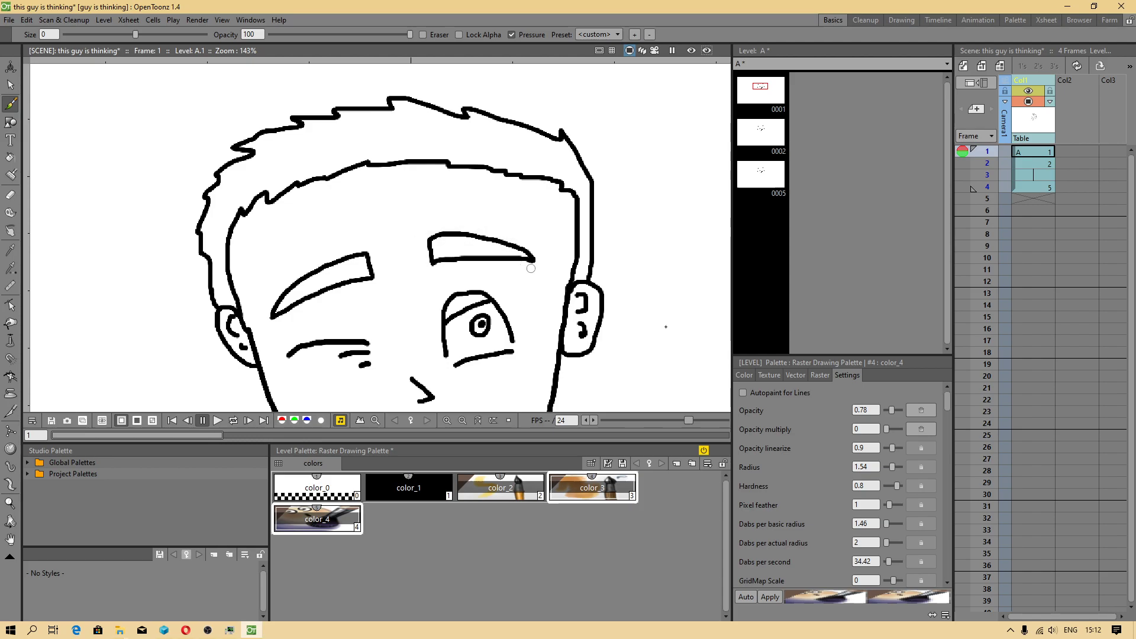
- Raise the color_4 brush's opacity to 1.13, test it across the hair, and undo the stroke
{"action": "left_click_drag", "start_coordinate": [891, 412], "coordinate": [895, 411]}
{"action": "left_click", "coordinate": [769, 597]}
{"action": "mouse_move", "coordinate": [381, 94]}
{"action": "left_mouse_down"}
{"action": "mouse_move", "coordinate": [336, 144]}
{"action": "mouse_move", "coordinate": [485, 125]}
{"action": "mouse_move", "coordinate": [379, 136]}
{"action": "left_mouse_up"}
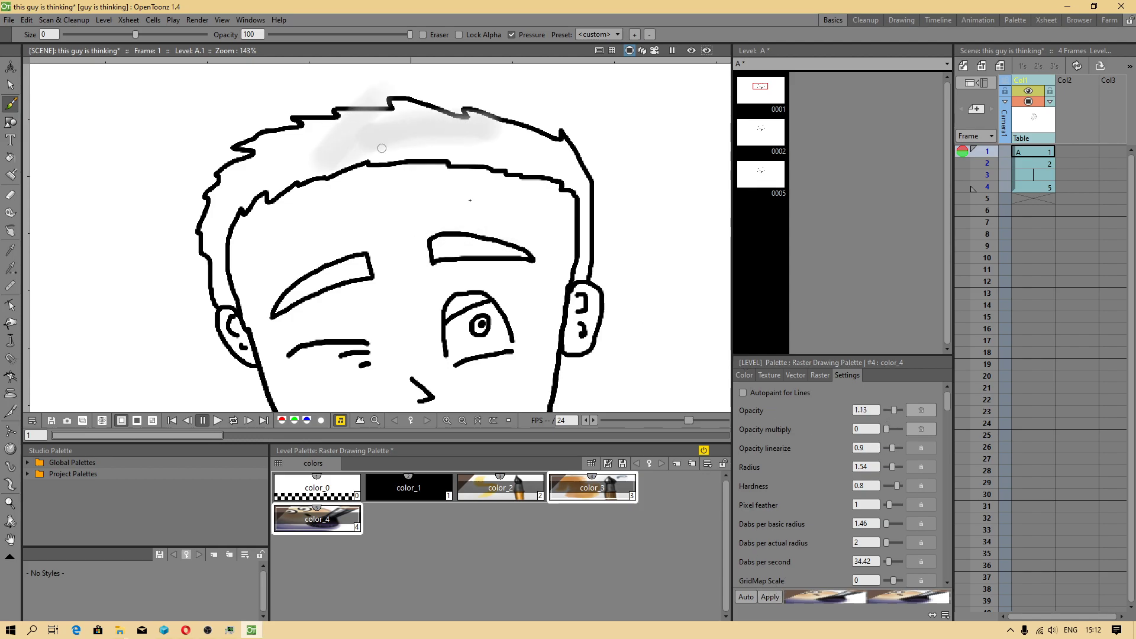
{"action": "key", "text": "ctrl+z"}
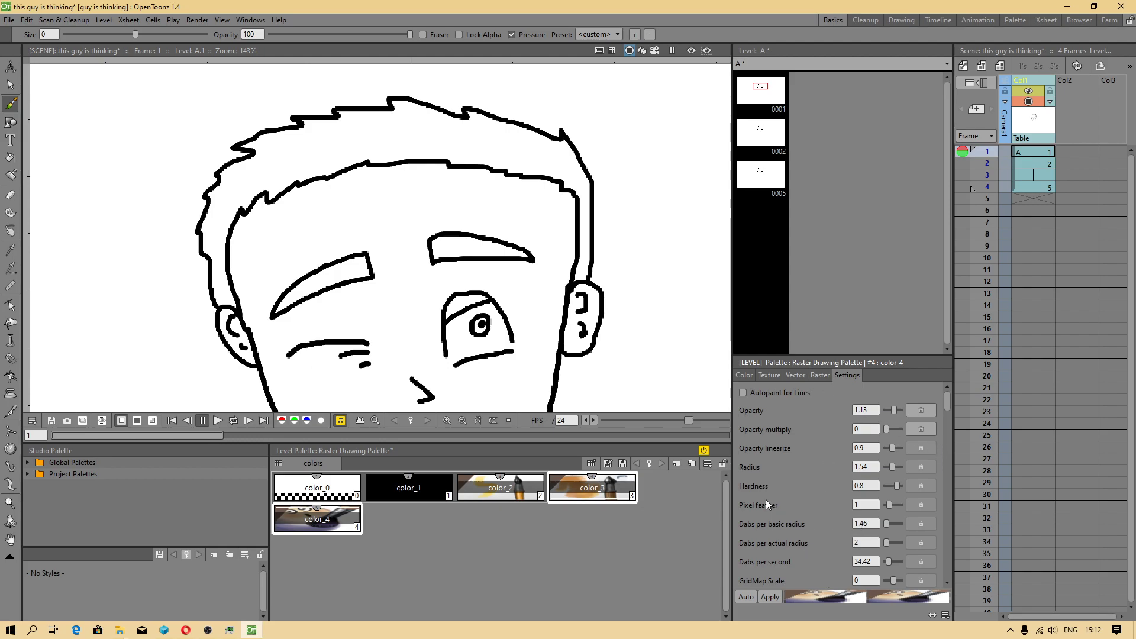
- Browse the raster brushes and add a new palette style with the red paintbrush next to the Wet Round brush
{"action": "left_click", "coordinate": [824, 378]}
{"action": "scroll", "coordinate": [862, 520], "scroll_direction": "down", "scroll_amount": 3}
{"action": "scroll", "coordinate": [862, 538], "scroll_direction": "down", "scroll_amount": 3}
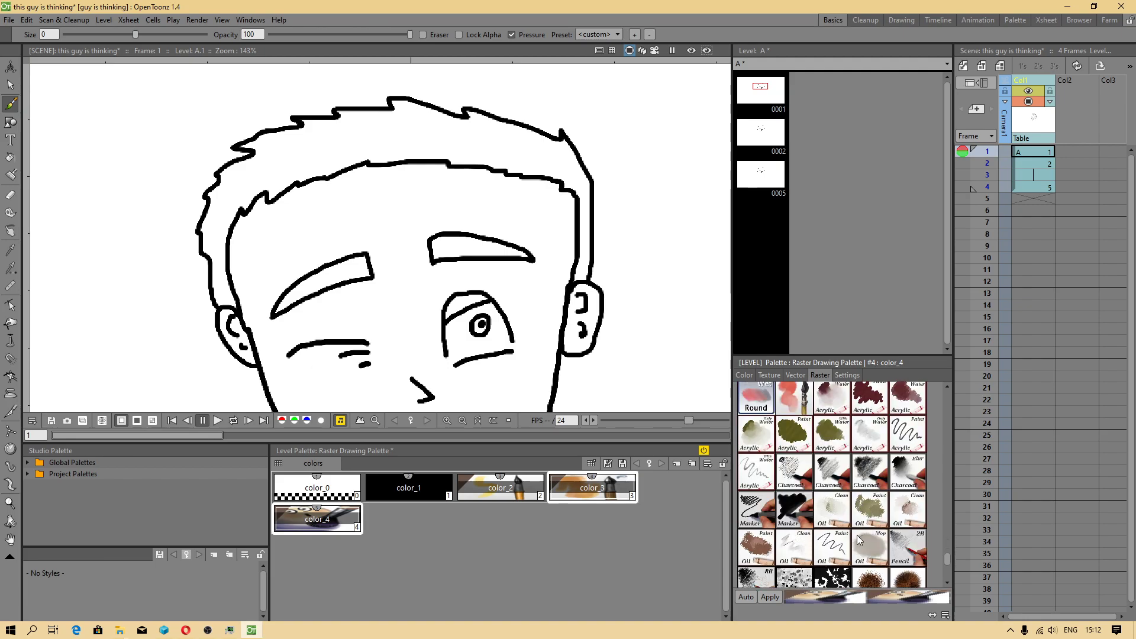
{"action": "scroll", "coordinate": [831, 509], "scroll_direction": "up", "scroll_amount": 3}
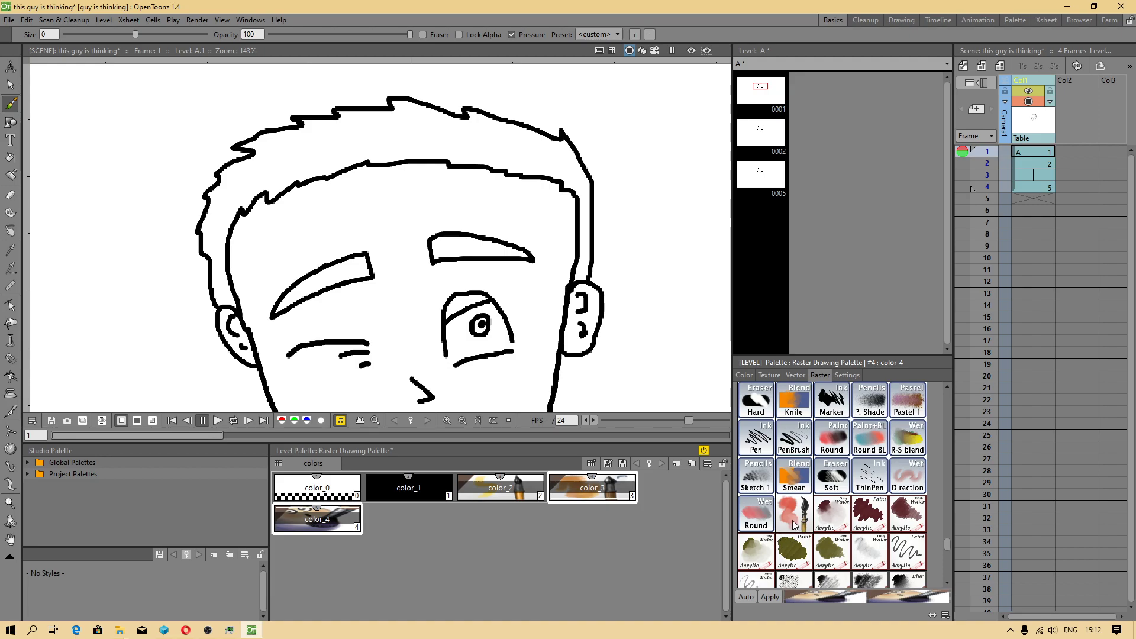
{"action": "left_click", "coordinate": [676, 463]}
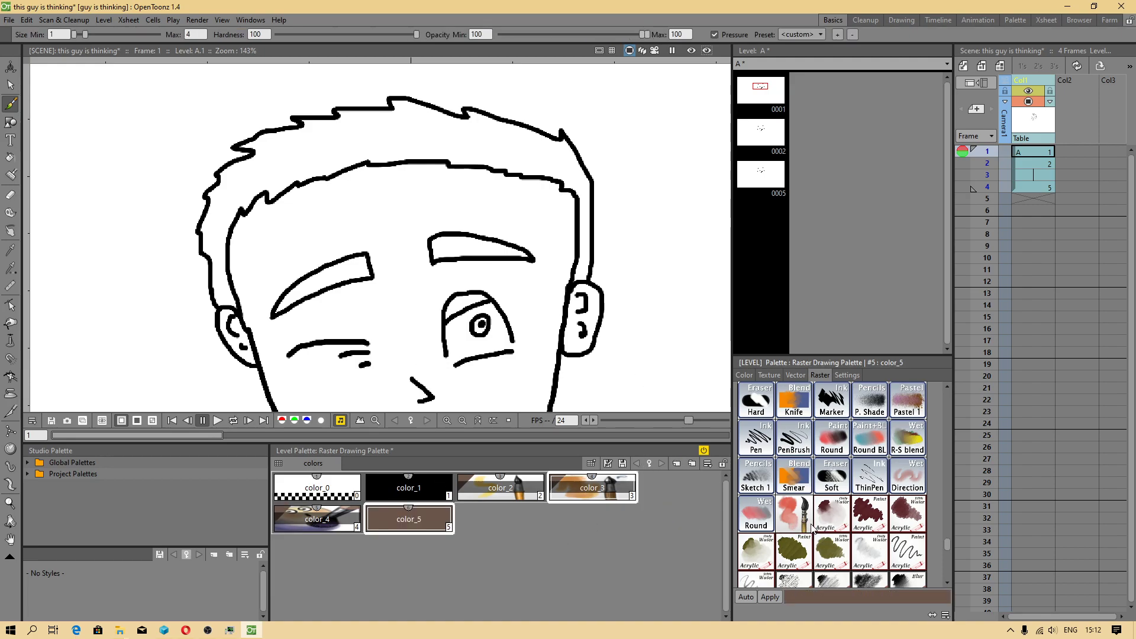
{"action": "left_click", "coordinate": [771, 596]}
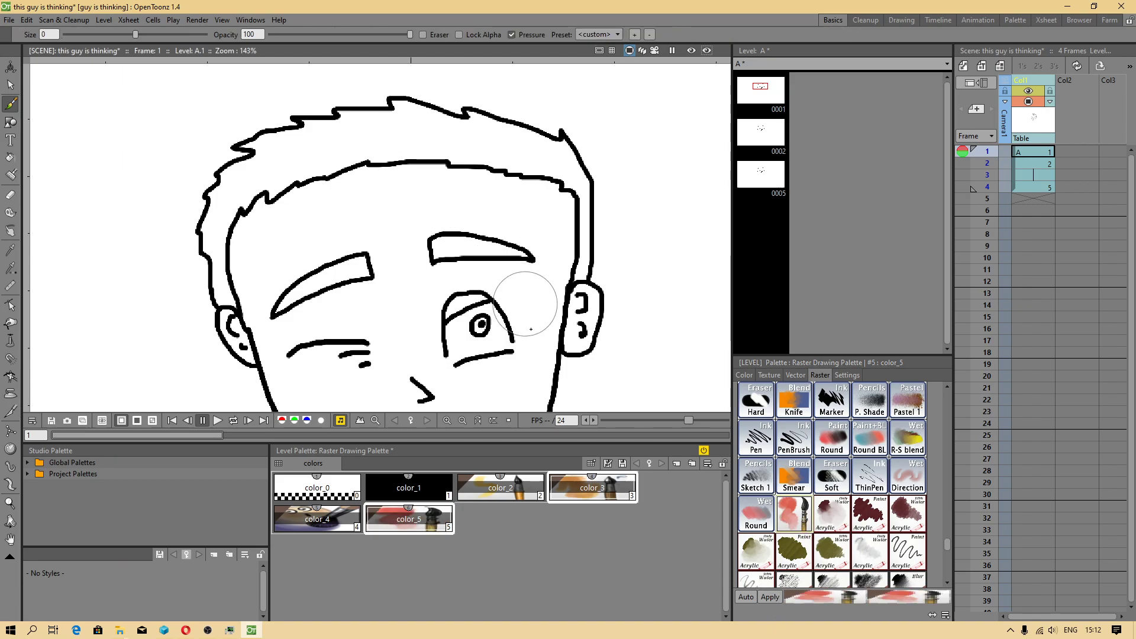
- Set the color_5 brush's radius to 2.17, testing it on the eyebrow above the open eye and undoing the stroke
{"action": "left_click", "coordinate": [847, 375]}
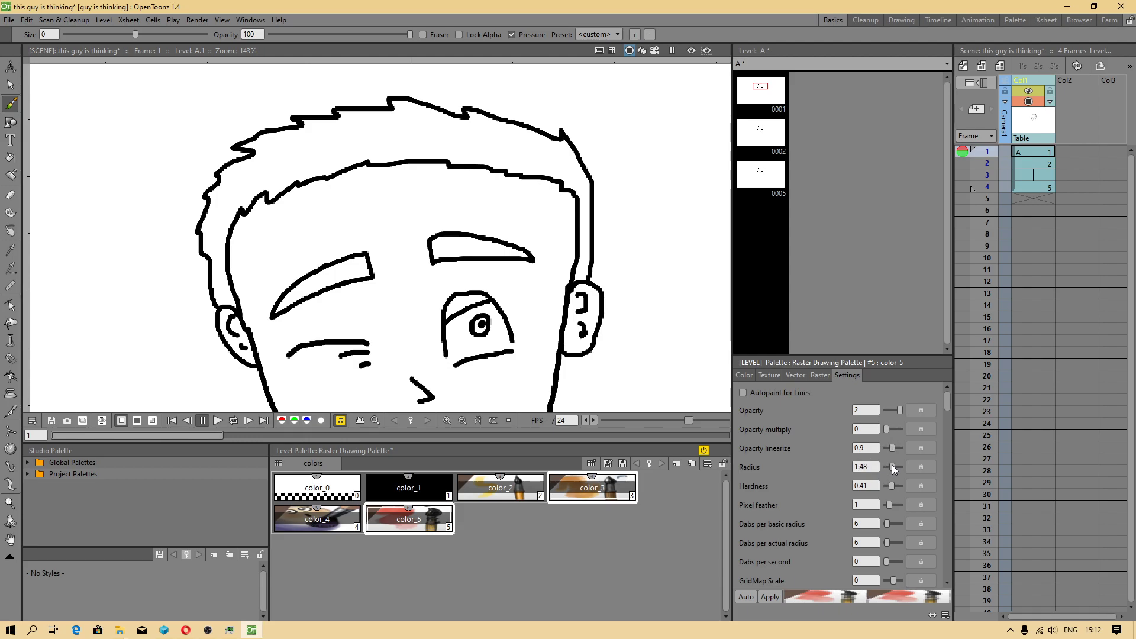
{"action": "mouse_move", "coordinate": [489, 249]}
{"action": "left_mouse_down"}
{"action": "mouse_move", "coordinate": [445, 252]}
{"action": "mouse_move", "coordinate": [509, 256]}
{"action": "left_mouse_up"}
{"action": "key", "text": "ctrl+z"}
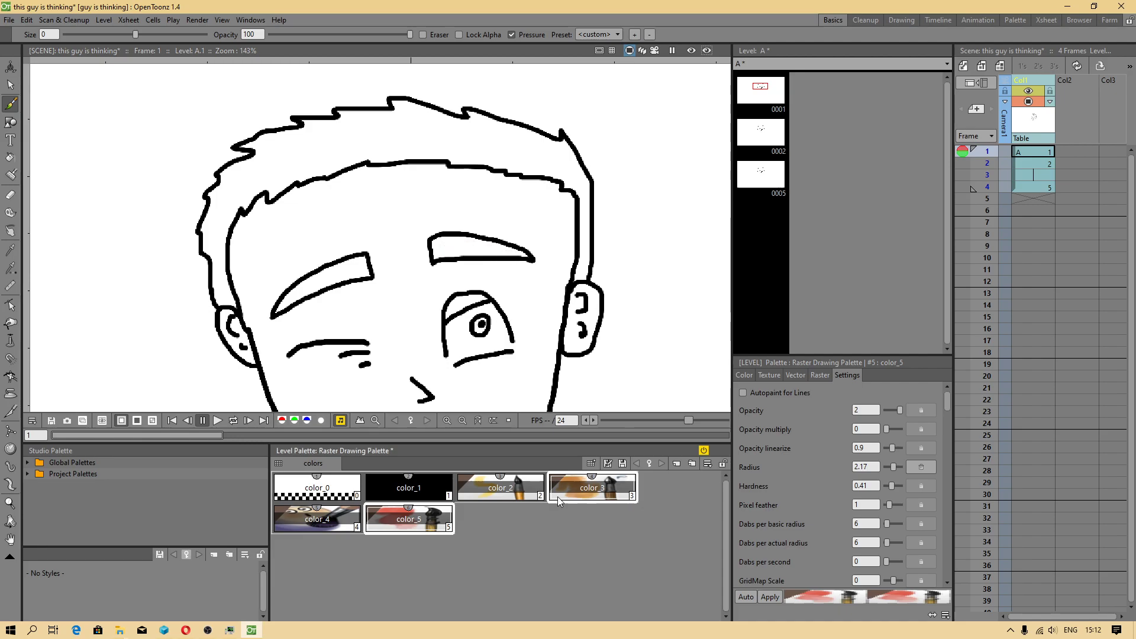
- Add a new palette style with the Big AirBrush raster brush, then test it over the hair and undo the stroke
{"action": "left_click", "coordinate": [826, 377]}
{"action": "scroll", "coordinate": [912, 487], "scroll_direction": "up", "scroll_amount": 3}
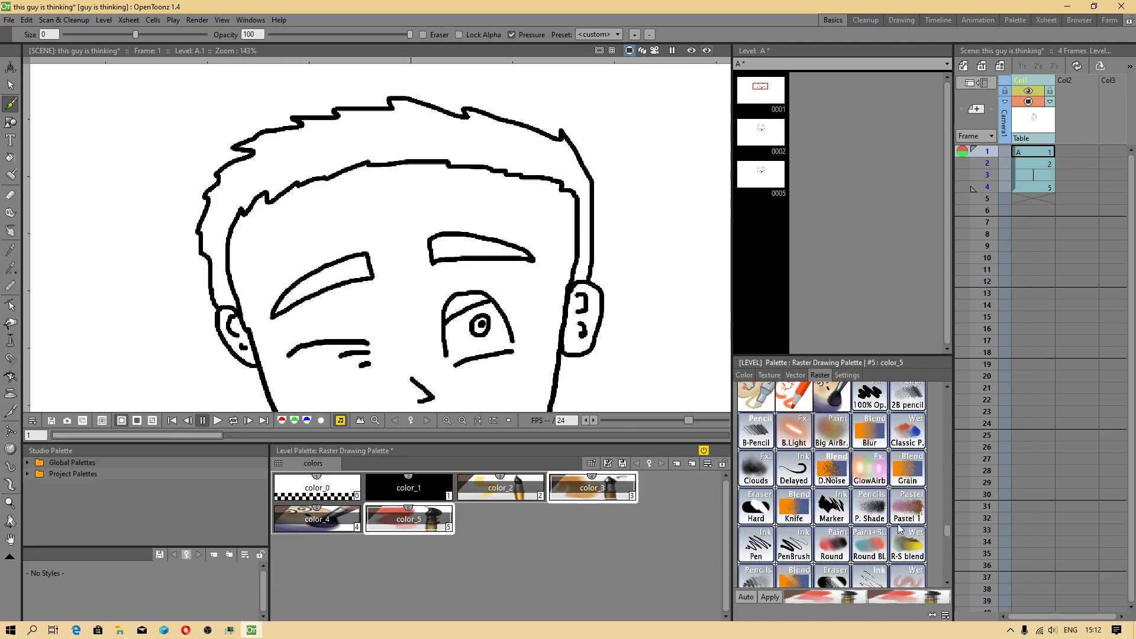
{"action": "left_click", "coordinate": [677, 463]}
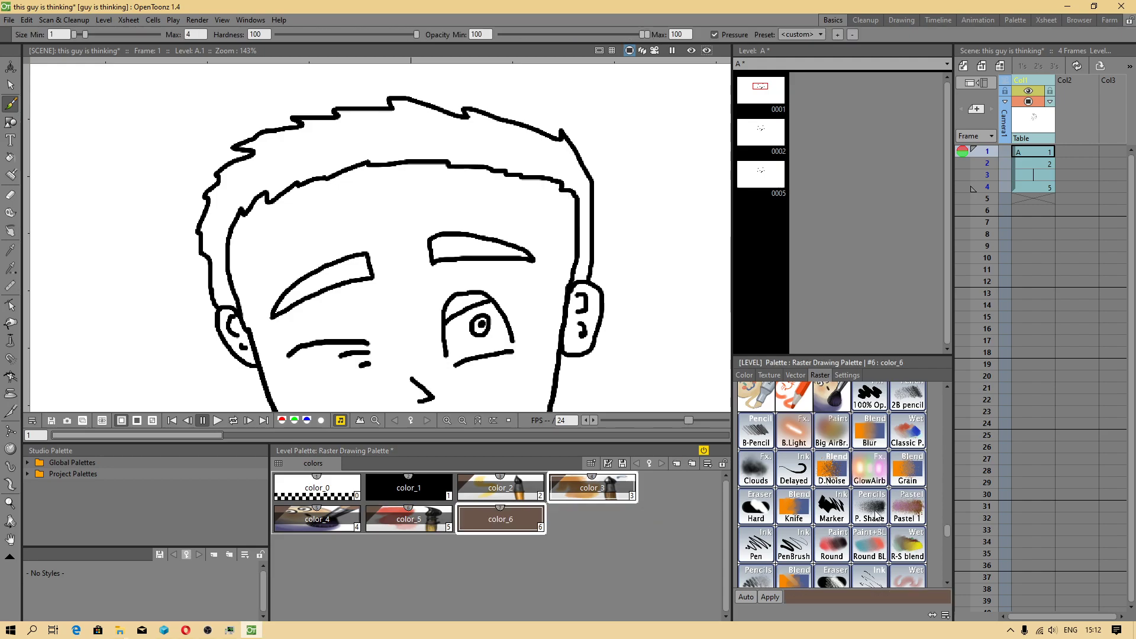
{"action": "left_click", "coordinate": [833, 440]}
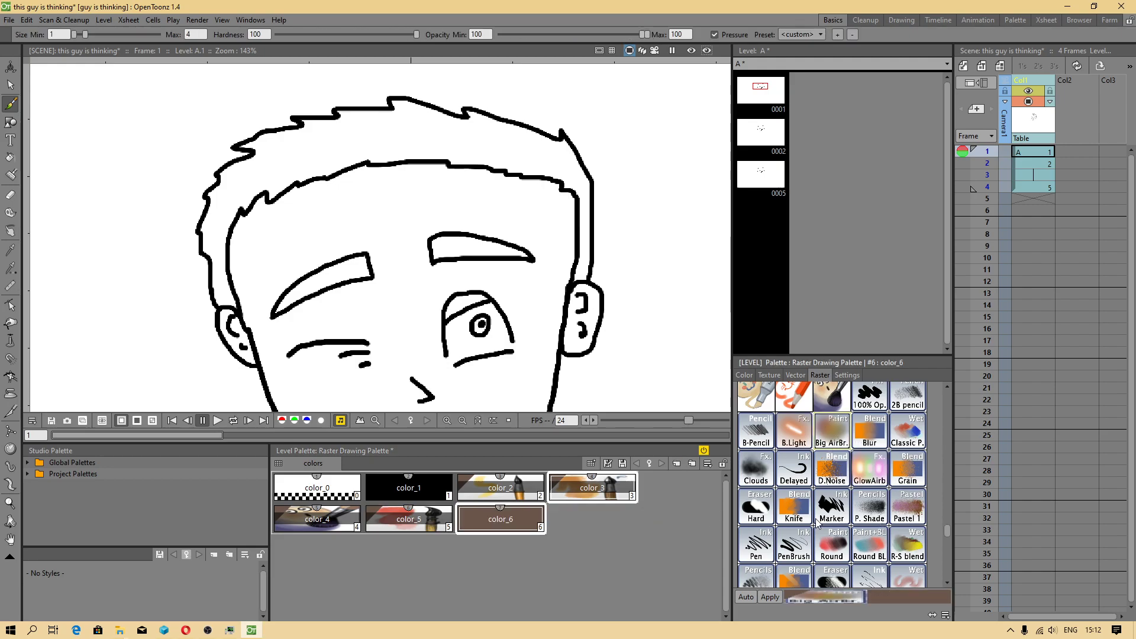
{"action": "left_click", "coordinate": [769, 597]}
{"action": "mouse_move", "coordinate": [432, 116]}
{"action": "left_mouse_down"}
{"action": "mouse_move", "coordinate": [408, 150]}
{"action": "mouse_move", "coordinate": [479, 154]}
{"action": "left_mouse_up"}
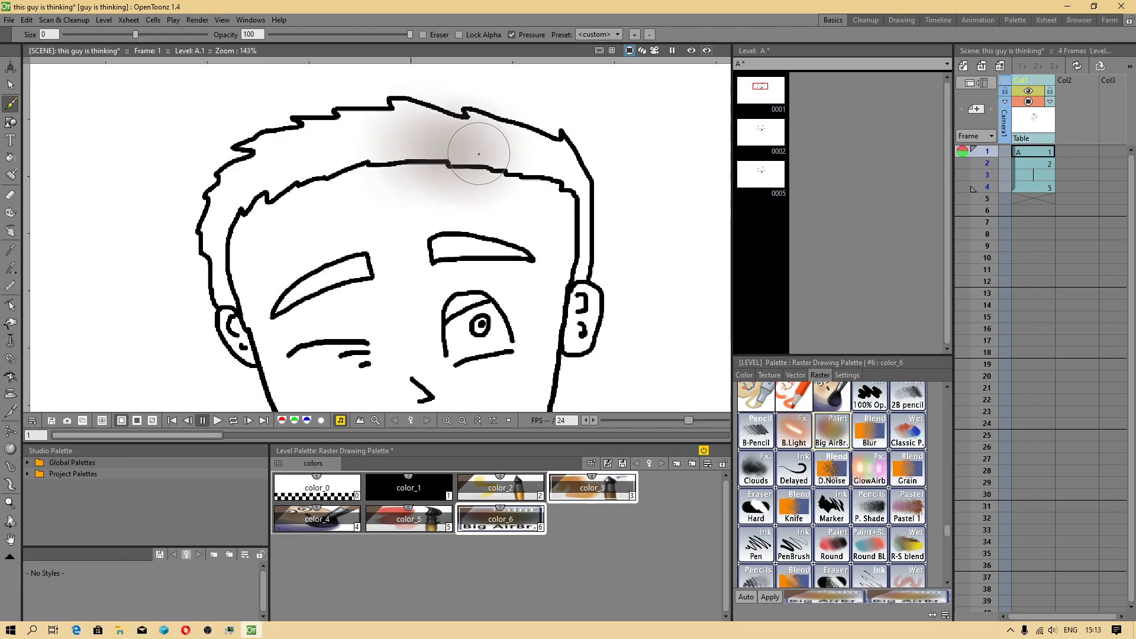
{"action": "key", "text": "ctrl+z"}
- Set the color_6 brush's opacity to 1.22 and radius to 1.48, undoing the test strokes on the hair and eyebrow
{"action": "left_click", "coordinate": [846, 376]}
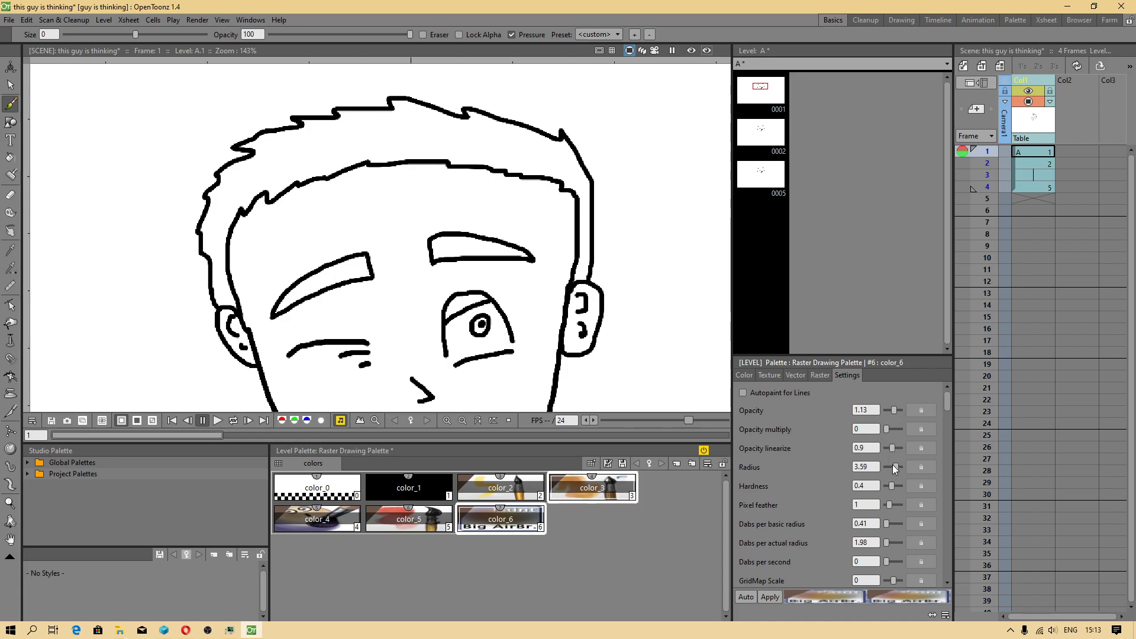
{"action": "left_click_drag", "start_coordinate": [894, 410], "coordinate": [895, 410]}
{"action": "left_click", "coordinate": [769, 597]}
{"action": "mouse_move", "coordinate": [488, 161]}
{"action": "left_mouse_down"}
{"action": "mouse_move", "coordinate": [473, 159]}
{"action": "mouse_move", "coordinate": [502, 169]}
{"action": "mouse_move", "coordinate": [486, 165]}
{"action": "left_mouse_up"}
{"action": "key", "text": "ctrl+z"}
{"action": "mouse_move", "coordinate": [475, 247]}
{"action": "left_mouse_down"}
{"action": "mouse_move", "coordinate": [438, 254]}
{"action": "mouse_move", "coordinate": [514, 253]}
{"action": "mouse_move", "coordinate": [442, 247]}
{"action": "left_mouse_up"}
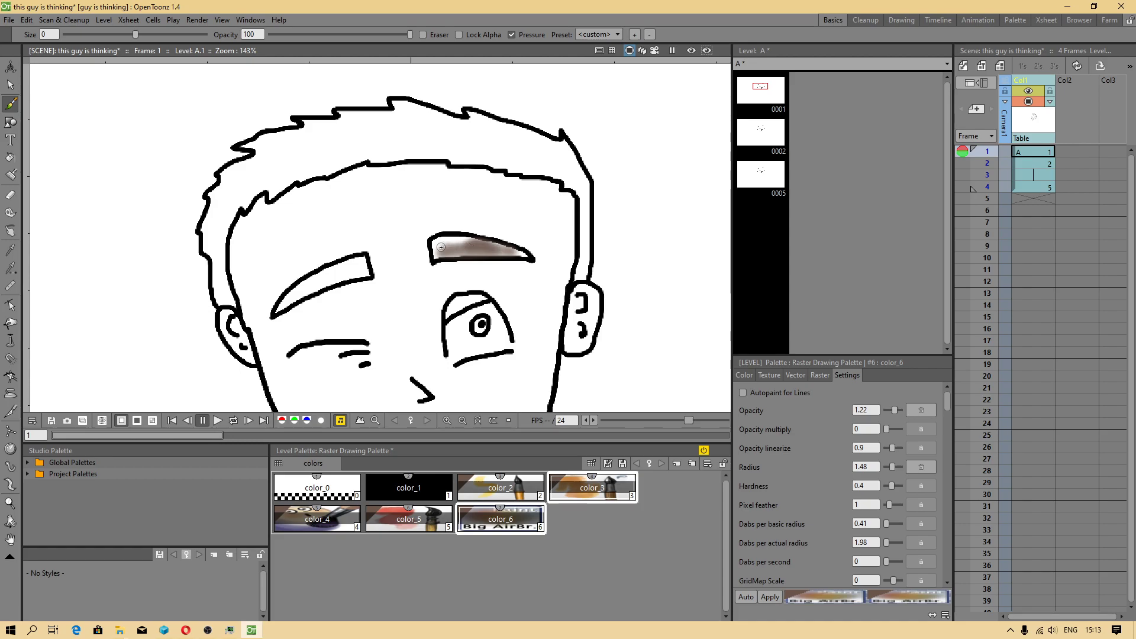
{"action": "key", "text": "ctrl+z"}
- Set the color_6 brush's opacity to 1.48 and opacity linearize to 2, then paint the eyebrow above the open eye brown
{"action": "left_click", "coordinate": [819, 375]}
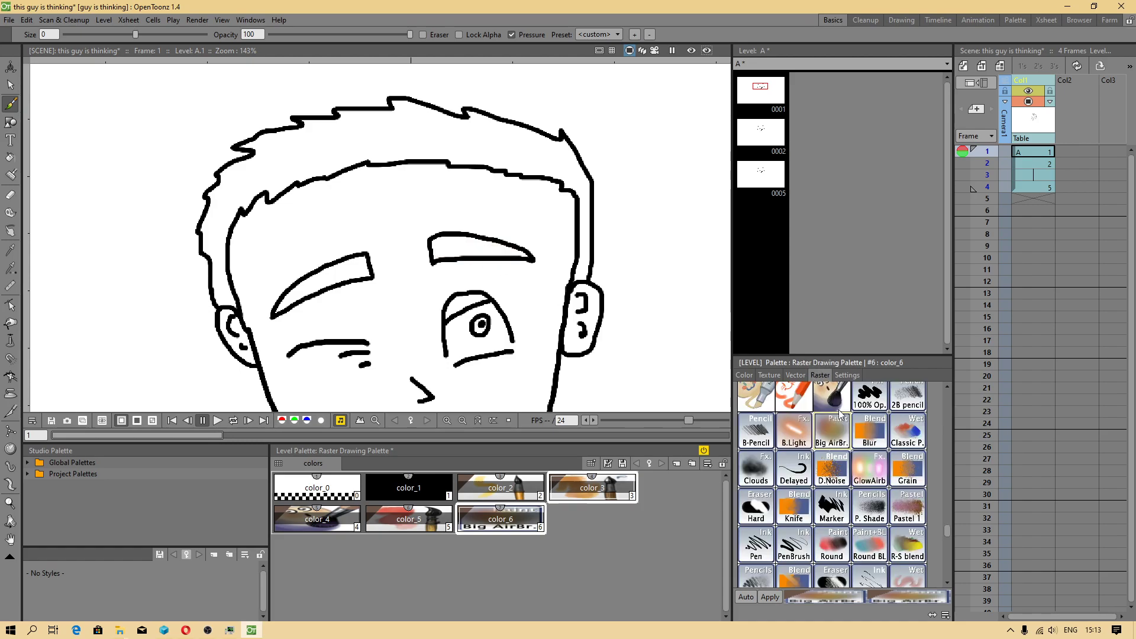
{"action": "left_click", "coordinate": [846, 375]}
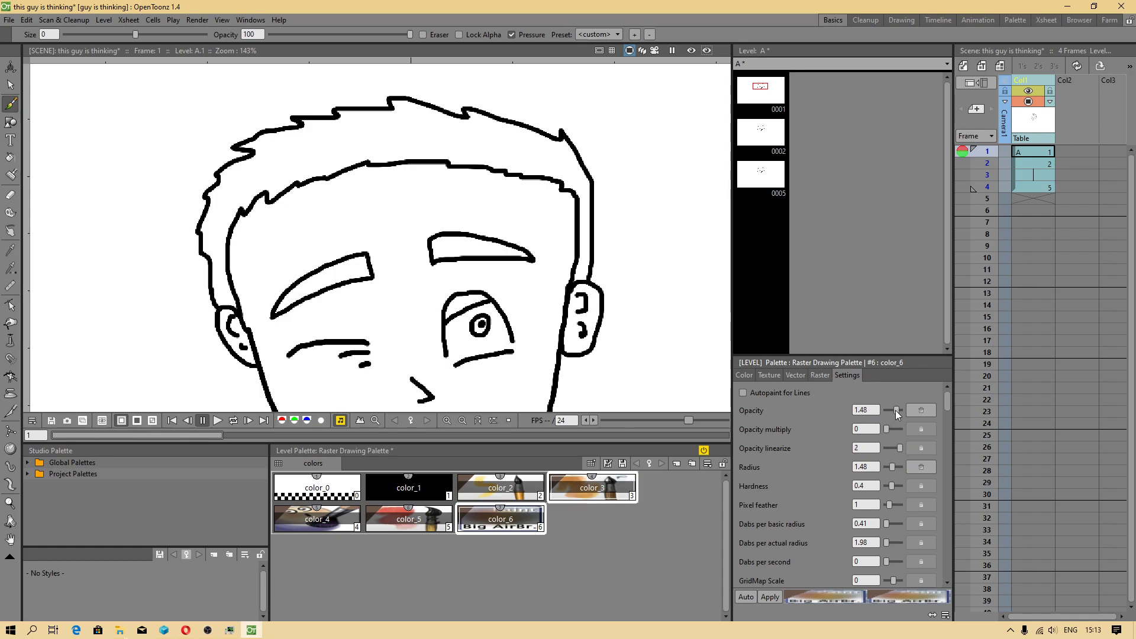
{"action": "left_click_drag", "start_coordinate": [896, 410], "coordinate": [897, 410]}
{"action": "mouse_move", "coordinate": [447, 250]}
{"action": "left_mouse_down"}
{"action": "mouse_move", "coordinate": [482, 249]}
{"action": "mouse_move", "coordinate": [439, 245]}
{"action": "mouse_move", "coordinate": [435, 258]}
{"action": "mouse_move", "coordinate": [512, 252]}
{"action": "mouse_move", "coordinate": [448, 237]}
{"action": "mouse_move", "coordinate": [433, 248]}
{"action": "mouse_move", "coordinate": [522, 254]}
{"action": "left_mouse_up"}
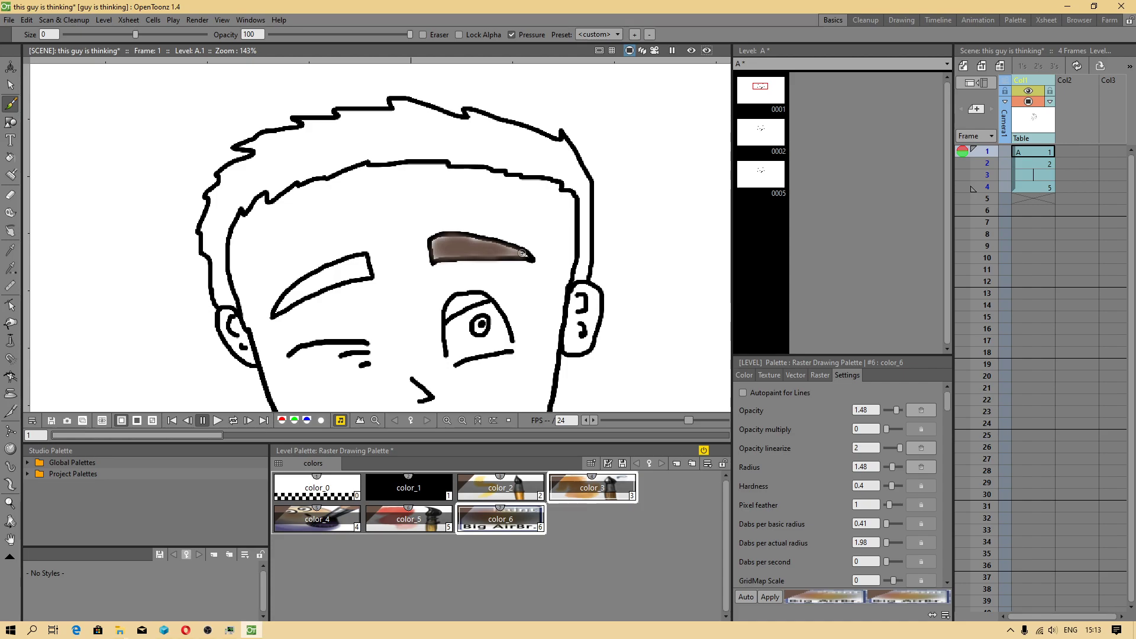
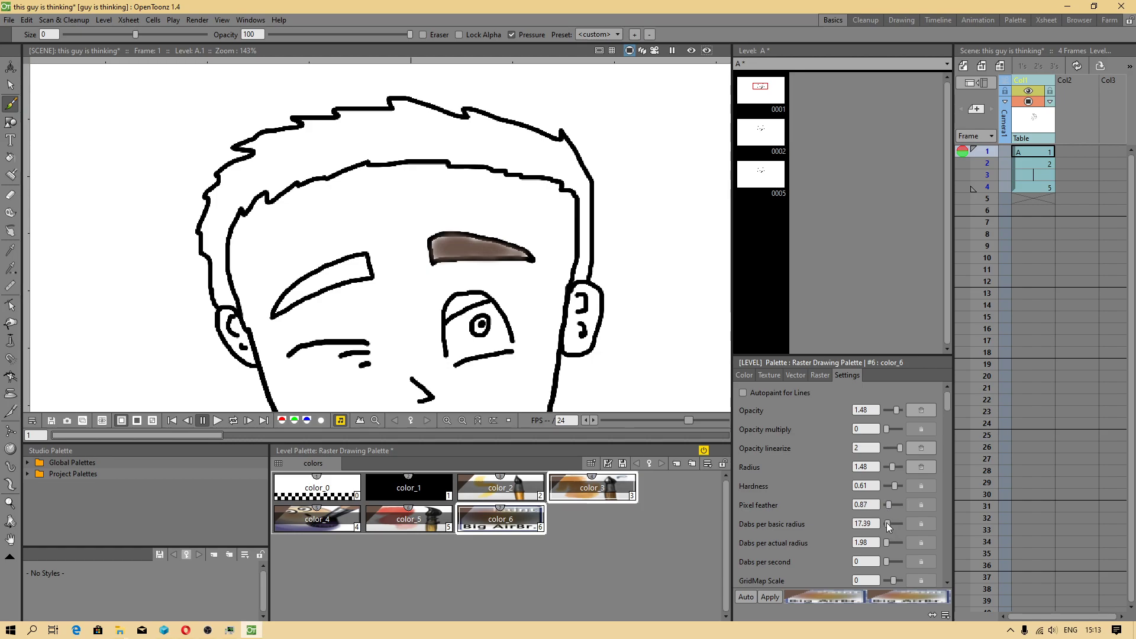
- Set color_6's hardness to 0.61, pixel feather to 0.87 and dabs per basic and actual radius to 17.39, undoing test strokes in the hair
{"action": "left_click_drag", "start_coordinate": [886, 544], "coordinate": [888, 544]}
{"action": "left_click_drag", "start_coordinate": [464, 156], "coordinate": [386, 151]}
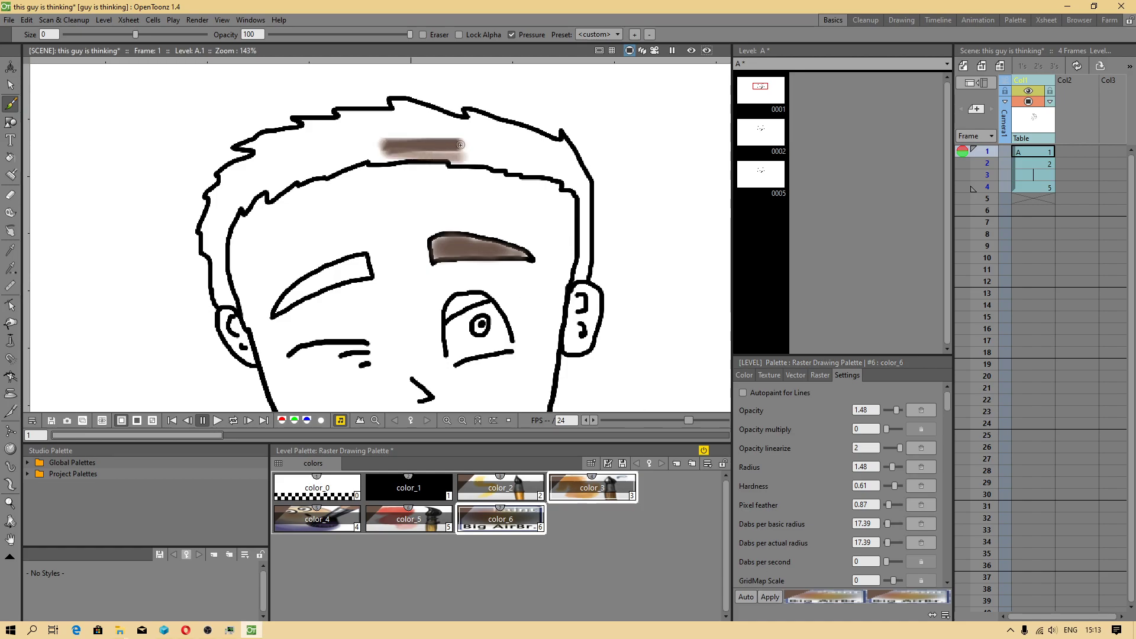
{"action": "key", "text": "ctrl+z"}
{"action": "mouse_move", "coordinate": [454, 122]}
{"action": "left_mouse_down"}
{"action": "mouse_move", "coordinate": [329, 136]}
{"action": "mouse_move", "coordinate": [414, 137]}
{"action": "mouse_move", "coordinate": [292, 142]}
{"action": "left_mouse_up"}
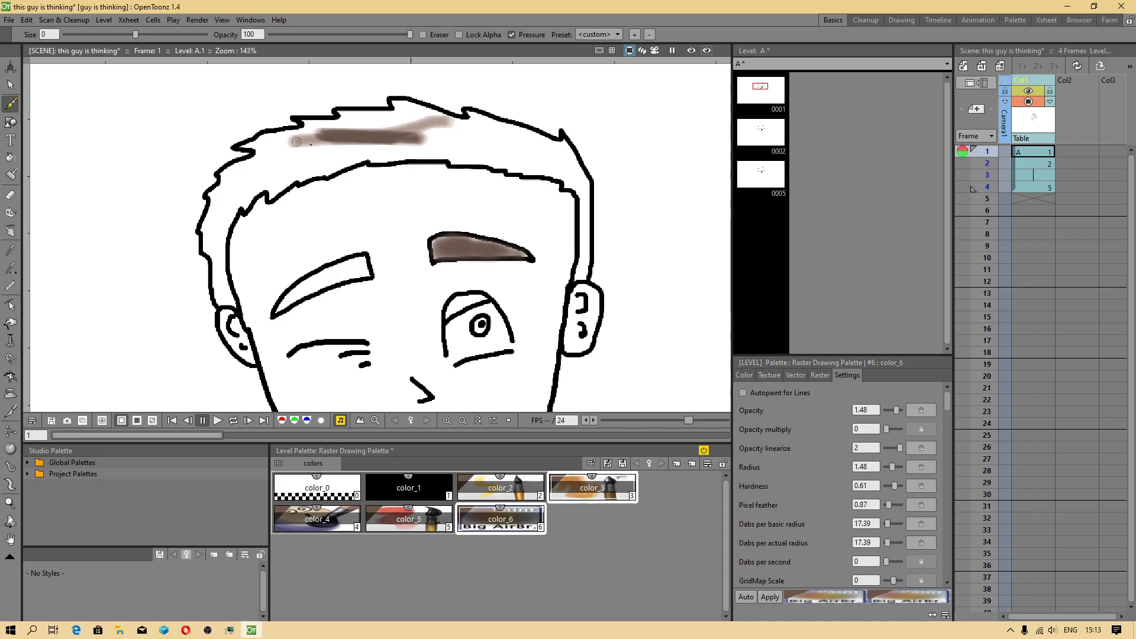
{"action": "key", "text": "ctrl+z"}
{"action": "left_click_drag", "start_coordinate": [390, 137], "coordinate": [285, 155]}
{"action": "key", "text": "ctrl+z"}
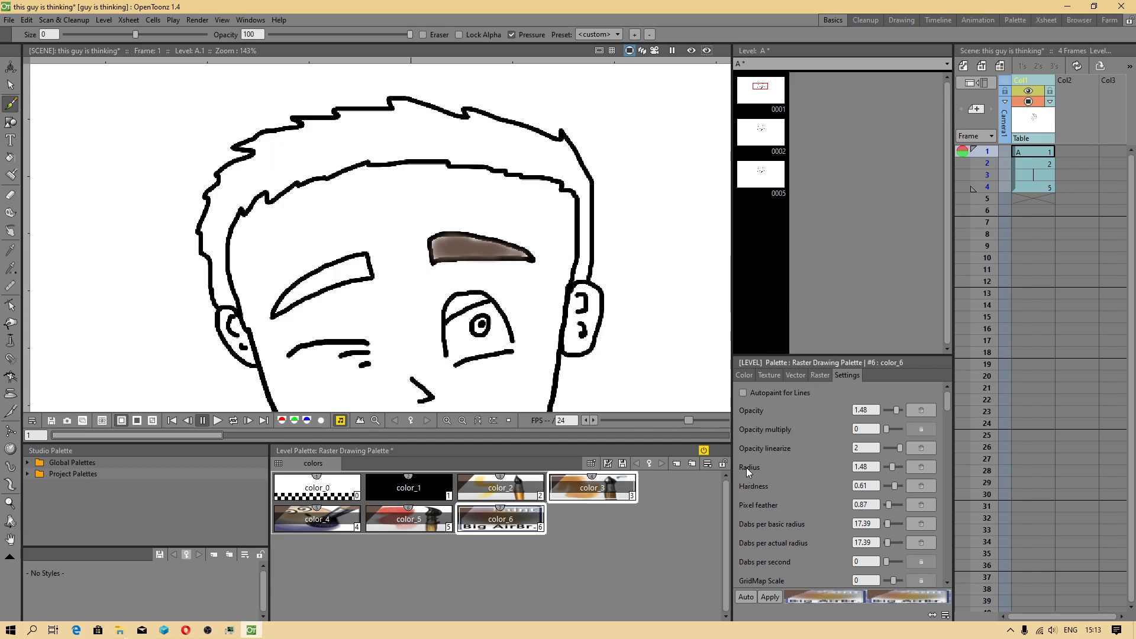
- Add a new palette style with the red-orange drawing brush beside Watacolor_Swirl, then test it in the hair and undo the stroke
{"action": "left_click", "coordinate": [678, 462]}
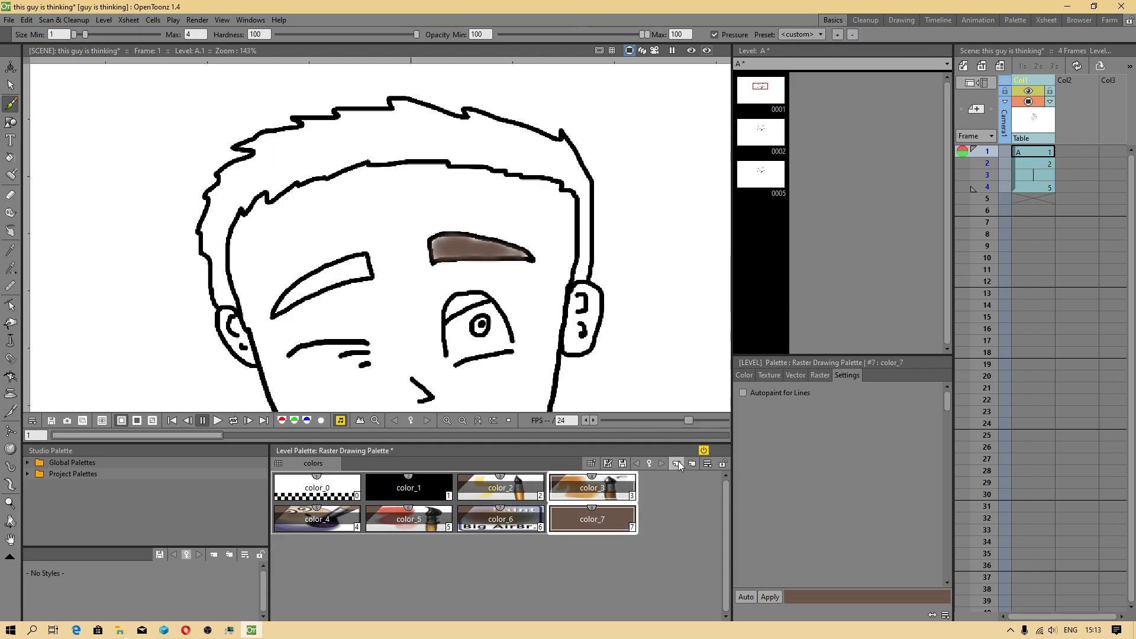
{"action": "left_click", "coordinate": [819, 375]}
{"action": "scroll", "coordinate": [831, 500], "scroll_direction": "up", "scroll_amount": 2}
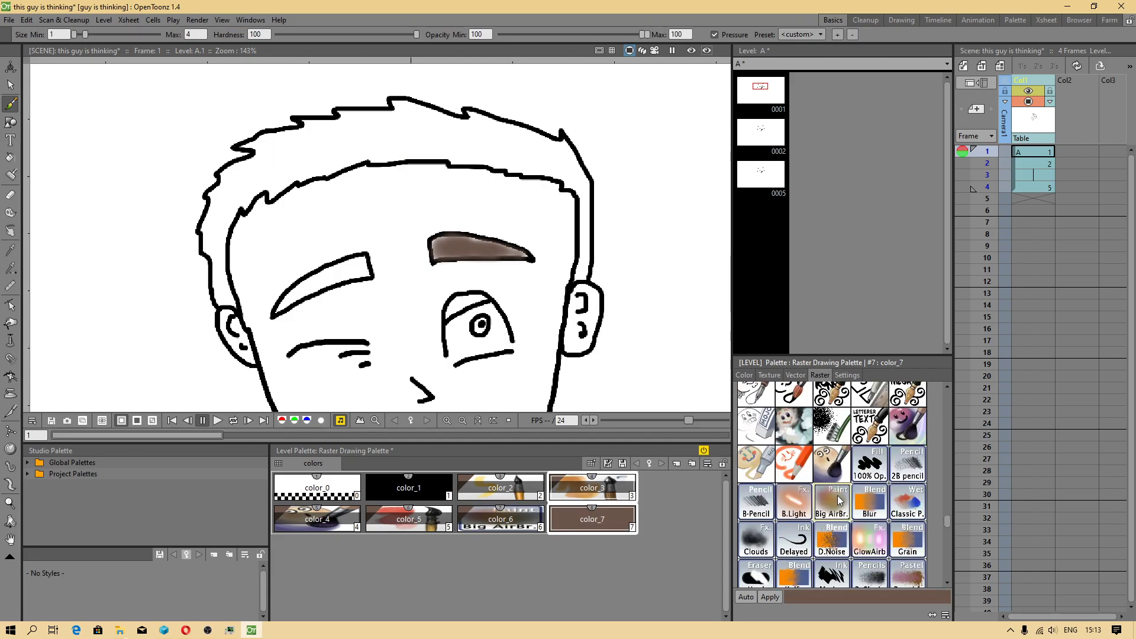
{"action": "left_click", "coordinate": [787, 480]}
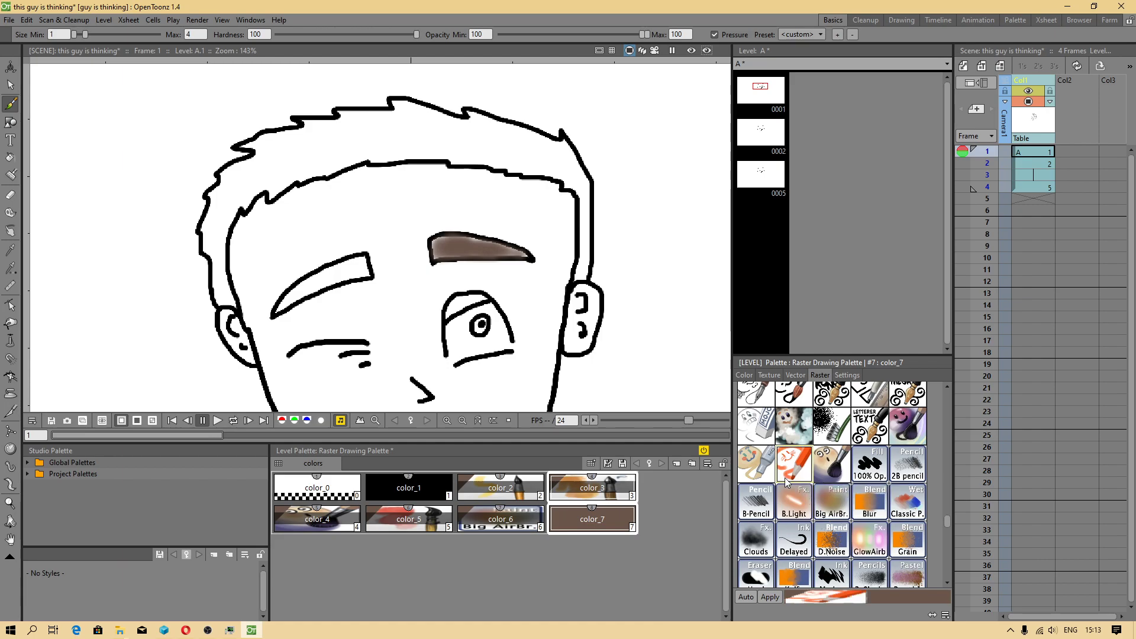
{"action": "left_click", "coordinate": [770, 596]}
{"action": "mouse_move", "coordinate": [448, 139]}
{"action": "left_mouse_down"}
{"action": "mouse_move", "coordinate": [399, 142]}
{"action": "mouse_move", "coordinate": [447, 155]}
{"action": "left_mouse_up"}
{"action": "key", "text": "ctrl+z"}
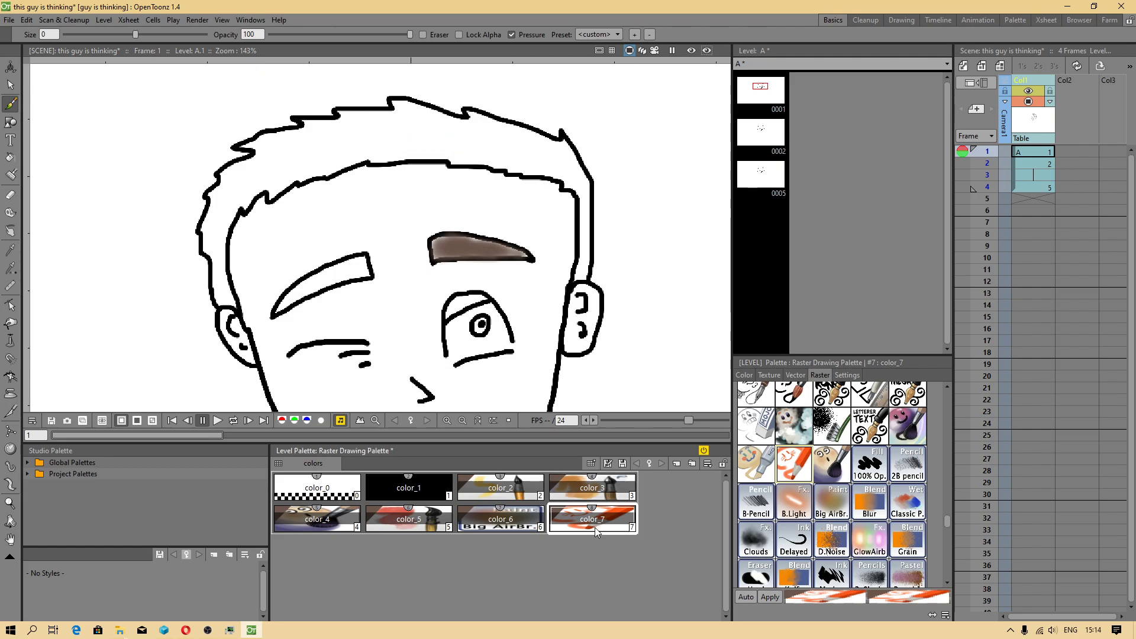
- Retest color_7 in the hair, add a palette style with the beige drawing brush beside the red-orange one, and undo all test strokes
{"action": "mouse_move", "coordinate": [487, 153]}
{"action": "left_mouse_down"}
{"action": "mouse_move", "coordinate": [413, 153]}
{"action": "mouse_move", "coordinate": [492, 153]}
{"action": "left_mouse_up"}
{"action": "key", "text": "ctrl+z"}
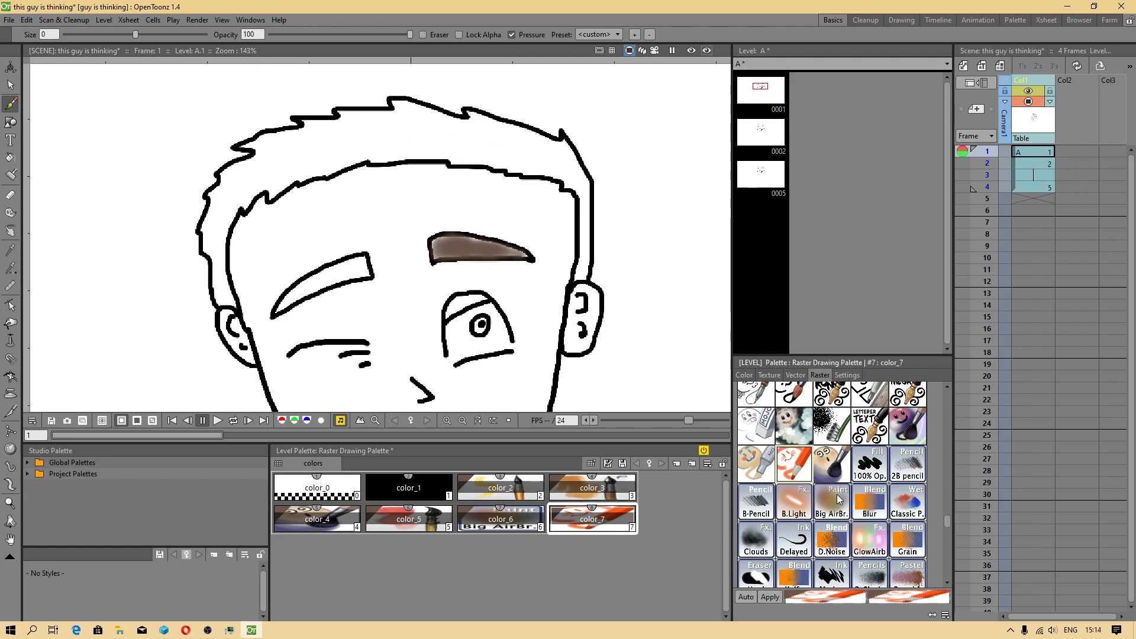
{"action": "left_click", "coordinate": [676, 465]}
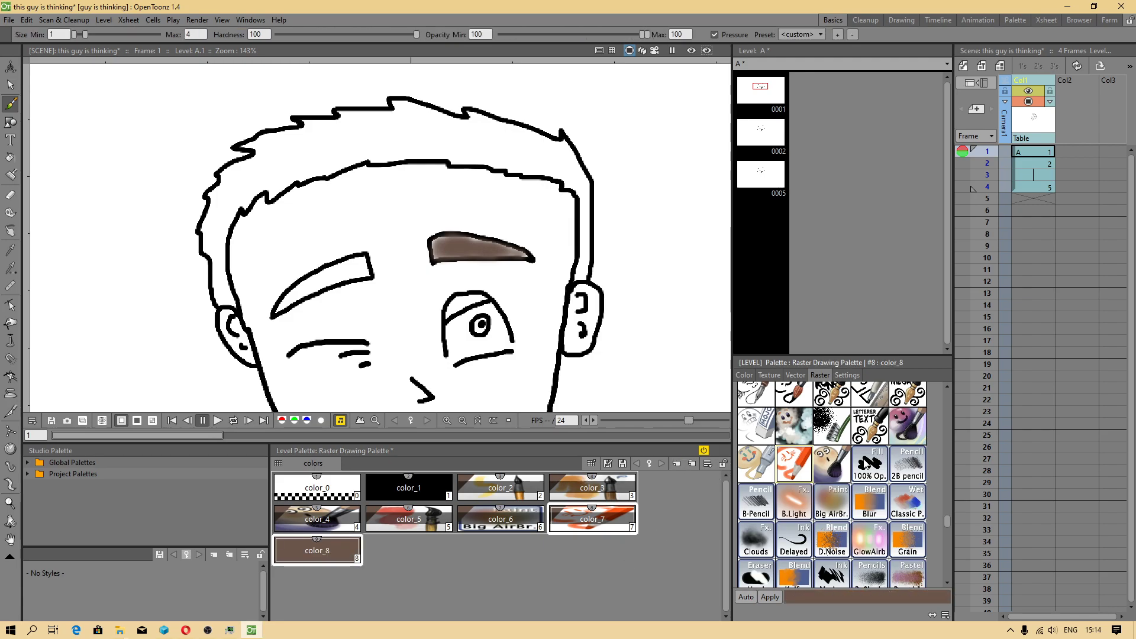
{"action": "left_click", "coordinate": [760, 466]}
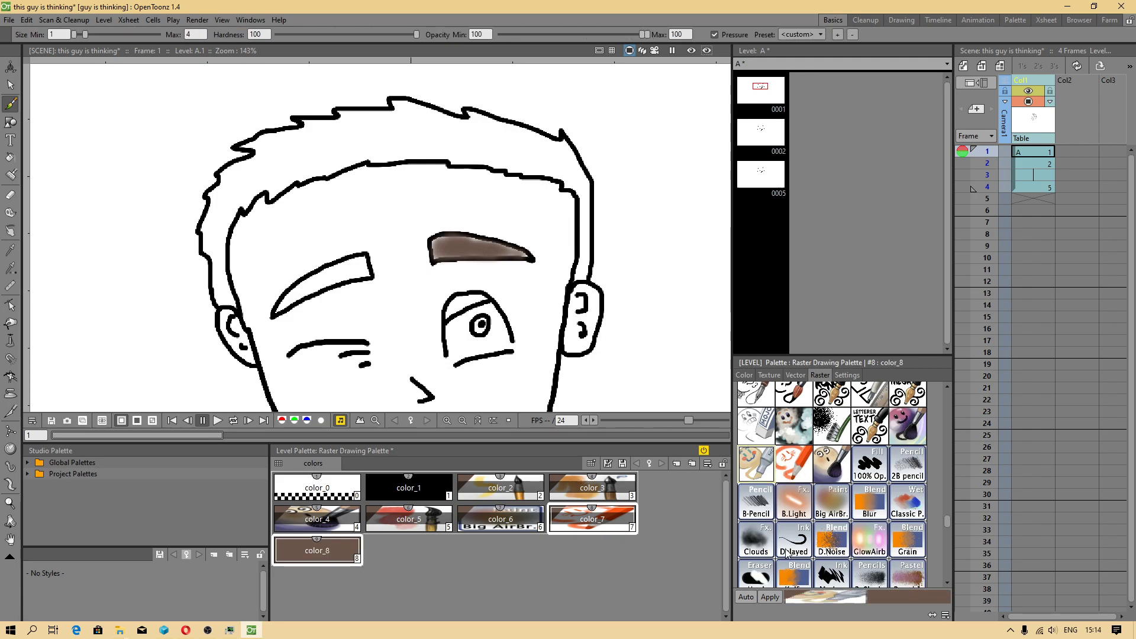
{"action": "left_click", "coordinate": [769, 597]}
{"action": "mouse_move", "coordinate": [413, 139]}
{"action": "left_mouse_down"}
{"action": "mouse_move", "coordinate": [389, 145]}
{"action": "mouse_move", "coordinate": [486, 157]}
{"action": "left_mouse_up"}
{"action": "key", "text": "ctrl+z"}
{"action": "left_click_drag", "start_coordinate": [318, 277], "coordinate": [355, 284]}
{"action": "key", "text": "ctrl+z"}
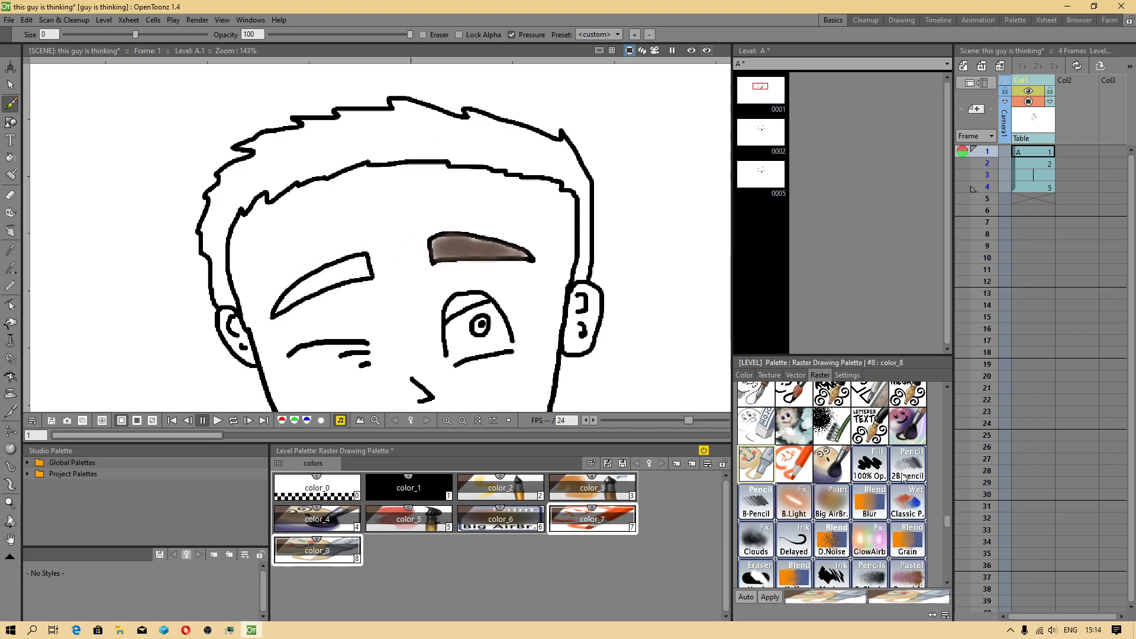
- Add a new palette style with the purple painting brush beside LETTERER TEXT, then test it in the hair and undo the stroke
{"action": "left_click", "coordinate": [676, 464]}
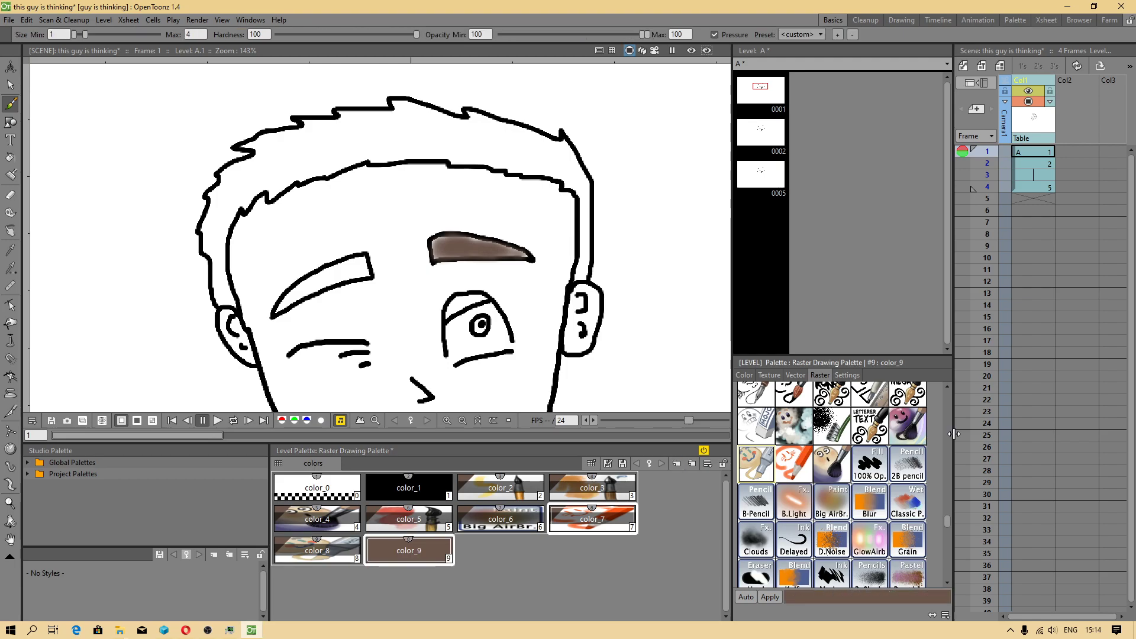
{"action": "left_click", "coordinate": [907, 440]}
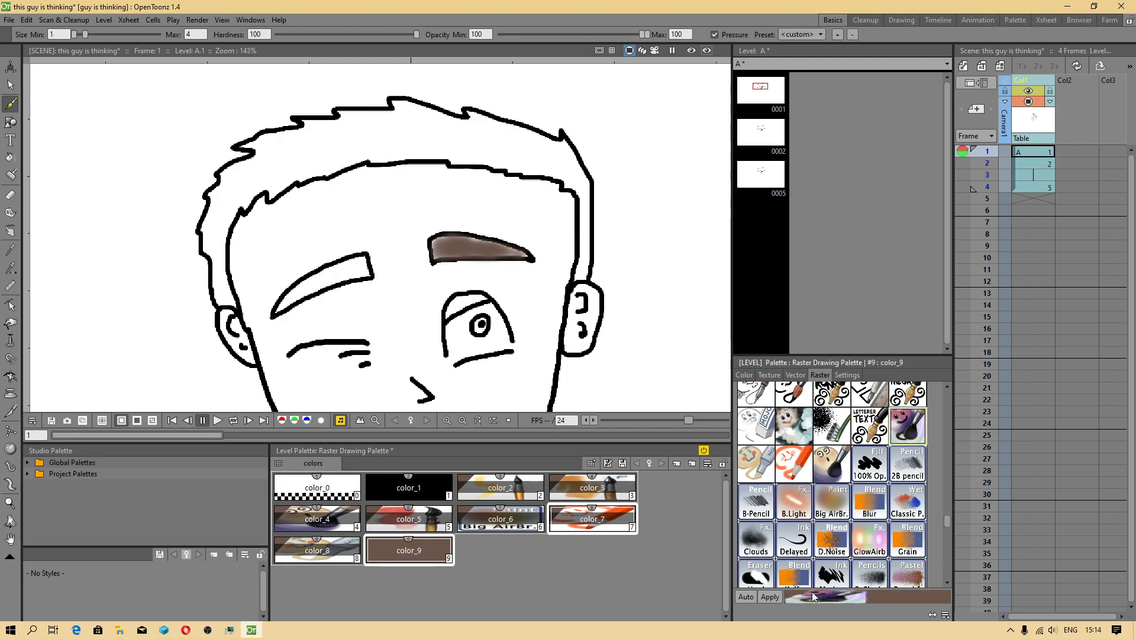
{"action": "left_click", "coordinate": [770, 597]}
{"action": "mouse_move", "coordinate": [474, 145]}
{"action": "left_mouse_down"}
{"action": "mouse_move", "coordinate": [460, 154]}
{"action": "mouse_move", "coordinate": [483, 153]}
{"action": "left_mouse_up"}
{"action": "key", "text": "ctrl+z"}
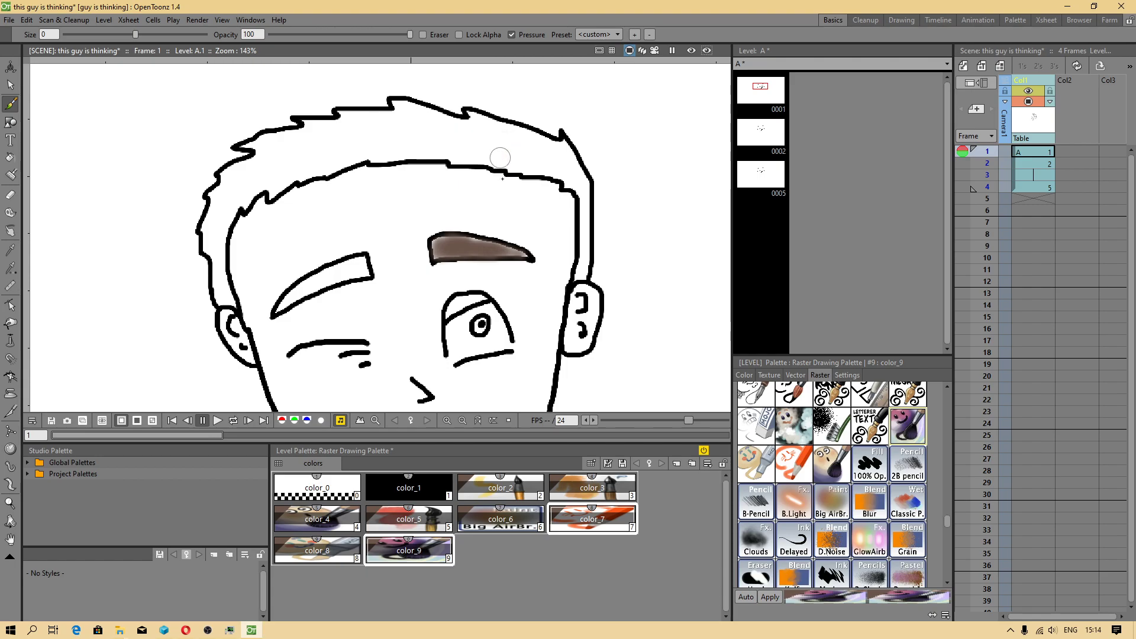
- Add a new palette style with the red-tipped inking brush beside LETTERER KAWAII, view its settings, and undo the test strokes in the hair
{"action": "left_click", "coordinate": [677, 464]}
{"action": "scroll", "coordinate": [876, 449], "scroll_direction": "up", "scroll_amount": 2}
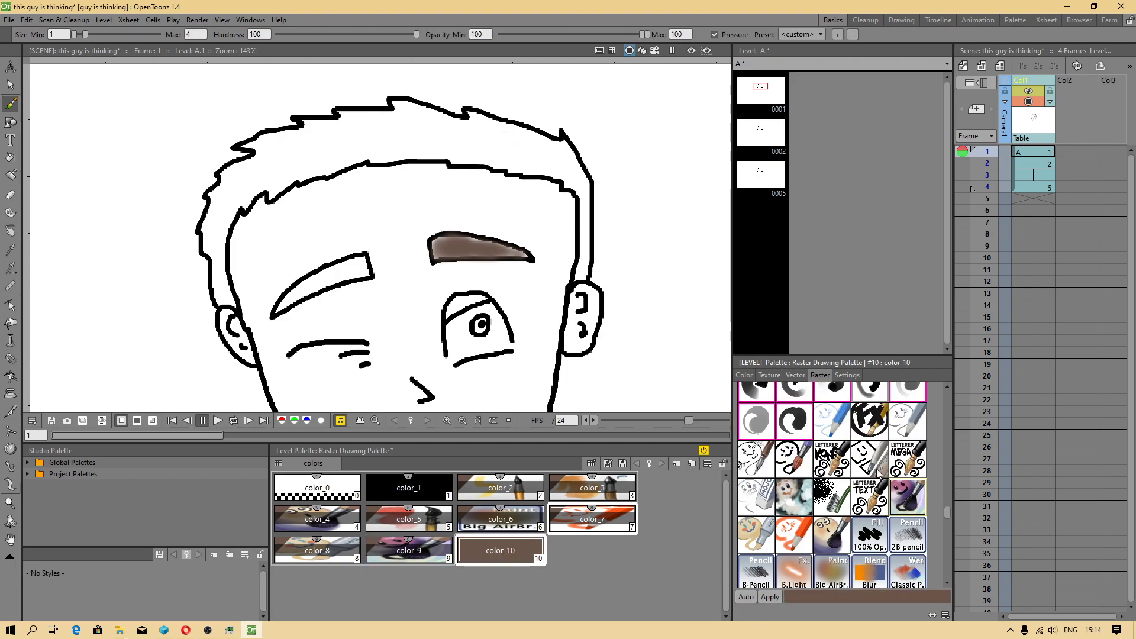
{"action": "scroll", "coordinate": [923, 482], "scroll_direction": "up", "scroll_amount": 2}
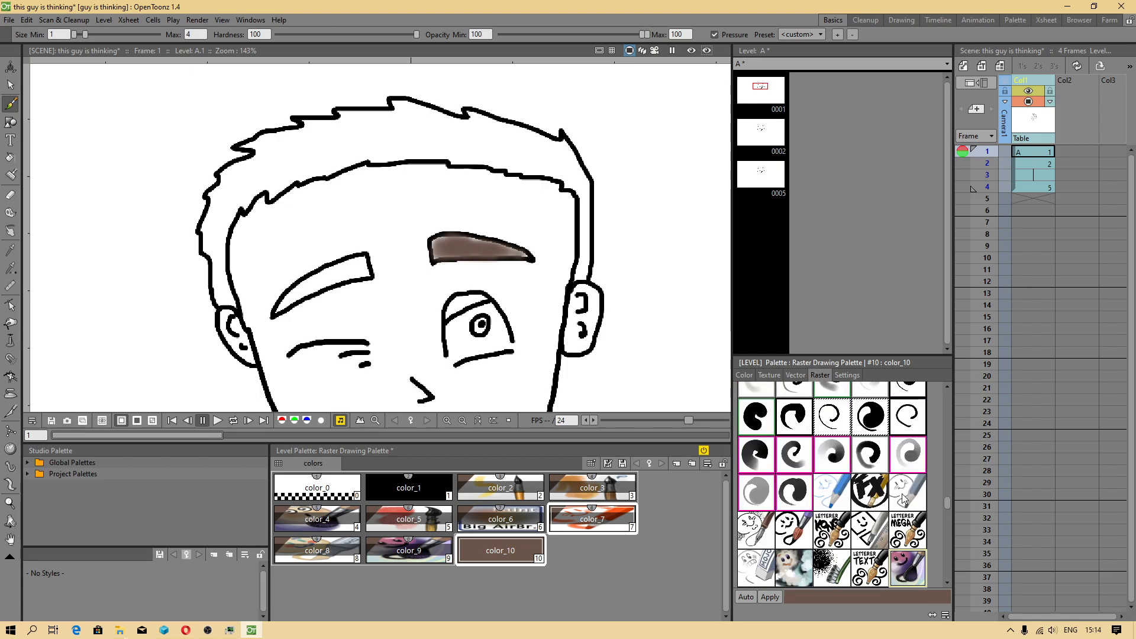
{"action": "left_click", "coordinate": [794, 541]}
{"action": "left_click", "coordinate": [769, 598]}
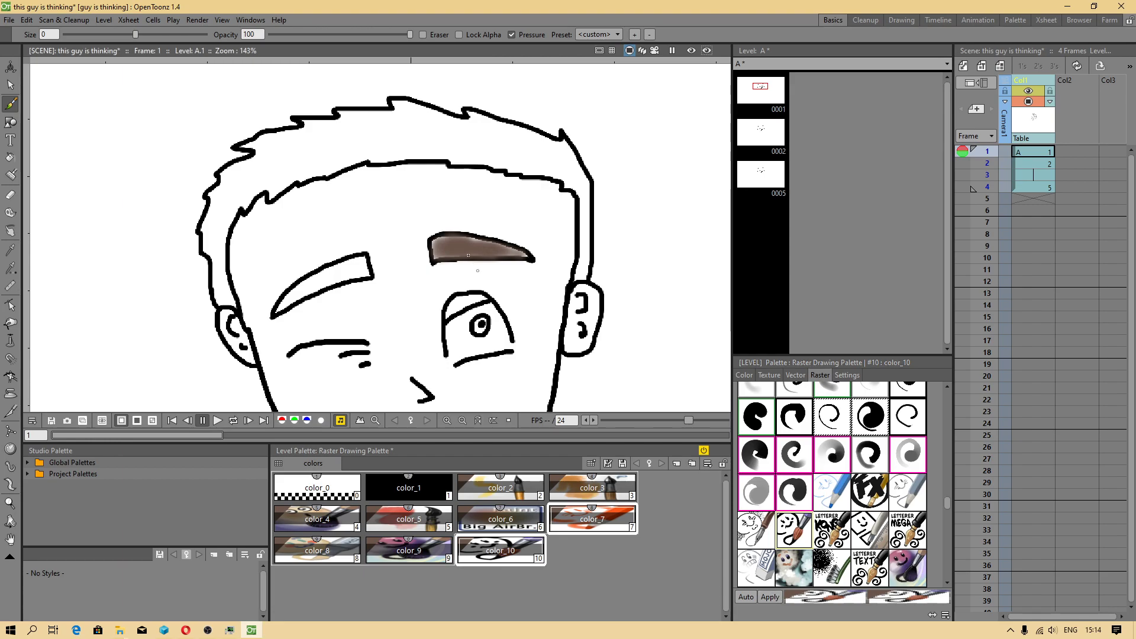
{"action": "mouse_move", "coordinate": [430, 152]}
{"action": "left_mouse_down"}
{"action": "mouse_move", "coordinate": [387, 149]}
{"action": "mouse_move", "coordinate": [525, 165]}
{"action": "left_mouse_up"}
{"action": "key", "text": "ctrl+z"}
{"action": "left_click", "coordinate": [847, 375]}
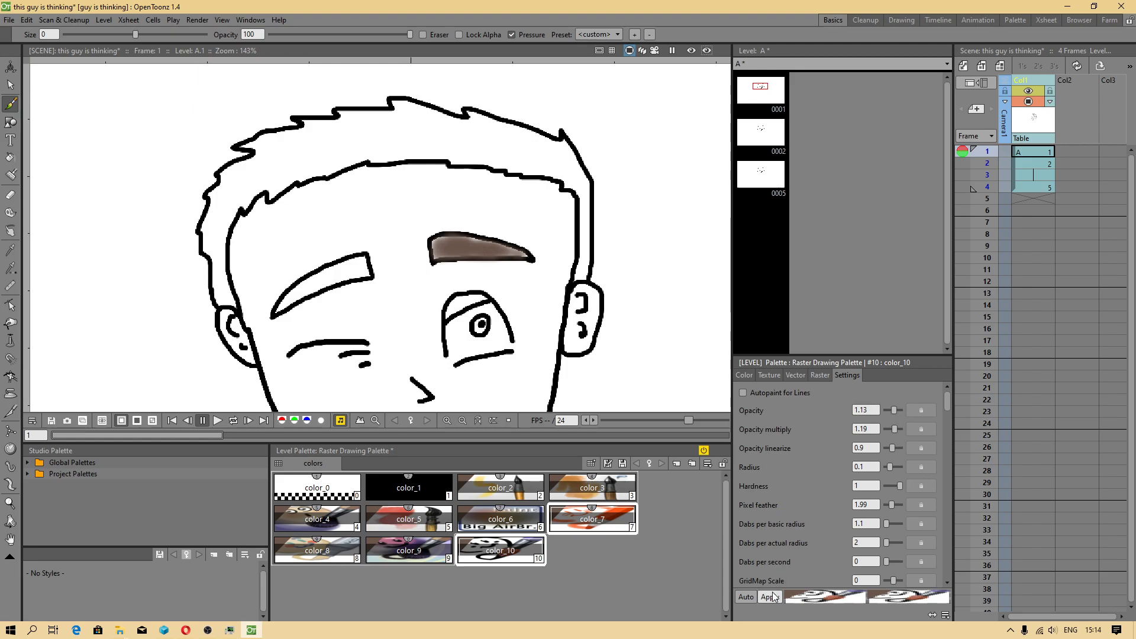
{"action": "mouse_move", "coordinate": [484, 126]}
{"action": "left_mouse_down"}
{"action": "mouse_move", "coordinate": [437, 144]}
{"action": "mouse_move", "coordinate": [481, 162]}
{"action": "mouse_move", "coordinate": [442, 155]}
{"action": "left_mouse_up"}
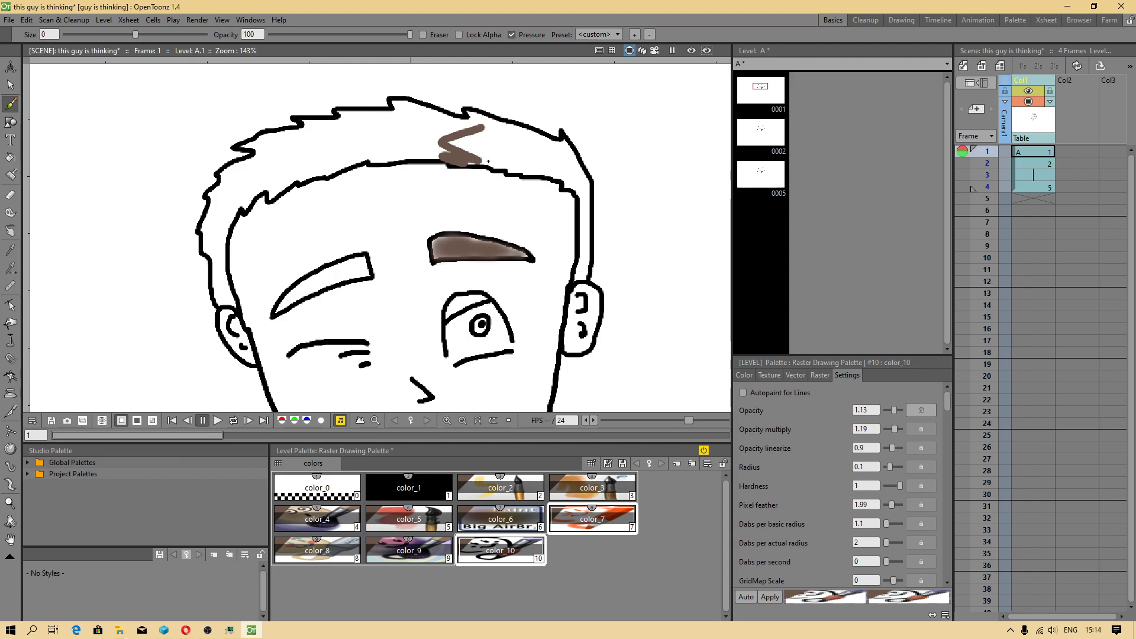
{"action": "key", "text": "ctrl+z"}
- Add another palette style and apply the orange paint-daub raster brush to it
{"action": "left_click", "coordinate": [819, 378]}
{"action": "scroll", "coordinate": [864, 485], "scroll_direction": "up", "scroll_amount": 5}
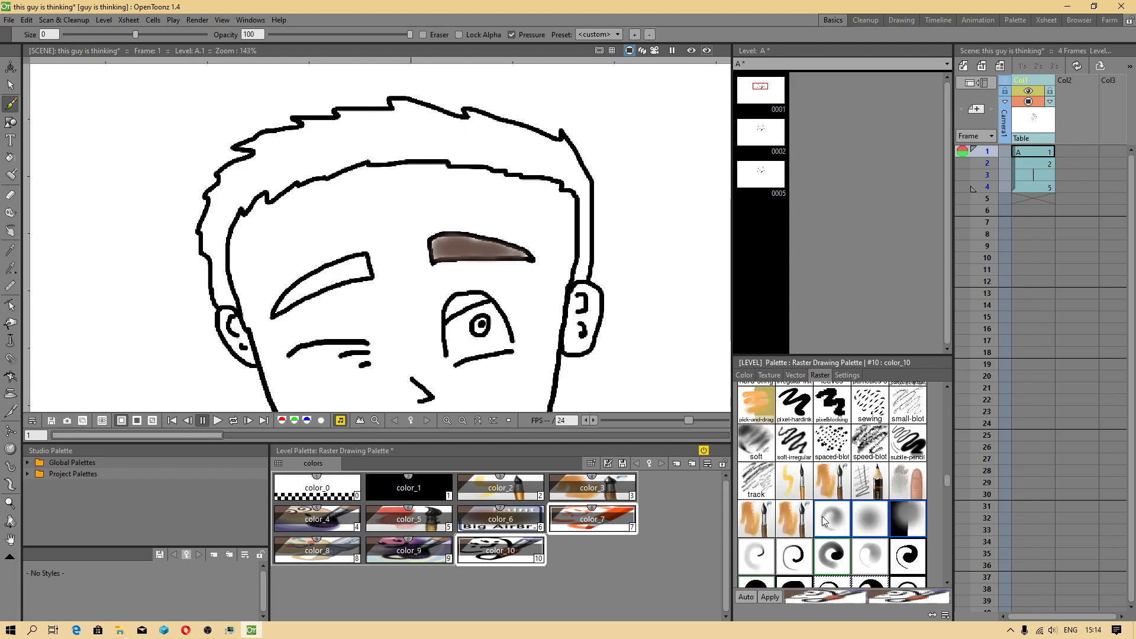
{"action": "scroll", "coordinate": [823, 509], "scroll_direction": "up", "scroll_amount": 3}
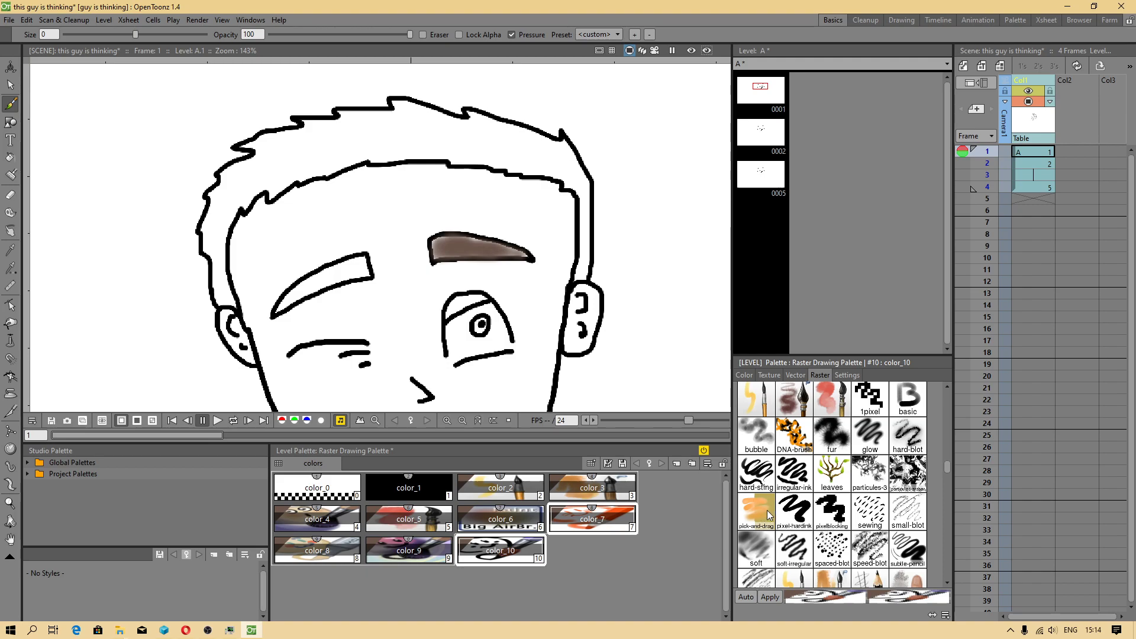
{"action": "left_click", "coordinate": [672, 465]}
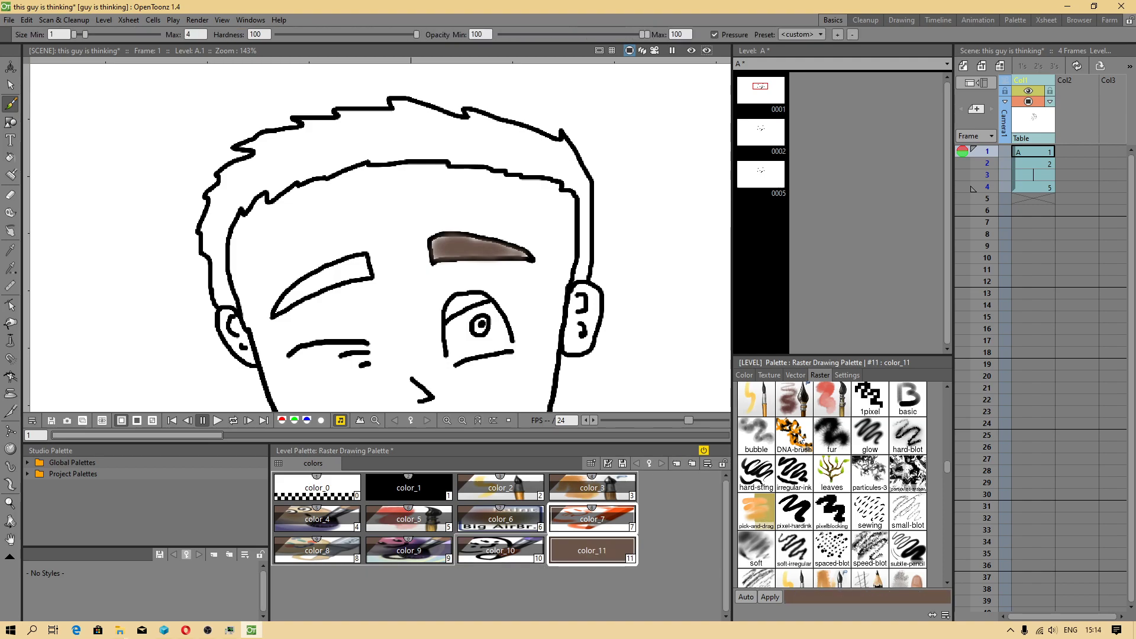
{"action": "scroll", "coordinate": [795, 434], "scroll_direction": "up", "scroll_amount": 1}
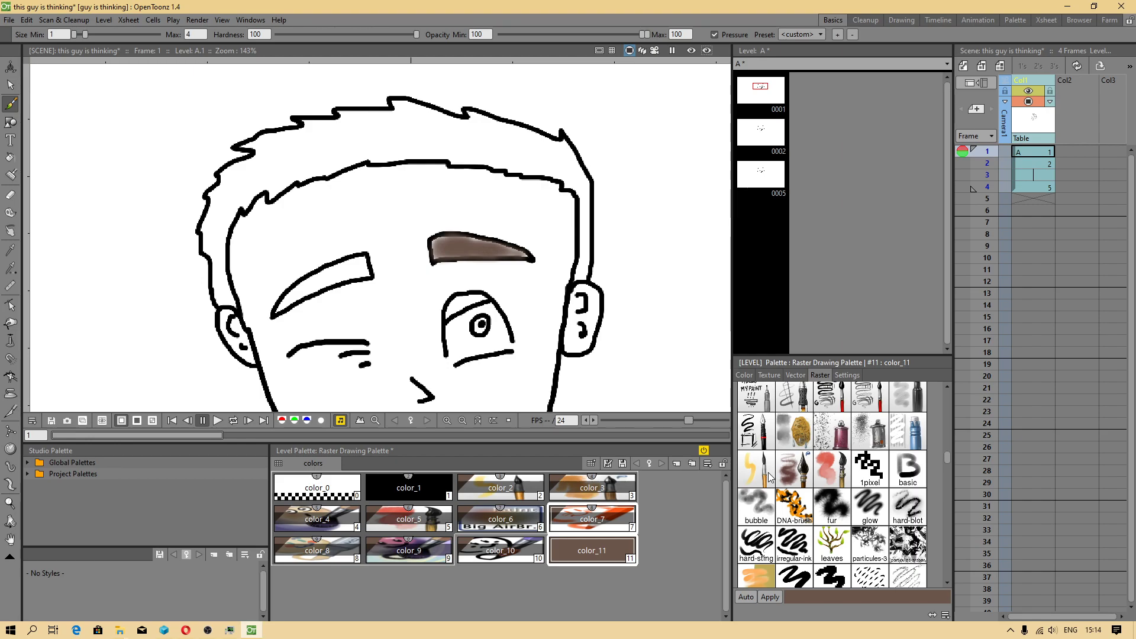
{"action": "scroll", "coordinate": [808, 509], "scroll_direction": "up", "scroll_amount": 1}
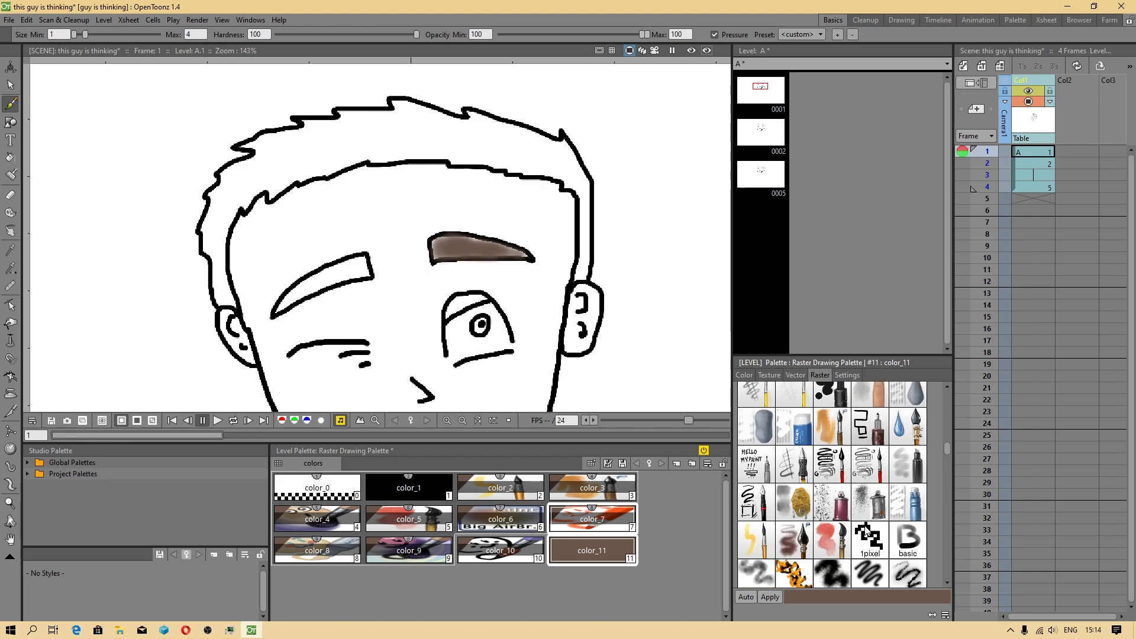
{"action": "scroll", "coordinate": [893, 510], "scroll_direction": "up", "scroll_amount": 1}
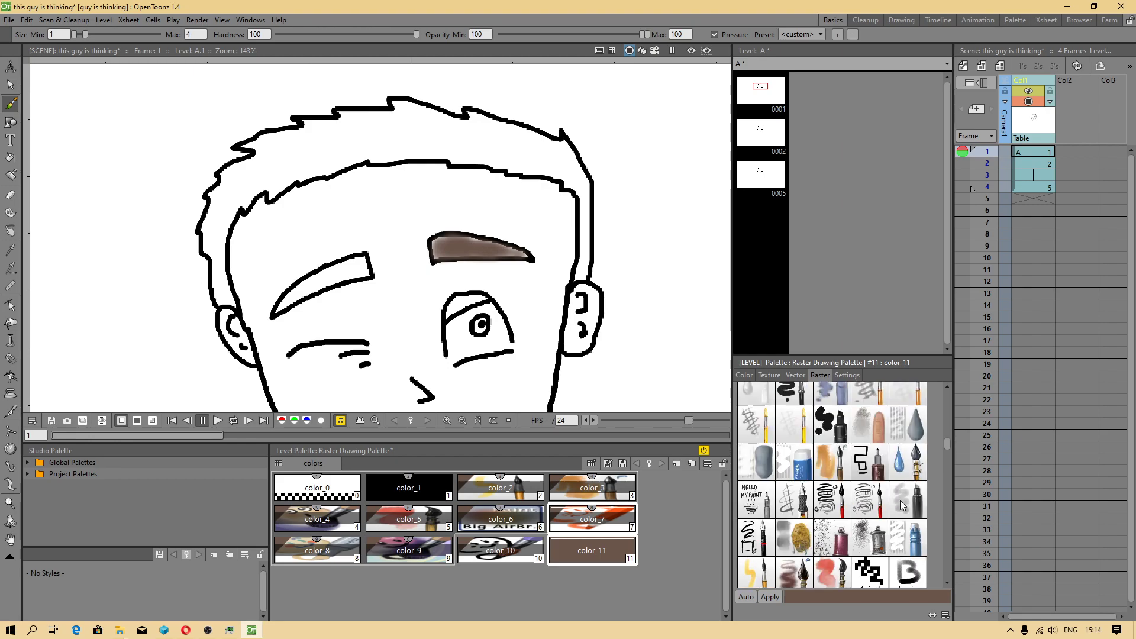
{"action": "left_click", "coordinate": [915, 469]}
{"action": "scroll", "coordinate": [915, 469], "scroll_direction": "up", "scroll_amount": 1}
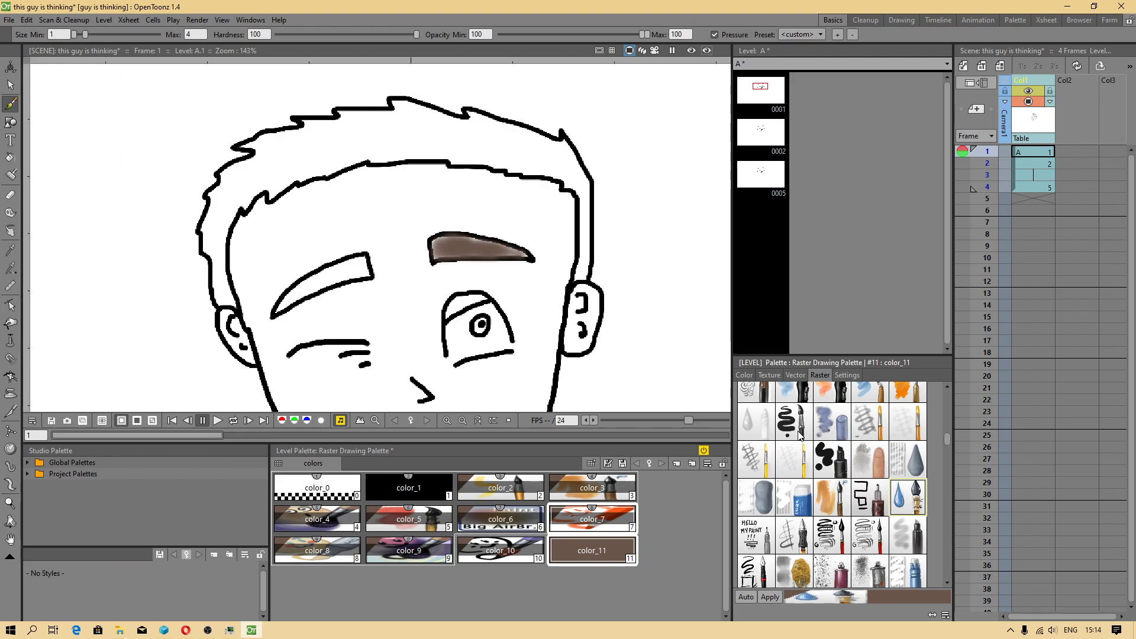
{"action": "scroll", "coordinate": [893, 457], "scroll_direction": "up", "scroll_amount": 1}
{"action": "left_click", "coordinate": [904, 434]}
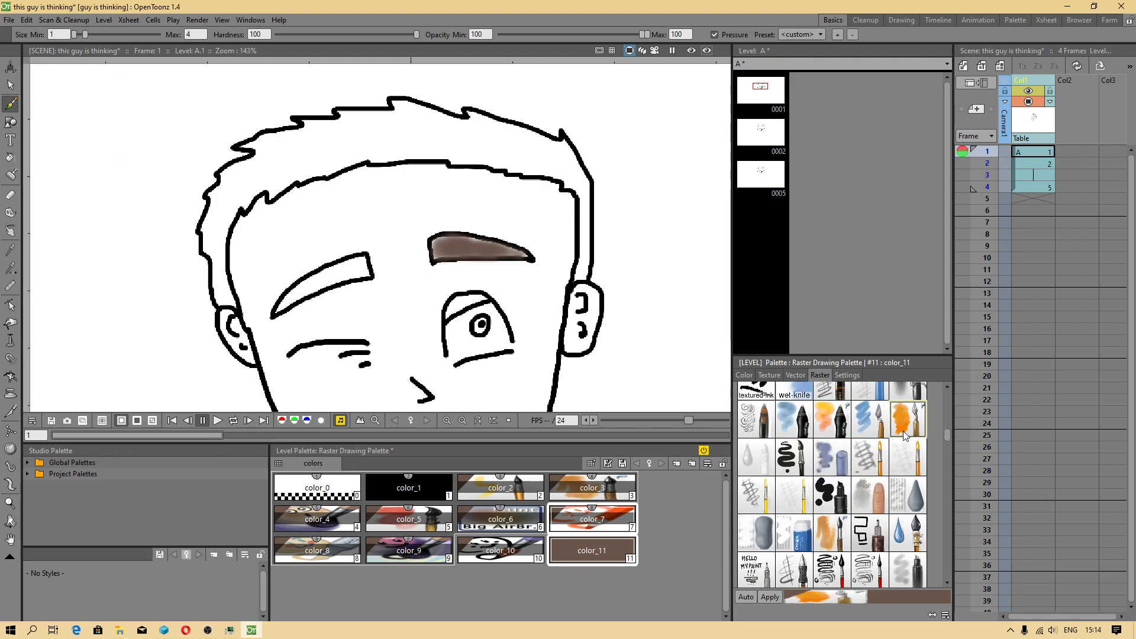
{"action": "left_click", "coordinate": [770, 597]}
- Test the orange paint brush in the hair and on the eyebrow above the closed eye, undoing both strokes
{"action": "mouse_move", "coordinate": [482, 153]}
{"action": "left_mouse_down"}
{"action": "mouse_move", "coordinate": [439, 140]}
{"action": "mouse_move", "coordinate": [474, 154]}
{"action": "mouse_move", "coordinate": [443, 156]}
{"action": "mouse_move", "coordinate": [479, 159]}
{"action": "mouse_move", "coordinate": [436, 158]}
{"action": "mouse_move", "coordinate": [504, 155]}
{"action": "mouse_move", "coordinate": [381, 149]}
{"action": "left_mouse_up"}
{"action": "key", "text": "ctrl+z"}
{"action": "scroll", "coordinate": [478, 301], "scroll_direction": "down", "scroll_amount": 2}
{"action": "scroll", "coordinate": [377, 301], "scroll_direction": "up", "scroll_amount": 5}
{"action": "mouse_move", "coordinate": [440, 283]}
{"action": "left_mouse_down"}
{"action": "mouse_move", "coordinate": [317, 317]}
{"action": "mouse_move", "coordinate": [293, 358]}
{"action": "left_mouse_up"}
{"action": "key", "text": "ctrl+z"}
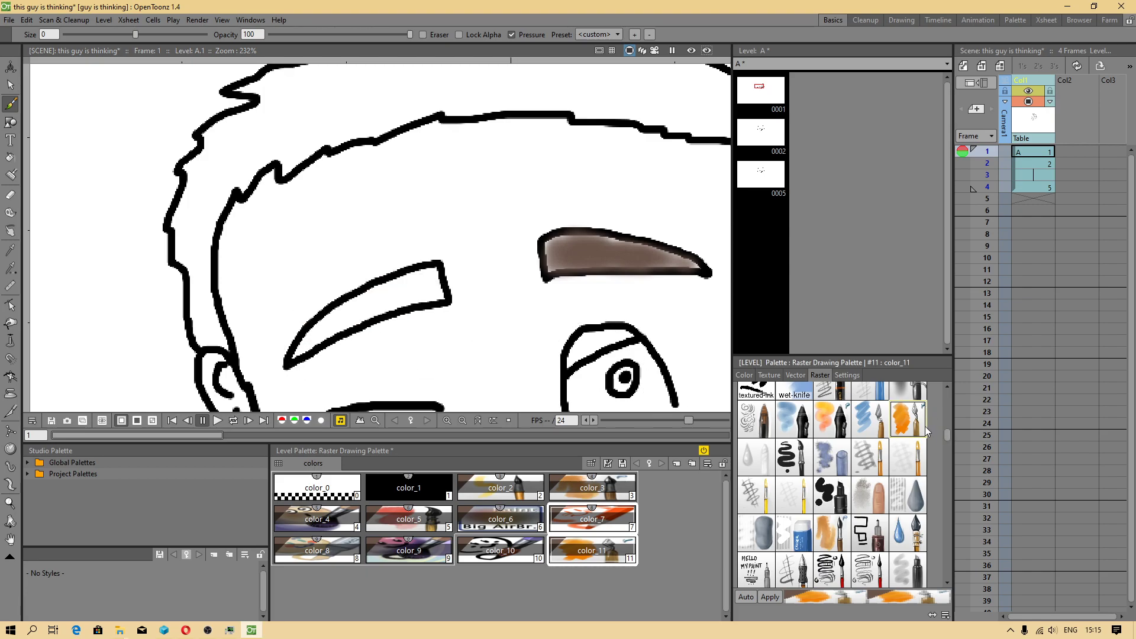
- Add a new palette style with the dark sketching pencil brush beside wet-knife, then test it on the unpainted eyebrow and undo the stroke
{"action": "scroll", "coordinate": [917, 480], "scroll_direction": "up", "scroll_amount": 1}
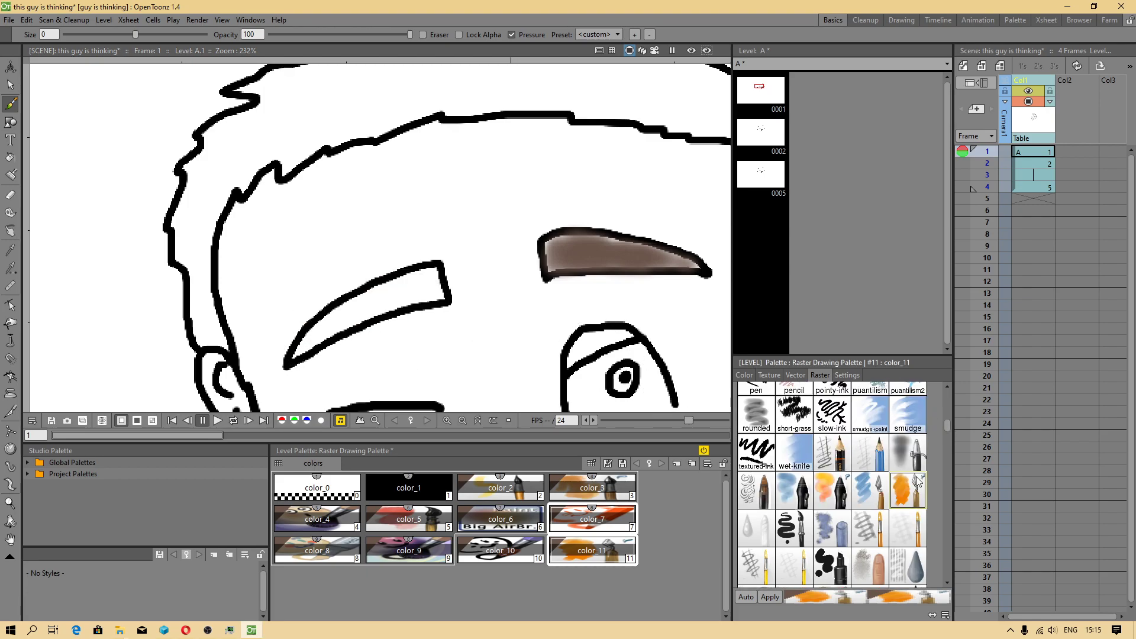
{"action": "left_click", "coordinate": [845, 465]}
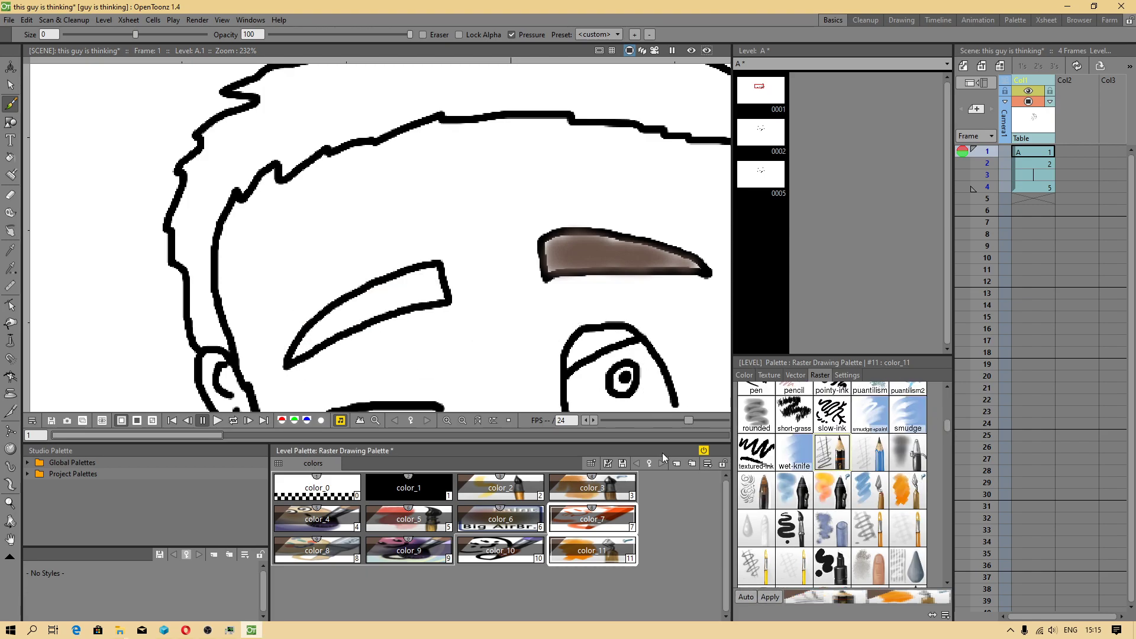
{"action": "left_click", "coordinate": [678, 467]}
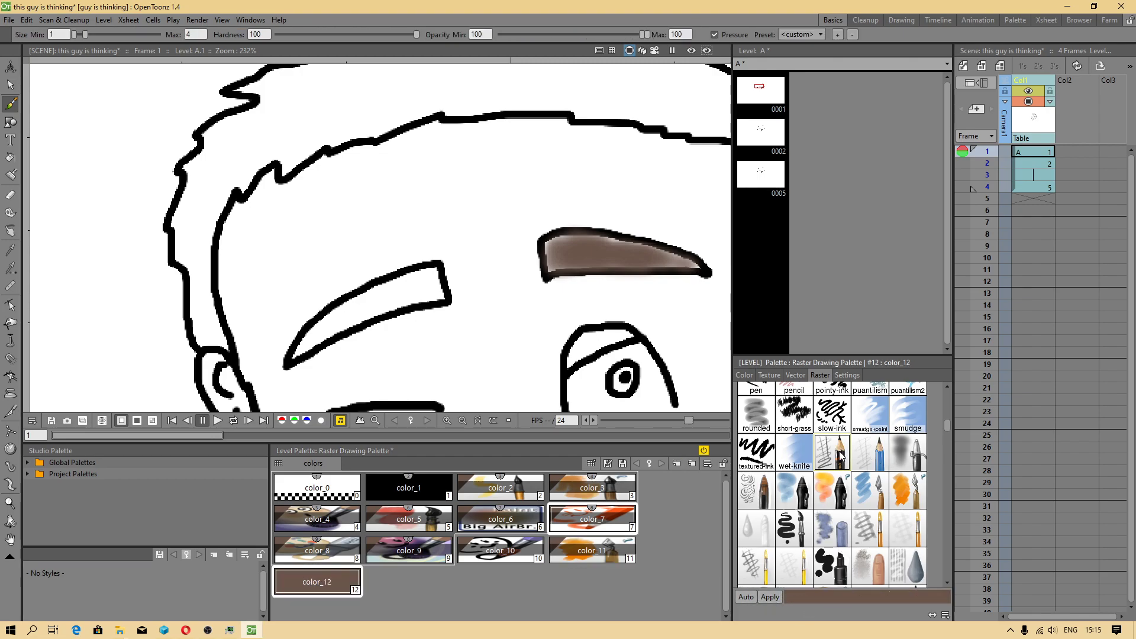
{"action": "left_click", "coordinate": [770, 597]}
{"action": "left_click_drag", "start_coordinate": [408, 277], "coordinate": [363, 300]}
{"action": "key", "text": "ctrl+z"}
- Set color_12's opacity to 0.87 and radius to 1.48, undoing the test strokes on the eyebrow above the closed eye
{"action": "left_click", "coordinate": [849, 377]}
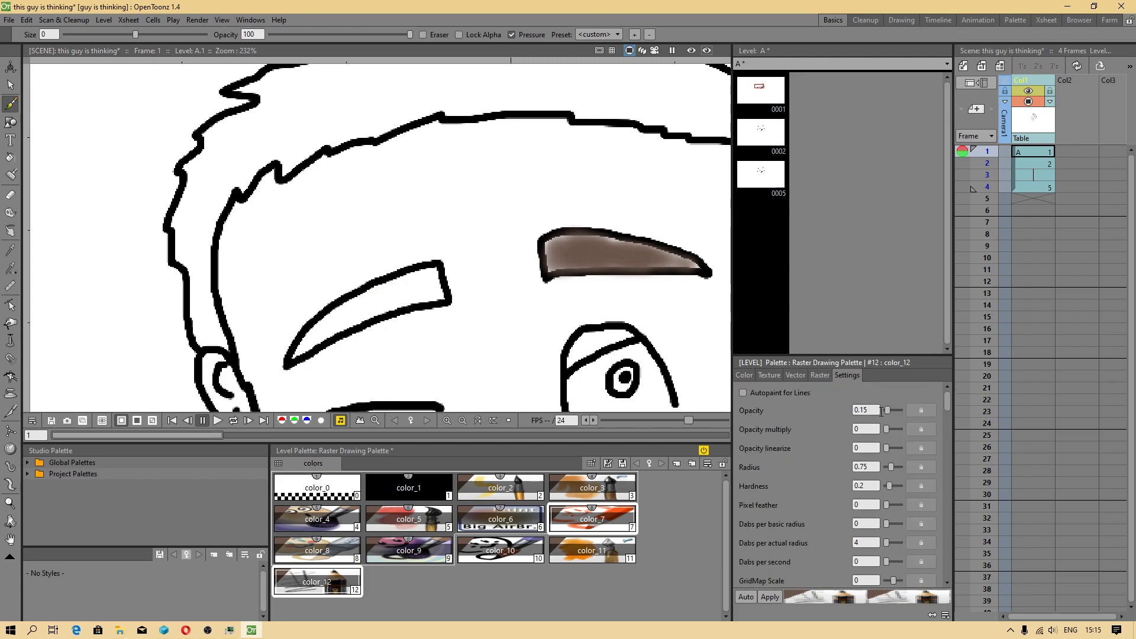
{"action": "left_click_drag", "start_coordinate": [891, 410], "coordinate": [894, 410]}
{"action": "left_click_drag", "start_coordinate": [890, 467], "coordinate": [892, 466]}
{"action": "mouse_move", "coordinate": [395, 294]}
{"action": "left_mouse_down"}
{"action": "mouse_move", "coordinate": [304, 350]}
{"action": "mouse_move", "coordinate": [323, 325]}
{"action": "mouse_move", "coordinate": [313, 337]}
{"action": "mouse_move", "coordinate": [384, 311]}
{"action": "mouse_move", "coordinate": [288, 357]}
{"action": "mouse_move", "coordinate": [391, 293]}
{"action": "left_mouse_up"}
{"action": "key", "text": "ctrl+z"}
{"action": "key", "text": "ctrl+z"}
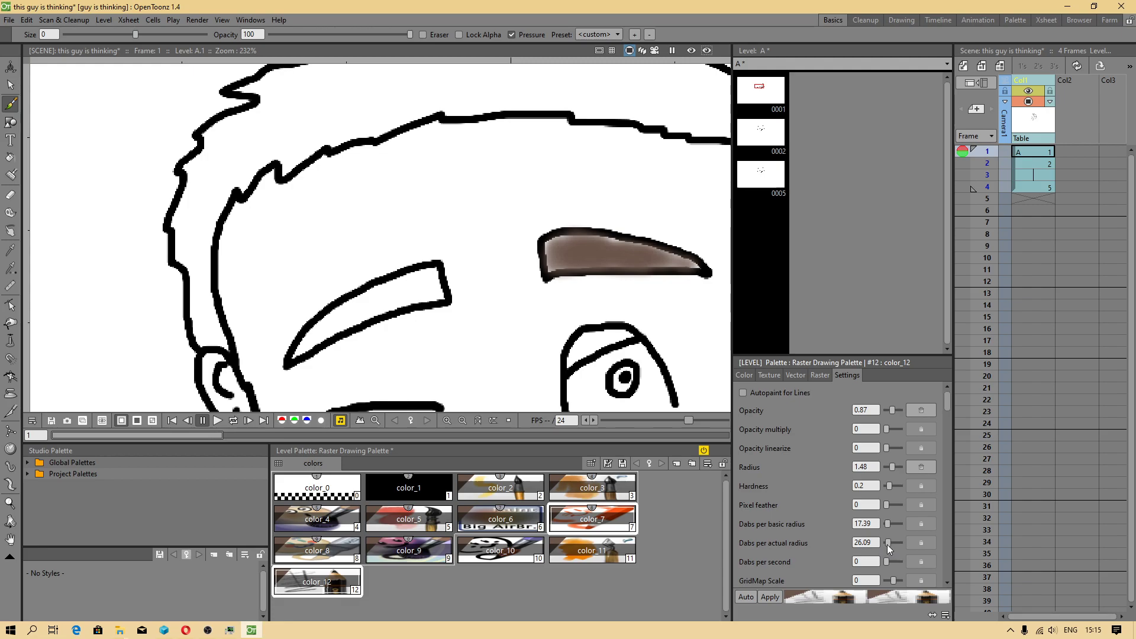
- Set color_12's dabs per basic and actual radius to 43.48 and dabs per second to 8.7, then paint the eyebrow above the closed eye brown
{"action": "mouse_move", "coordinate": [405, 292]}
{"action": "left_mouse_down"}
{"action": "mouse_move", "coordinate": [334, 323]}
{"action": "mouse_move", "coordinate": [357, 314]}
{"action": "left_mouse_up"}
{"action": "key", "text": "ctrl+z"}
{"action": "left_click_drag", "start_coordinate": [885, 562], "coordinate": [886, 562]}
{"action": "mouse_move", "coordinate": [384, 305]}
{"action": "left_mouse_down"}
{"action": "mouse_move", "coordinate": [330, 326]}
{"action": "mouse_move", "coordinate": [373, 295]}
{"action": "mouse_move", "coordinate": [395, 288]}
{"action": "mouse_move", "coordinate": [363, 310]}
{"action": "mouse_move", "coordinate": [436, 294]}
{"action": "mouse_move", "coordinate": [395, 287]}
{"action": "mouse_move", "coordinate": [416, 276]}
{"action": "mouse_move", "coordinate": [429, 279]}
{"action": "mouse_move", "coordinate": [310, 347]}
{"action": "left_mouse_up"}
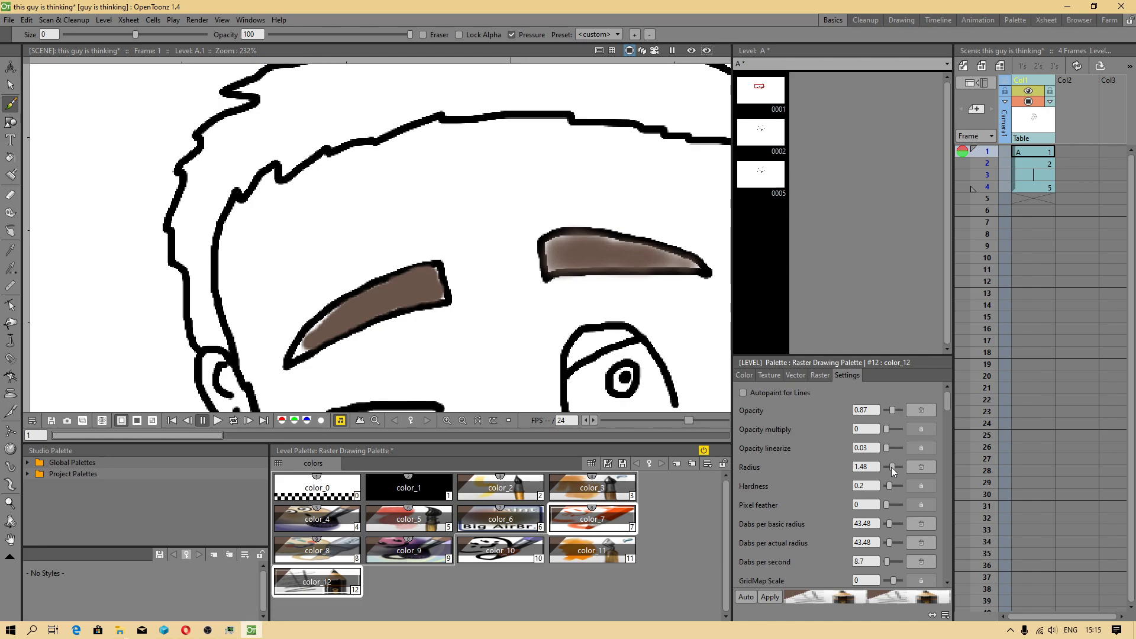
- Set color_12's opacity to 0.78 and radius to 1.54, finish the eyebrow's tip, and undo a test stroke in the hair near the ear
{"action": "left_click_drag", "start_coordinate": [891, 410], "coordinate": [889, 410]}
{"action": "left_click", "coordinate": [767, 597]}
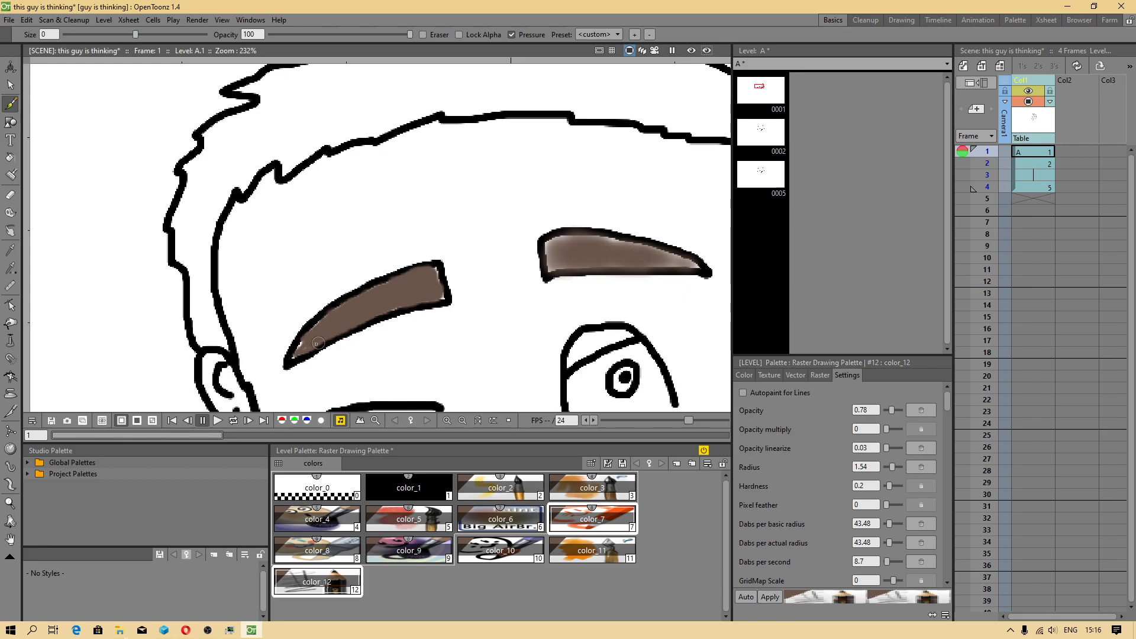
{"action": "left_click_drag", "start_coordinate": [195, 304], "coordinate": [206, 326]}
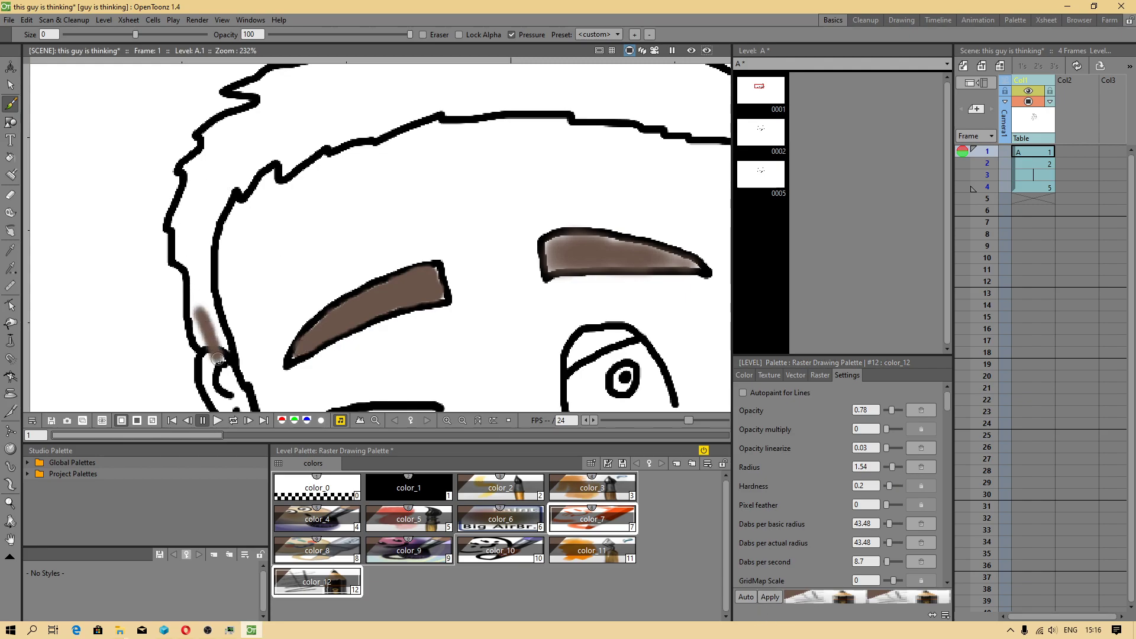
{"action": "key", "text": "ctrl+z"}
- Inspect both painted eyebrows, then try the color_12 brush in the hair above the open eye's ear and undo the stroke
{"action": "scroll", "coordinate": [580, 277], "scroll_direction": "down", "scroll_amount": 2}
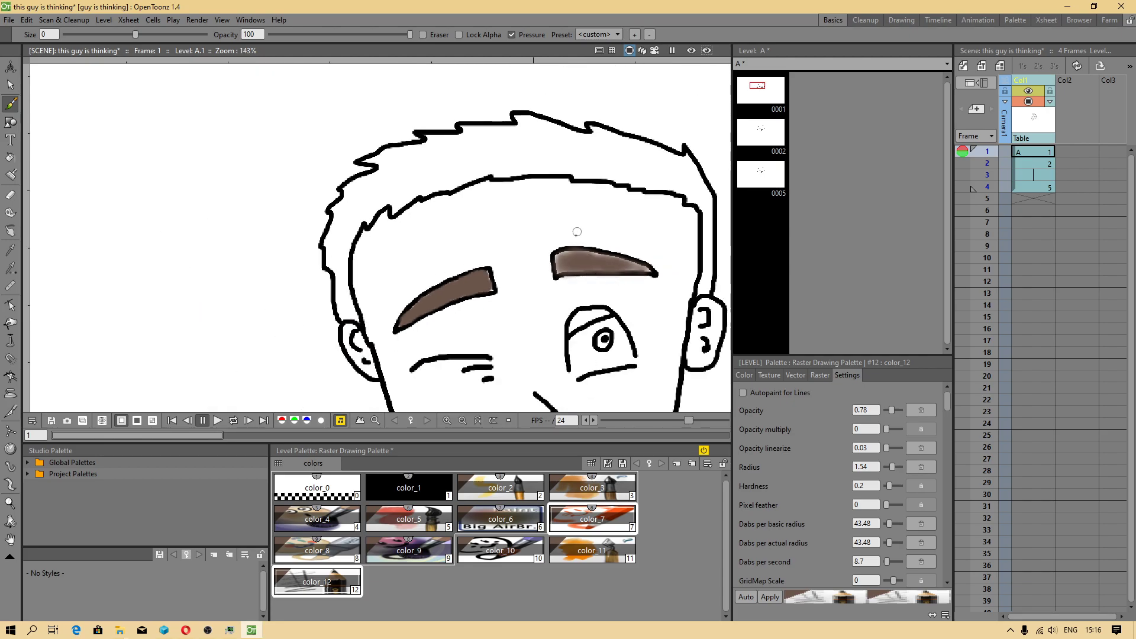
{"action": "scroll", "coordinate": [577, 232], "scroll_direction": "down", "scroll_amount": 2}
{"action": "scroll", "coordinate": [554, 133], "scroll_direction": "up", "scroll_amount": 4}
{"action": "scroll", "coordinate": [554, 133], "scroll_direction": "down", "scroll_amount": 2}
{"action": "scroll", "coordinate": [657, 176], "scroll_direction": "up", "scroll_amount": 4}
{"action": "mouse_move", "coordinate": [646, 193]}
{"action": "left_mouse_down"}
{"action": "mouse_move", "coordinate": [654, 217]}
{"action": "mouse_move", "coordinate": [651, 172]}
{"action": "left_mouse_up"}
{"action": "key", "text": "ctrl+z"}
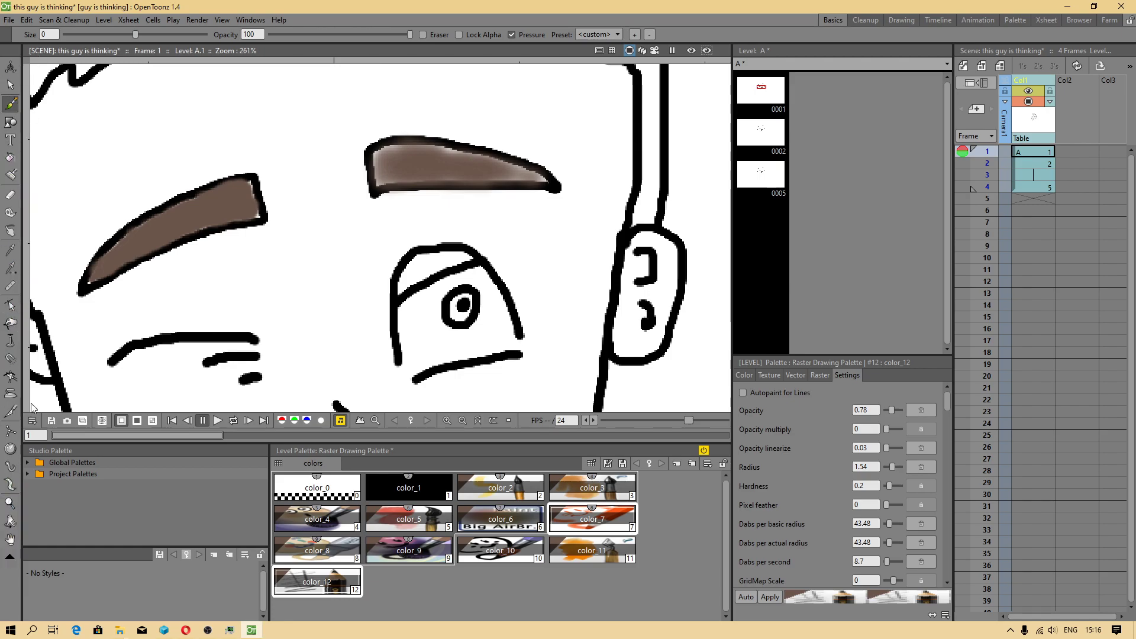
- Look through the options of the Selection, Animate, Geometric and other drawing tools
{"action": "left_click", "coordinate": [10, 84]}
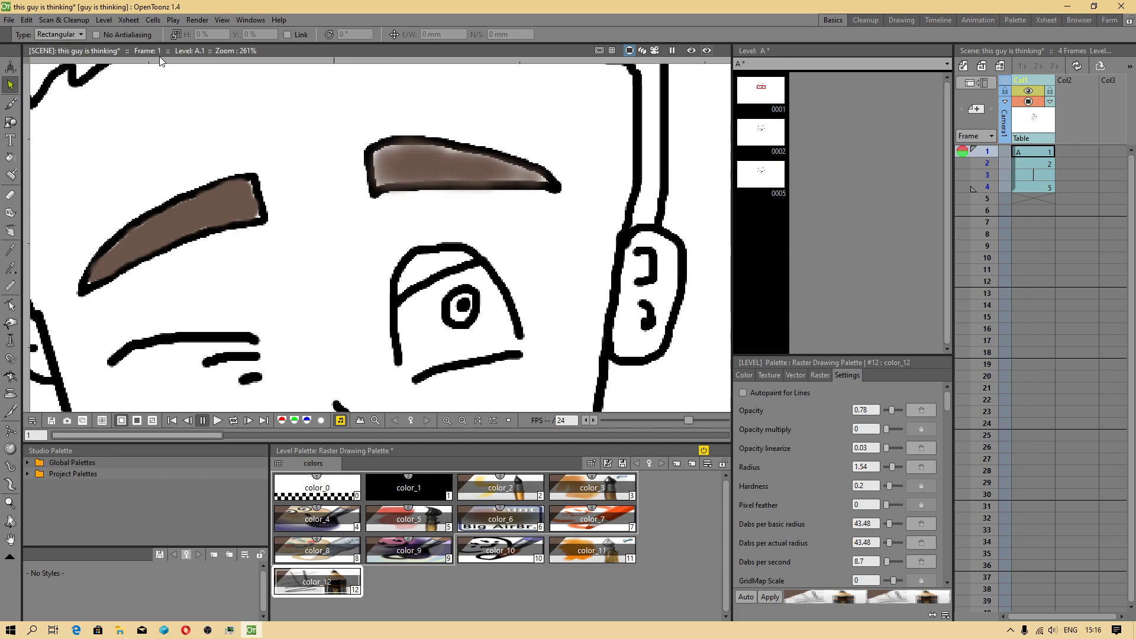
{"action": "left_click", "coordinate": [11, 66]}
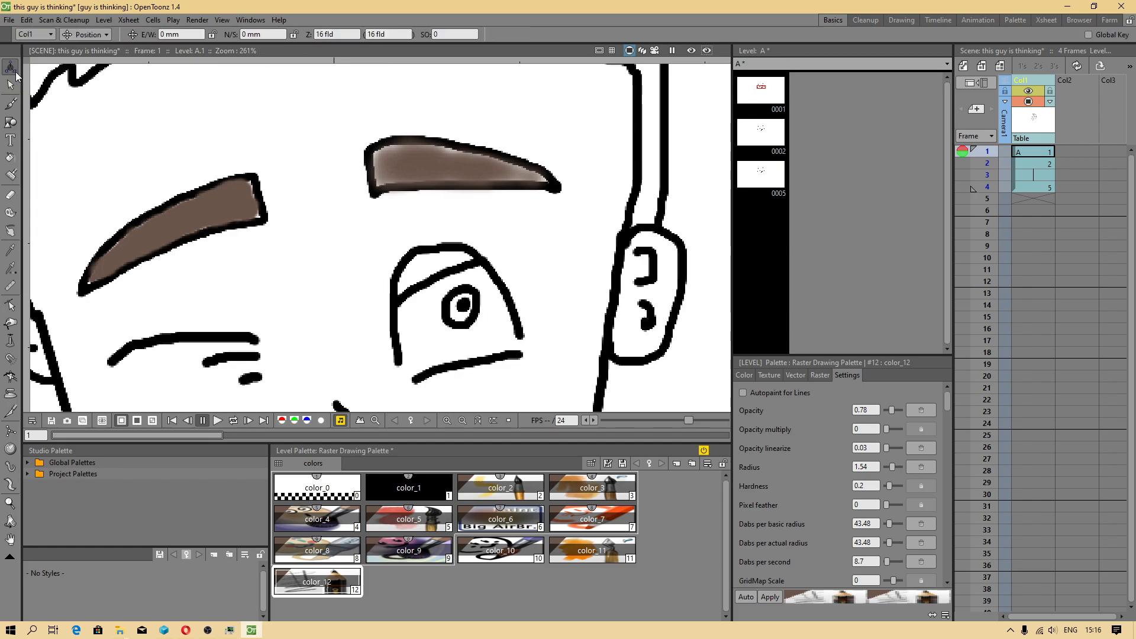
{"action": "left_click", "coordinate": [12, 123]}
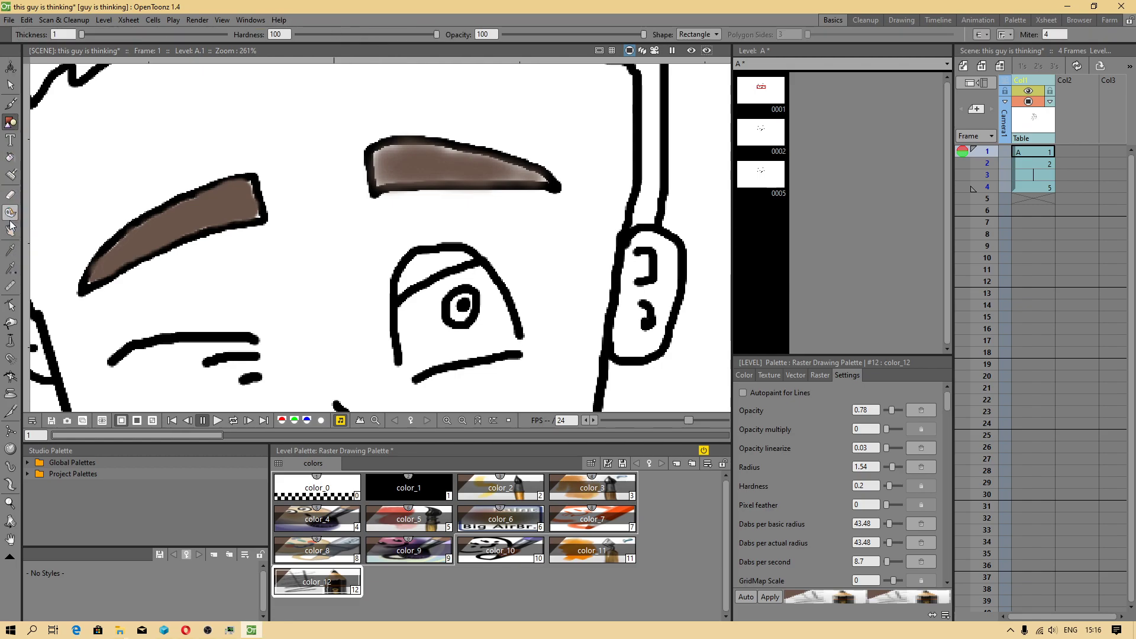
{"action": "left_click", "coordinate": [11, 306]}
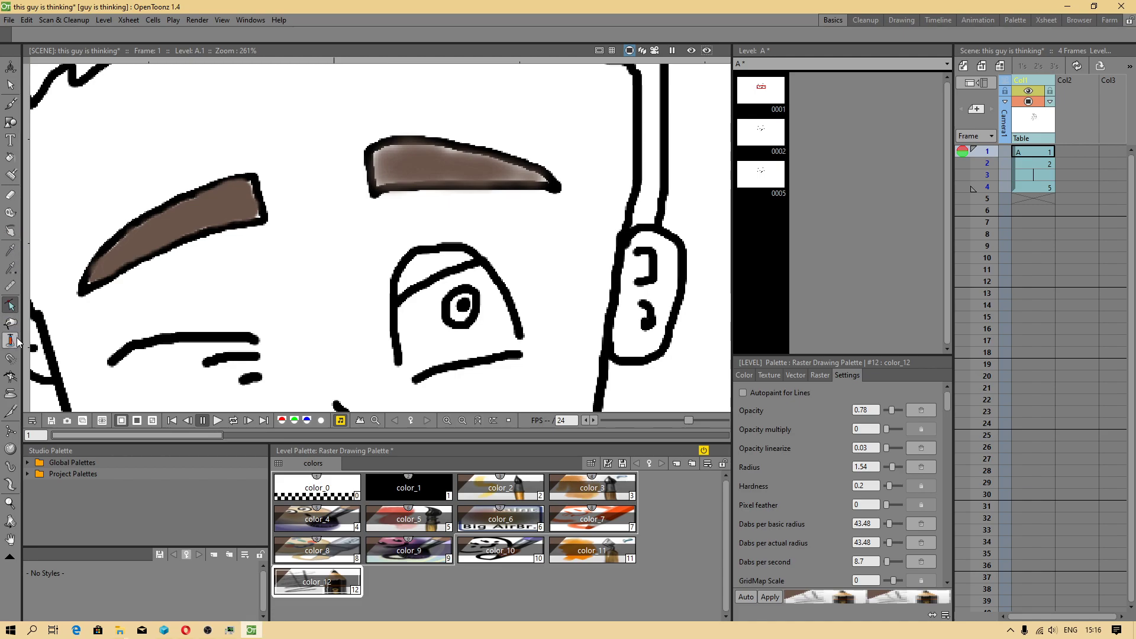
{"action": "left_click", "coordinate": [11, 411]}
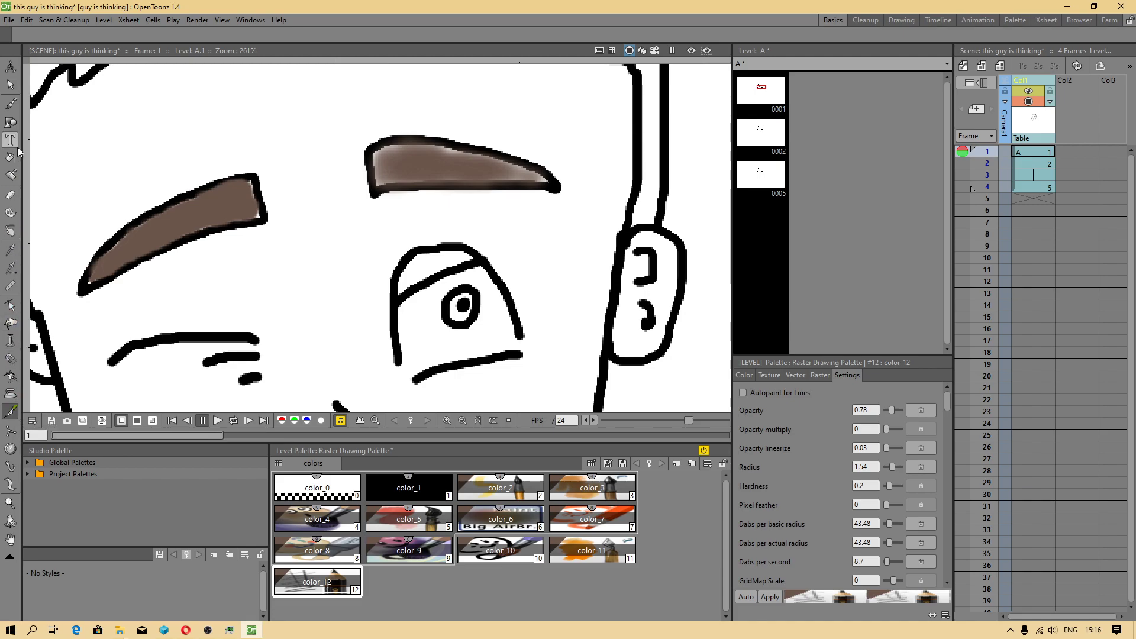
- Set the Selection tool's type to Polyline and outline several trial areas near the eyebrows and on the forehead
{"action": "left_click", "coordinate": [11, 87]}
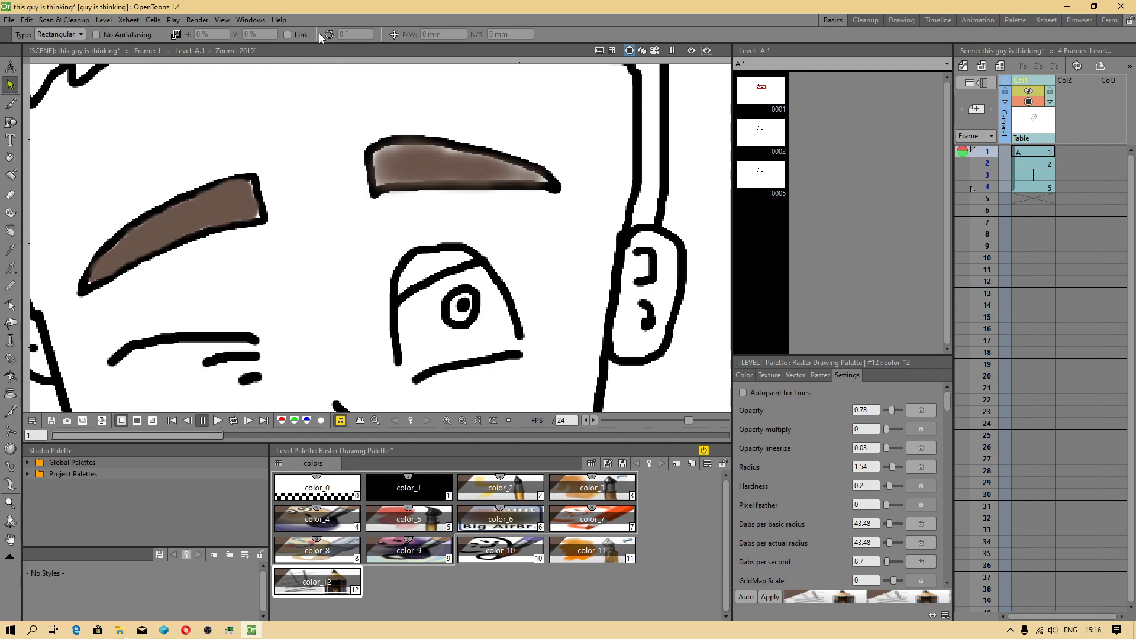
{"action": "left_click", "coordinate": [68, 35]}
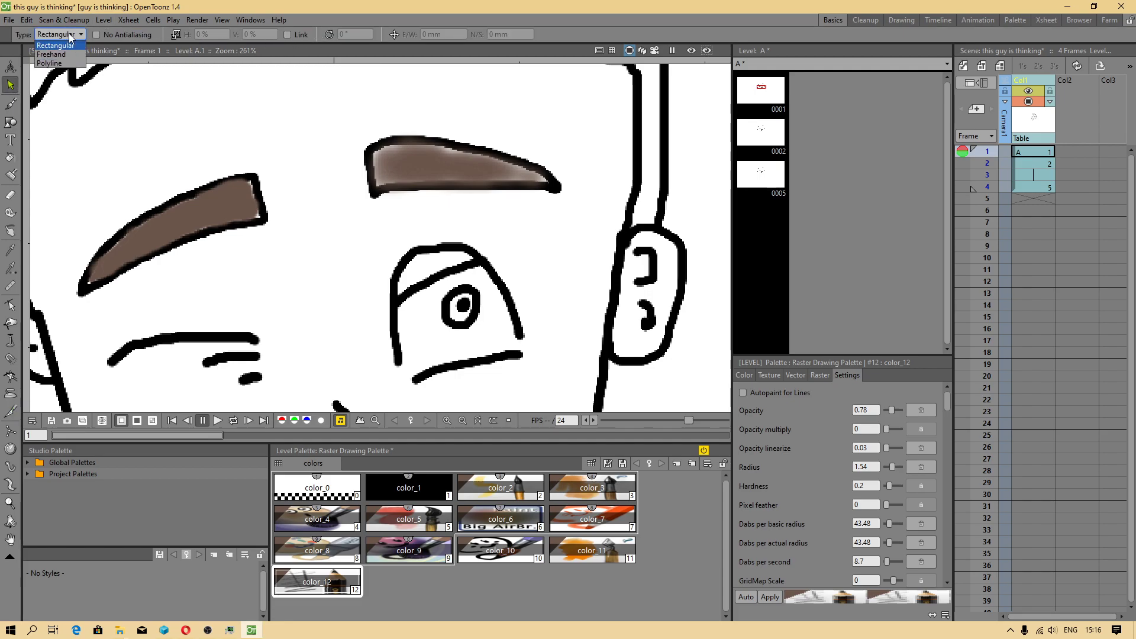
{"action": "left_click", "coordinate": [65, 63]}
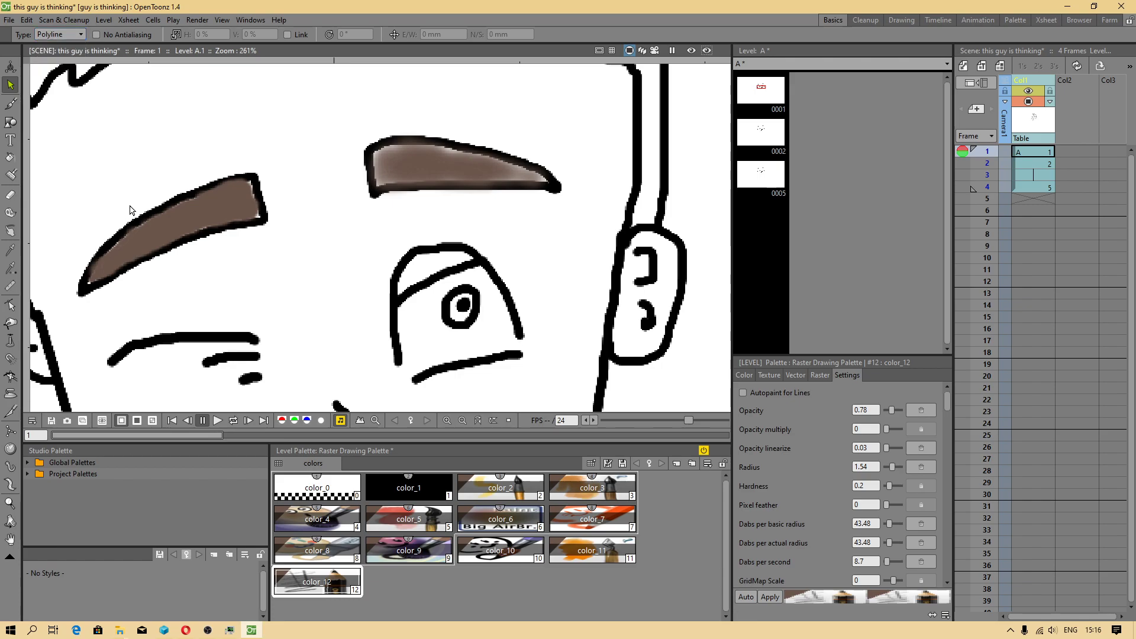
{"action": "left_click", "coordinate": [99, 274]}
{"action": "left_click", "coordinate": [143, 202]}
{"action": "double_click", "coordinate": [180, 164]}
{"action": "left_click", "coordinate": [307, 188]}
{"action": "right_click", "coordinate": [312, 184]}
{"action": "left_click", "coordinate": [321, 137]}
{"action": "double_click", "coordinate": [345, 182]}
{"action": "left_click", "coordinate": [314, 103]}
{"action": "double_click", "coordinate": [366, 119]}
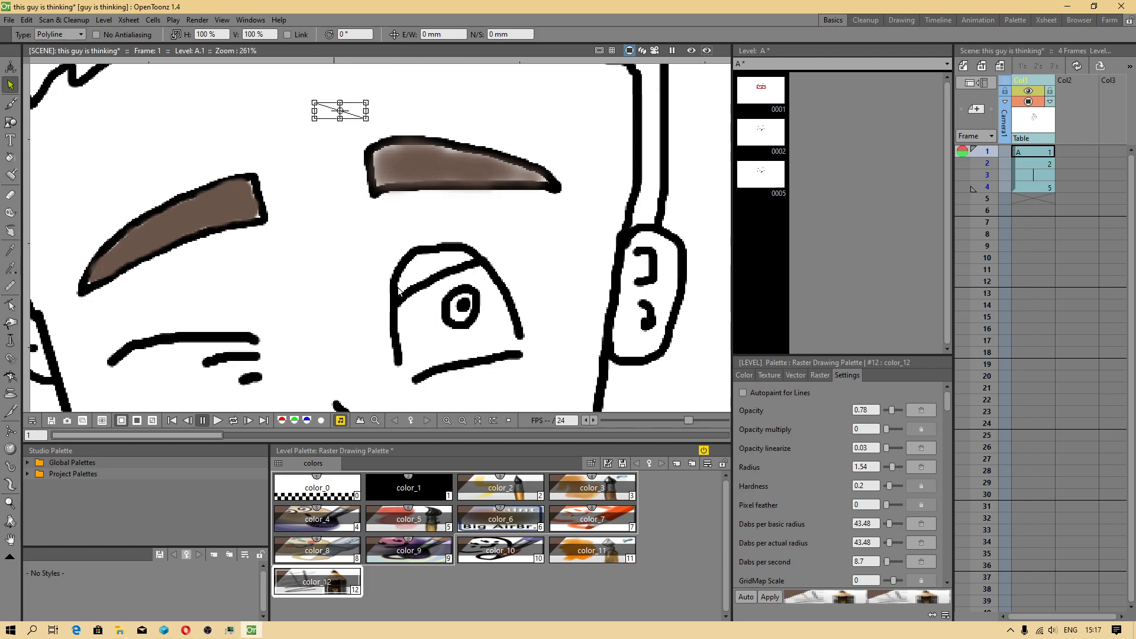
- Outline the open eye's upper lid with a polyline selection, try a brush stroke inside it and undo the stroke
{"action": "left_click", "coordinate": [399, 302]}
{"action": "left_click", "coordinate": [414, 285]}
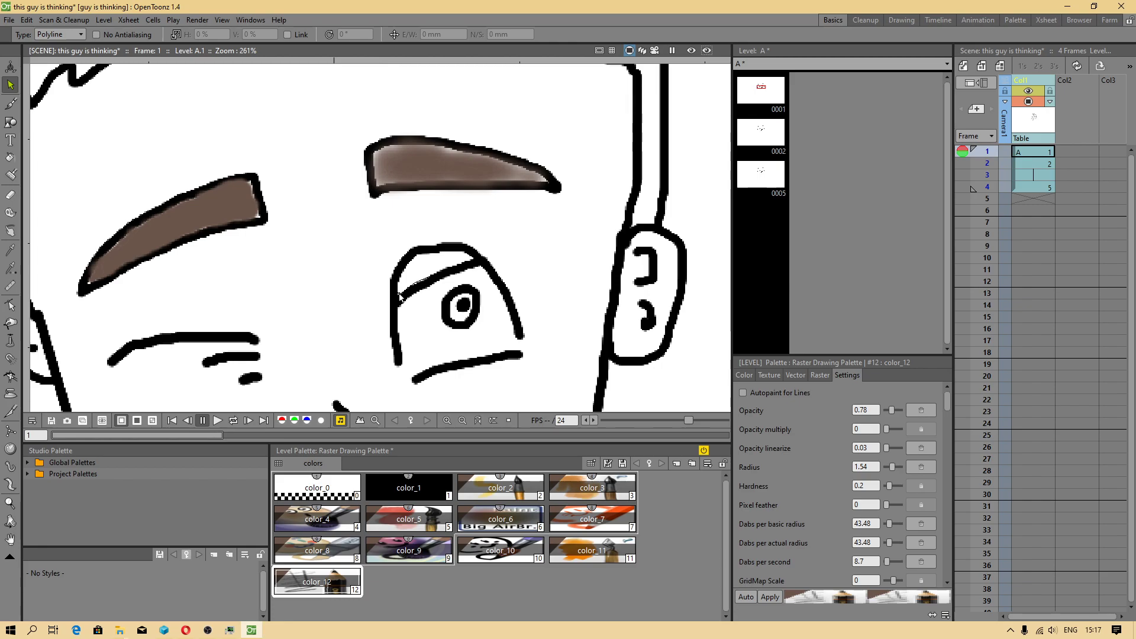
{"action": "double_click", "coordinate": [399, 296]}
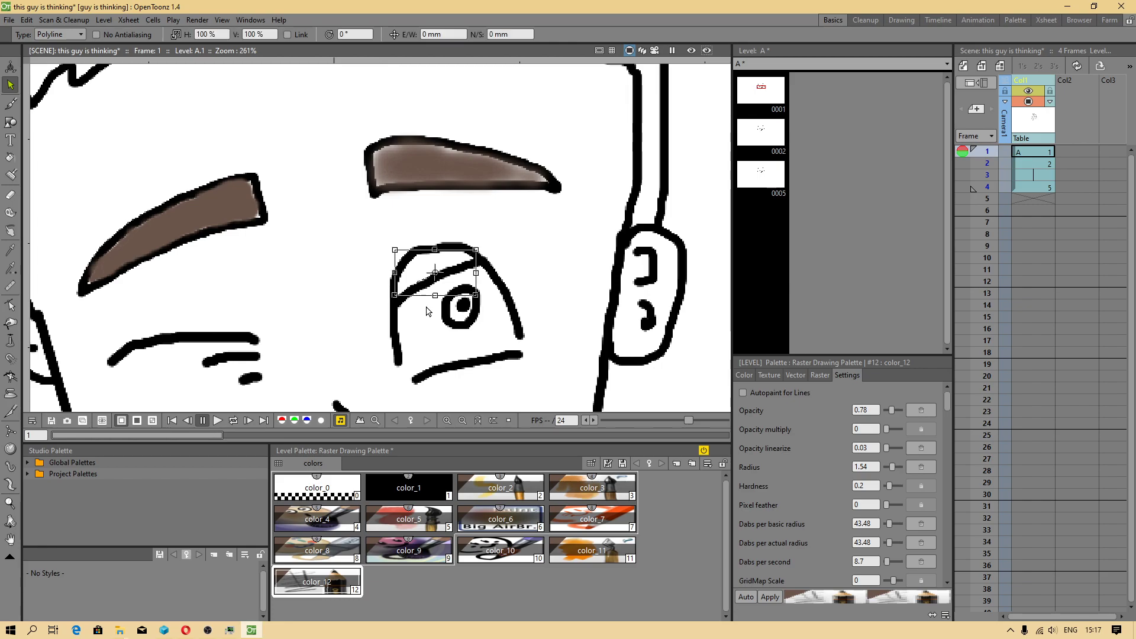
{"action": "left_click", "coordinate": [10, 104]}
{"action": "left_click_drag", "start_coordinate": [429, 260], "coordinate": [413, 270]}
{"action": "key", "text": "ctrl+z"}
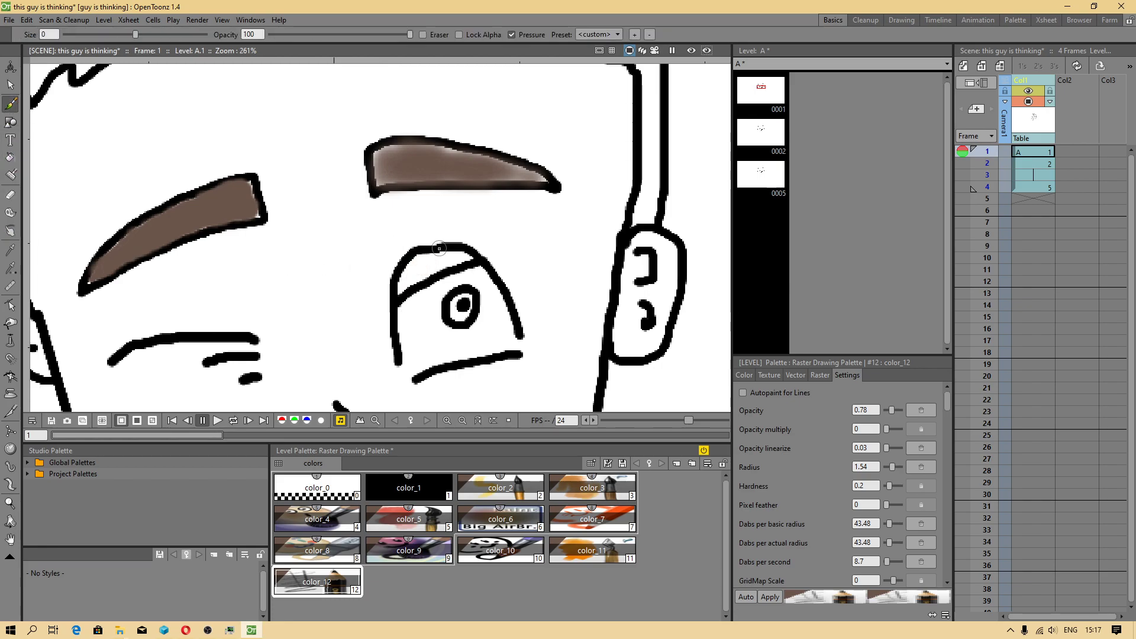
- Enable No Antialiasing for the Selection tool and outline the eyebrow above the open eye with a polyline selection
{"action": "left_click", "coordinate": [10, 85]}
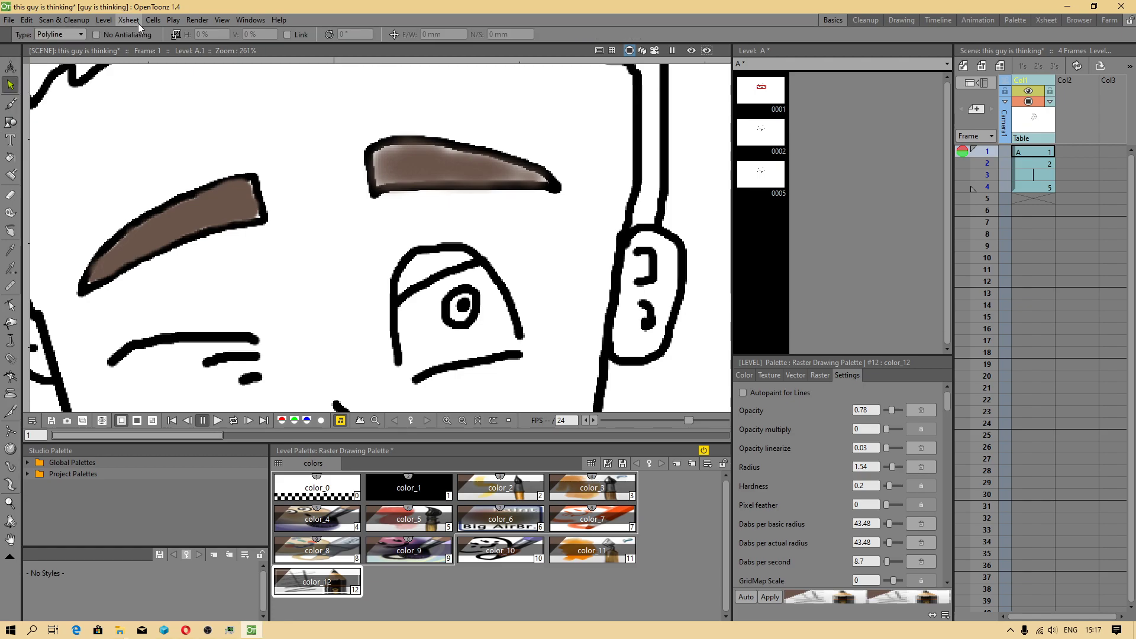
{"action": "left_click", "coordinate": [97, 35]}
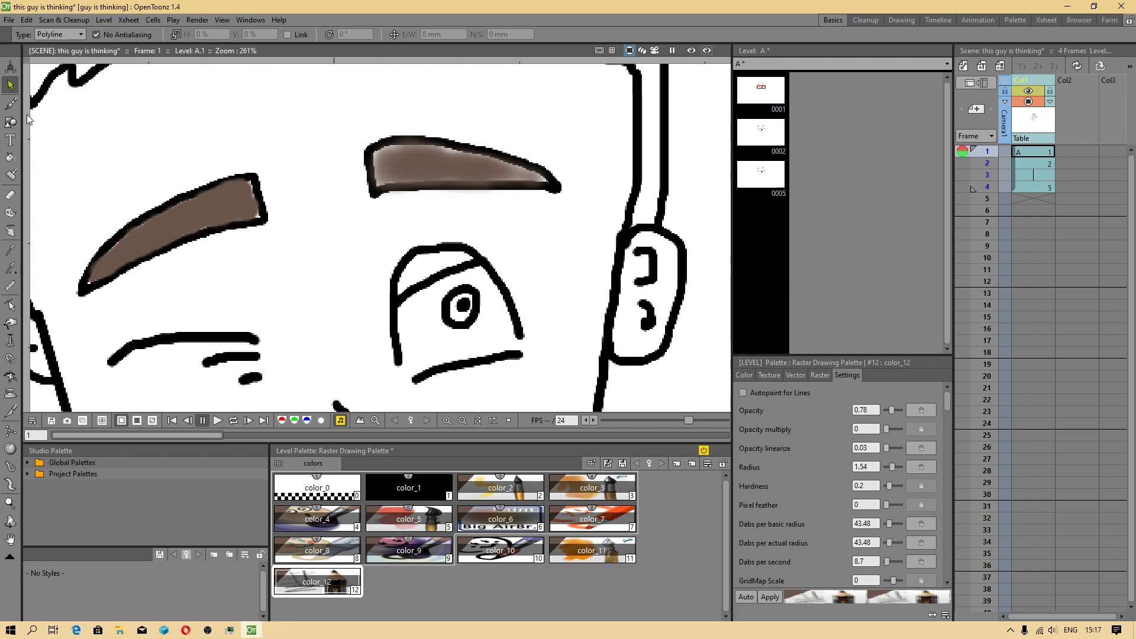
{"action": "left_click", "coordinate": [378, 185]}
{"action": "left_click", "coordinate": [421, 183]}
{"action": "left_click", "coordinate": [528, 181]}
{"action": "left_click", "coordinate": [547, 182]}
{"action": "left_click", "coordinate": [512, 161]}
{"action": "left_click", "coordinate": [444, 145]}
{"action": "left_click", "coordinate": [404, 140]}
{"action": "left_click", "coordinate": [371, 153]}
{"action": "left_click", "coordinate": [379, 185]}
{"action": "left_click", "coordinate": [378, 187]}
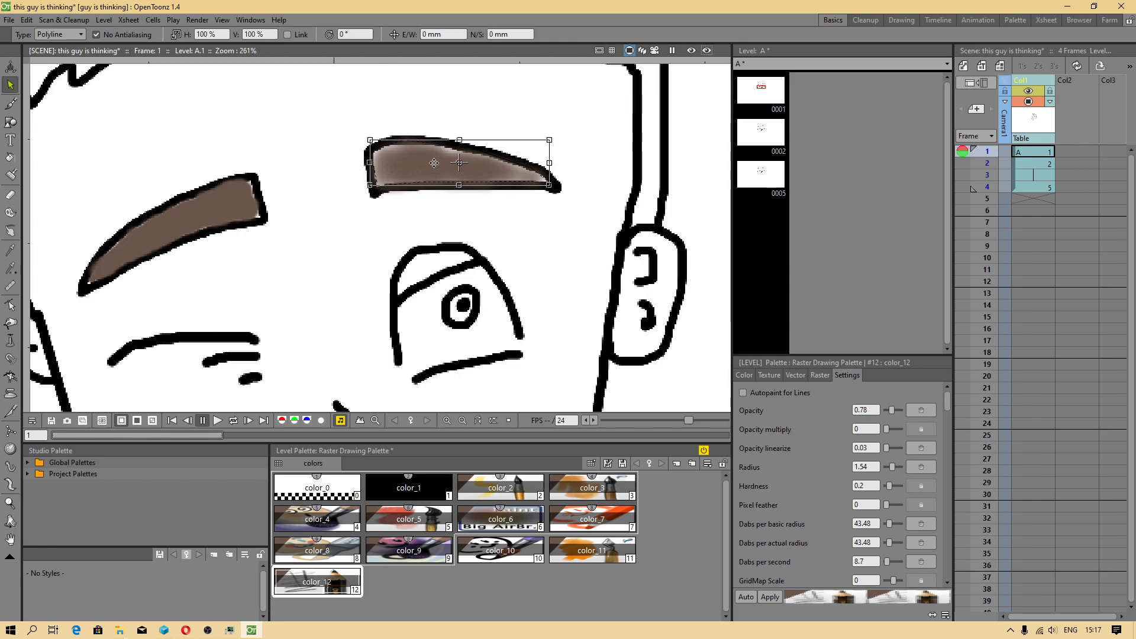
{"action": "right_click", "coordinate": [434, 163]}
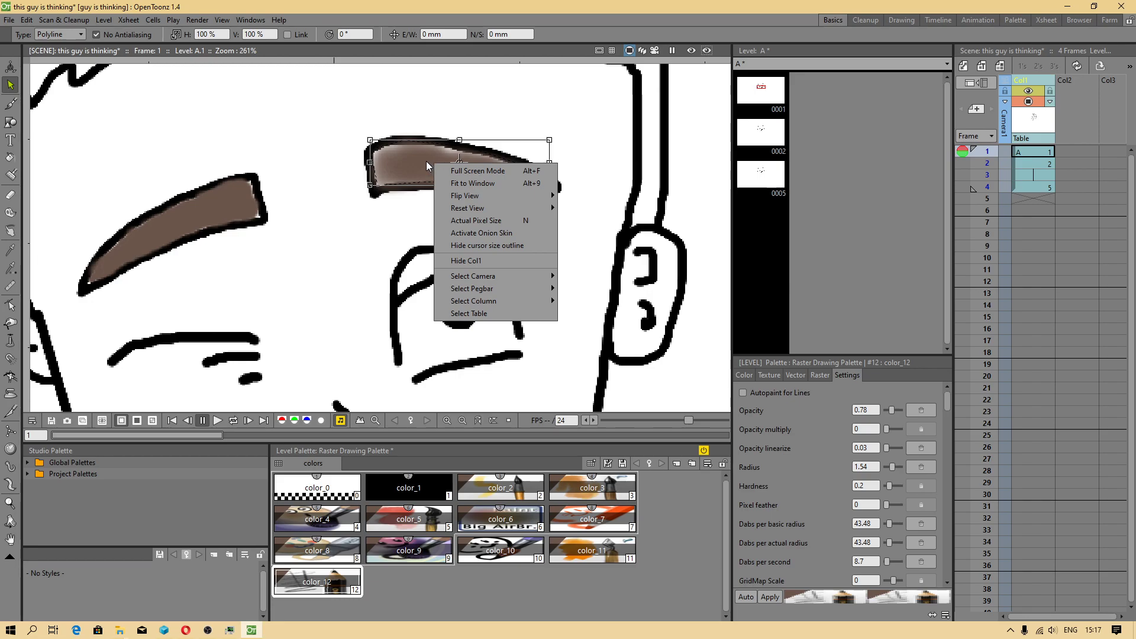
{"action": "left_click", "coordinate": [187, 13]}
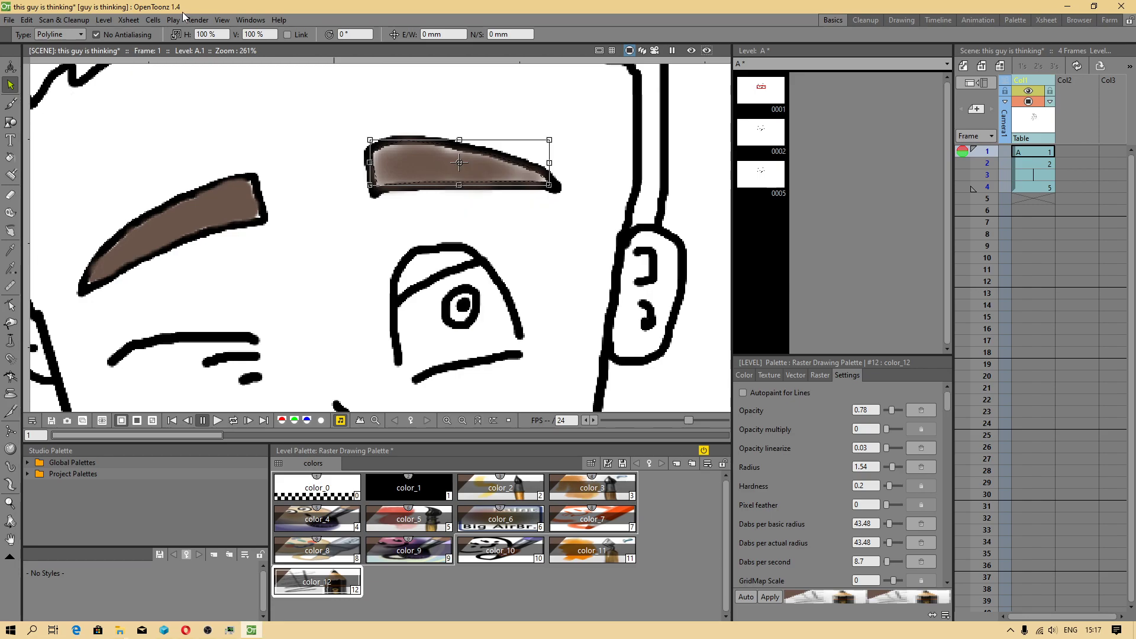
- Return to the Brush tool and save the scene together with its level and palette
{"action": "left_click", "coordinate": [14, 105]}
{"action": "scroll", "coordinate": [366, 189], "scroll_direction": "down", "scroll_amount": 3}
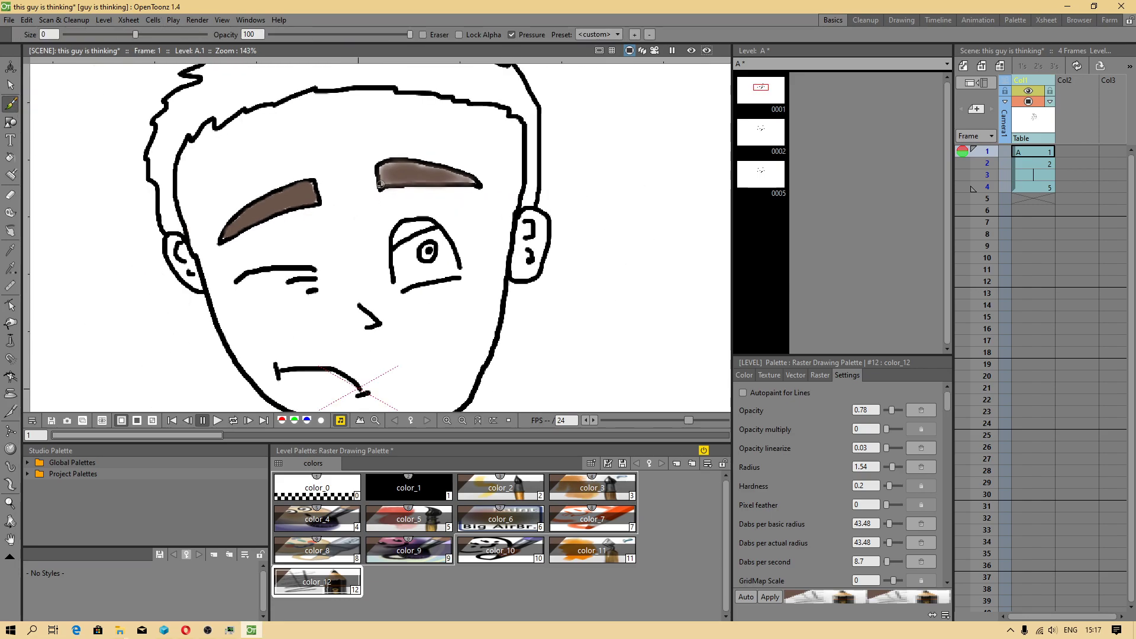
{"action": "scroll", "coordinate": [472, 94], "scroll_direction": "up", "scroll_amount": 2}
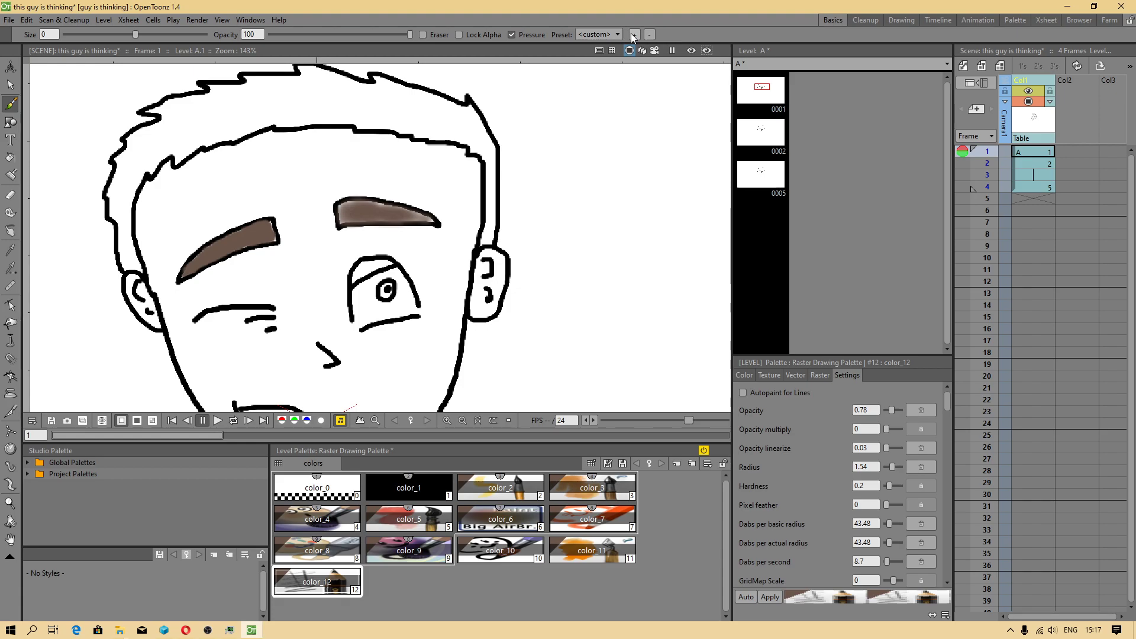
{"action": "scroll", "coordinate": [369, 224], "scroll_direction": "down", "scroll_amount": 3}
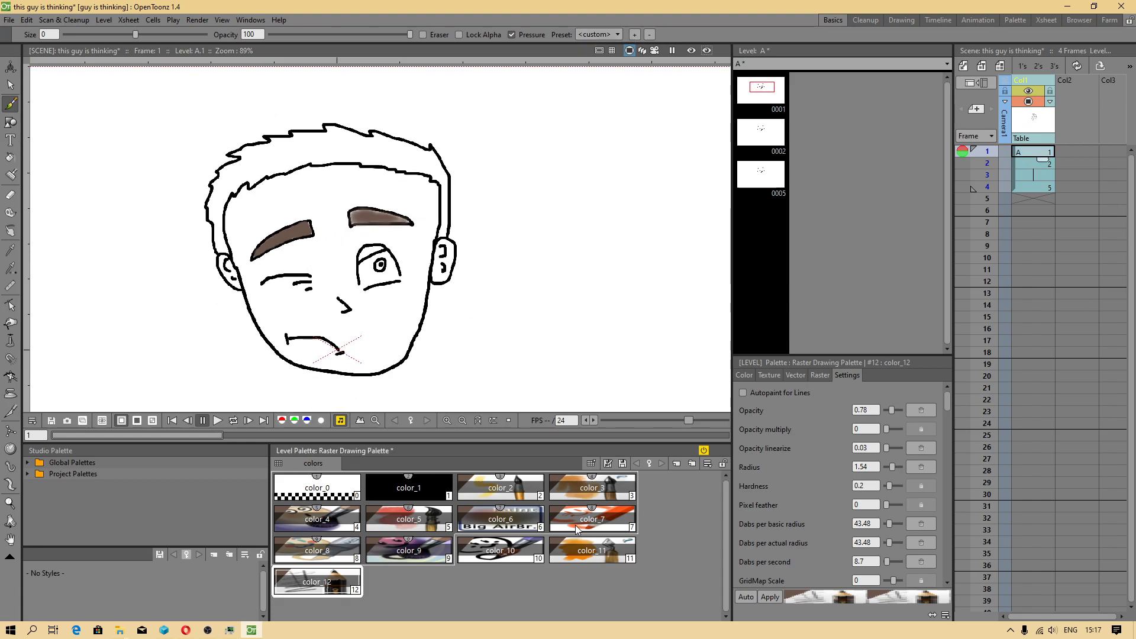
{"action": "left_click", "coordinate": [9, 19]}
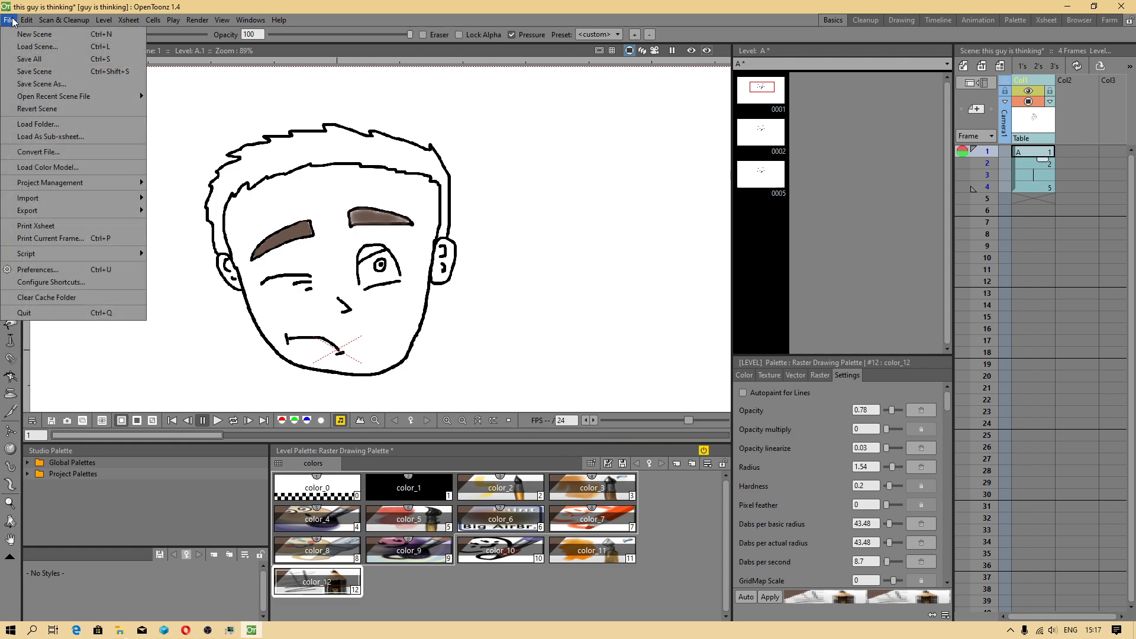
{"action": "left_click", "coordinate": [34, 66]}
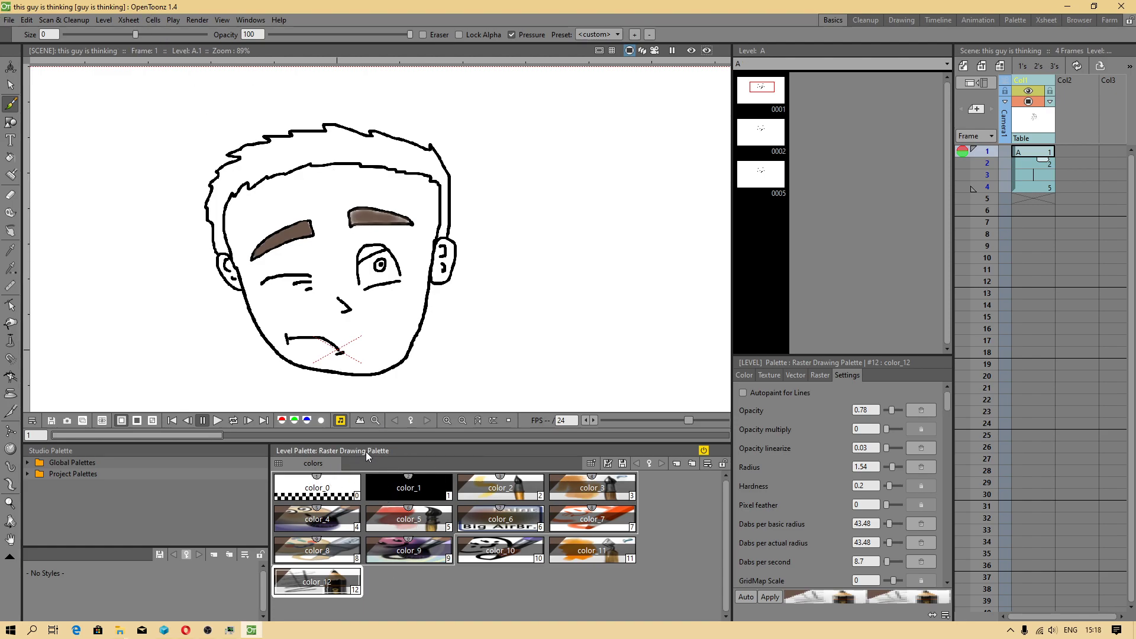
- In File Explorer, sort the project folders by date modified and find Raster_Drawing_Palette in the "opentoonz 1.4 - guy is thinking 10.02.2020" folder
{"action": "left_click", "coordinate": [119, 631]}
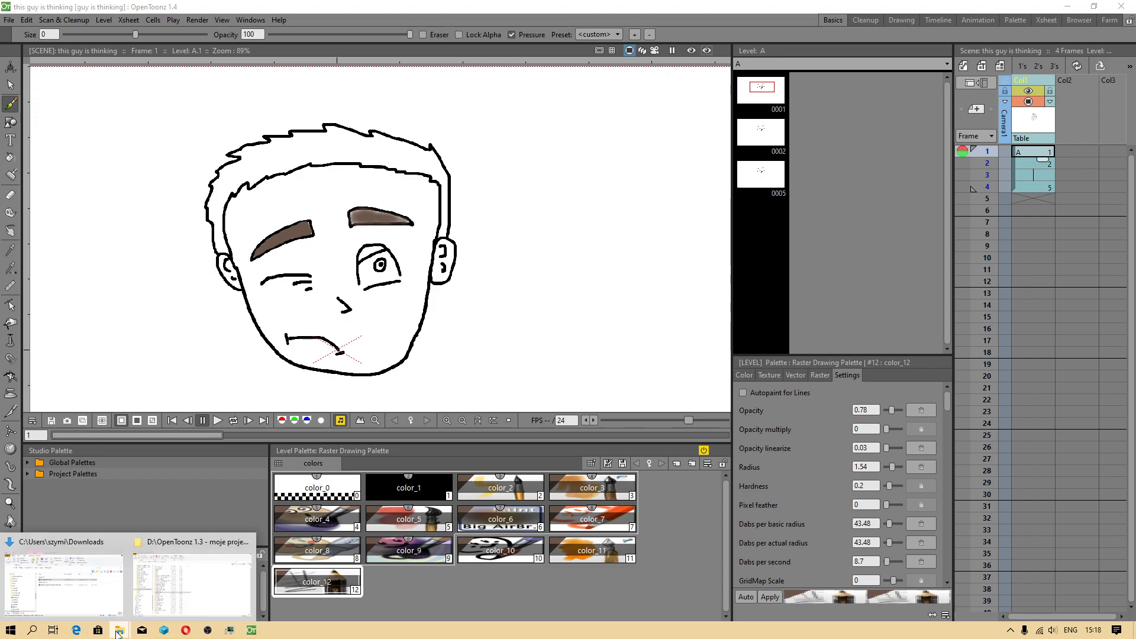
{"action": "left_click", "coordinate": [192, 582]}
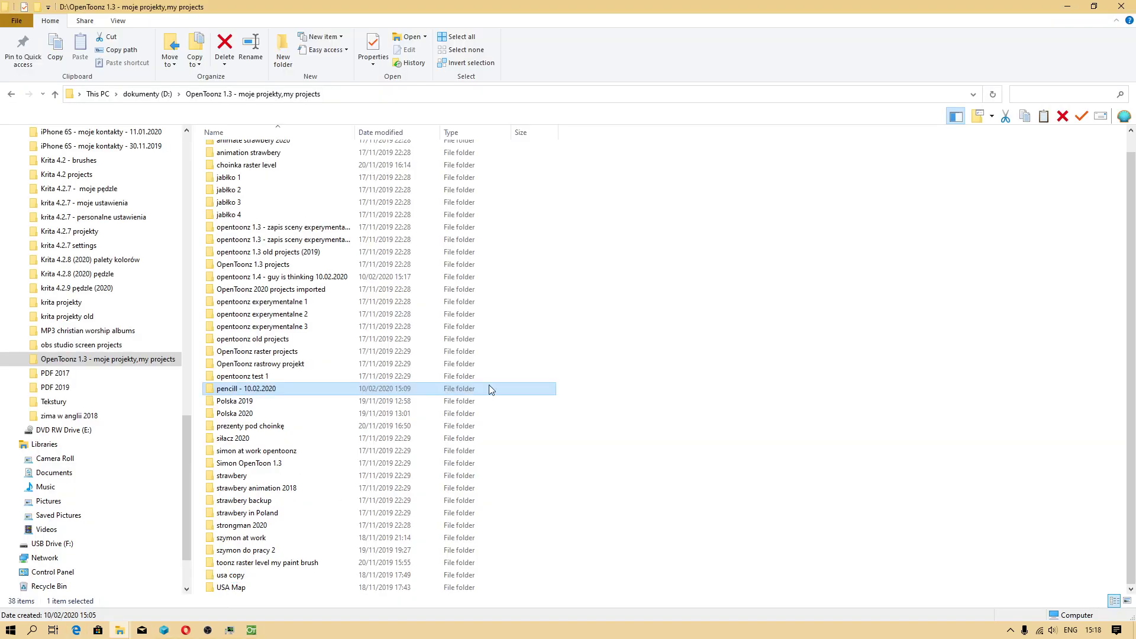
{"action": "left_click", "coordinate": [262, 414]}
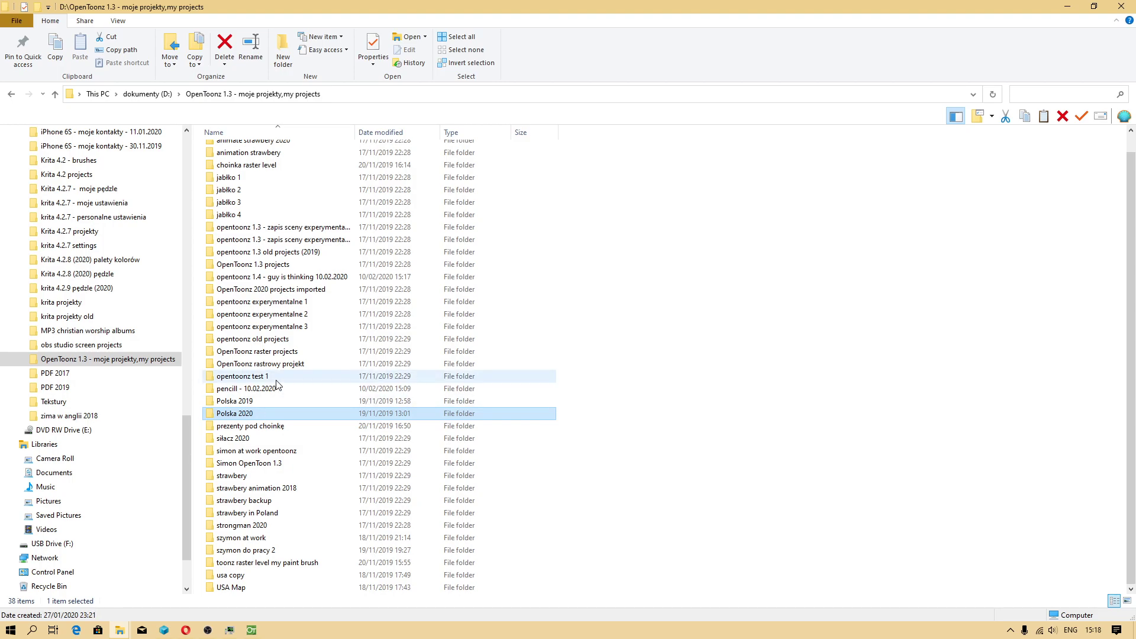
{"action": "left_click", "coordinate": [375, 130]}
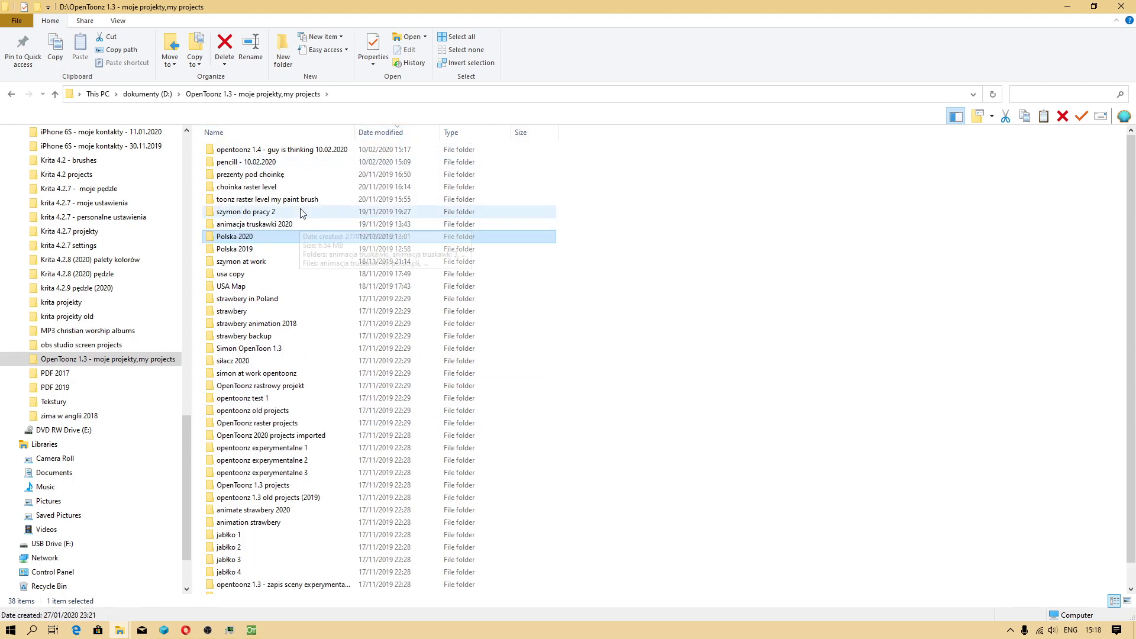
{"action": "left_click", "coordinate": [301, 153]}
{"action": "double_click", "coordinate": [302, 153]}
{"action": "left_click", "coordinate": [267, 189]}
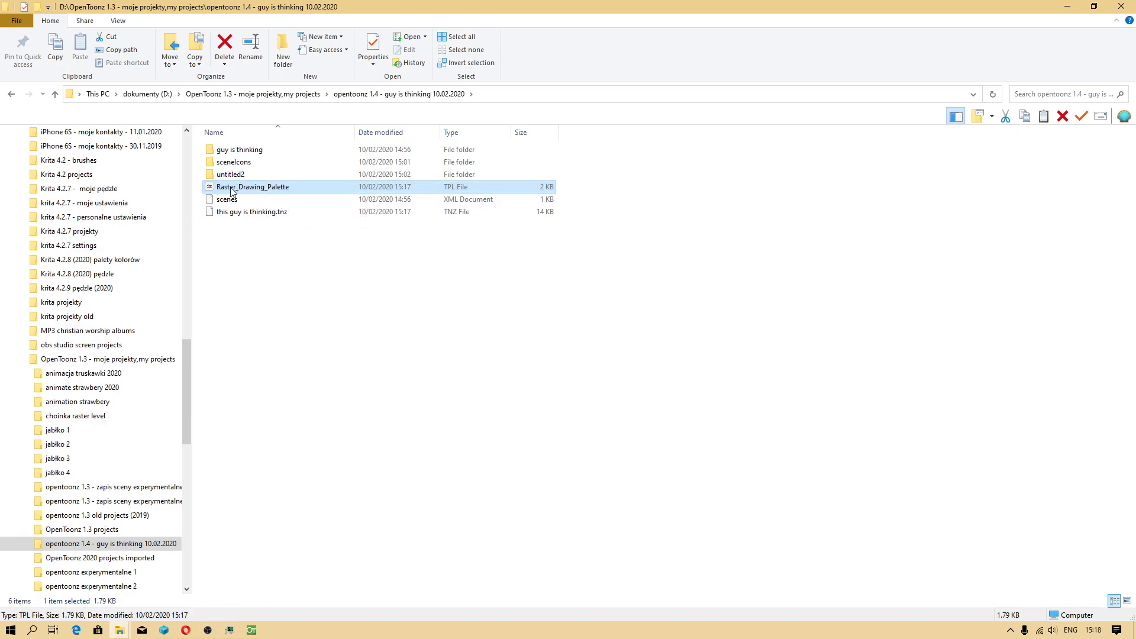
- Back in OpenToonz, overwrite the current palette file and save the palette as "my custom palette" in the "guy is thinking" folder
{"action": "left_click", "coordinate": [252, 630]}
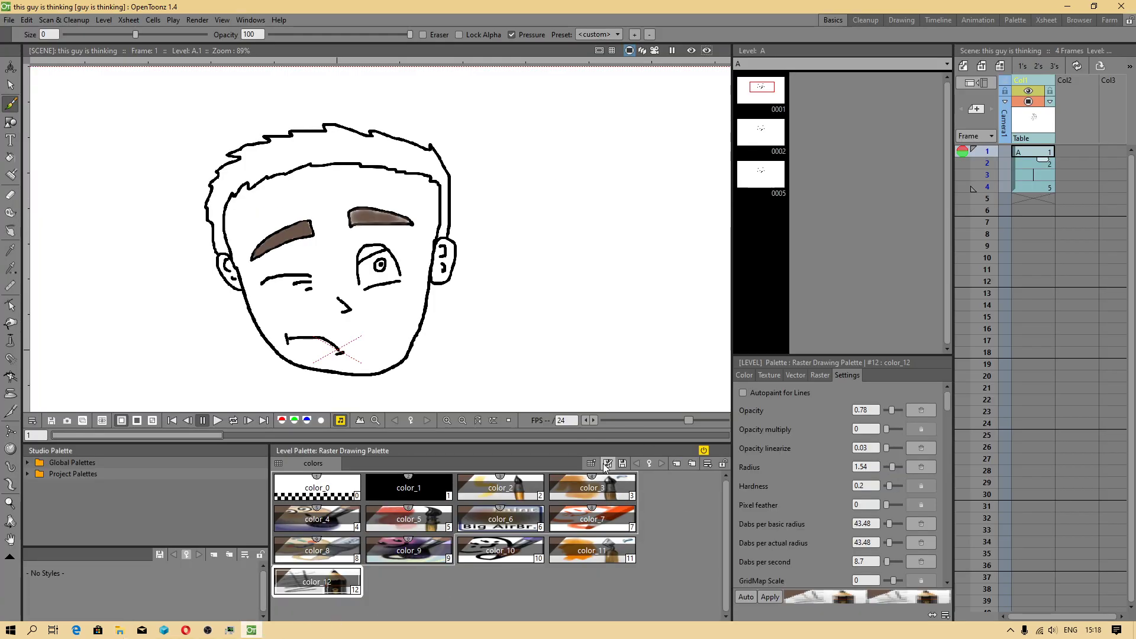
{"action": "left_click", "coordinate": [622, 464]}
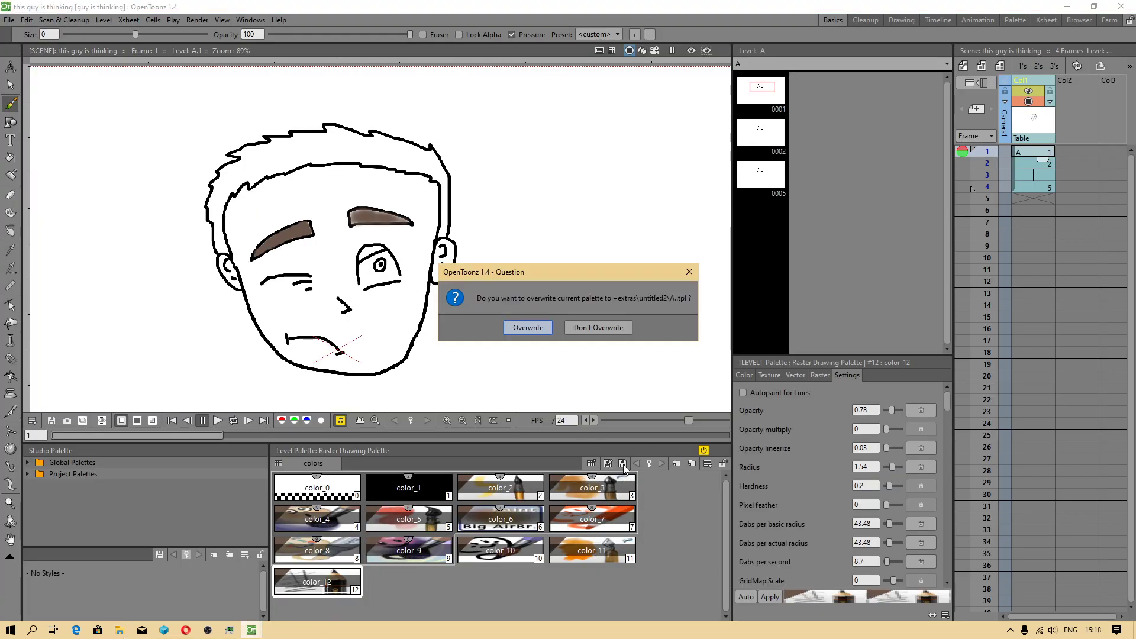
{"action": "left_click", "coordinate": [528, 327]}
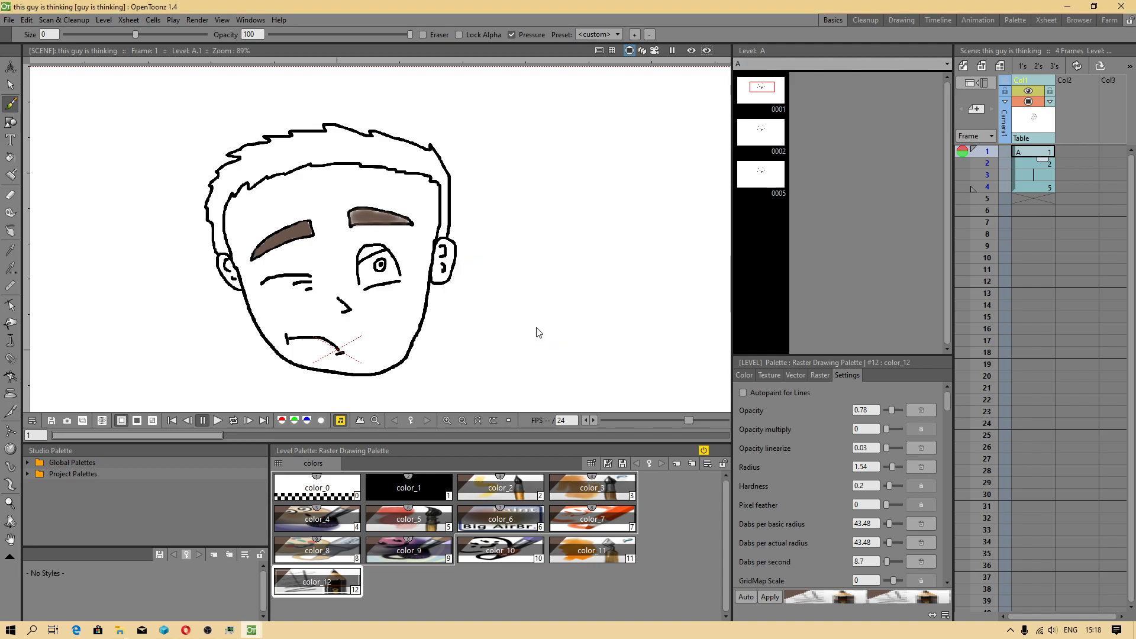
{"action": "left_click", "coordinate": [612, 465]}
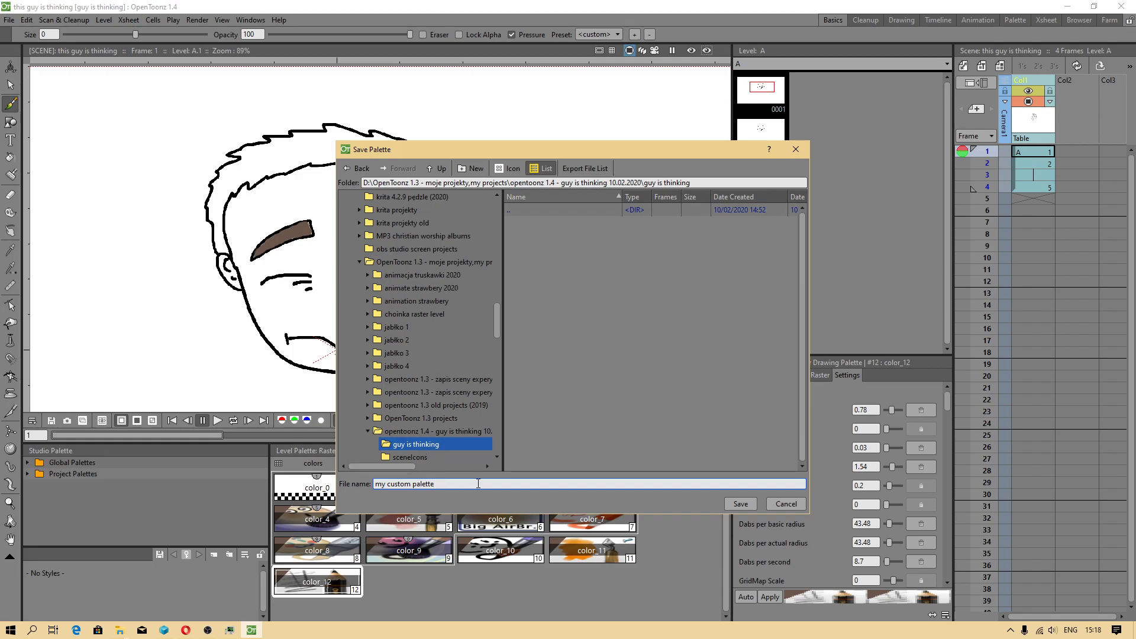
{"action": "left_click", "coordinate": [743, 508]}
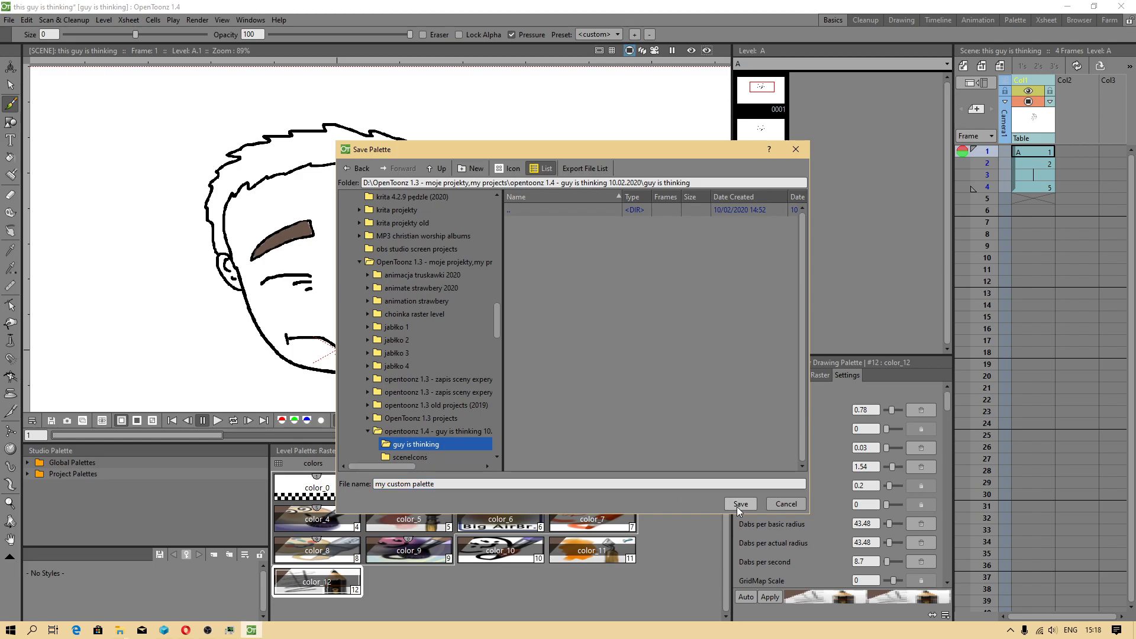
- Load "my custom palette" in the Studio Palette from the "guy is thinking" folder of the project palettes
{"action": "left_click", "coordinate": [28, 474]}
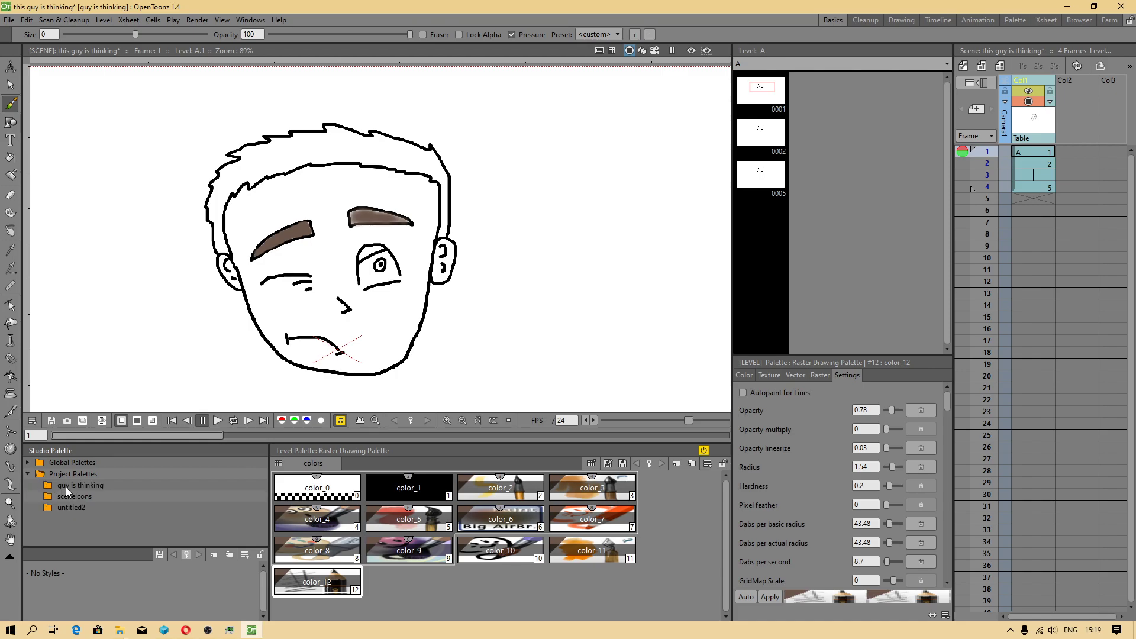
{"action": "left_click", "coordinate": [83, 489]}
{"action": "left_click", "coordinate": [35, 485]}
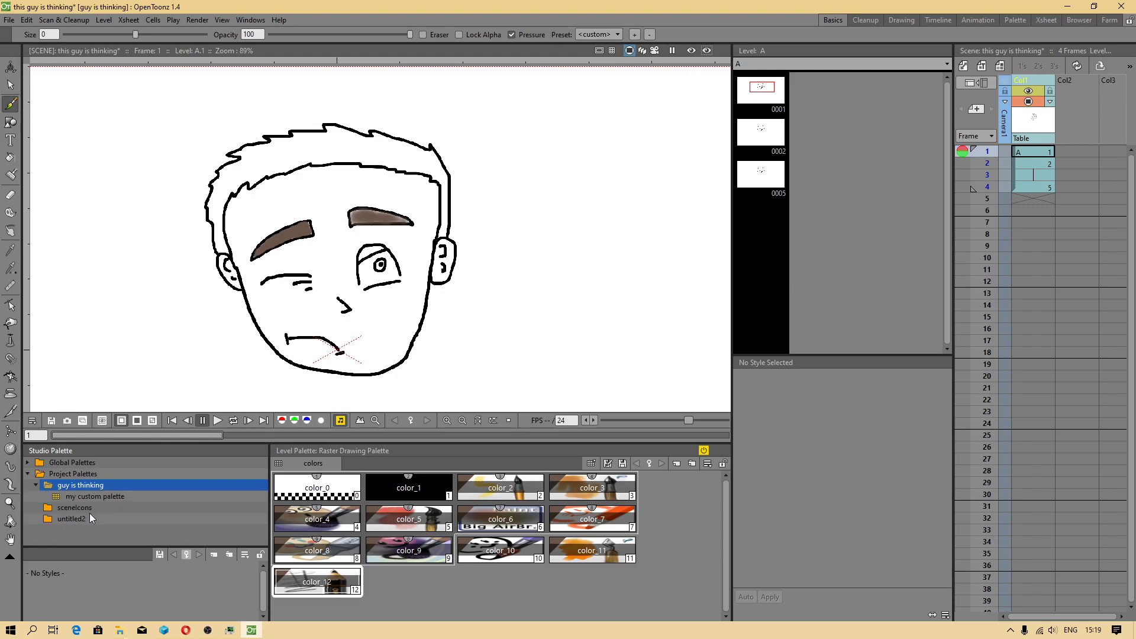
{"action": "left_click", "coordinate": [98, 496]}
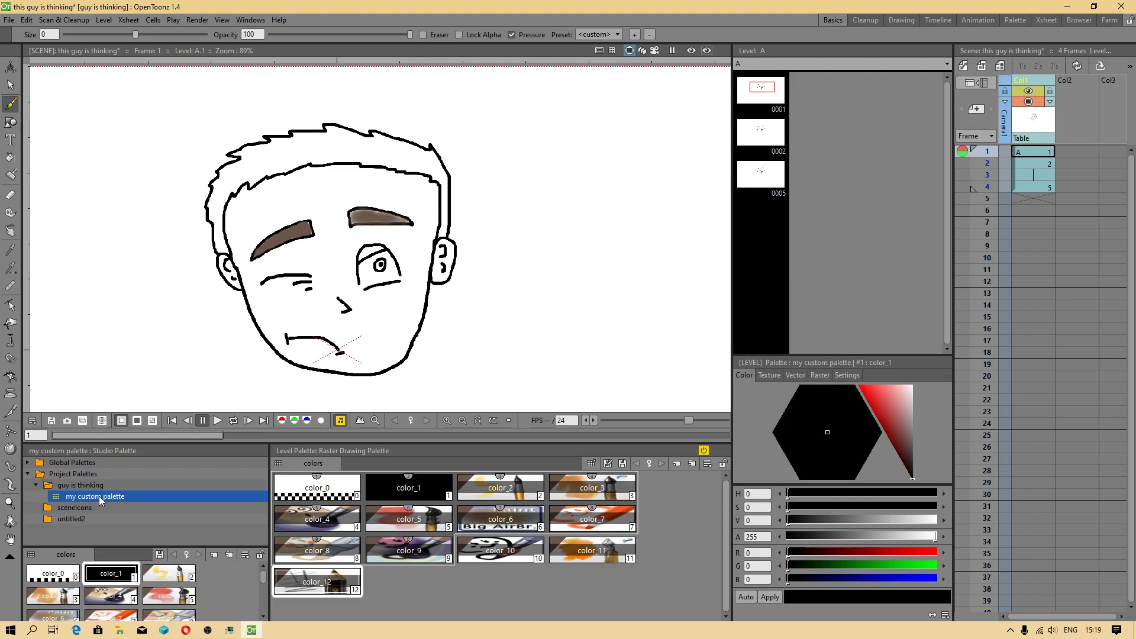
- Look over the styles of "my custom palette" and save the scene with all its data
{"action": "scroll", "coordinate": [136, 594], "scroll_direction": "down", "scroll_amount": 2}
{"action": "scroll", "coordinate": [131, 586], "scroll_direction": "up", "scroll_amount": 2}
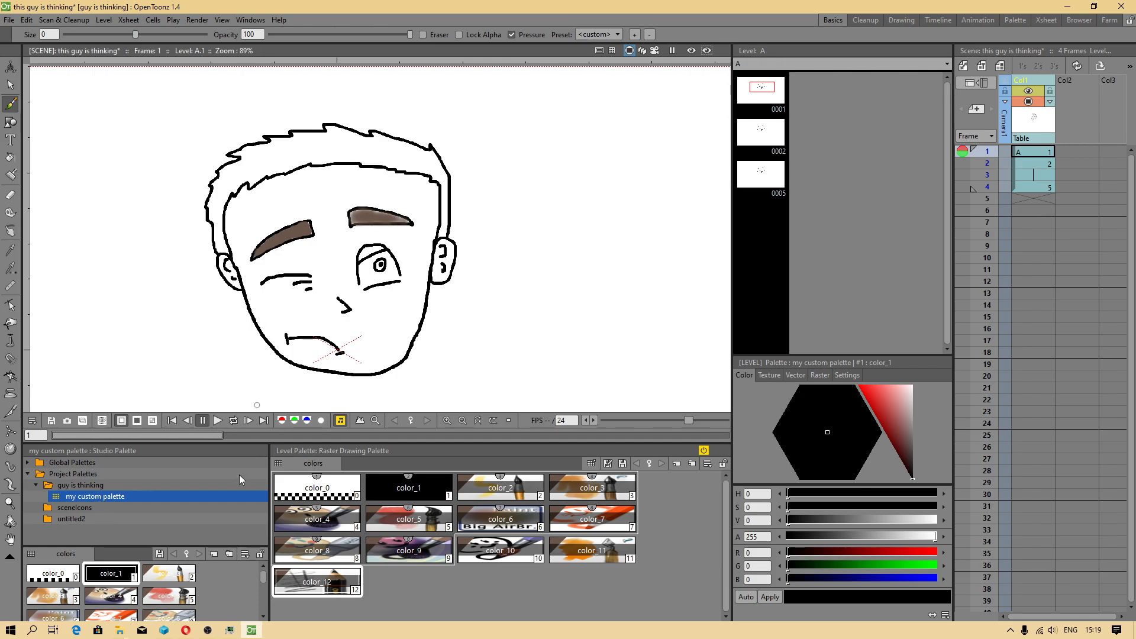
{"action": "scroll", "coordinate": [121, 582], "scroll_direction": "down", "scroll_amount": 2}
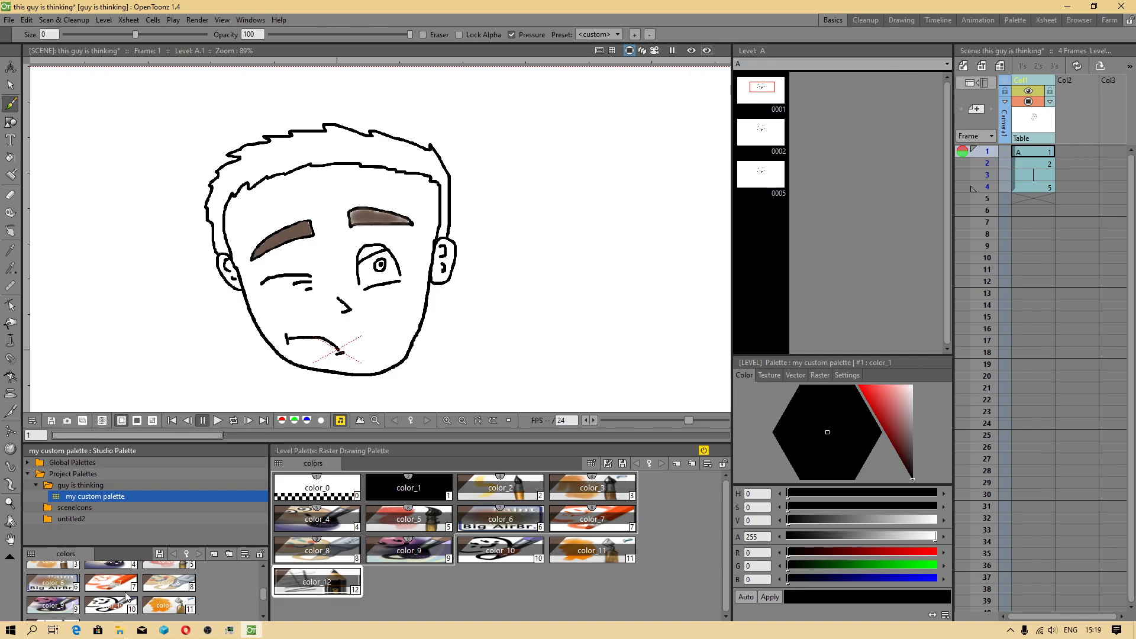
{"action": "scroll", "coordinate": [124, 598], "scroll_direction": "up", "scroll_amount": 2}
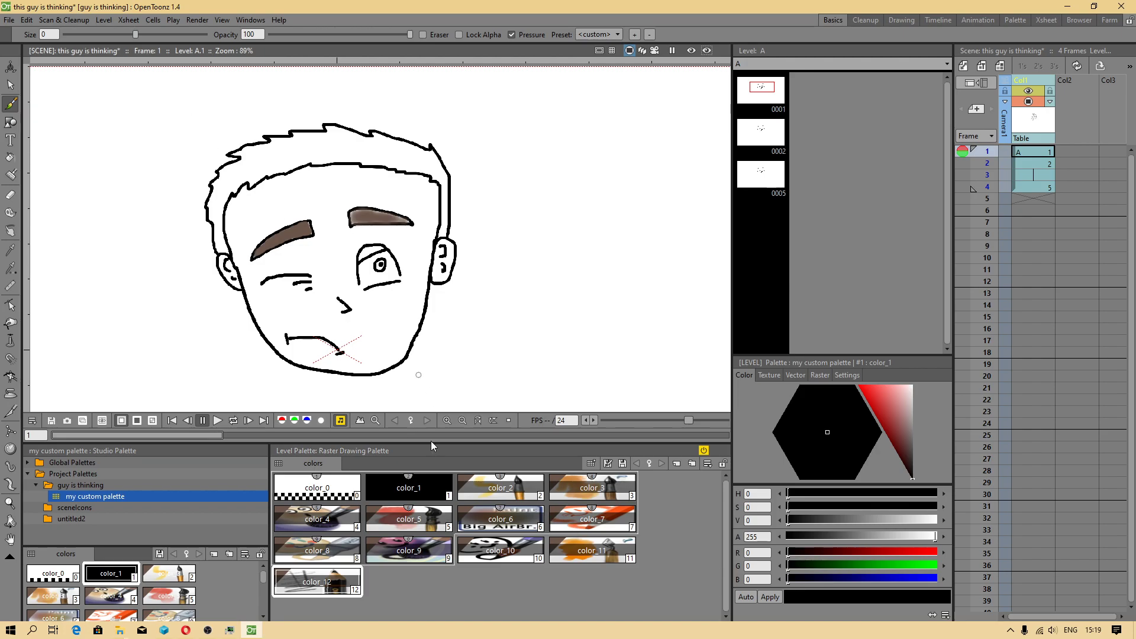
{"action": "left_click", "coordinate": [9, 19]}
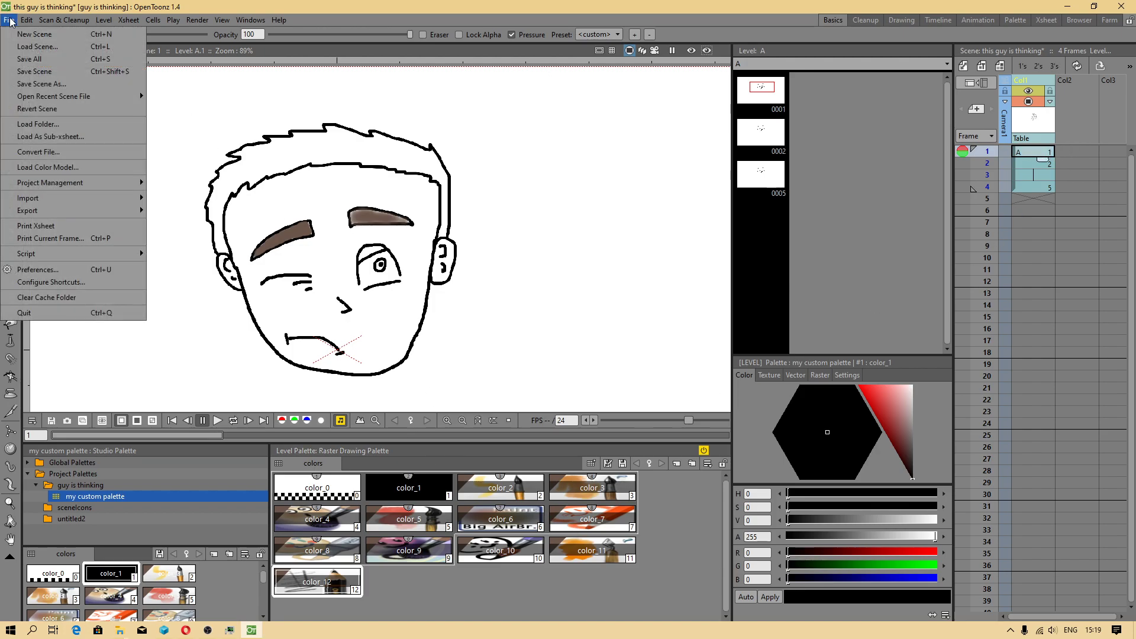
{"action": "left_click", "coordinate": [38, 59]}
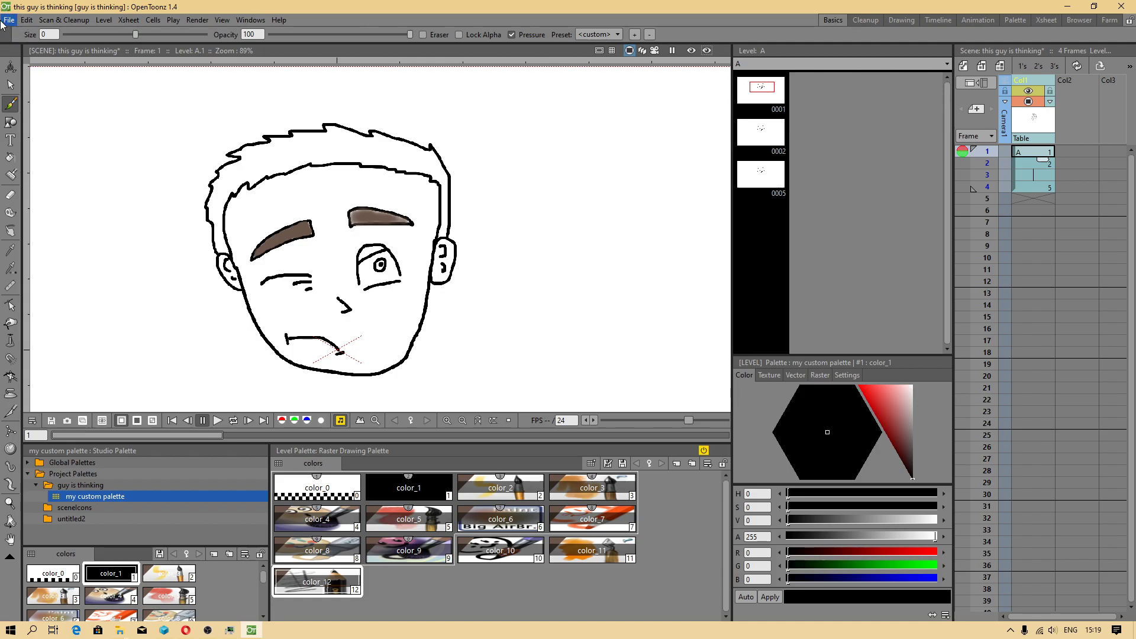
- Load the scene pencill.tnz from the "pencill - 10.02.2020" folder and accept the project switch
{"action": "key", "text": "Down"}
{"action": "key", "text": "Return"}
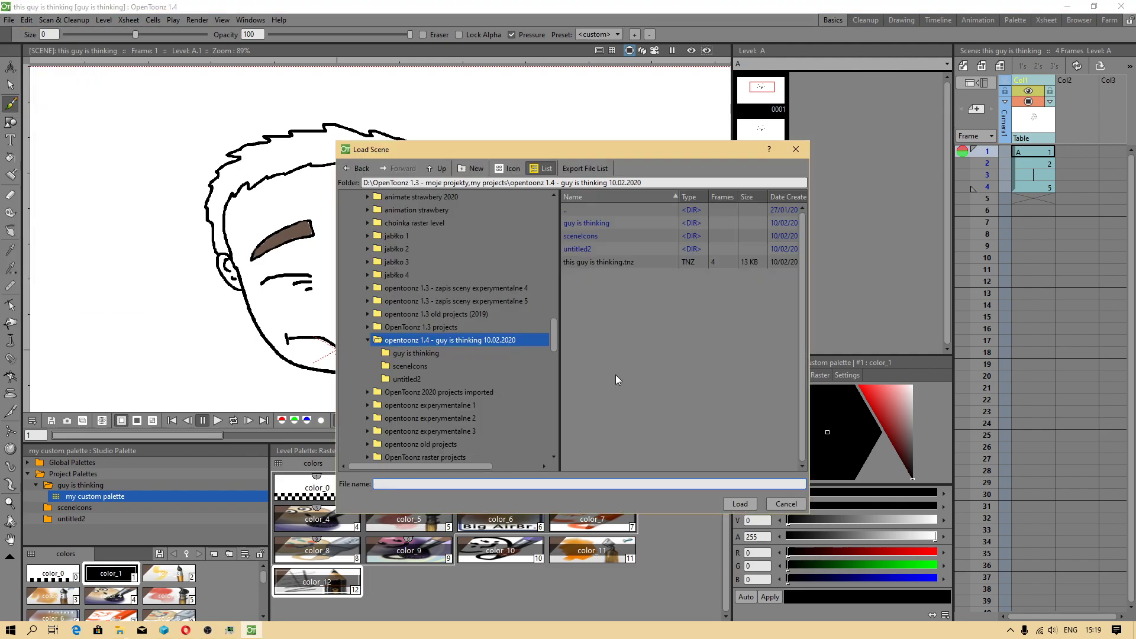
{"action": "left_click_drag", "start_coordinate": [555, 338], "coordinate": [552, 221]}
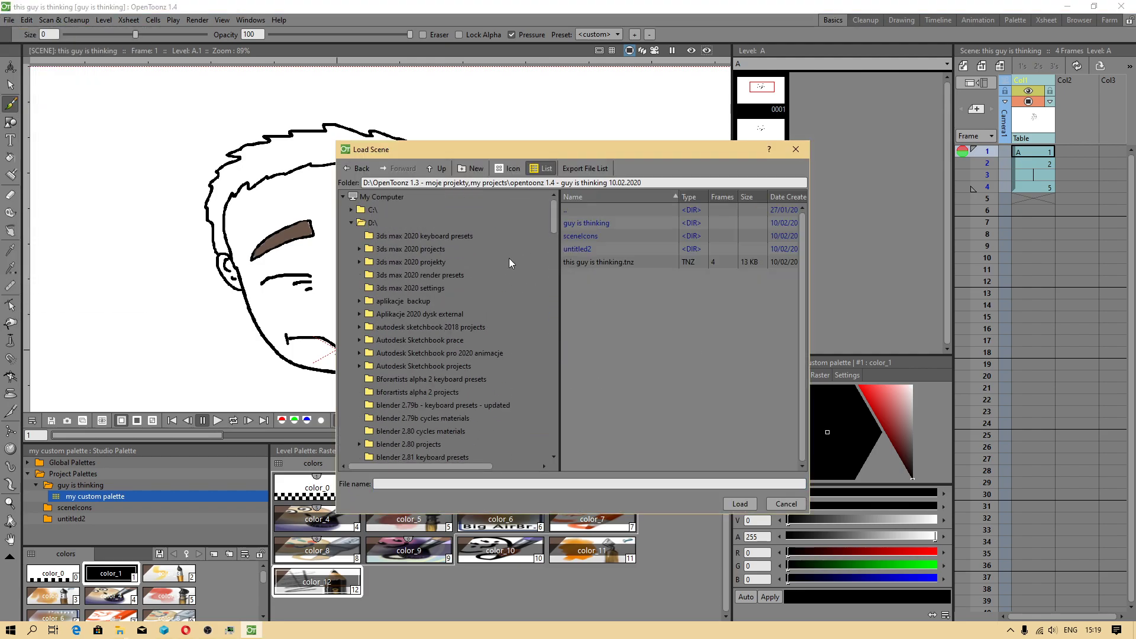
{"action": "scroll", "coordinate": [494, 343], "scroll_direction": "down", "scroll_amount": 8}
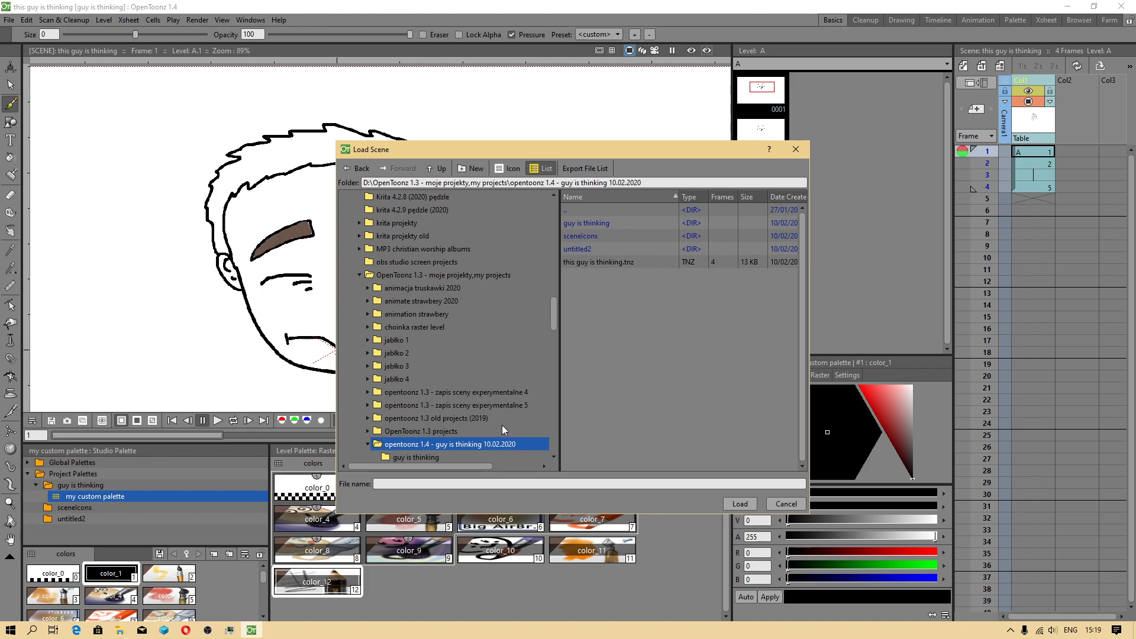
{"action": "scroll", "coordinate": [501, 424], "scroll_direction": "down", "scroll_amount": 2}
{"action": "scroll", "coordinate": [498, 402], "scroll_direction": "down", "scroll_amount": 4}
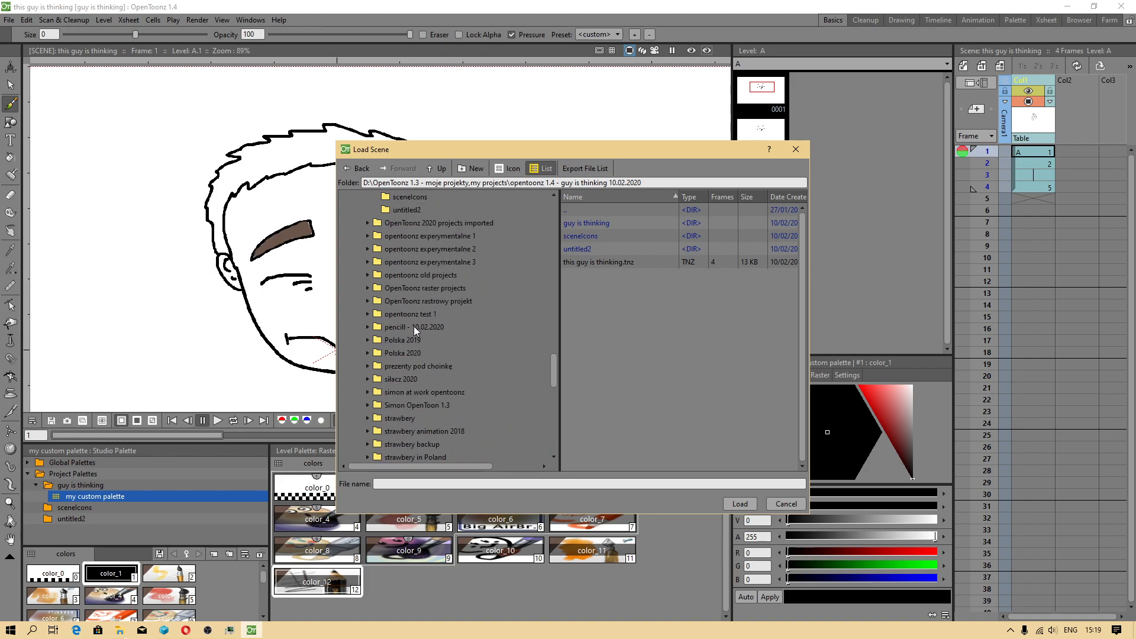
{"action": "left_click", "coordinate": [416, 329]}
{"action": "left_click", "coordinate": [580, 262]}
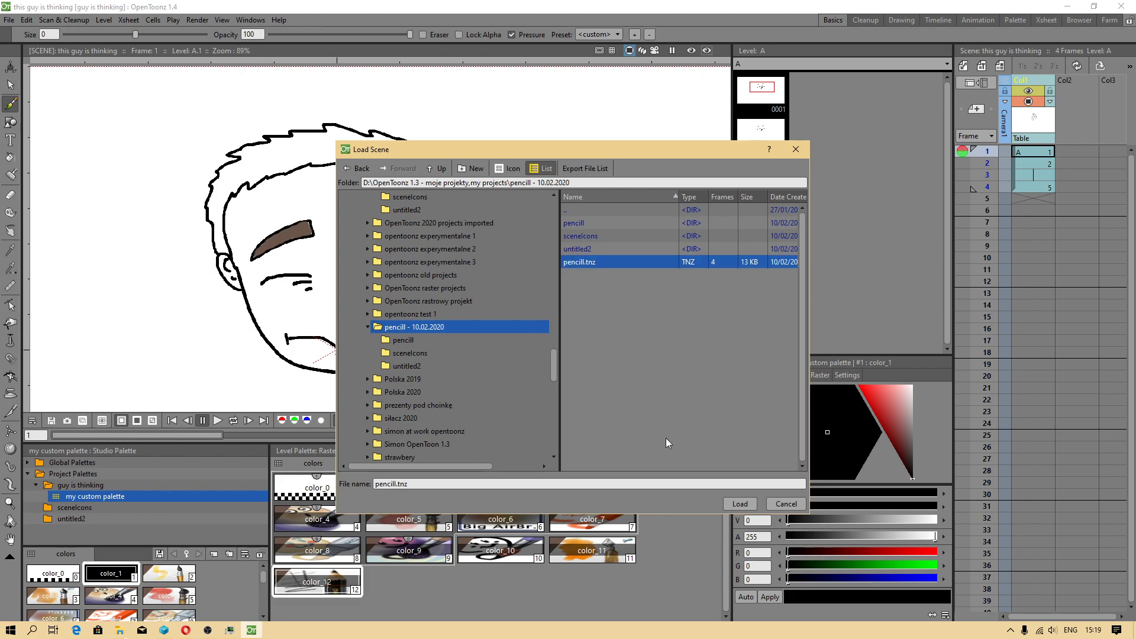
{"action": "left_click", "coordinate": [732, 503]}
{"action": "left_click", "coordinate": [572, 326]}
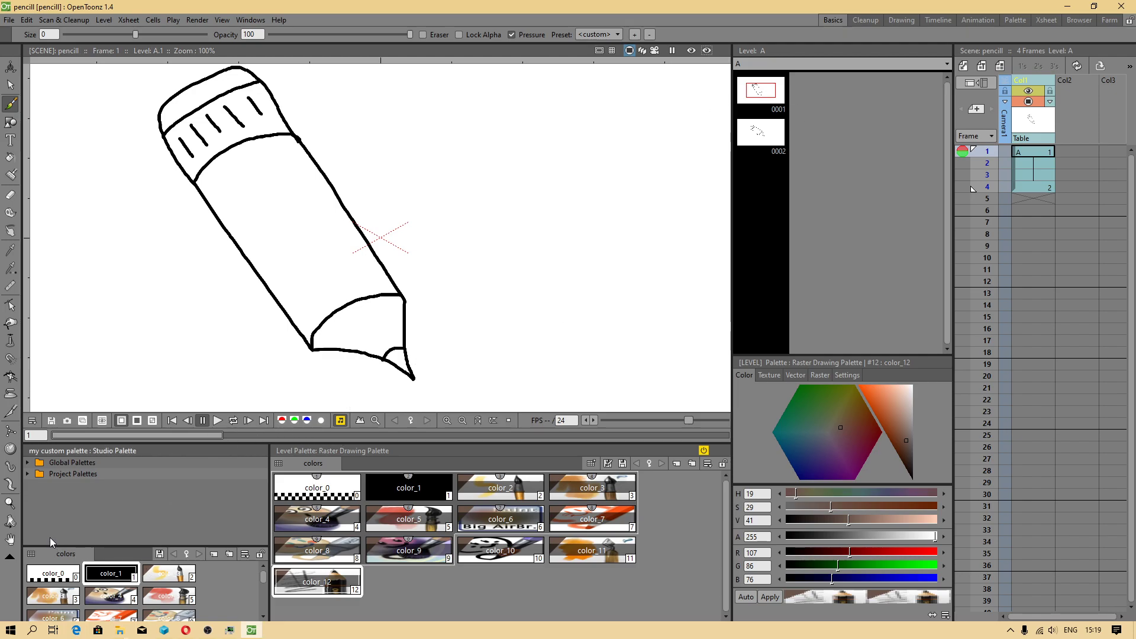
- Expand the project palettes in the Studio Palette to see this project's palette folders, and select Global Palettes
{"action": "left_click", "coordinate": [31, 474]}
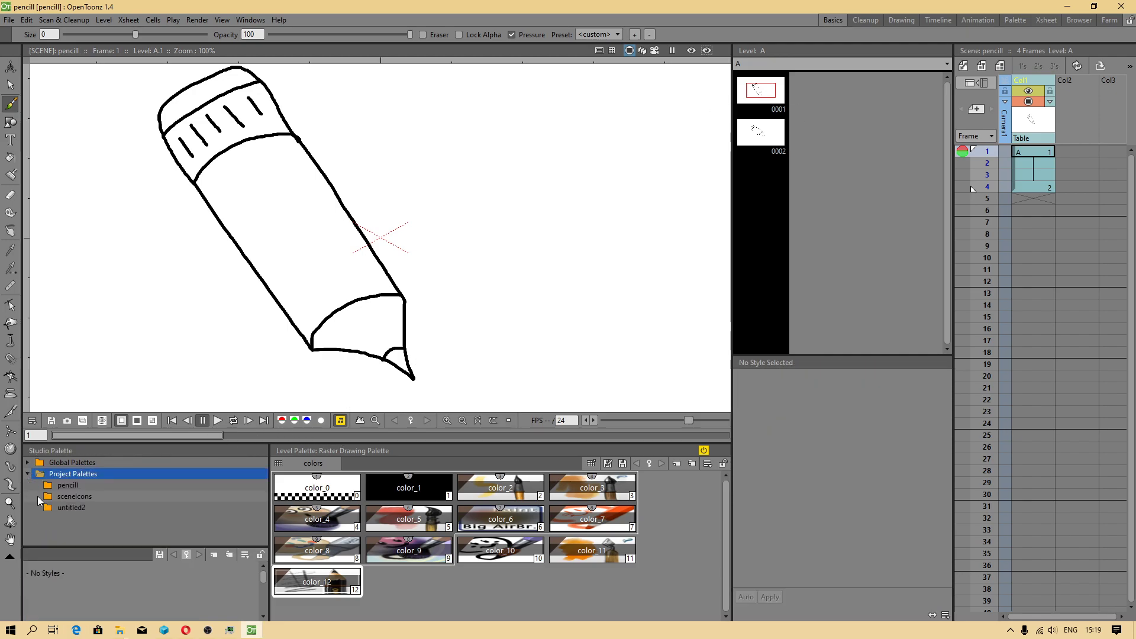
{"action": "double_click", "coordinate": [32, 464]}
{"action": "left_click", "coordinate": [31, 464]}
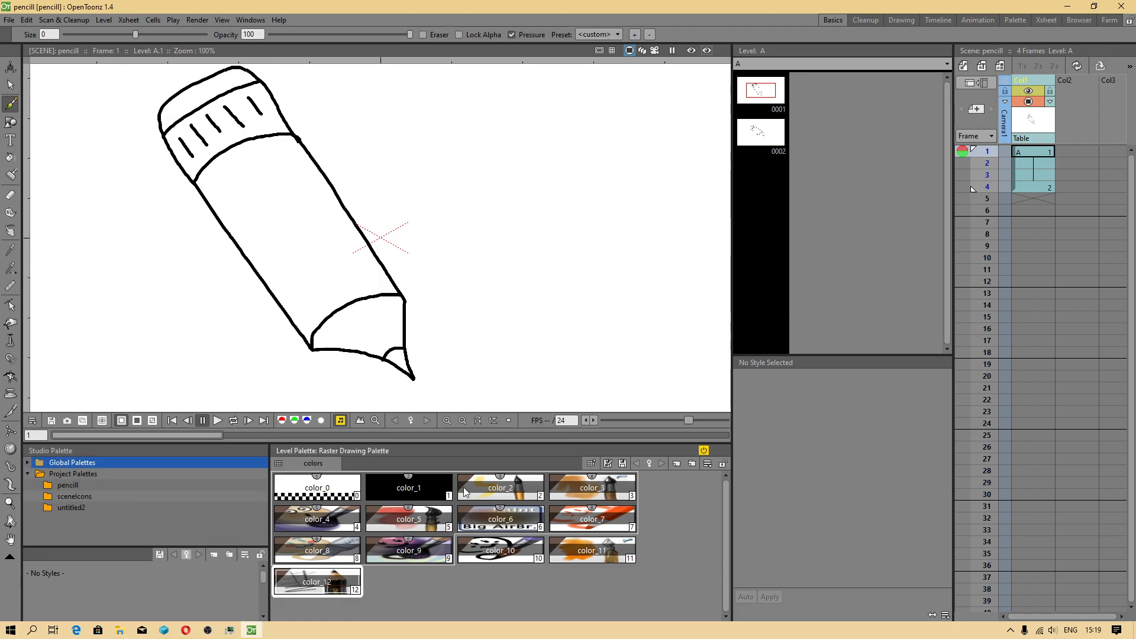
- Save the pencil scene's level palette as "my custom palette" in the pencill project folder
{"action": "left_click", "coordinate": [608, 464]}
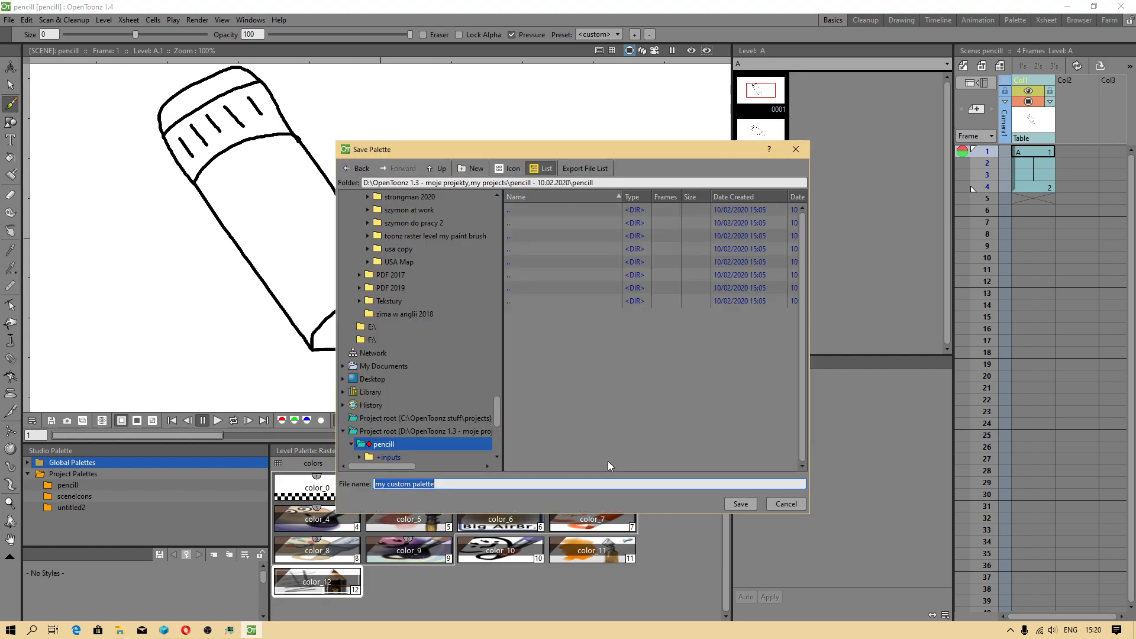
{"action": "left_click_drag", "start_coordinate": [499, 413], "coordinate": [496, 442]}
{"action": "left_click", "coordinate": [463, 484]}
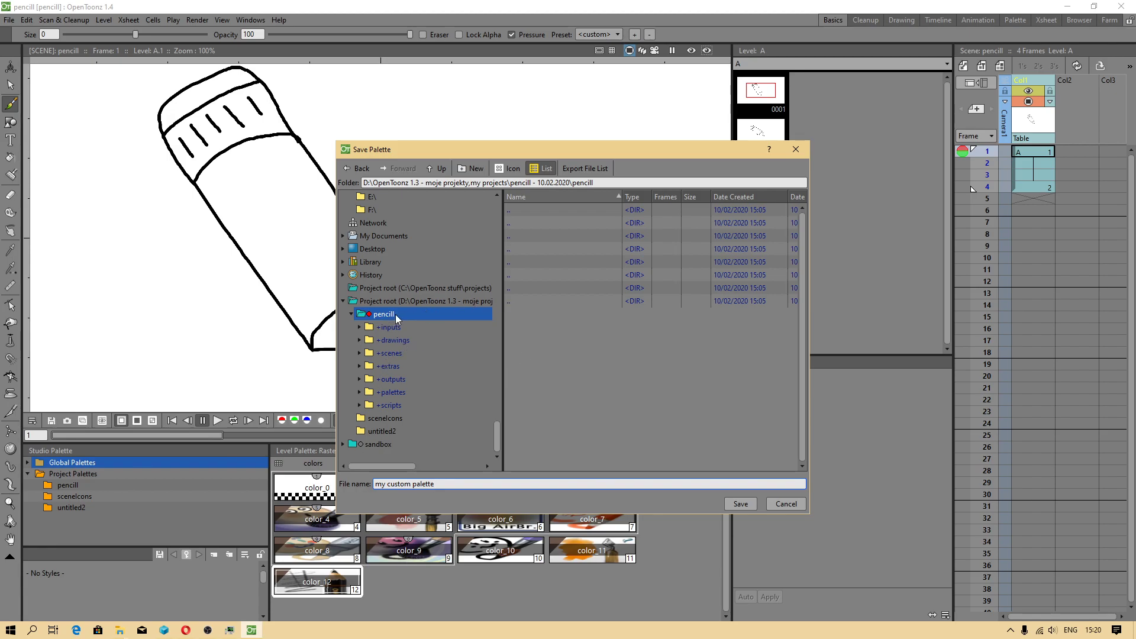
{"action": "left_click", "coordinate": [740, 504]}
{"action": "left_click", "coordinate": [739, 504]}
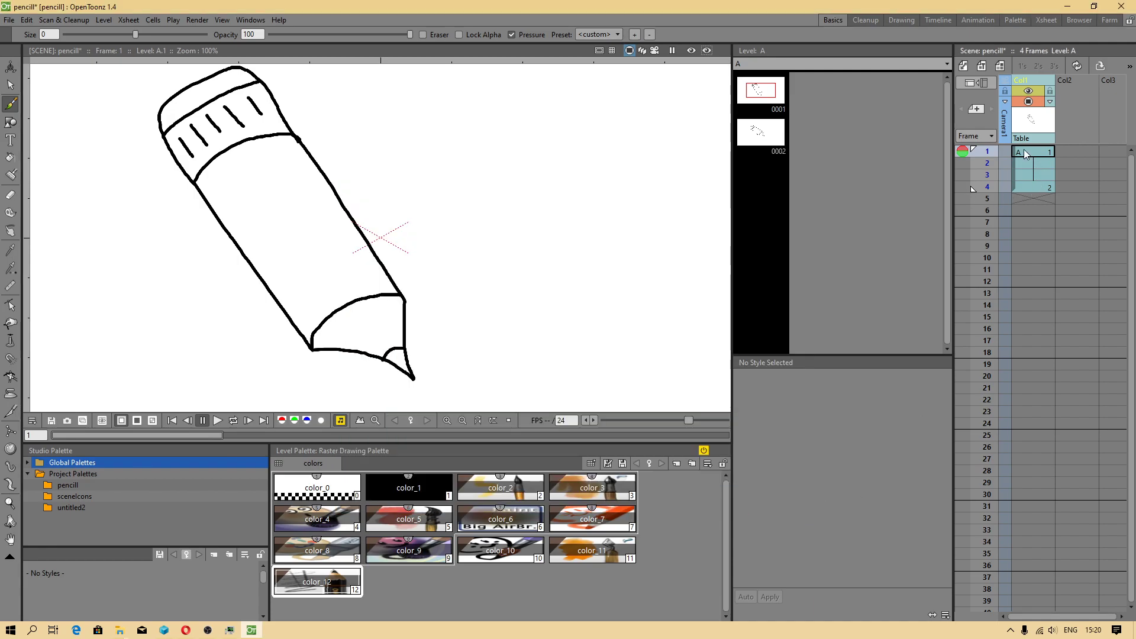
- Save the pencill scene together with all its data
{"action": "left_click", "coordinate": [9, 20]}
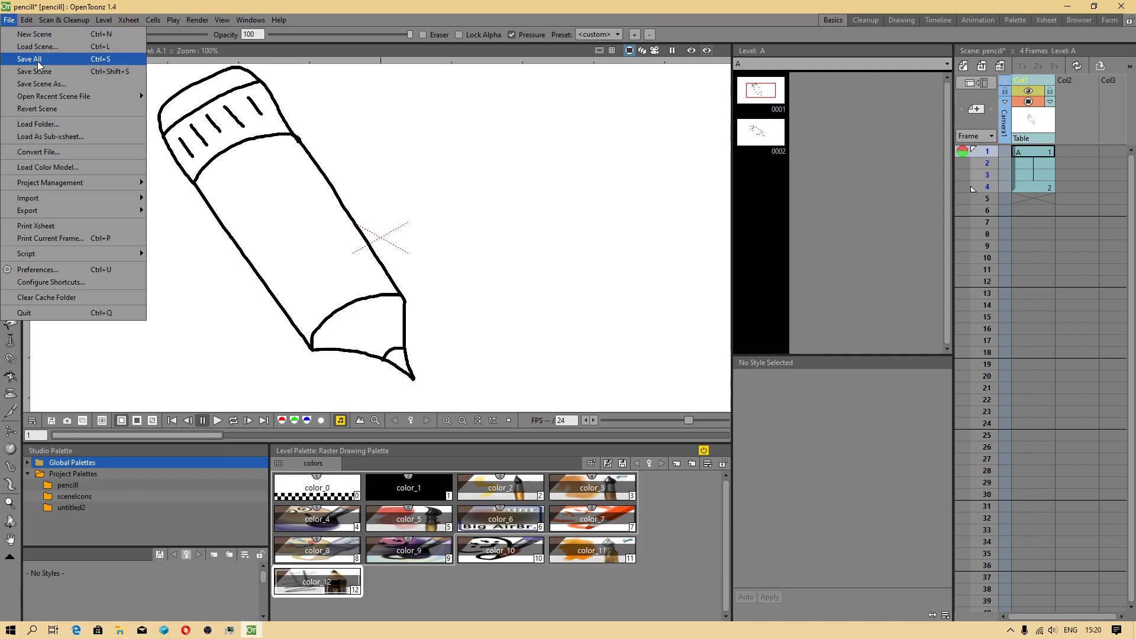
{"action": "left_click", "coordinate": [38, 61]}
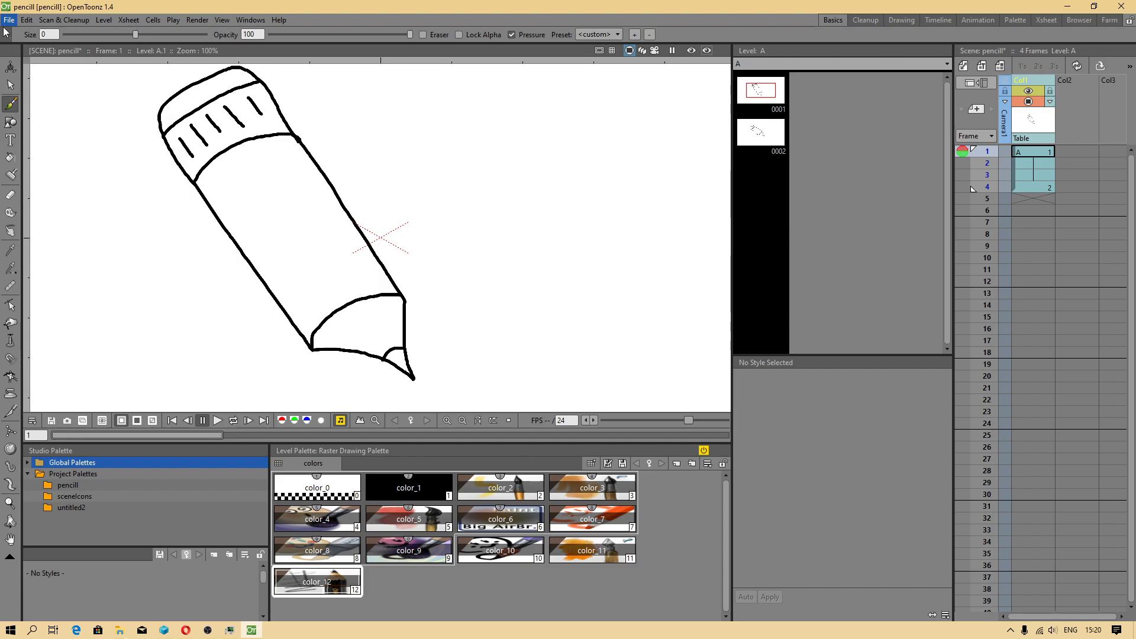
{"action": "key", "text": "ctrl+s"}
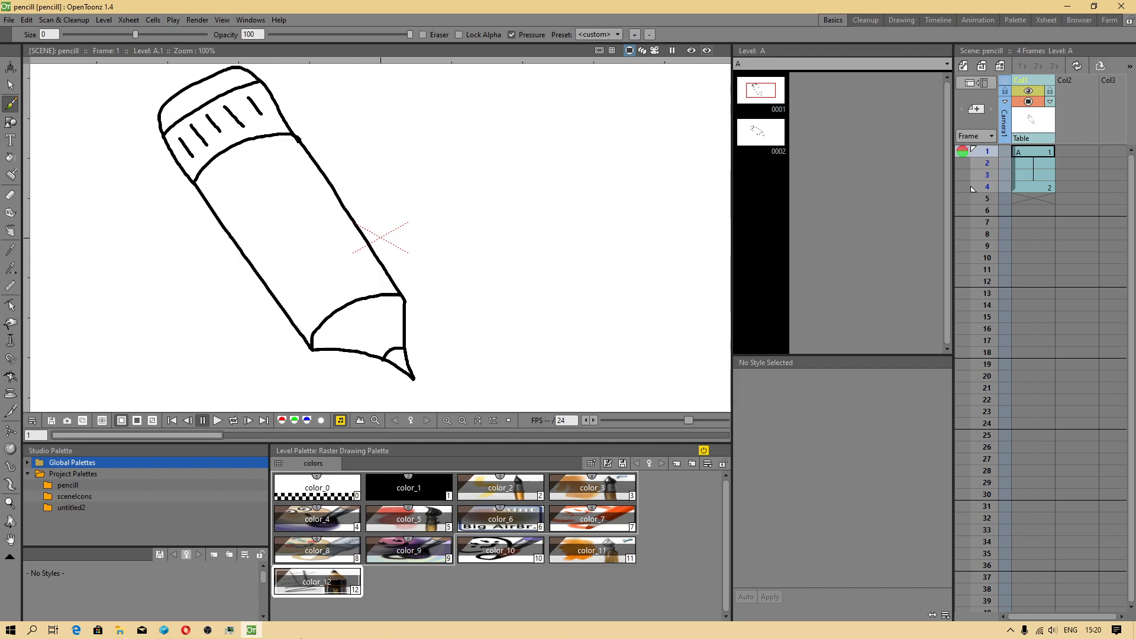
- Load the scene "this guy is thinking.tnz" from the "opentoonz 1.4 - guy is thinking 10.02.2020" folder and accept the project switch
{"action": "left_click", "coordinate": [9, 19]}
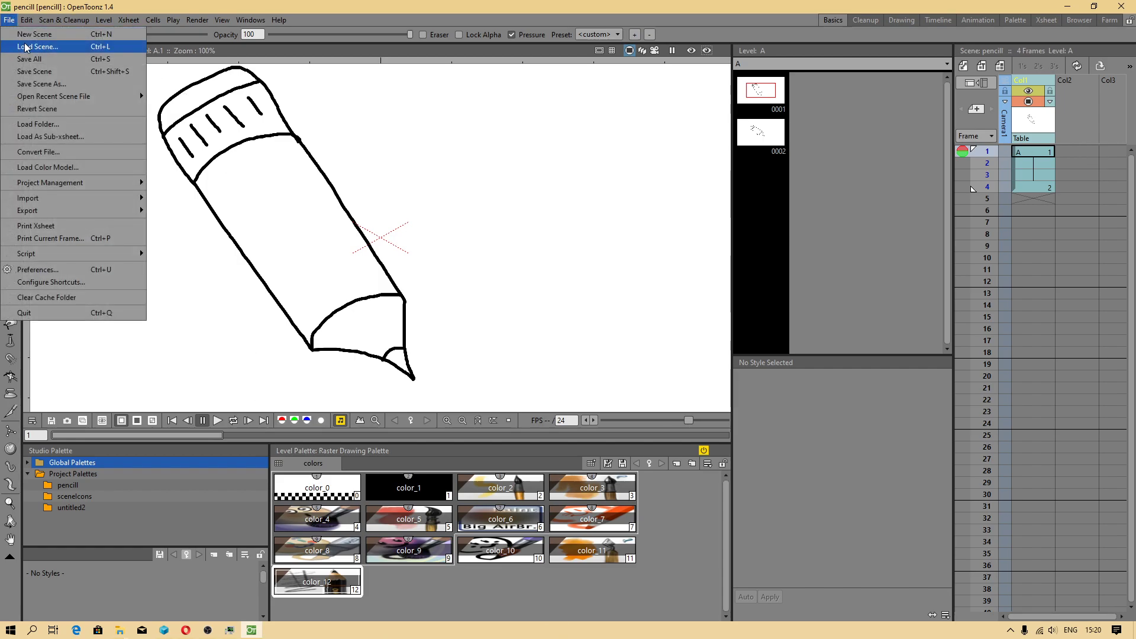
{"action": "left_click", "coordinate": [26, 47]}
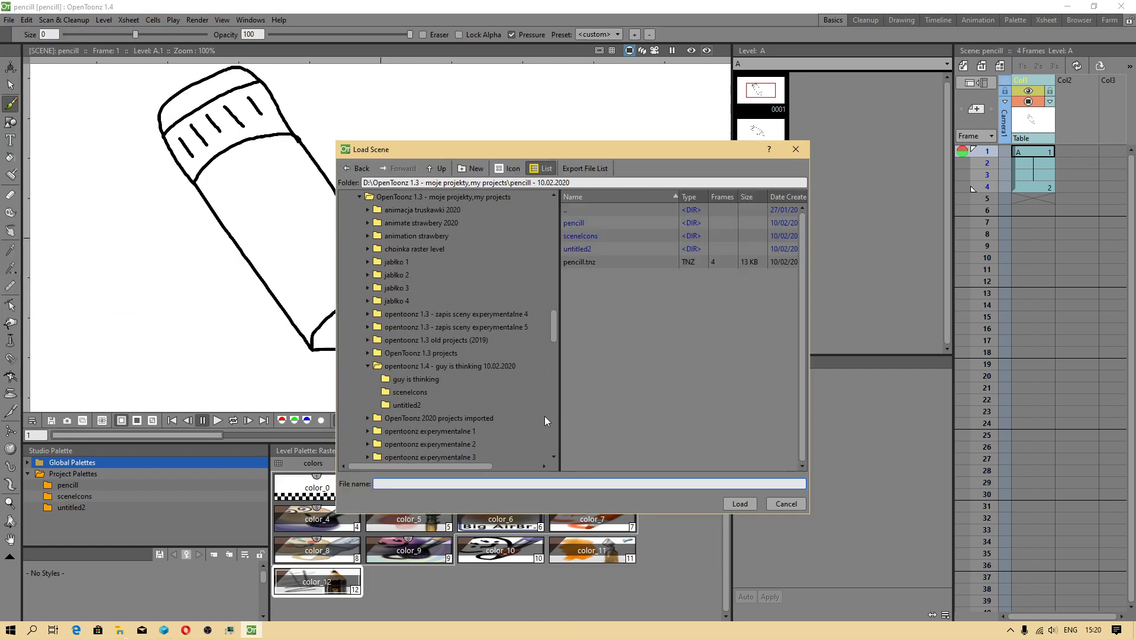
{"action": "left_click", "coordinate": [420, 380]}
{"action": "left_click", "coordinate": [466, 366]}
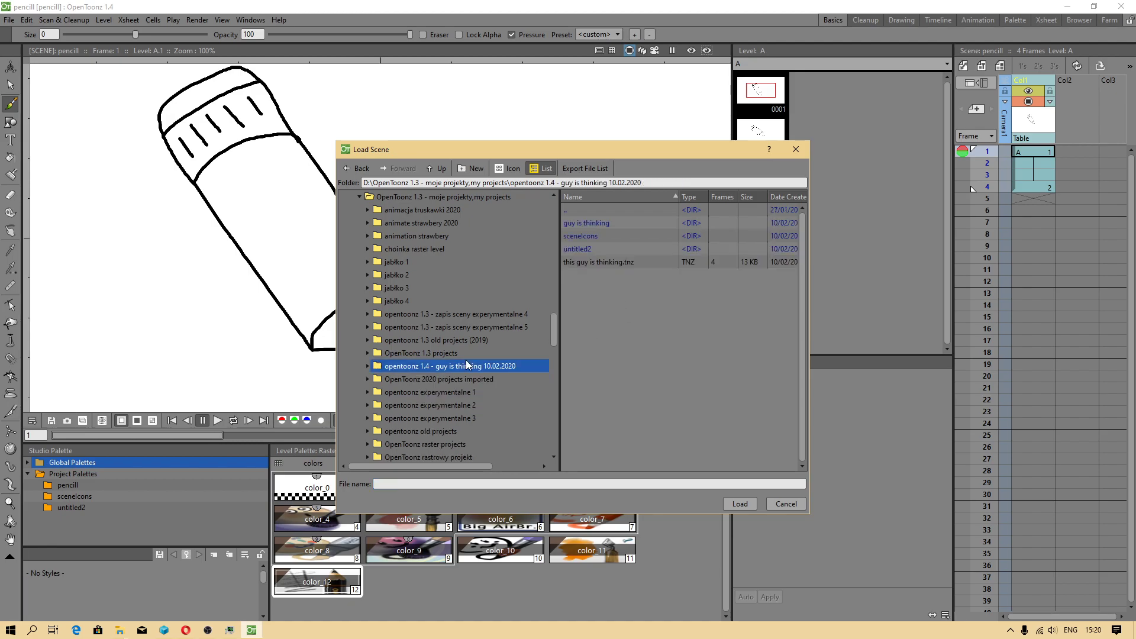
{"action": "left_click", "coordinate": [635, 264]}
{"action": "left_click", "coordinate": [741, 505]}
{"action": "left_click", "coordinate": [580, 327]}
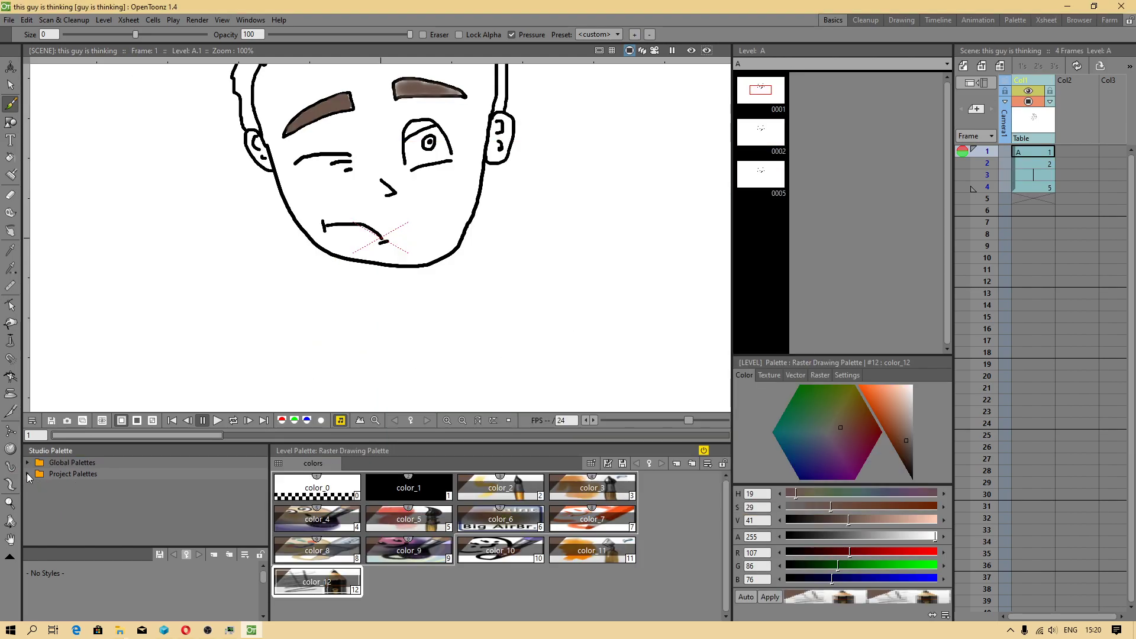
- Add Raster_Drawing_Palette from the project palettes to the level palette as a new page, and return to the colors page
{"action": "left_click", "coordinate": [27, 473]}
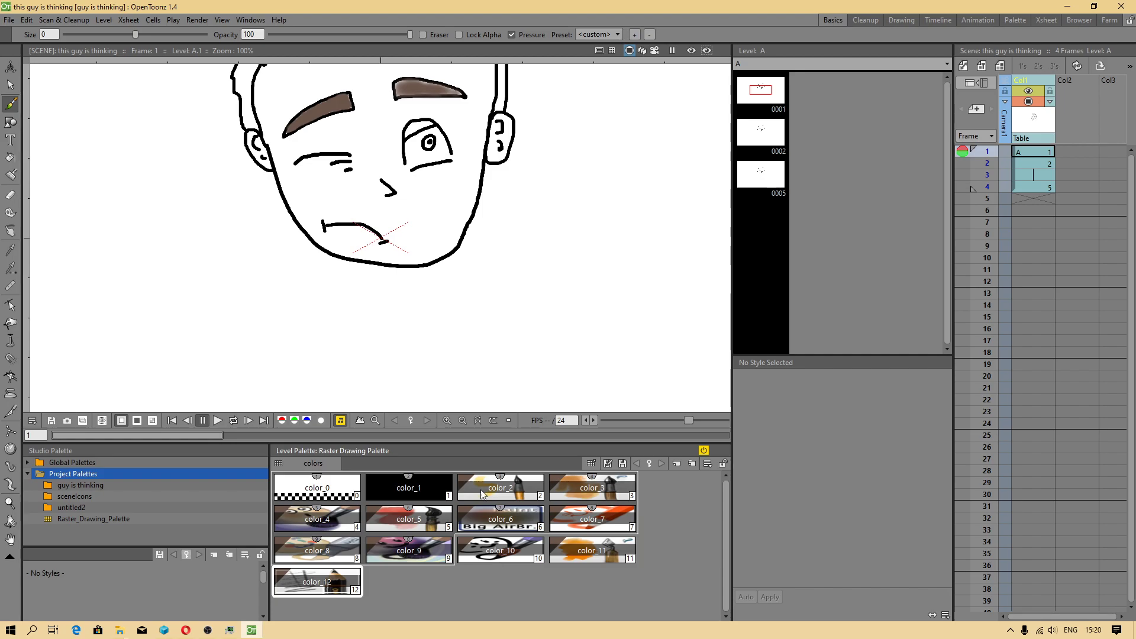
{"action": "left_click", "coordinate": [70, 519]}
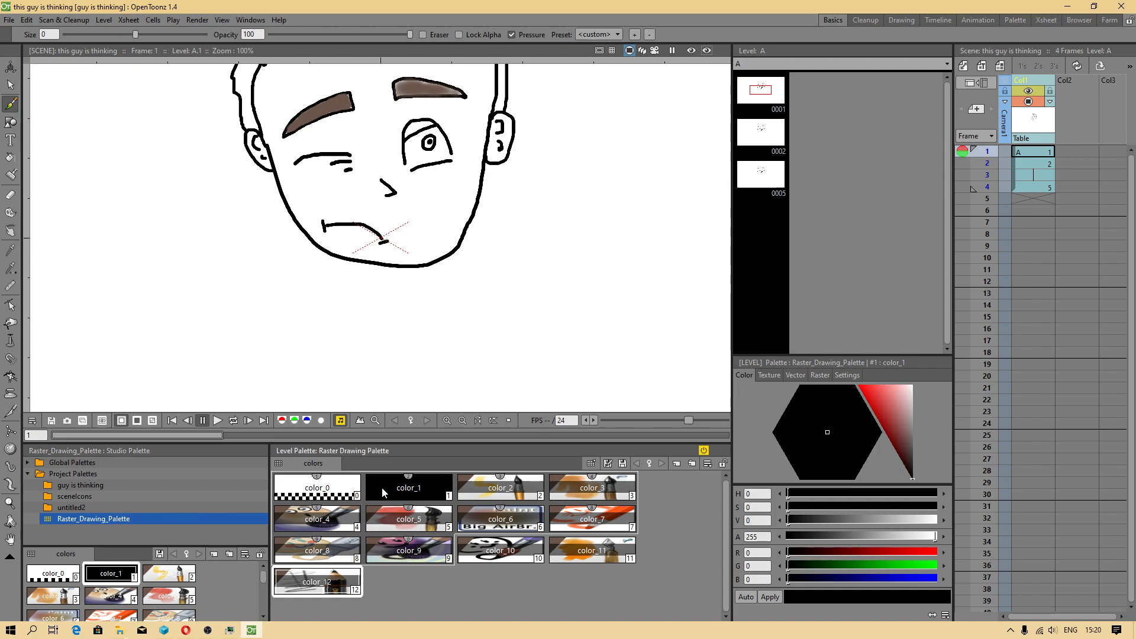
{"action": "left_click_drag", "start_coordinate": [92, 520], "coordinate": [367, 464]}
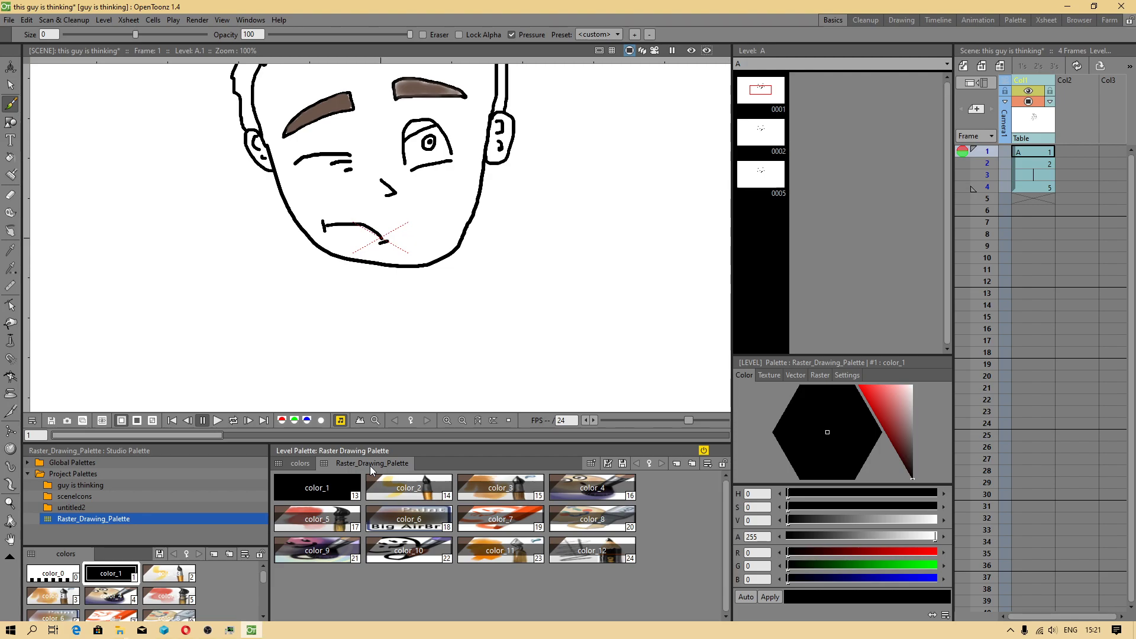
{"action": "left_click", "coordinate": [298, 463]}
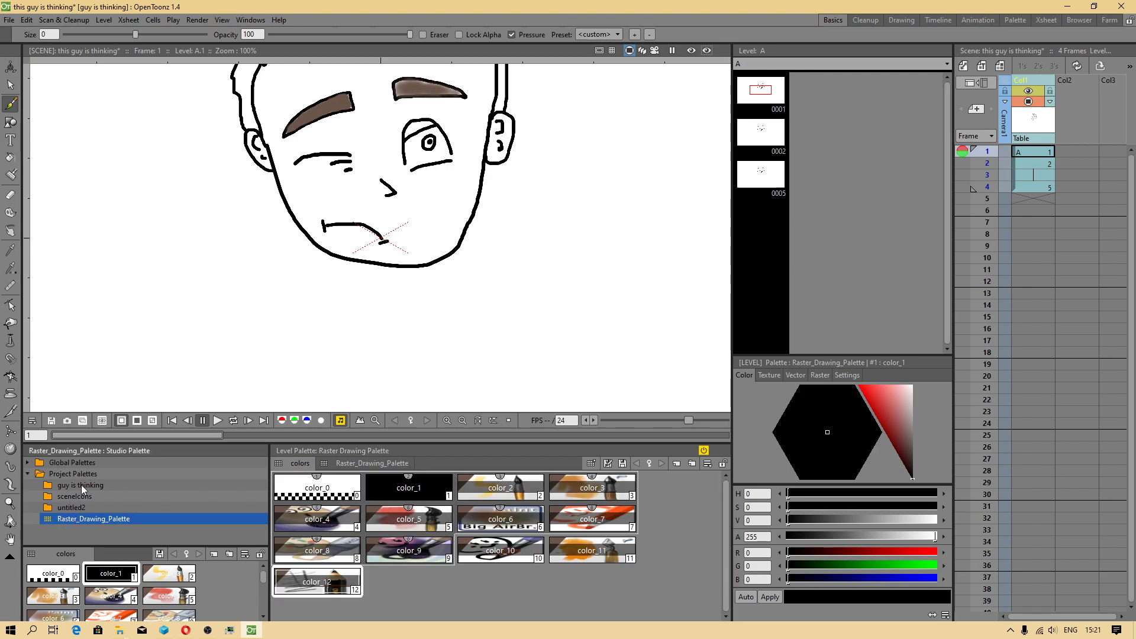
- Add "my custom palette" from the "guy is thinking" folder to the level palette as a new page
{"action": "left_click", "coordinate": [80, 485]}
{"action": "left_click", "coordinate": [86, 497]}
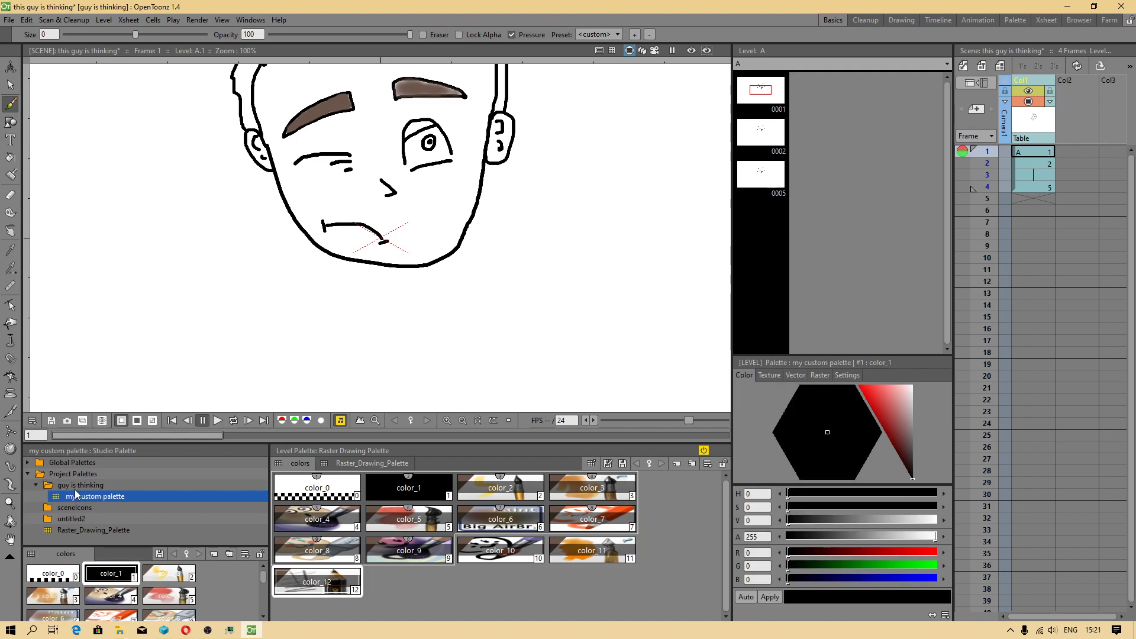
{"action": "left_click_drag", "start_coordinate": [73, 492], "coordinate": [435, 465]}
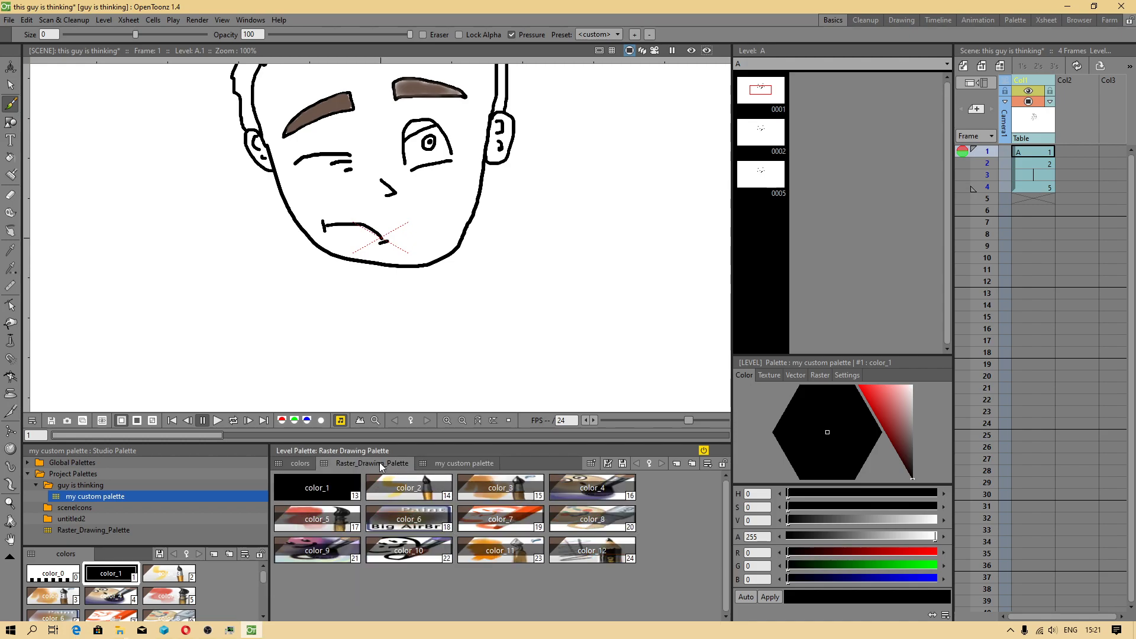
- Delete the Raster_Drawing_Palette page from the level palette and show the "my custom palette" page
{"action": "left_click", "coordinate": [407, 463]}
{"action": "right_click", "coordinate": [405, 461]}
{"action": "right_click", "coordinate": [399, 463]}
{"action": "right_click", "coordinate": [399, 463]}
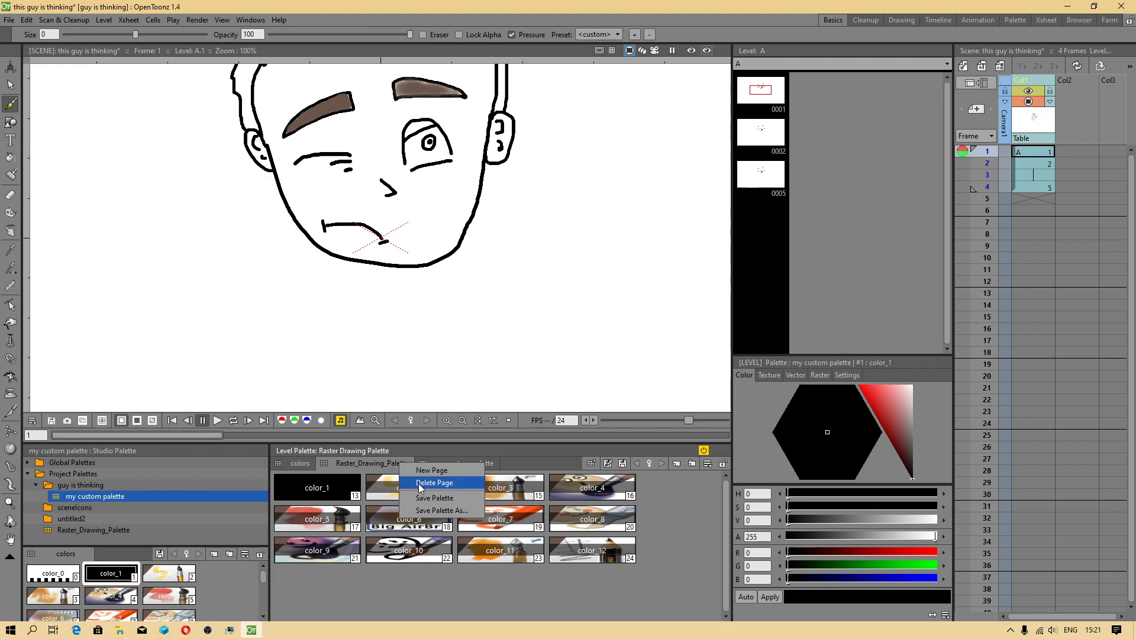
{"action": "left_click", "coordinate": [415, 483]}
{"action": "left_click", "coordinate": [364, 463]}
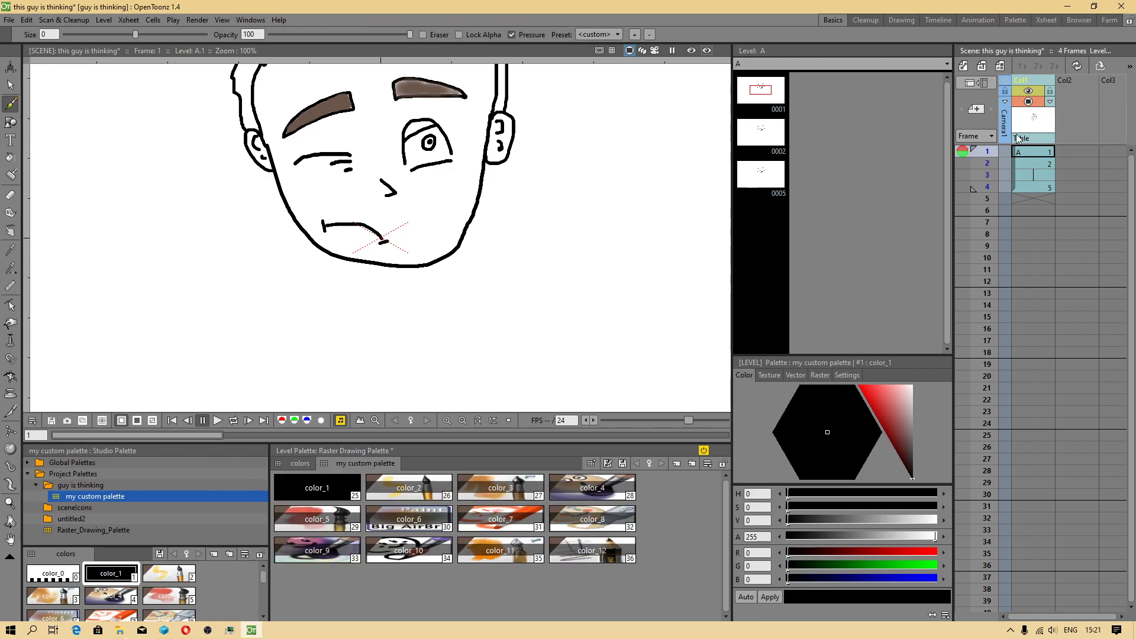
{"action": "scroll", "coordinate": [423, 176], "scroll_direction": "down", "scroll_amount": 3}
{"action": "scroll", "coordinate": [423, 176], "scroll_direction": "up", "scroll_amount": 2}
{"action": "scroll", "coordinate": [203, 109], "scroll_direction": "down", "scroll_amount": 5}
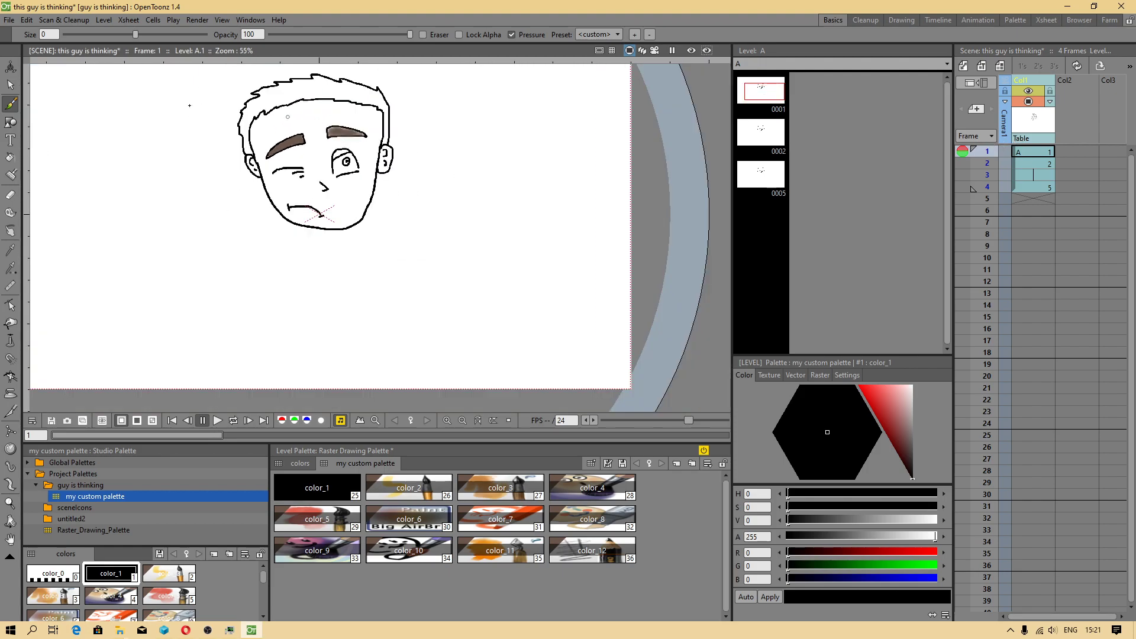
{"action": "scroll", "coordinate": [144, 124], "scroll_direction": "up", "scroll_amount": 4}
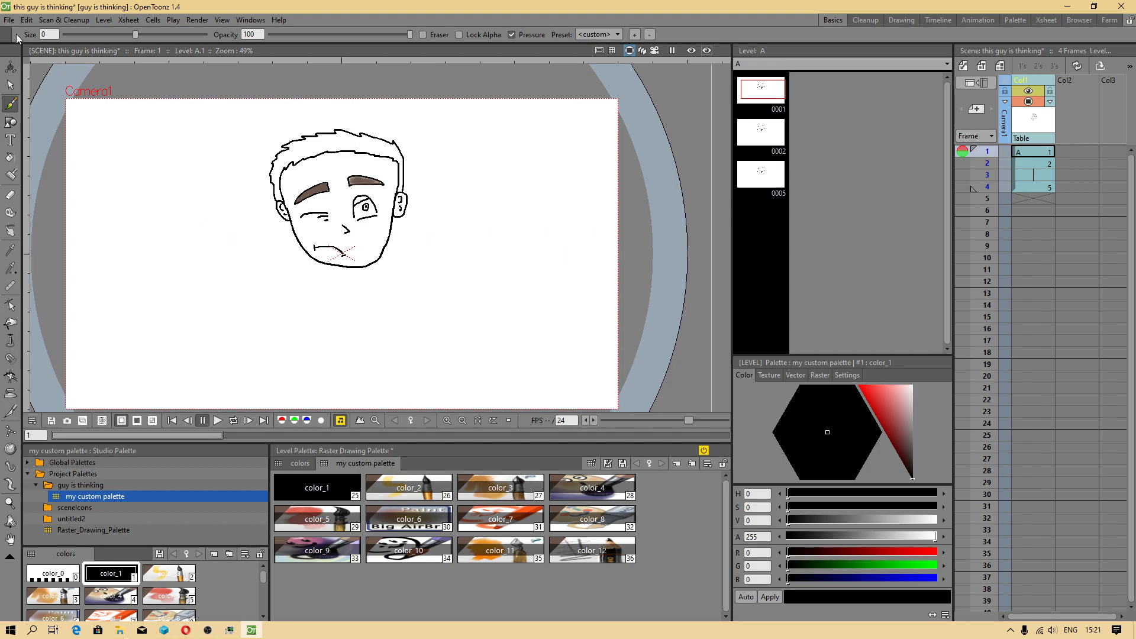
- Review the custom project path in the general preferences, browse the available project folders, and close without choosing a new one
{"action": "left_click", "coordinate": [9, 20]}
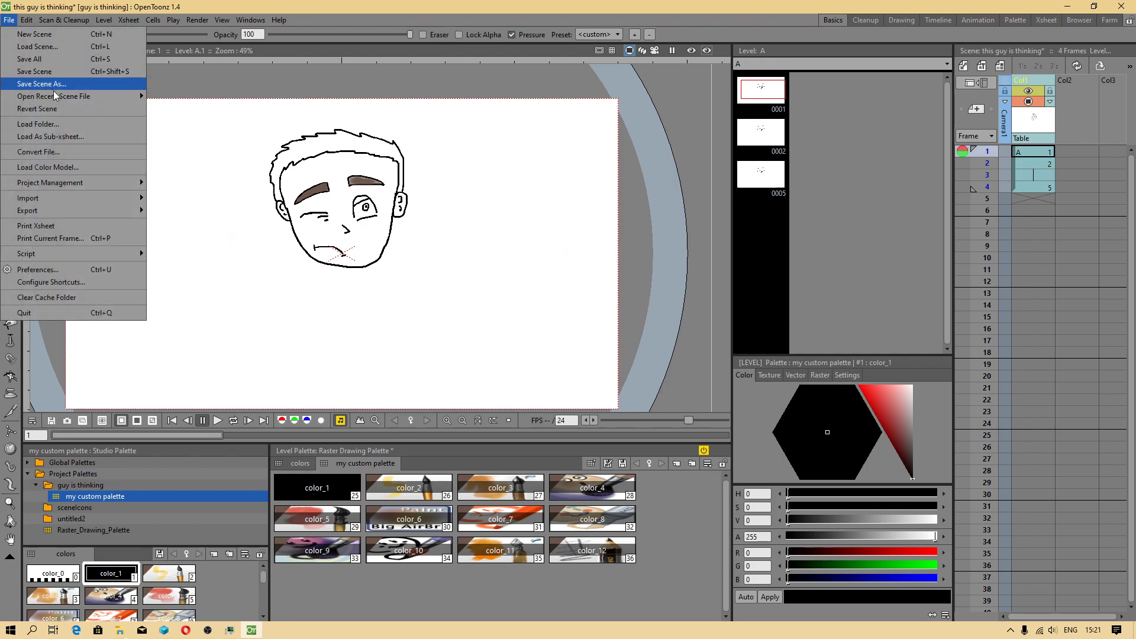
{"action": "mouse_move", "coordinate": [82, 96]}
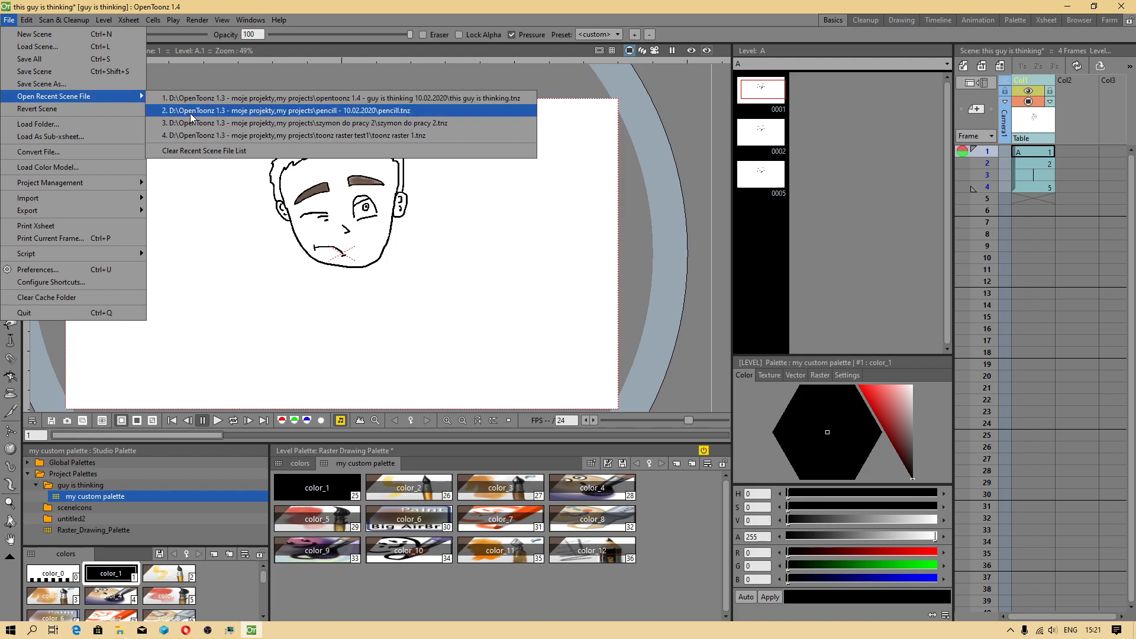
{"action": "mouse_move", "coordinate": [71, 184]}
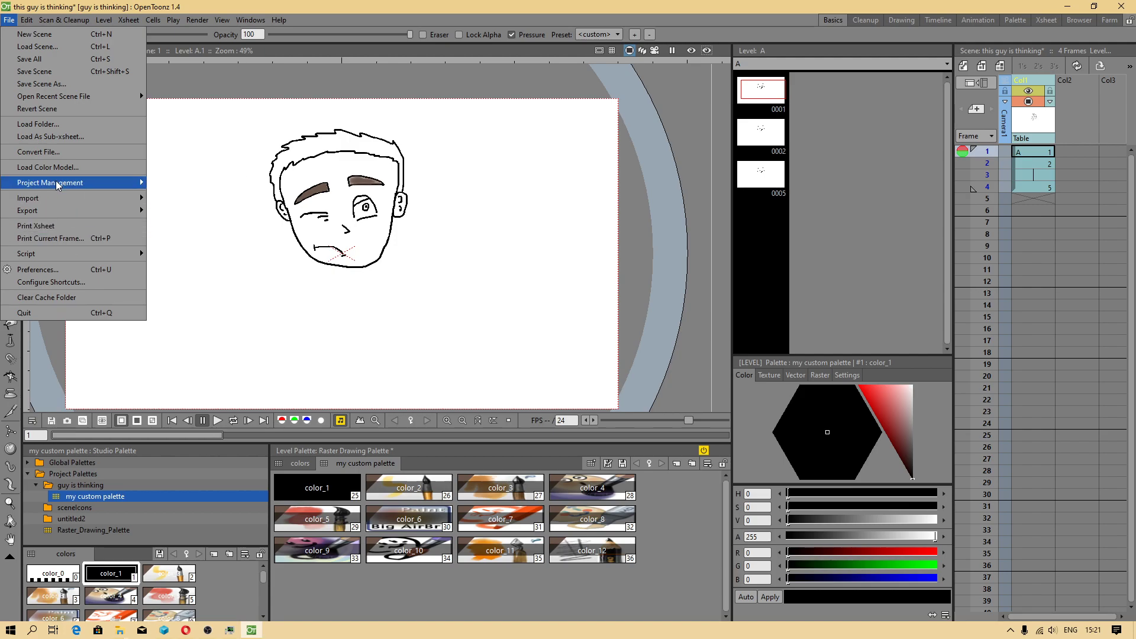
{"action": "left_click", "coordinate": [57, 271]}
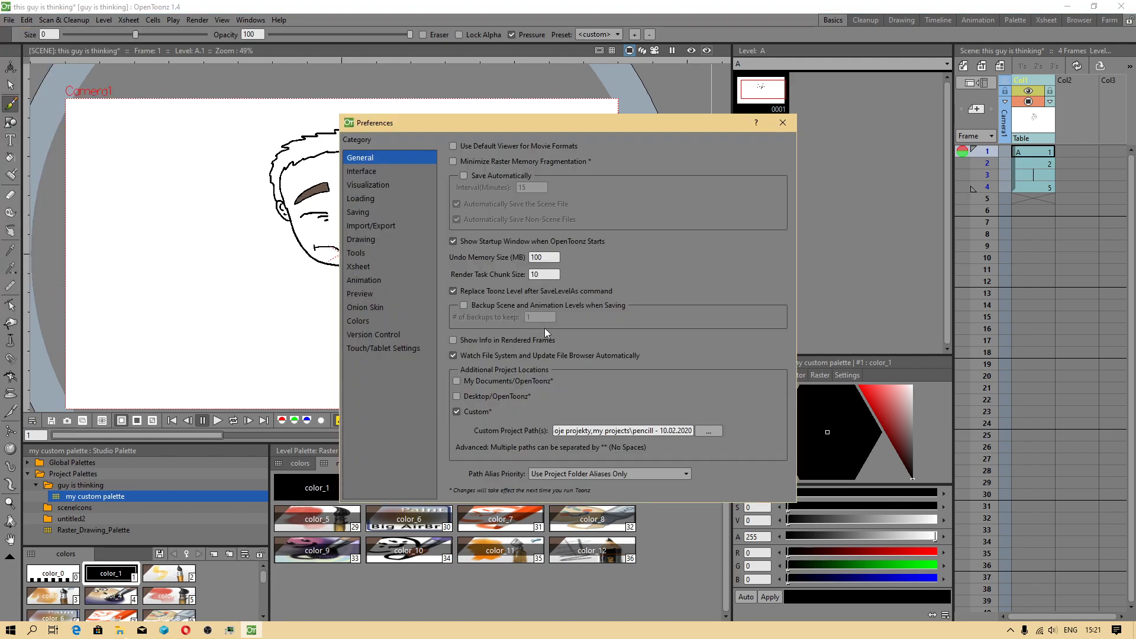
{"action": "left_click", "coordinate": [708, 430]}
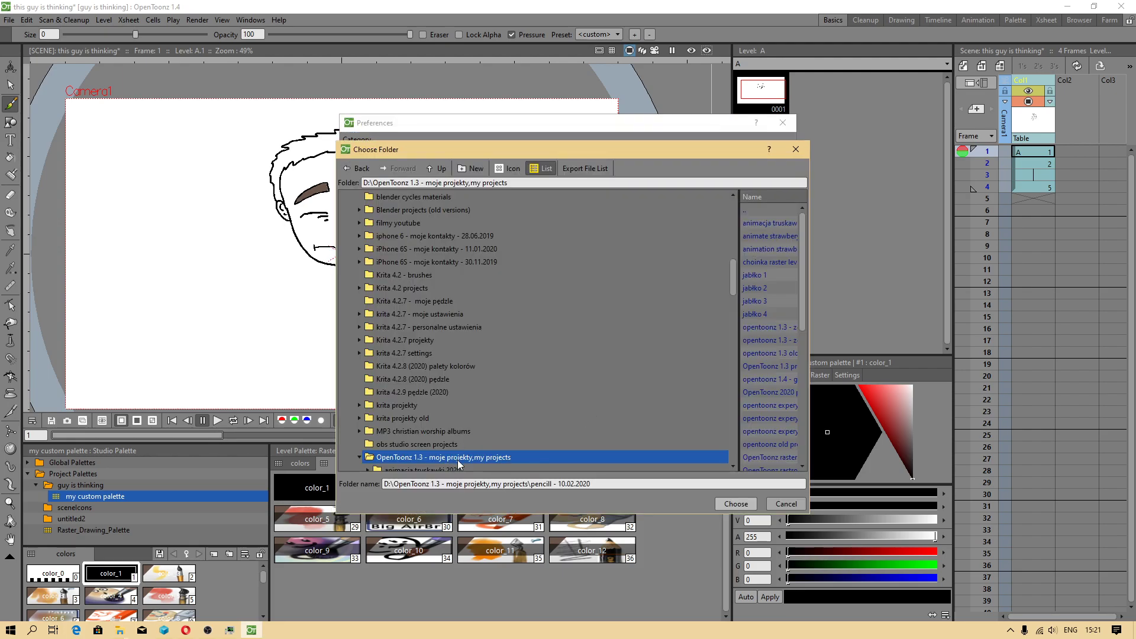
{"action": "scroll", "coordinate": [460, 460], "scroll_direction": "down", "scroll_amount": 1}
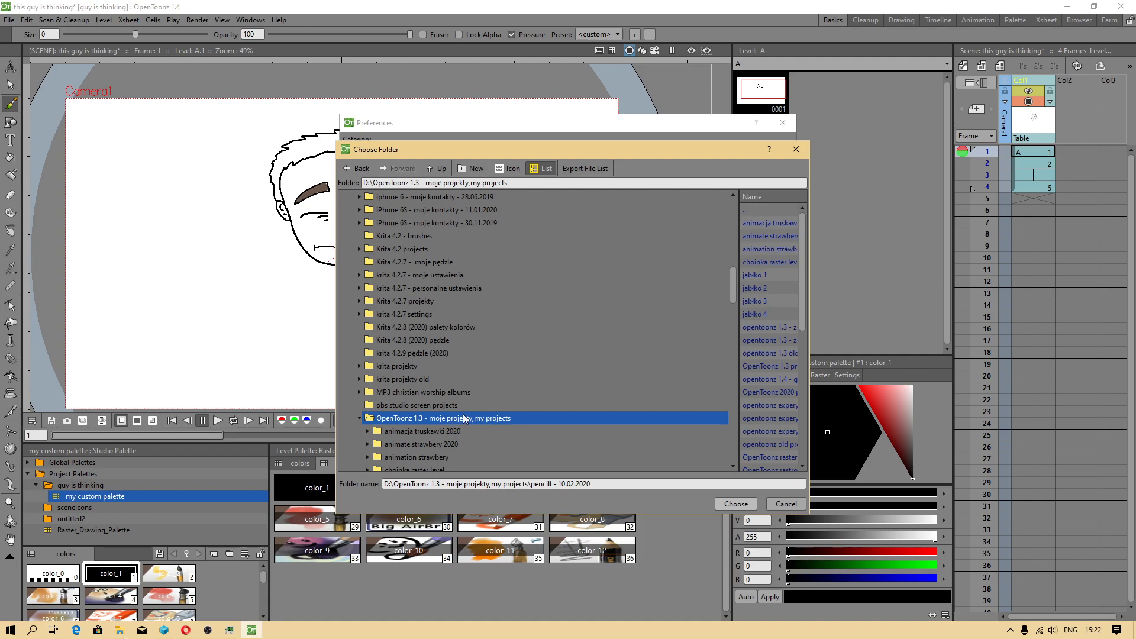
{"action": "left_click", "coordinate": [803, 150]}
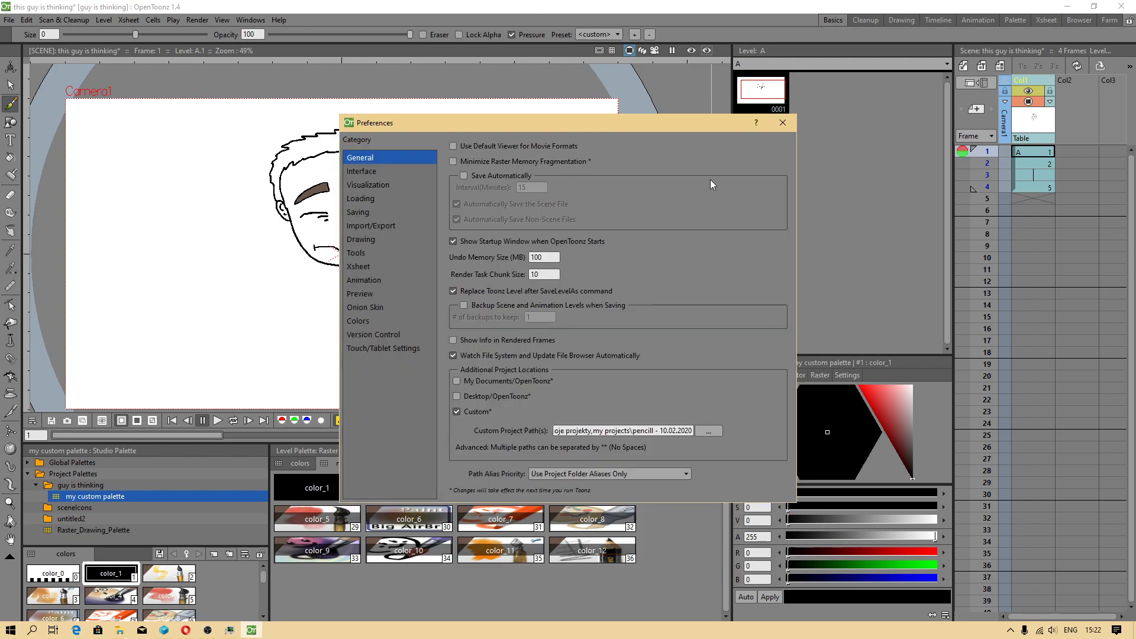
{"action": "left_click", "coordinate": [780, 126]}
- Review the project management commands and recheck the additional project locations in the general preferences
{"action": "left_click", "coordinate": [9, 20]}
{"action": "mouse_move", "coordinate": [91, 189]}
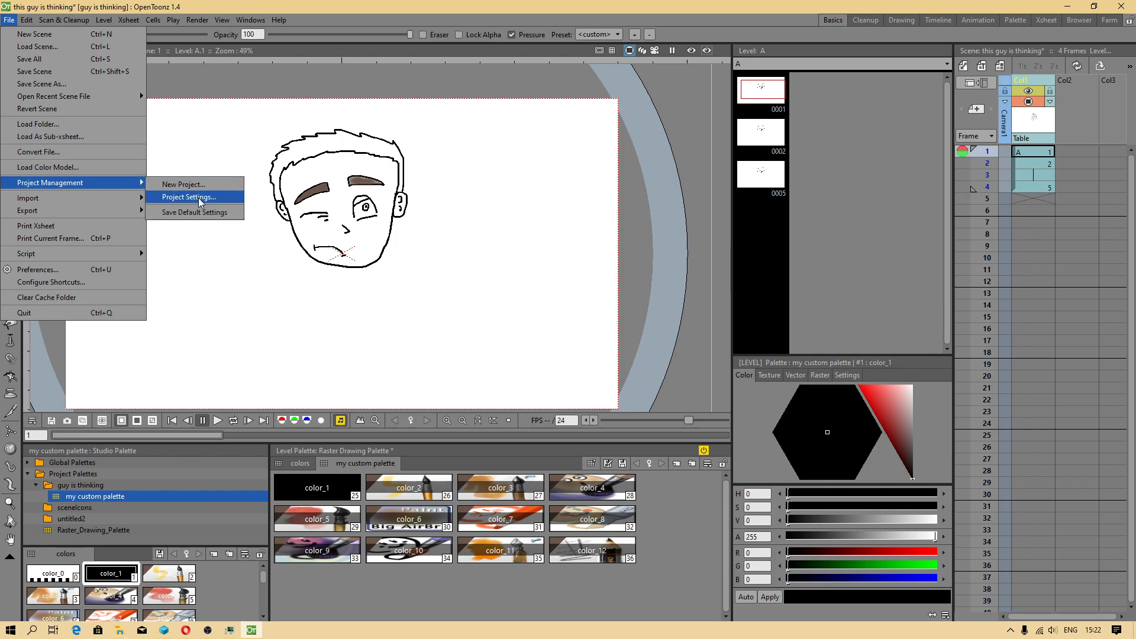
{"action": "left_click", "coordinate": [65, 271]}
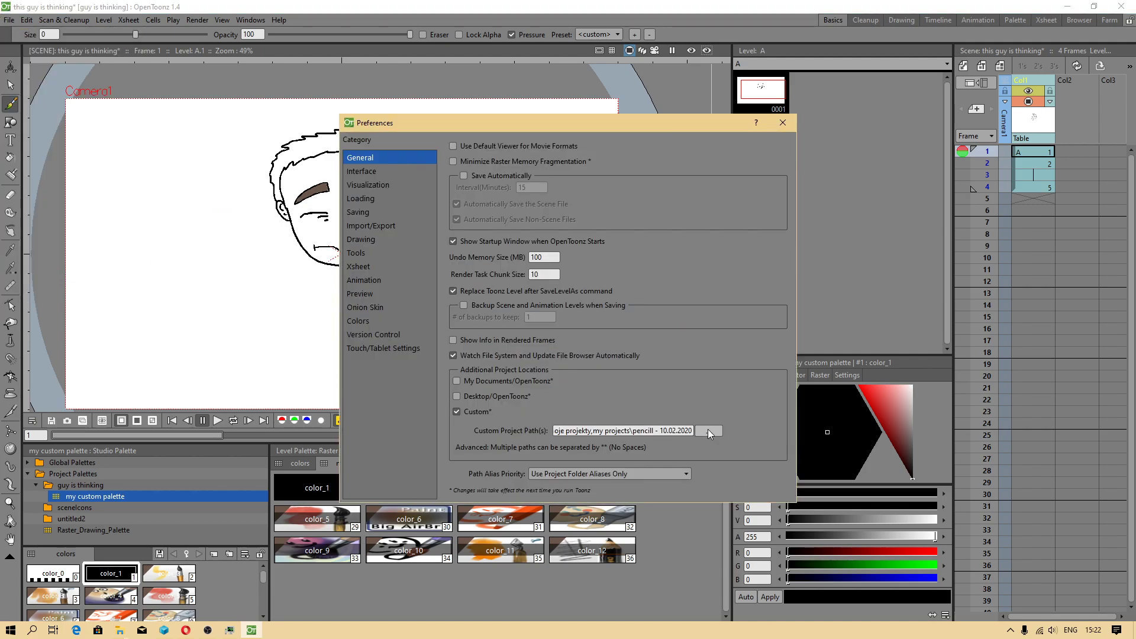
{"action": "left_click", "coordinate": [783, 122]}
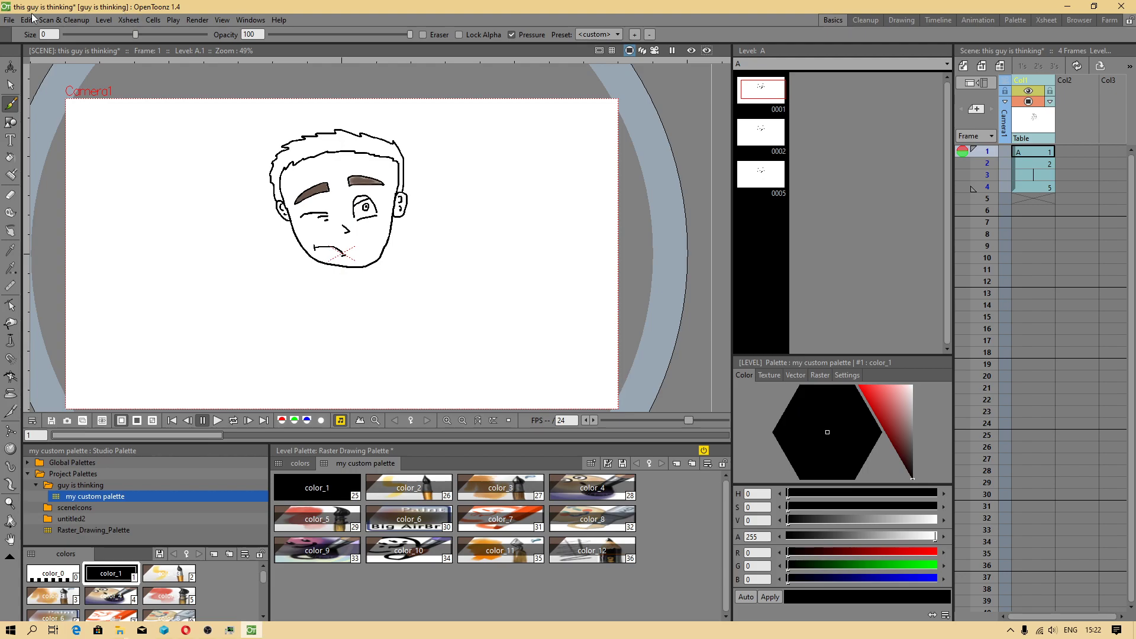
- Examine the project roots, name and folder settings for a new project, and close without creating it
{"action": "left_click", "coordinate": [9, 19]}
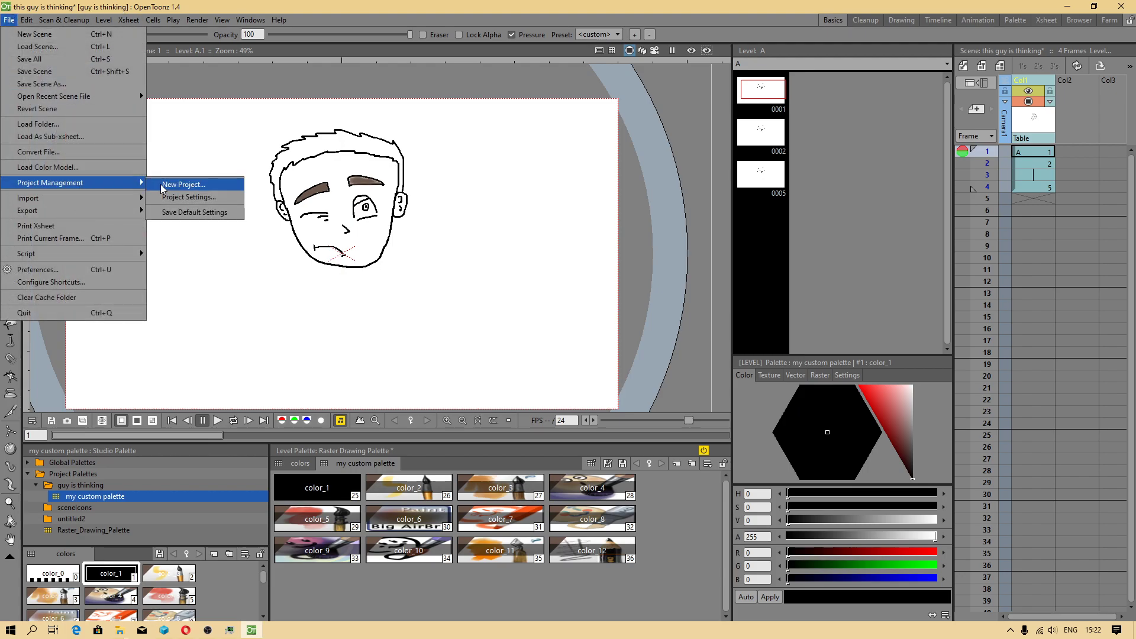
{"action": "left_click", "coordinate": [197, 187]}
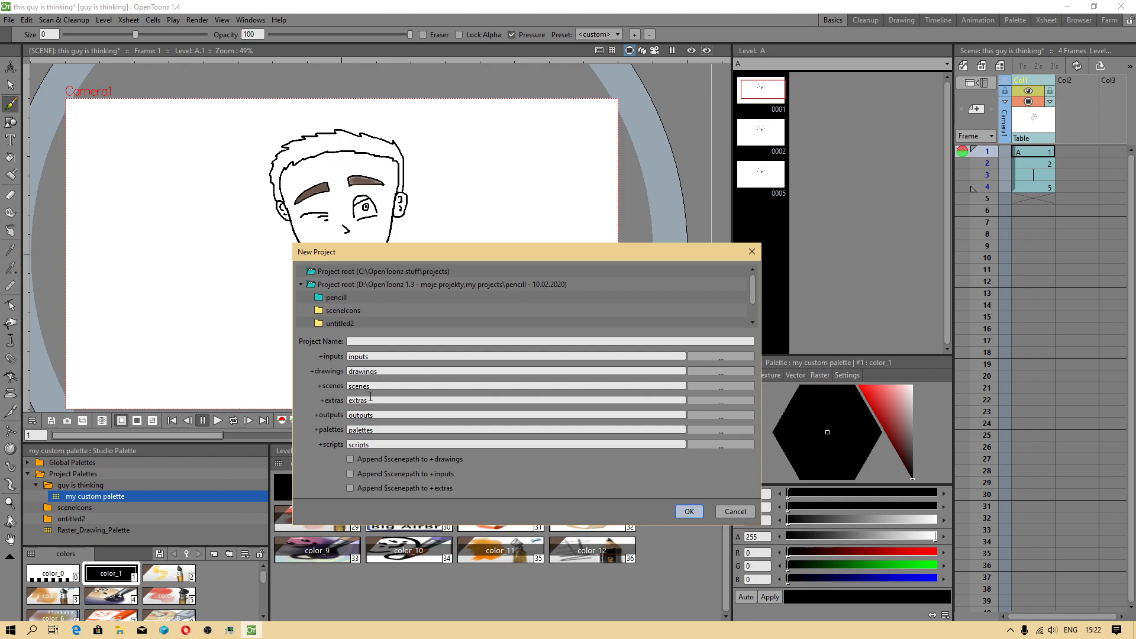
{"action": "left_click", "coordinate": [369, 342]}
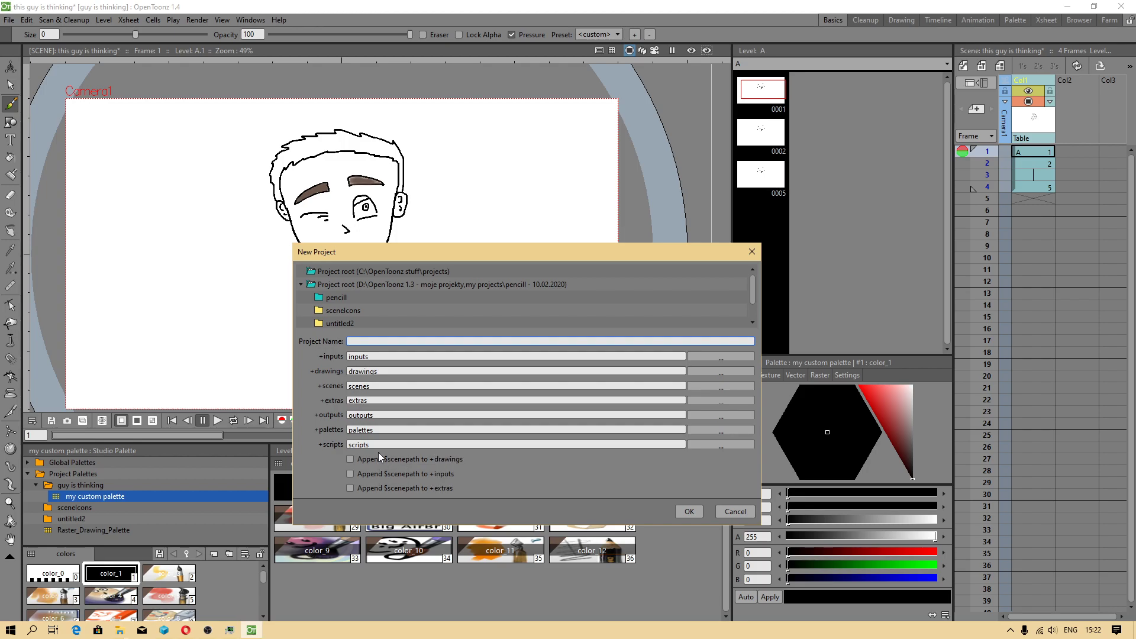
{"action": "left_click", "coordinate": [751, 252]}
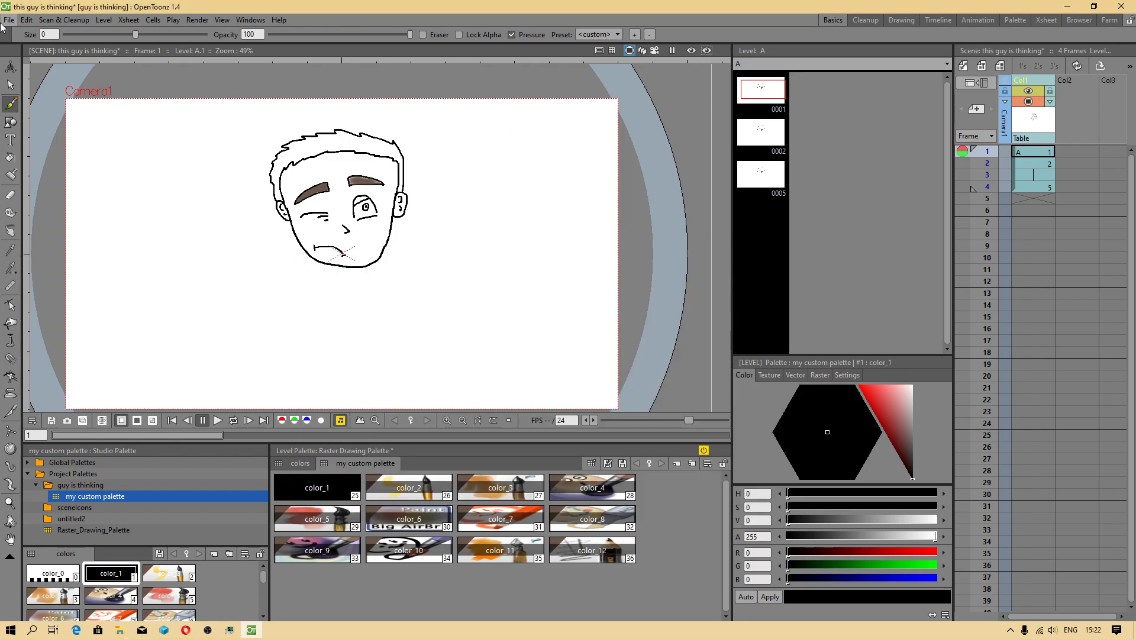
- Bring up the file commands for loading a scene
{"action": "left_click", "coordinate": [8, 20]}
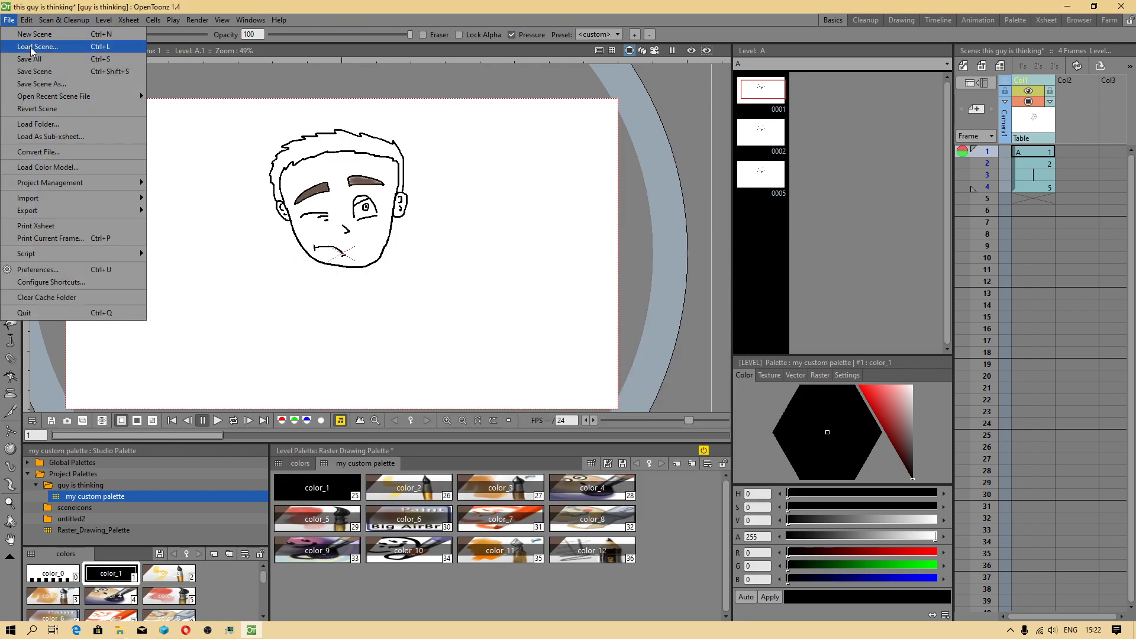